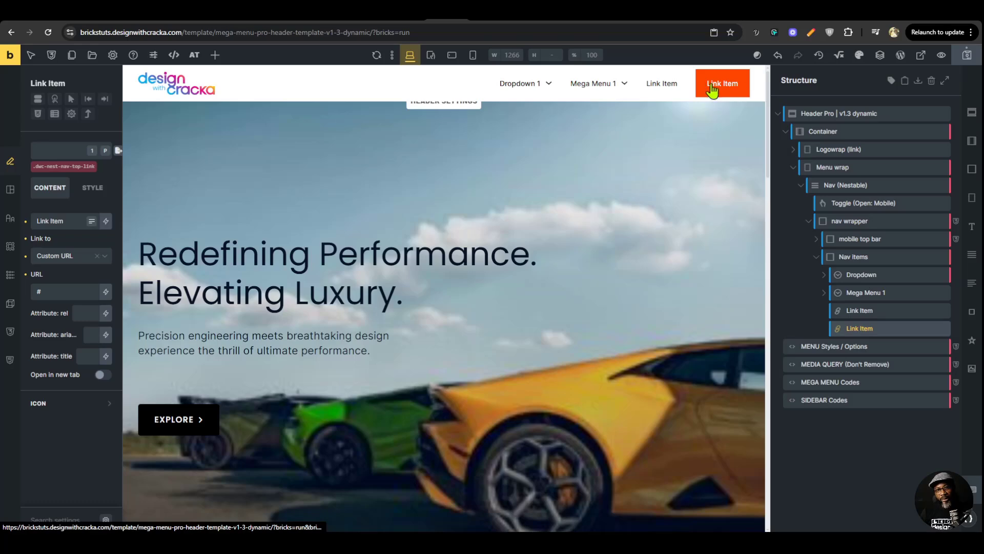
# Select the first Link Item under Nav Items, widening the element settings area and narrowing the structure tree.
pyautogui.click(861, 310)
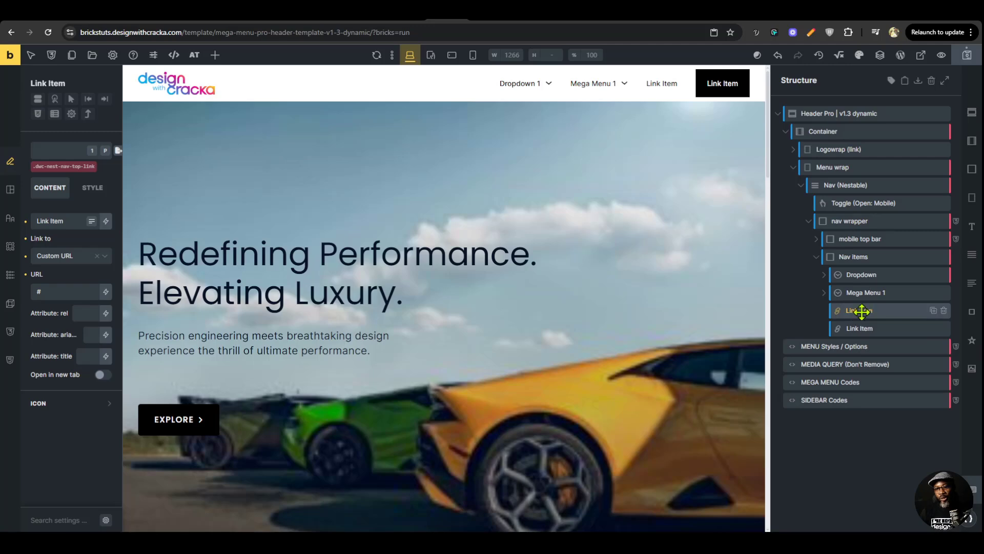
pyautogui.moveTo(868, 310); pyautogui.dragTo(867, 328)
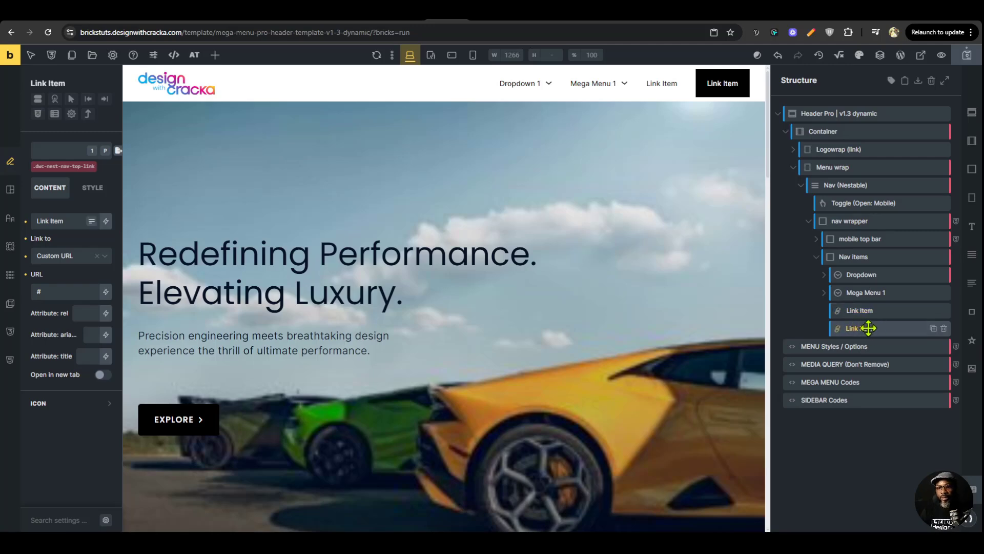
pyautogui.click(859, 310)
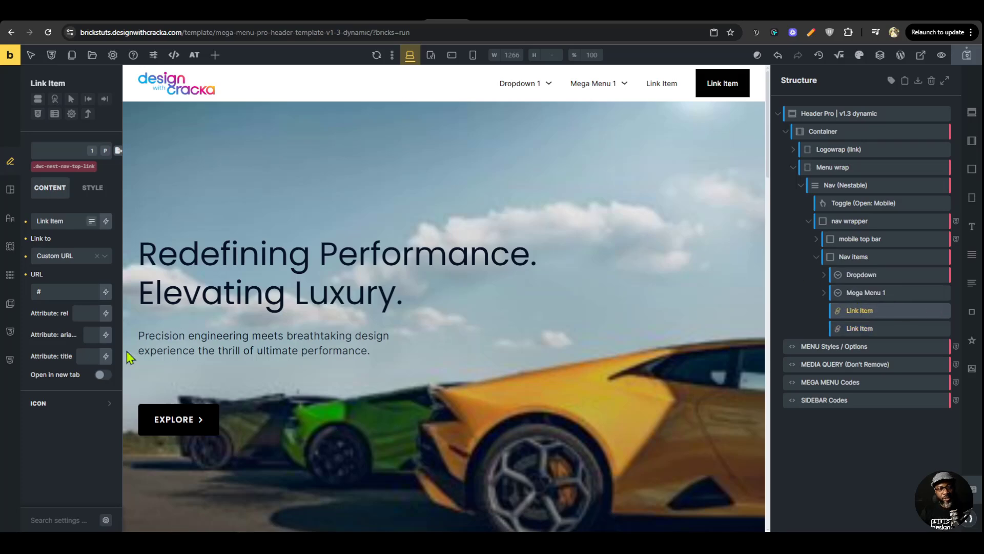
pyautogui.moveTo(123, 351); pyautogui.dragTo(173, 358)
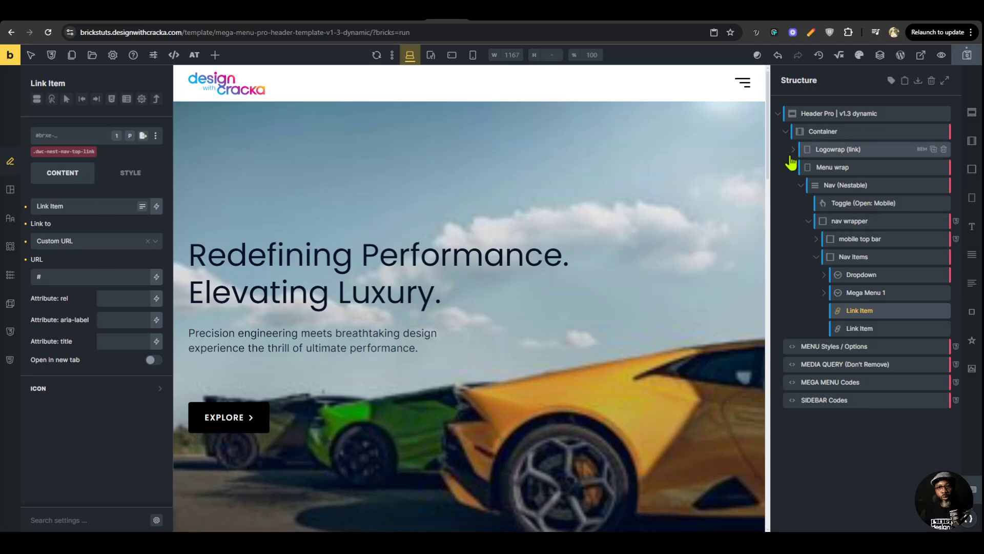
pyautogui.moveTo(771, 207); pyautogui.dragTo(802, 208)
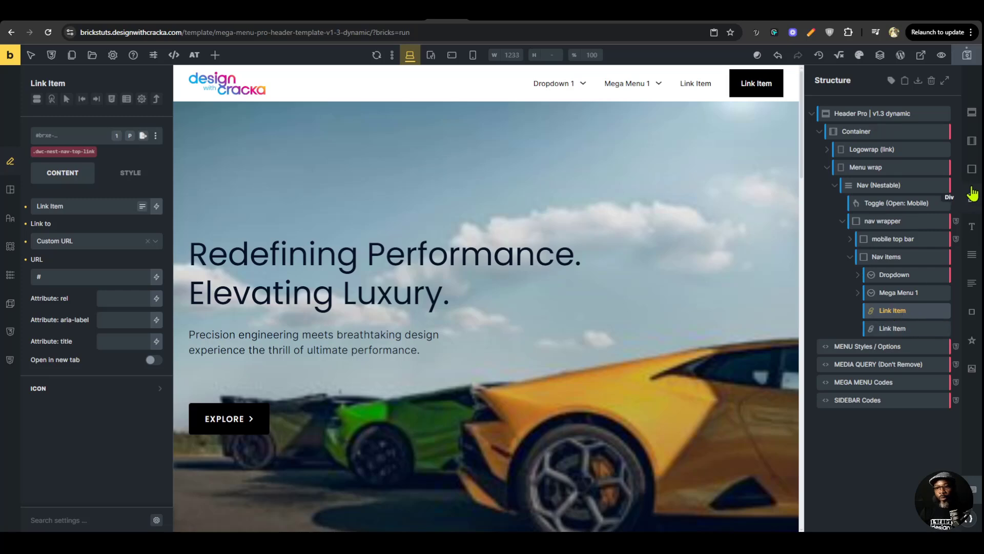
# Add a Div between the two Link Items inside Nav Items and rename it "Link loop".
pyautogui.moveTo(972, 197); pyautogui.dragTo(885, 343)
pyautogui.click(885, 328)
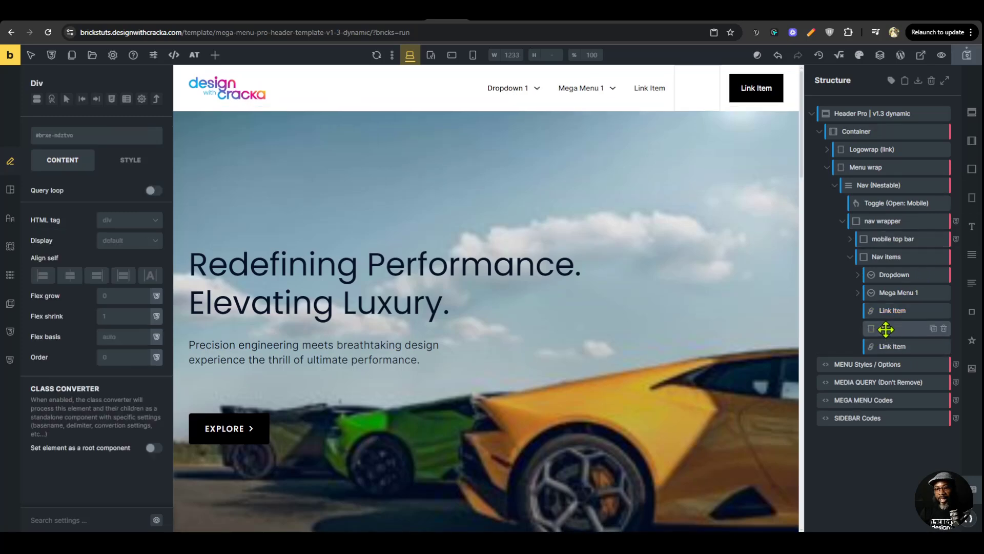
pyautogui.doubleClick(897, 328)
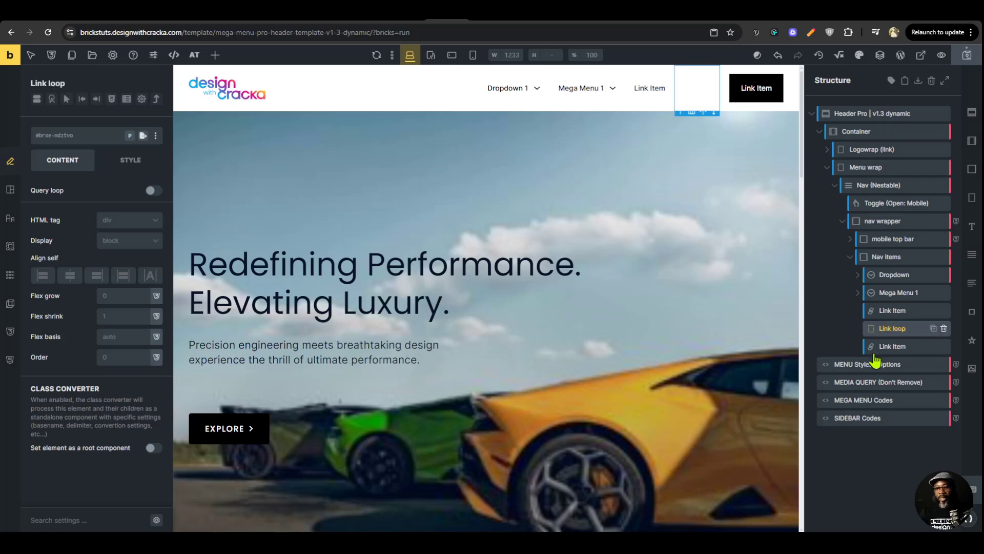
# Add a Basic Text element inside Link loop and rename it "link text".
pyautogui.moveTo(880, 353); pyautogui.dragTo(900, 338)
pyautogui.doubleClick(902, 346)
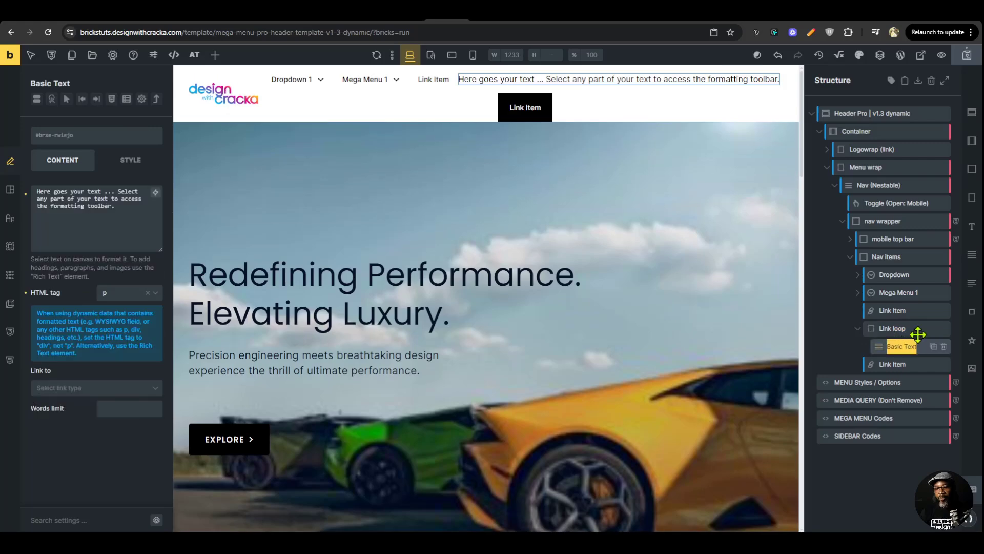
pyautogui.press('BackSpace')
pyautogui.write('link')
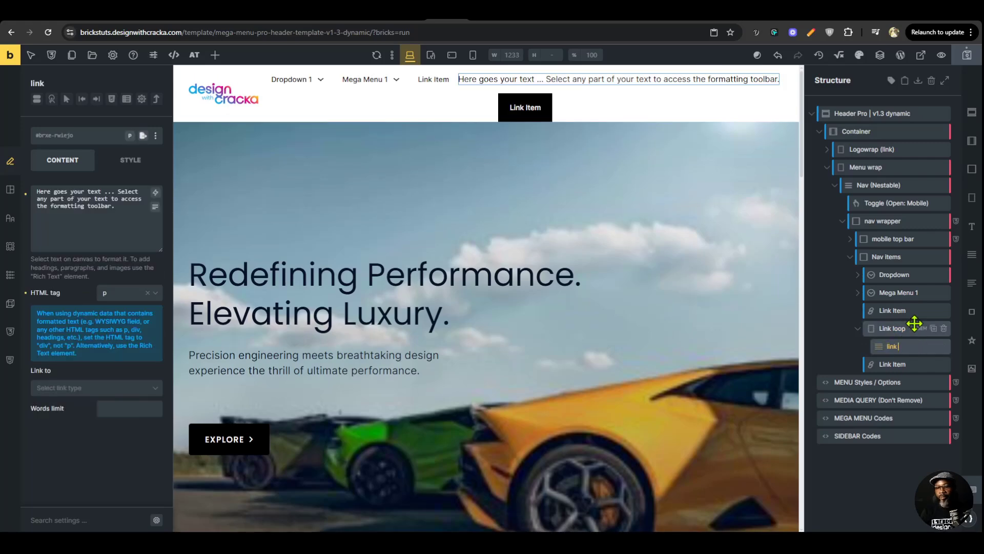
pyautogui.write(' text')
# Set the HTML tag of the link text element to span.
pyautogui.click(890, 329)
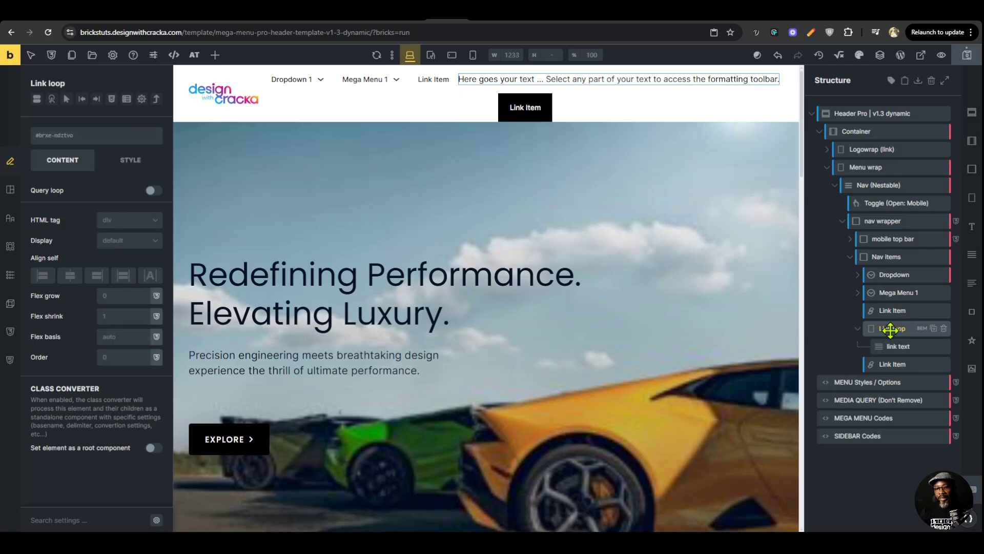
pyautogui.click(893, 346)
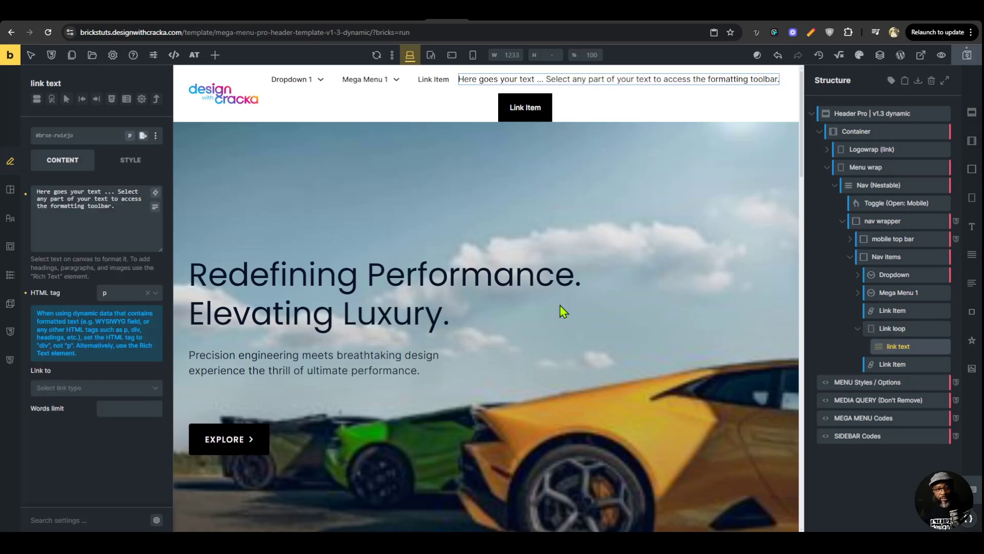
pyautogui.click(122, 295)
pyautogui.click(132, 343)
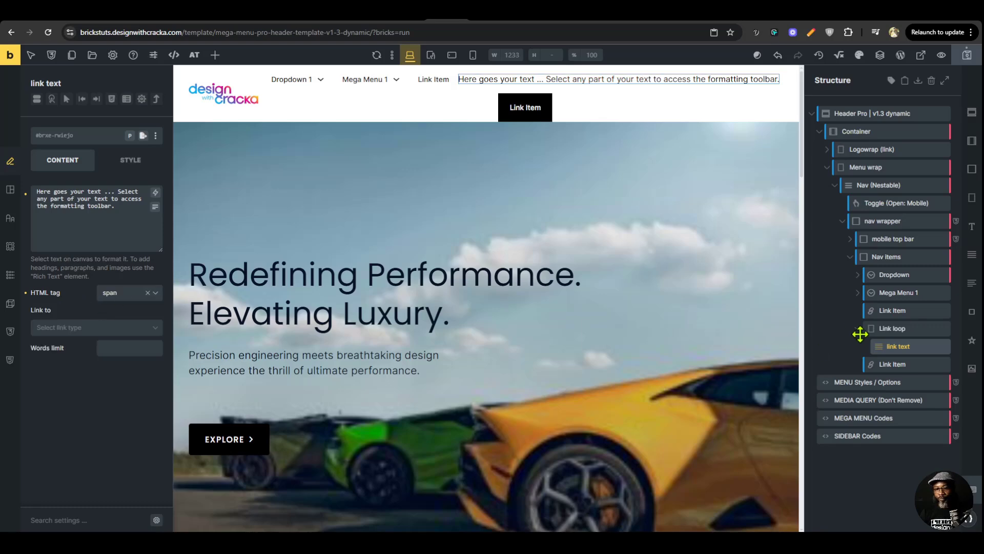
# Set the HTML tag of the Link loop Div to a [link].
pyautogui.click(885, 329)
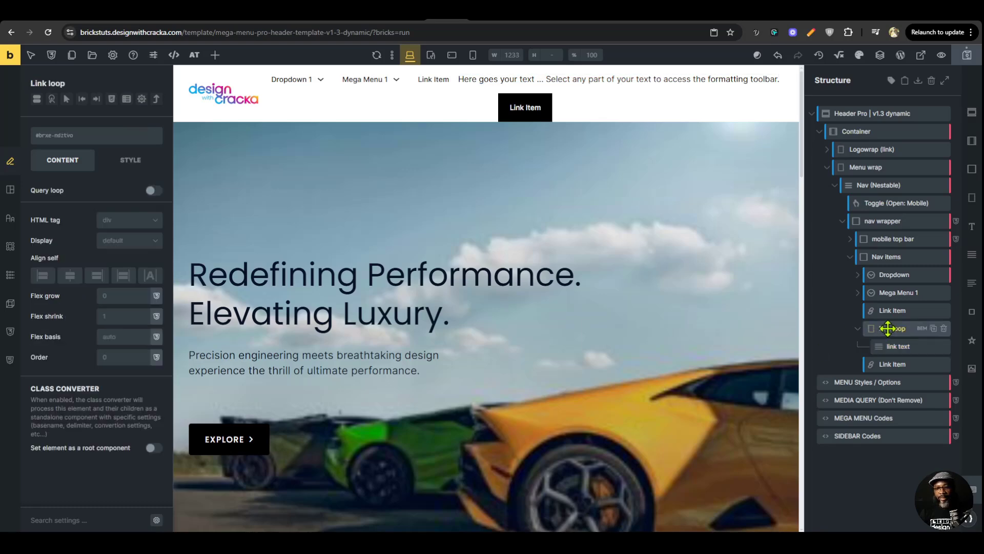
pyautogui.click(130, 220)
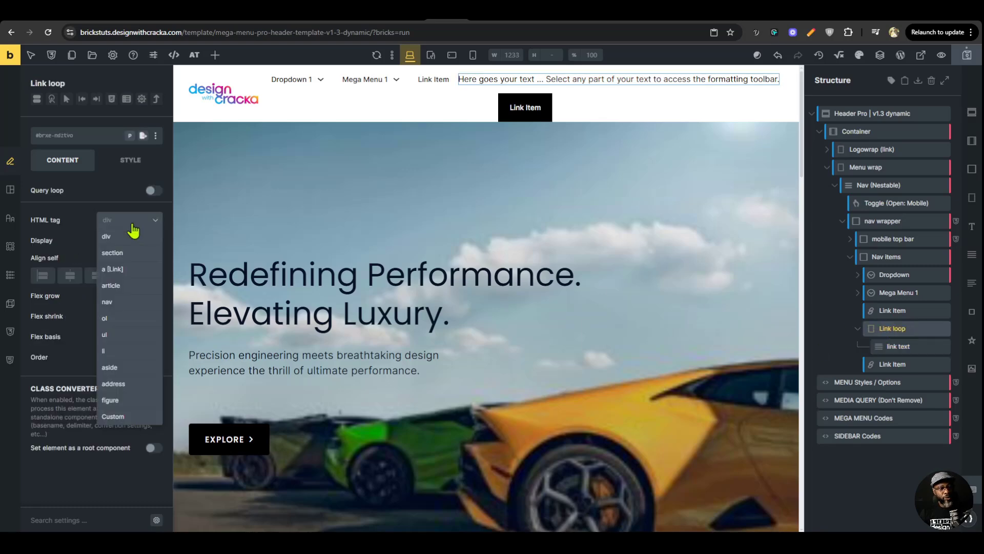
pyautogui.click(131, 272)
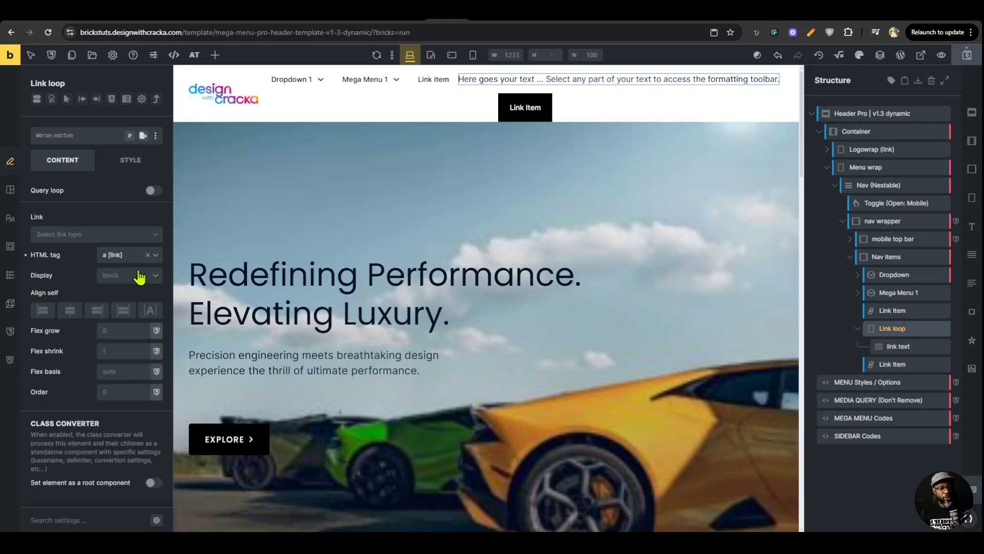
# Set Link loop's link type to Dynamic Data and use the Post link tag as its source.
pyautogui.click(142, 237)
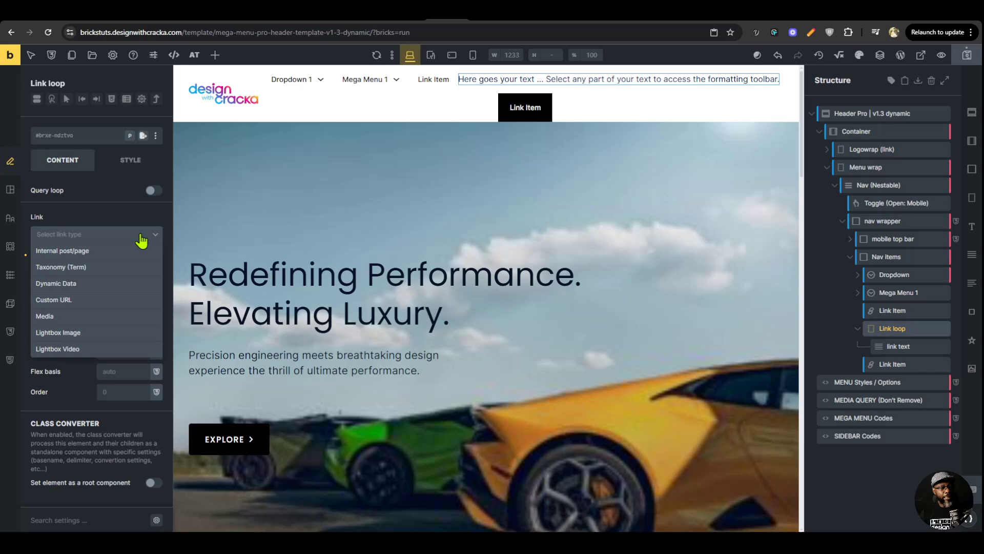
pyautogui.click(91, 285)
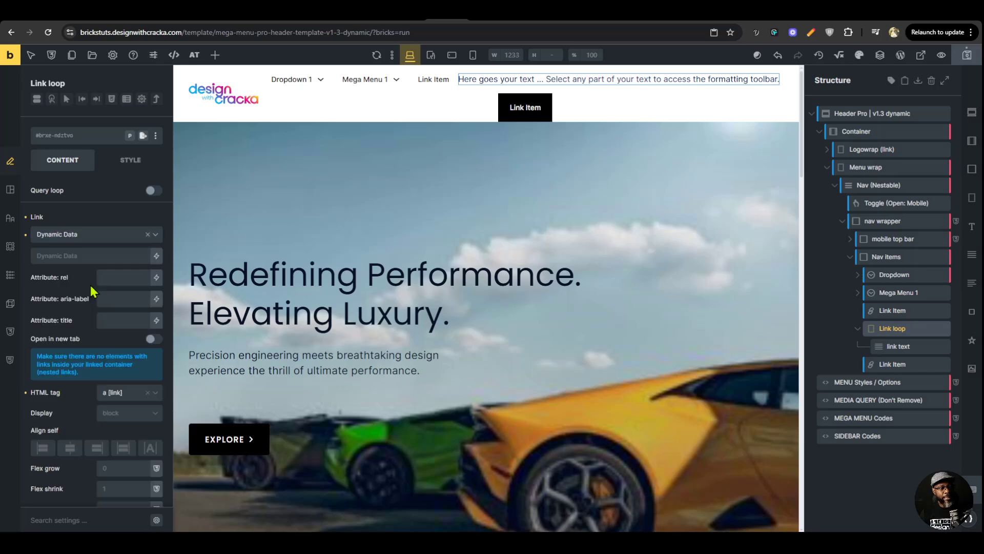
pyautogui.click(156, 256)
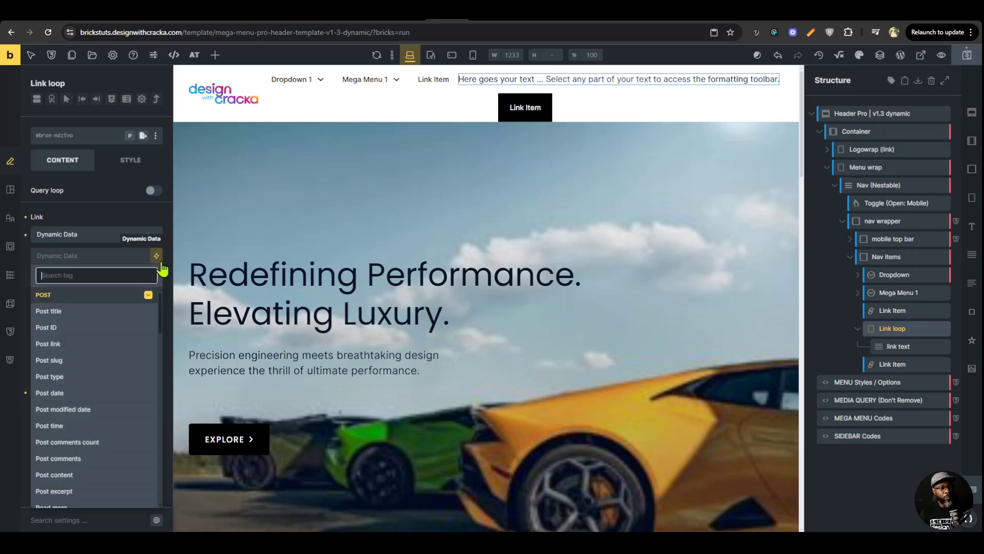
pyautogui.click(81, 348)
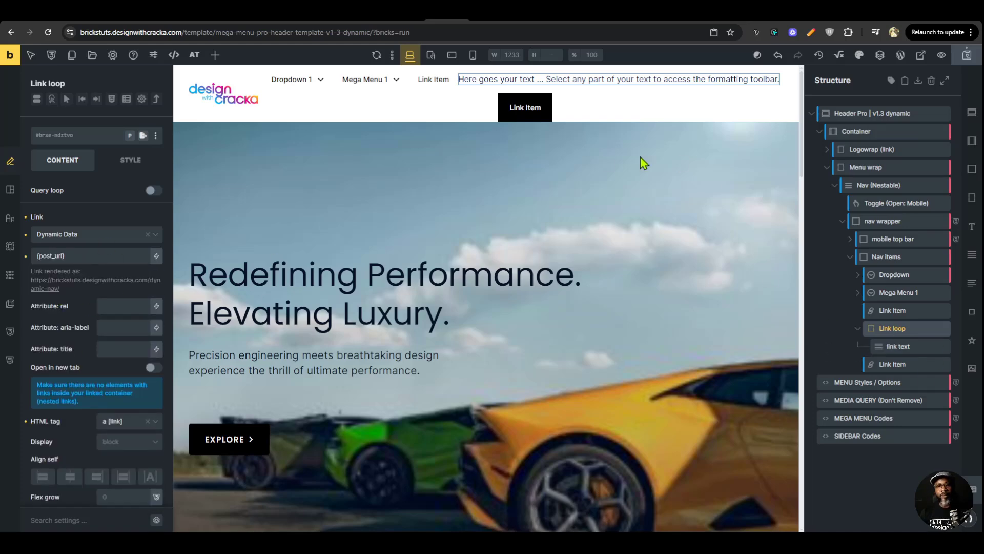
# Replace the placeholder content of the link text element with the dynamic Post title tag.
pyautogui.click(898, 347)
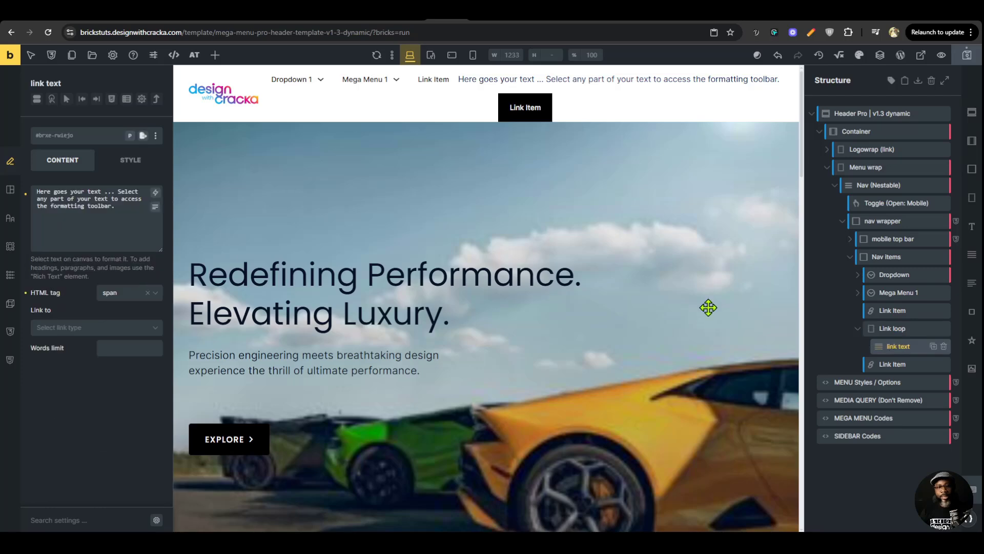
pyautogui.click(101, 223)
pyautogui.hotkey('ctrl', 'a')
pyautogui.press('BackSpace')
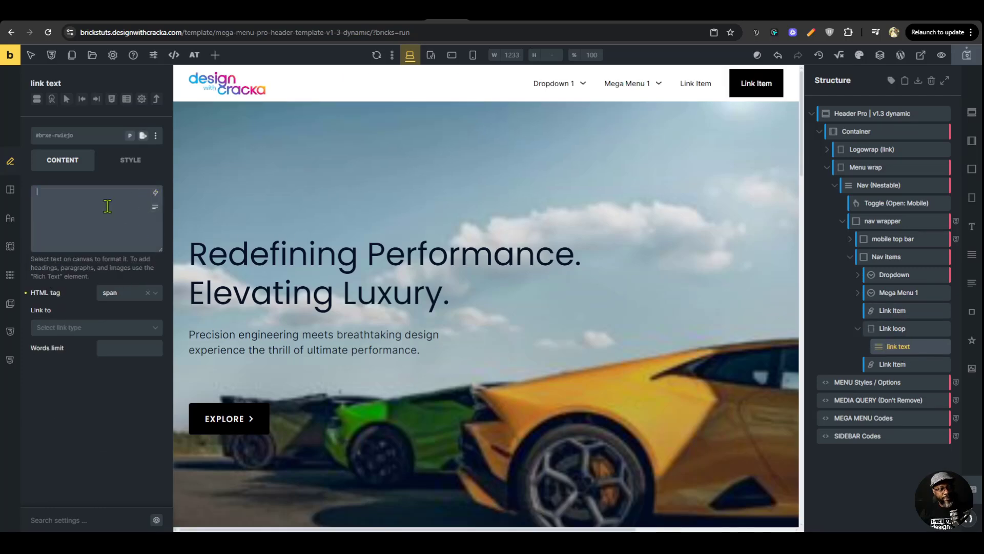
pyautogui.click(155, 192)
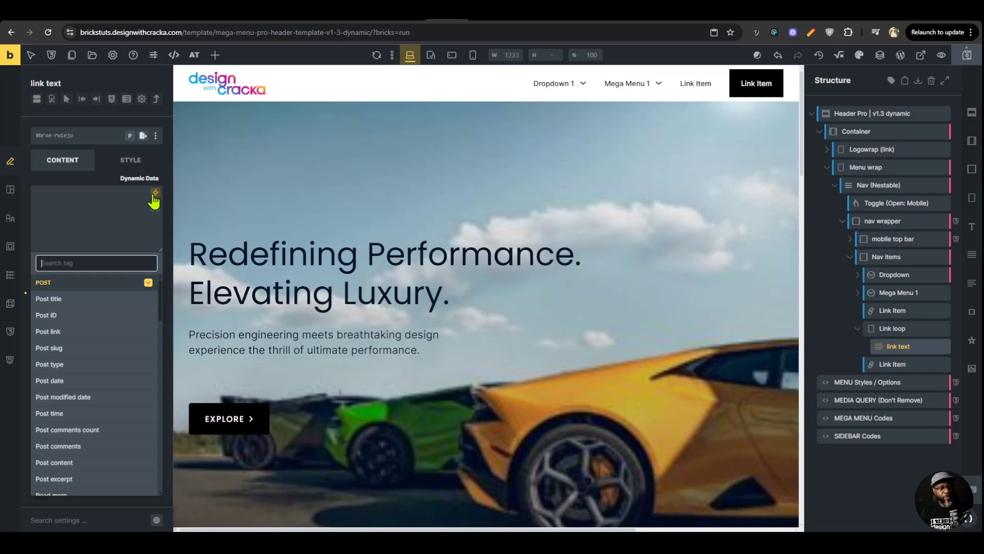
pyautogui.click(69, 300)
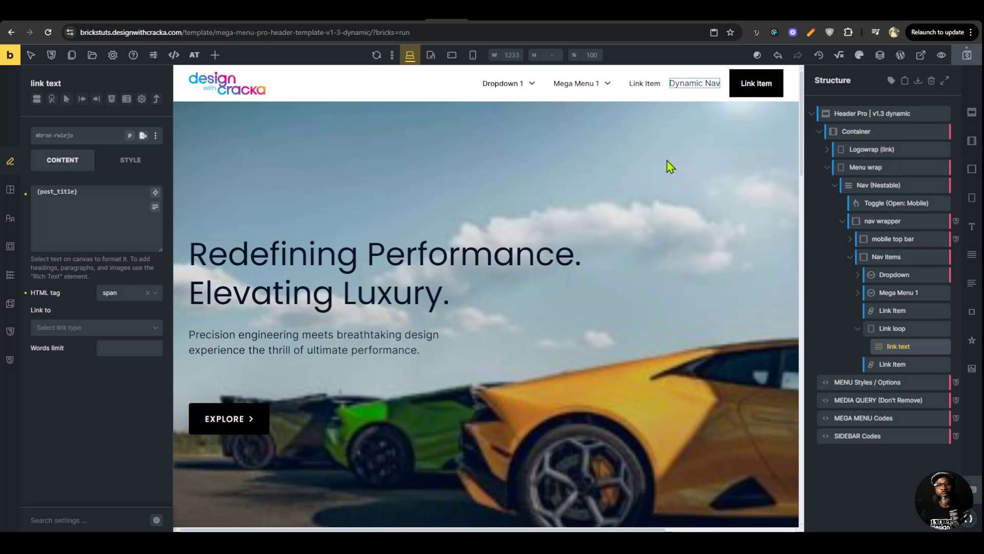
# Collapse Link loop and delete the static Link Item directly above it in Nav Items.
pyautogui.click(865, 329)
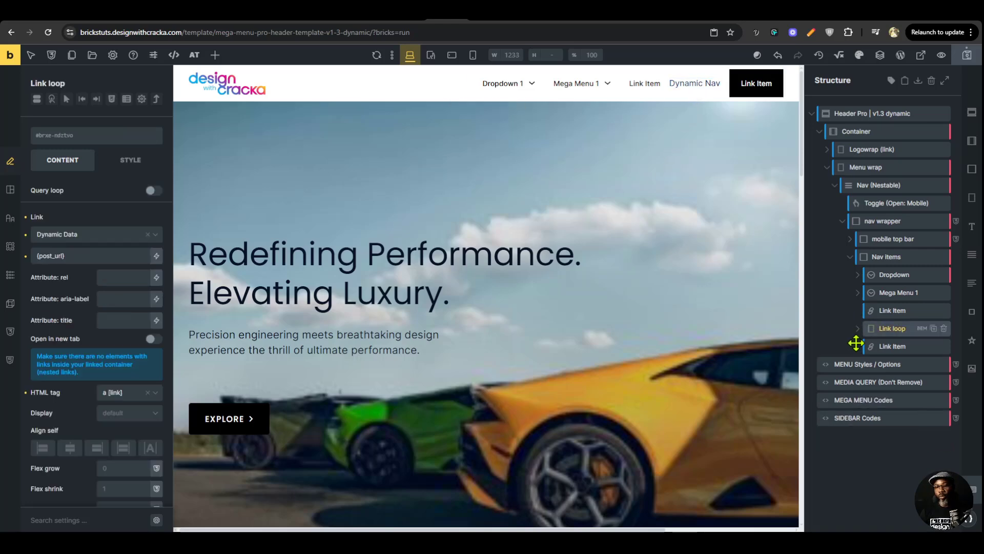
pyautogui.click(893, 306)
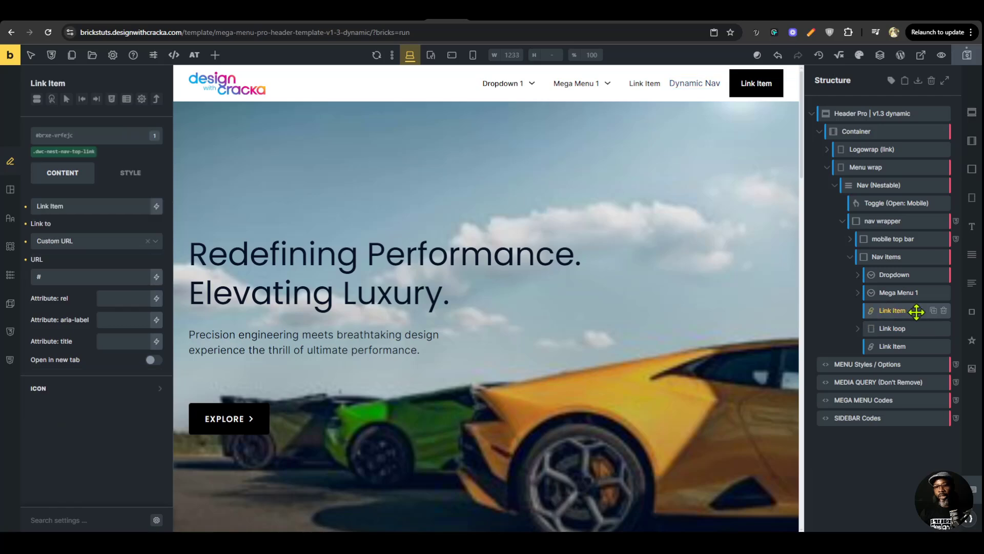
pyautogui.click(943, 310)
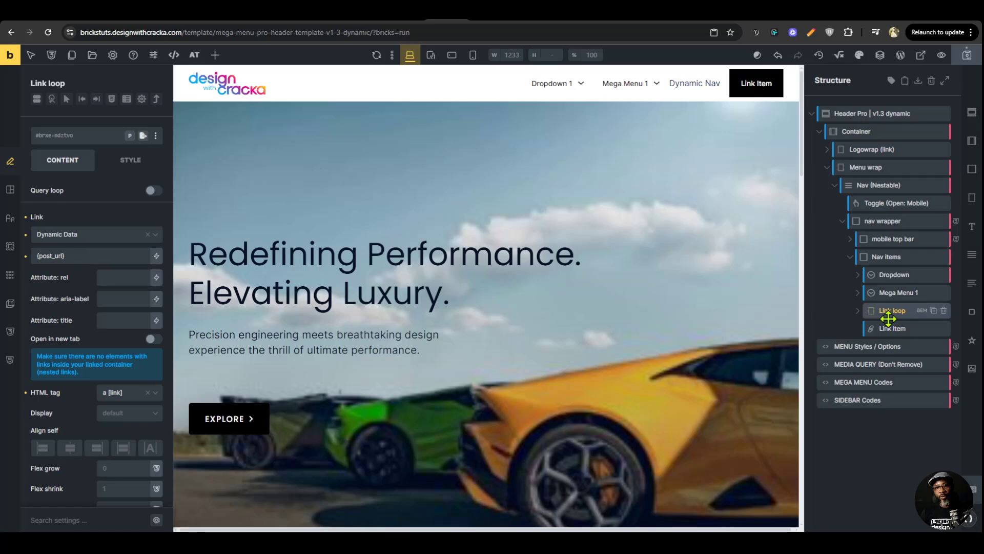
# Save the header template and reload the live page to check the new nav link.
pyautogui.click(971, 57)
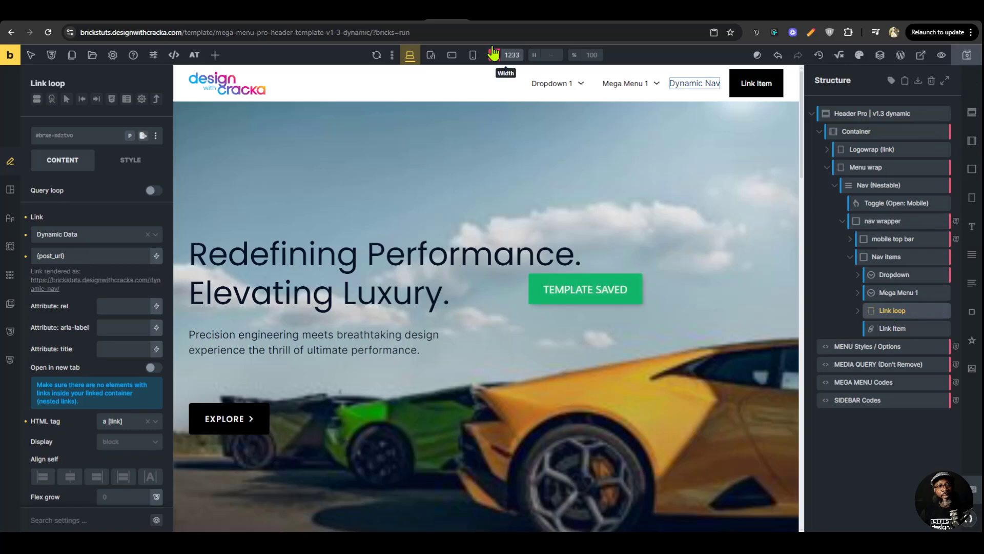
pyautogui.click(486, 14)
pyautogui.click(47, 33)
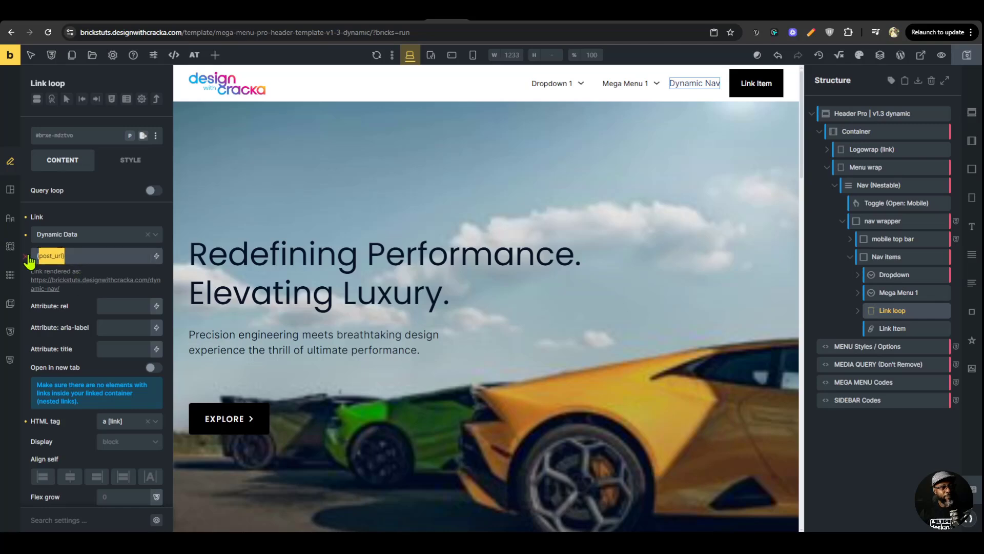
# Change Link loop's link to the custom URL "#", save, and test the Dynamic Nav item on the live page.
pyautogui.click(69, 236)
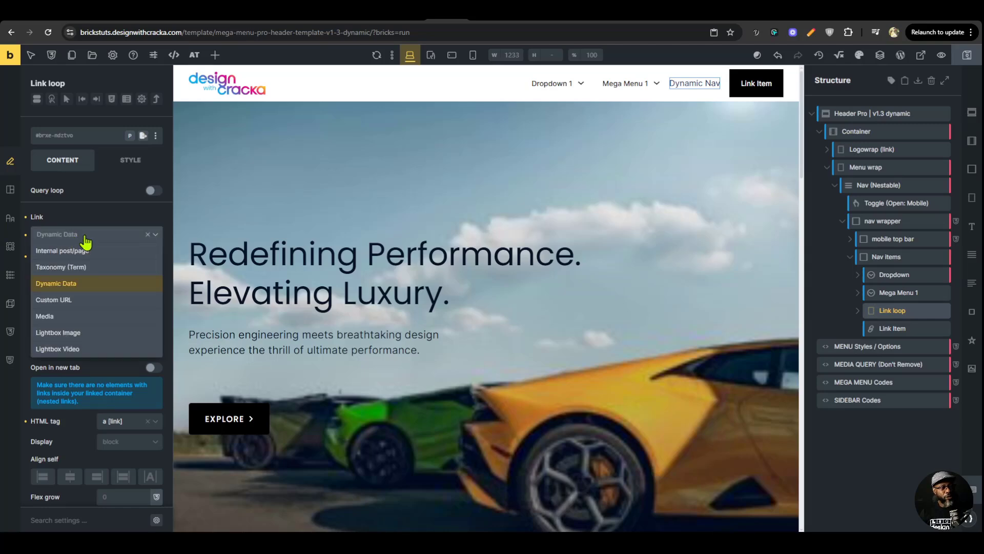
pyautogui.click(79, 302)
pyautogui.click(84, 272)
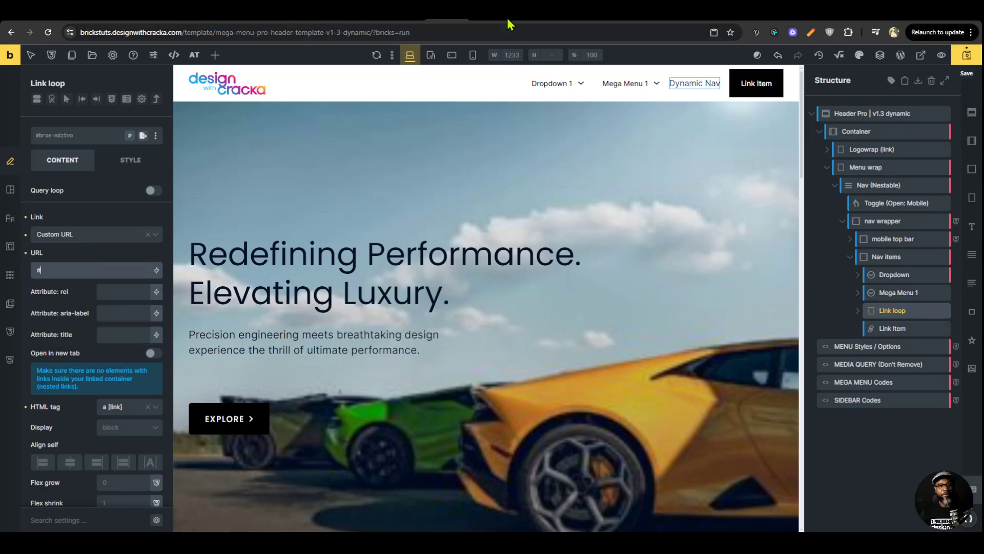
pyautogui.click(485, 23)
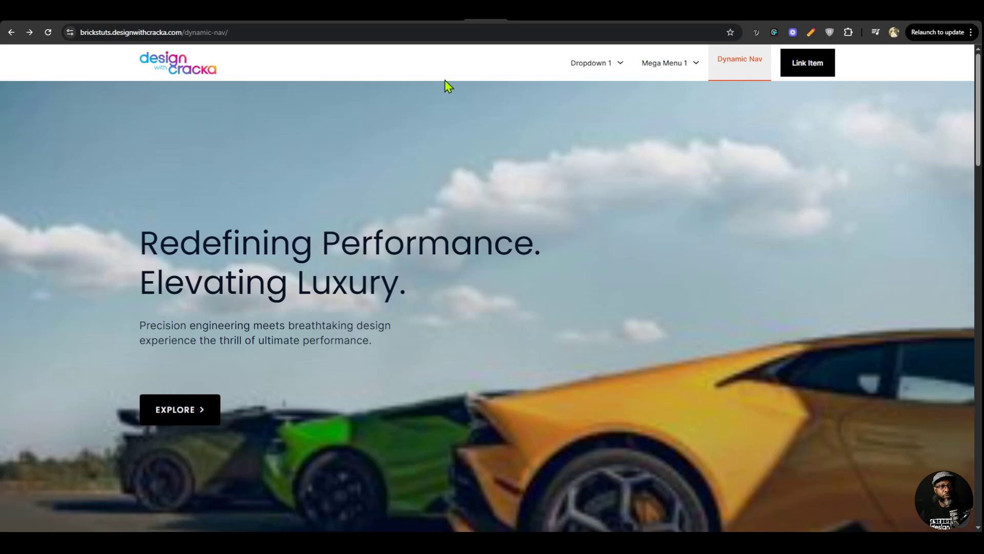
pyautogui.click(743, 61)
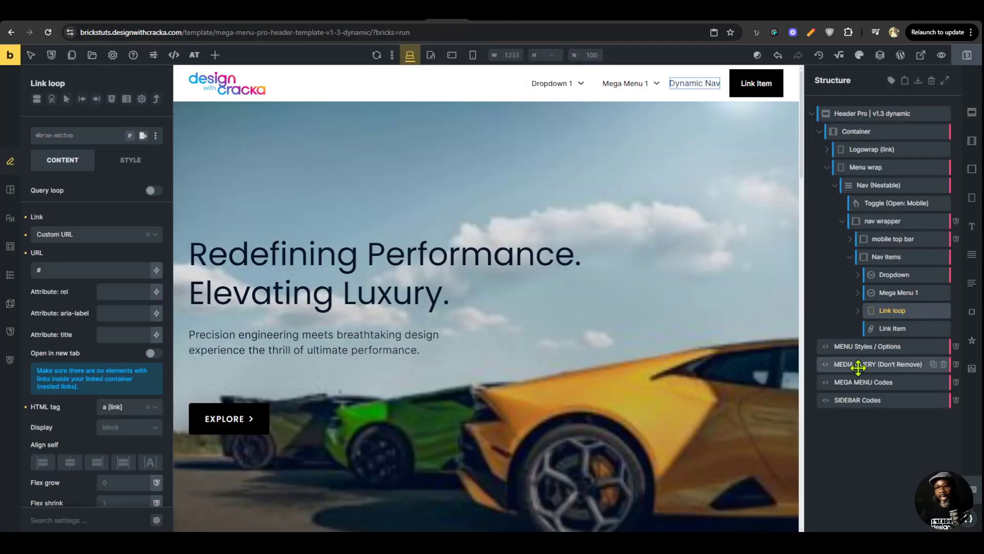
# Expand Link loop and set its display to flex with the cross axis aligned to center.
pyautogui.moveTo(858, 367); pyautogui.dragTo(872, 318)
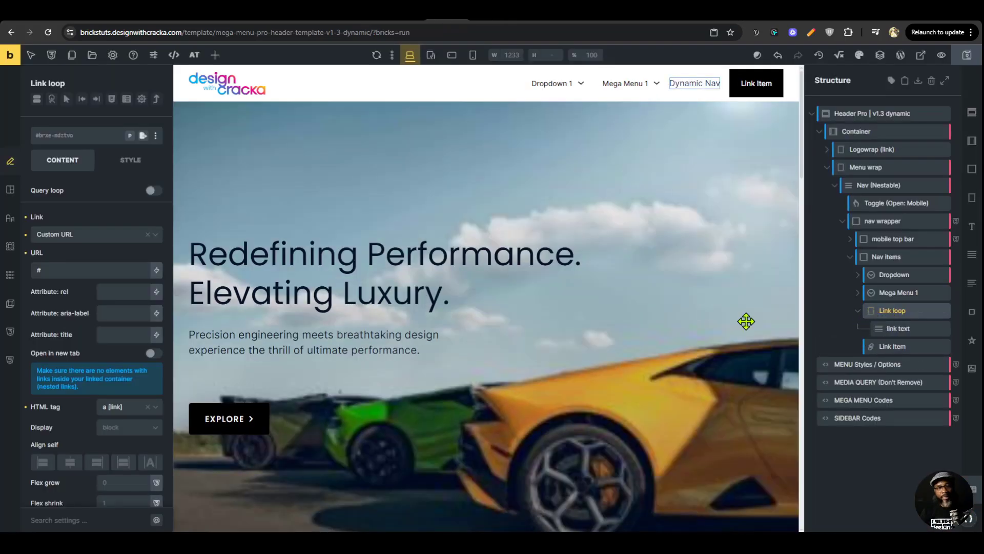
pyautogui.scroll(-4, 107, 318)
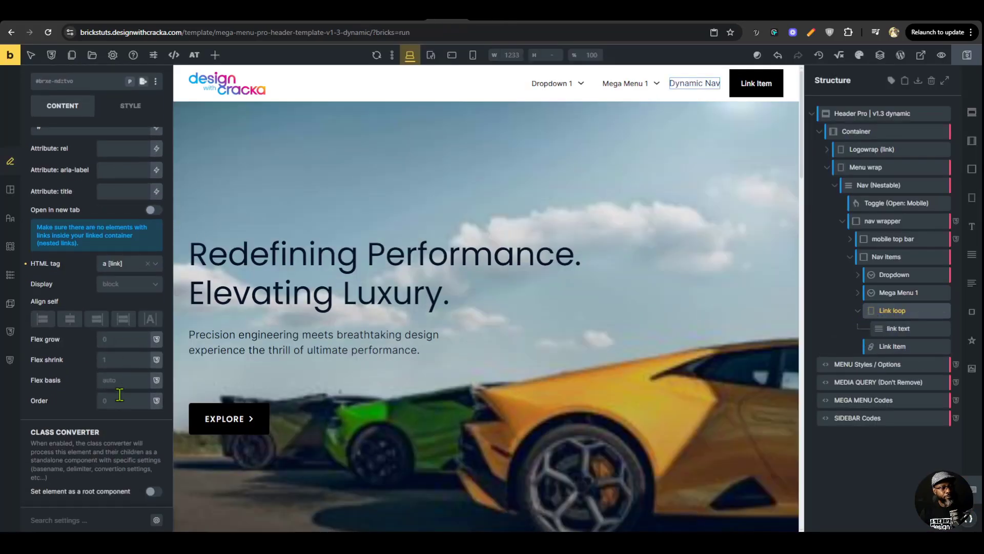
pyautogui.click(128, 294)
pyautogui.click(121, 328)
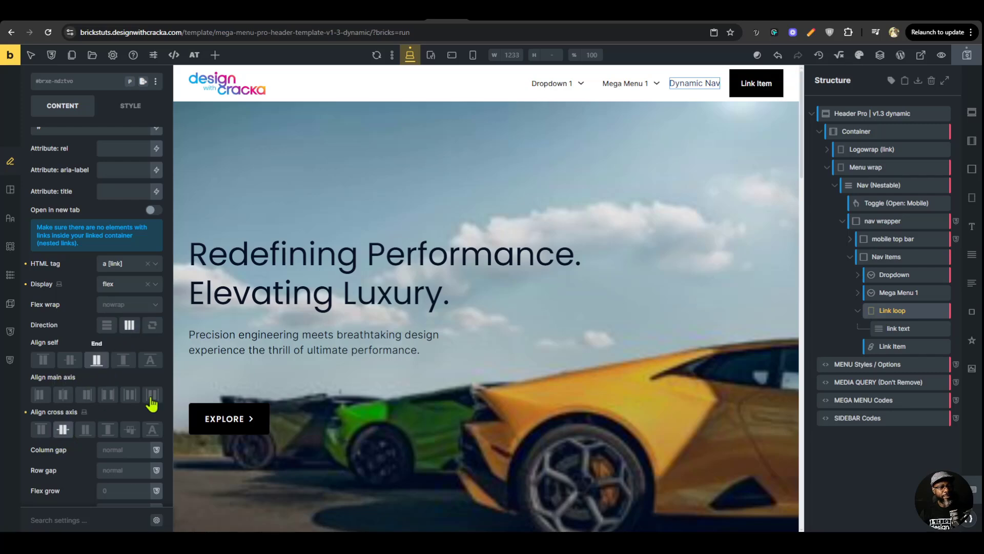
# Review the link text and Link loop layout settings, save the template, and check the nav link on the live page.
pyautogui.click(898, 328)
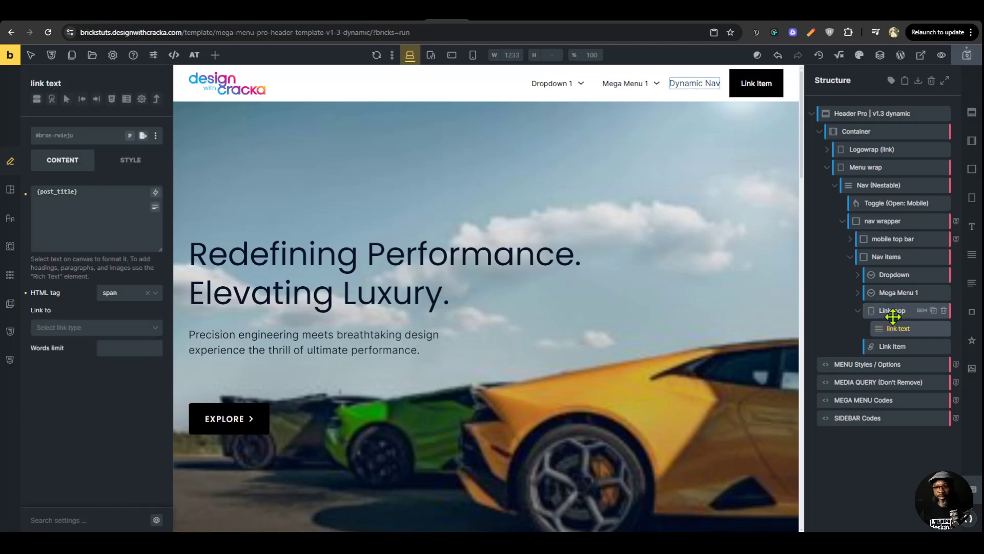
pyautogui.click(892, 311)
pyautogui.scroll(-4, 115, 399)
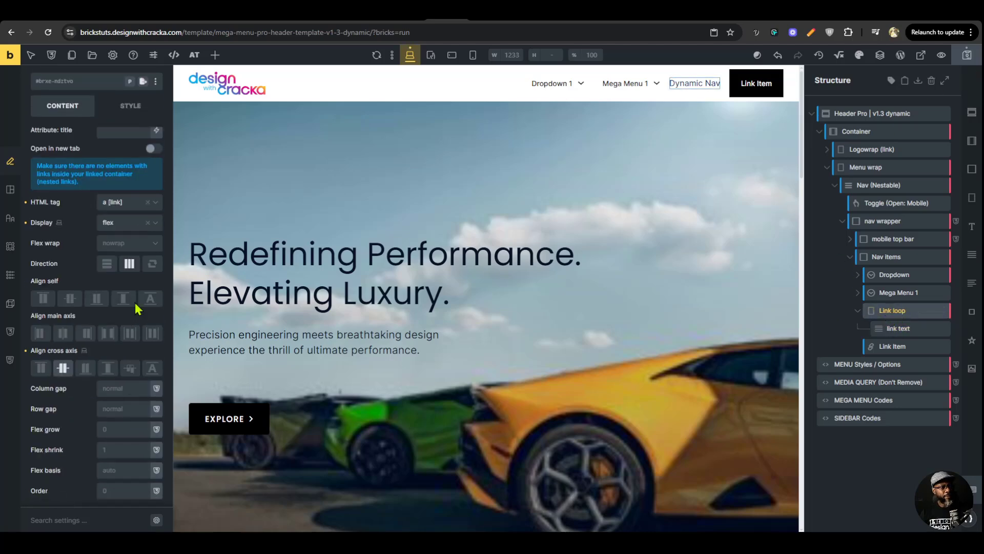
pyautogui.click(964, 55)
pyautogui.click(489, 17)
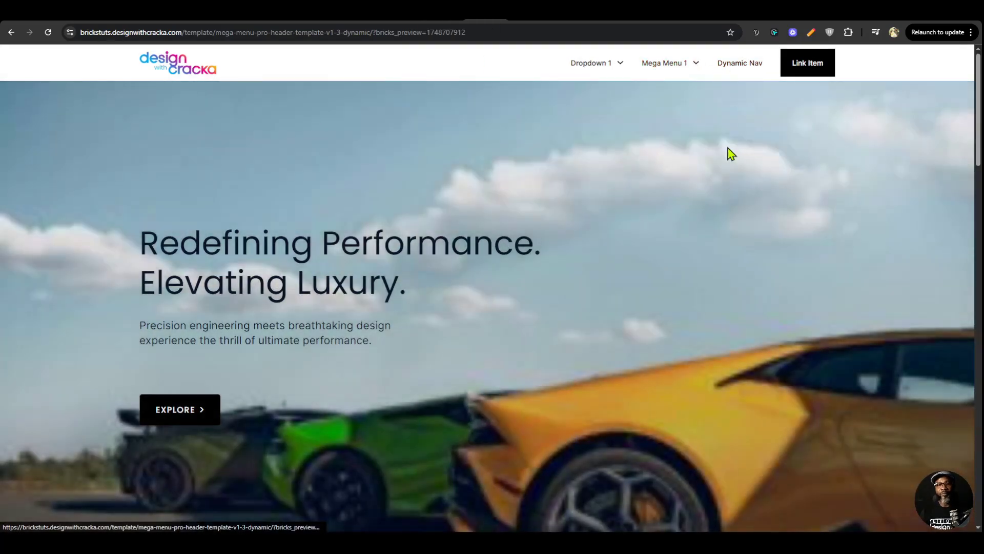
pyautogui.click(477, 15)
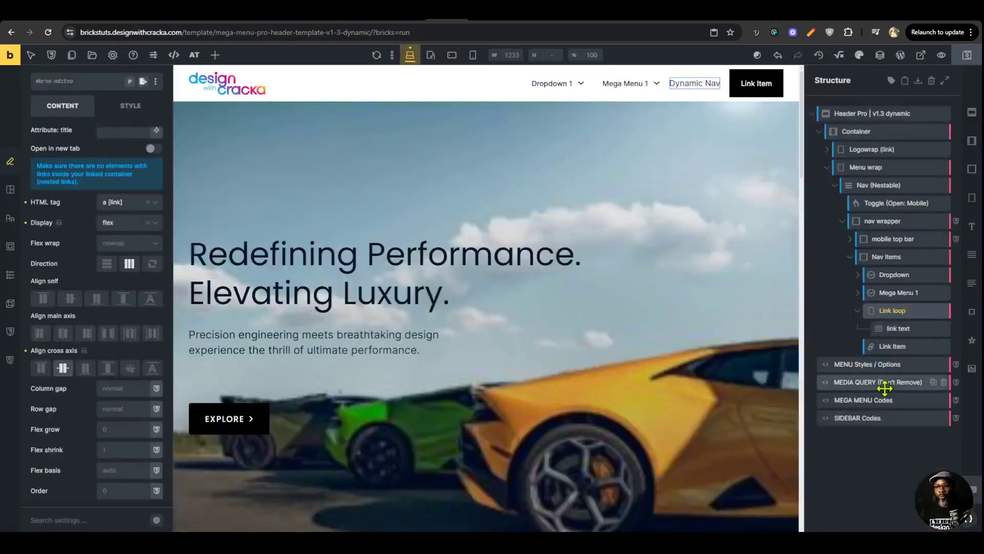
# Collapse Link loop in the structure and enable its query loop.
pyautogui.click(856, 312)
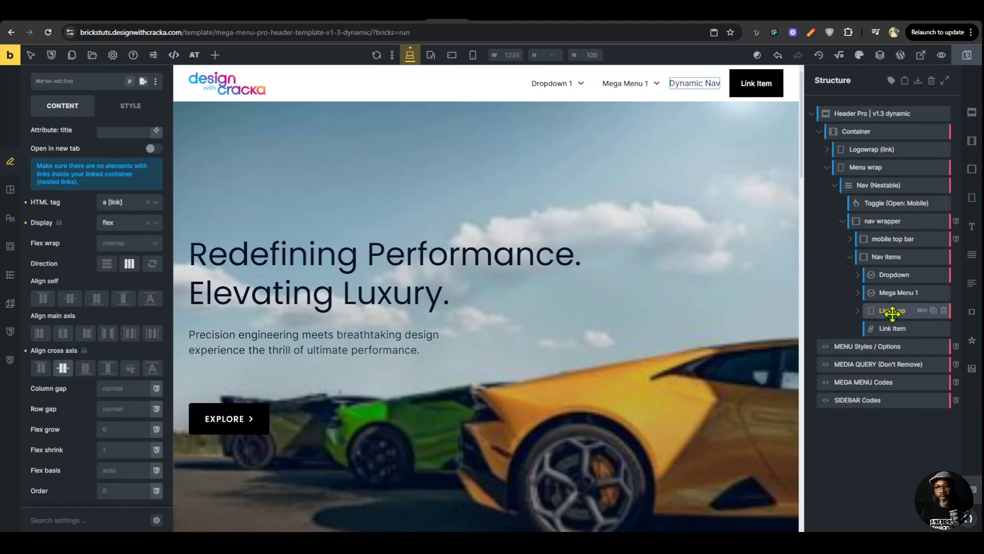
pyautogui.scroll(4, 148, 194)
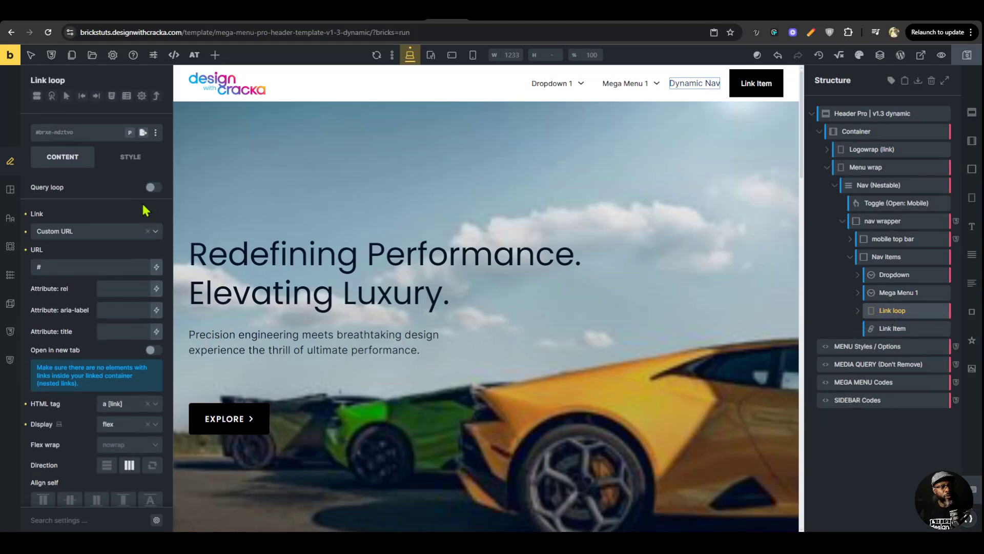
pyautogui.click(152, 192)
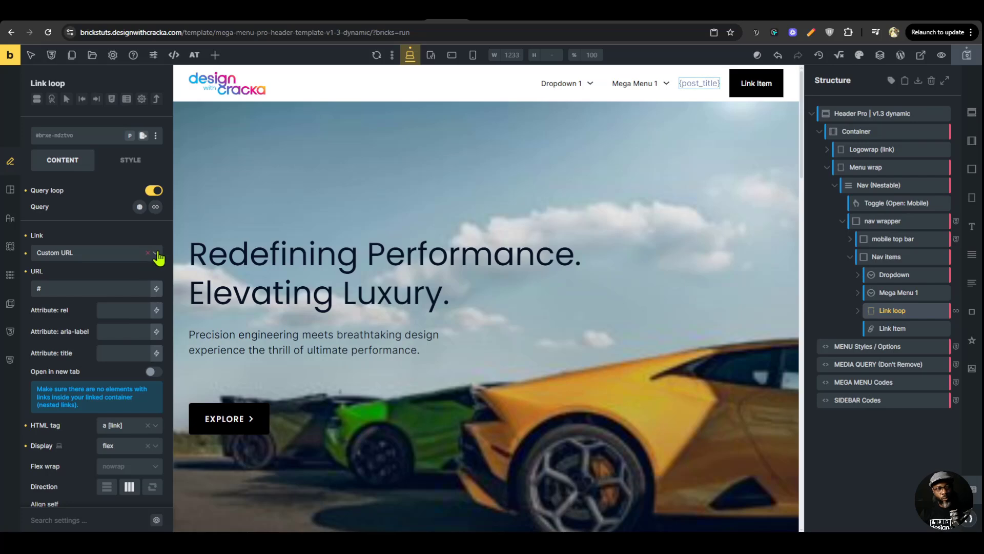
# Examine the parent and child hierarchy of the Movies posts in the WordPress admin list.
pyautogui.click(404, 16)
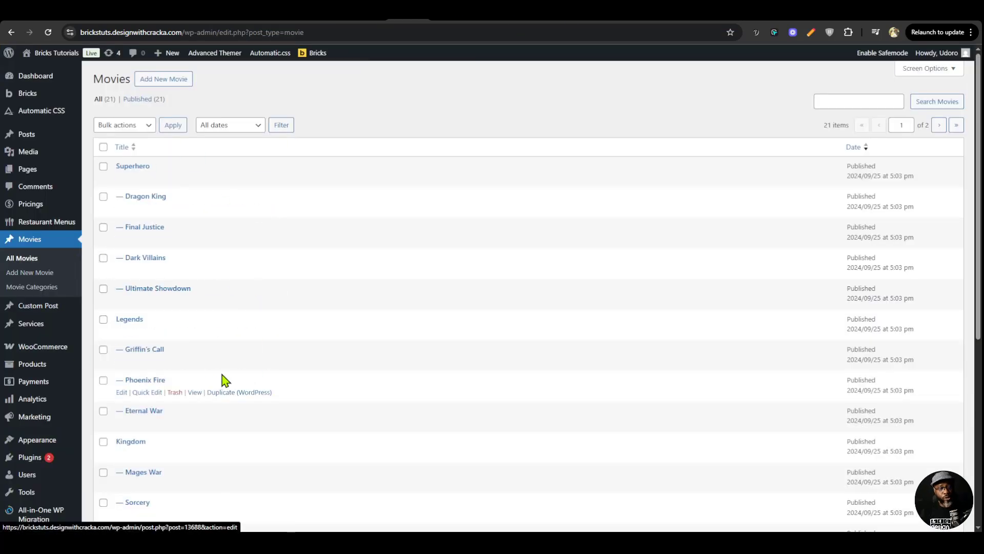
pyautogui.scroll(-3, 263, 363)
pyautogui.scroll(3, 279, 377)
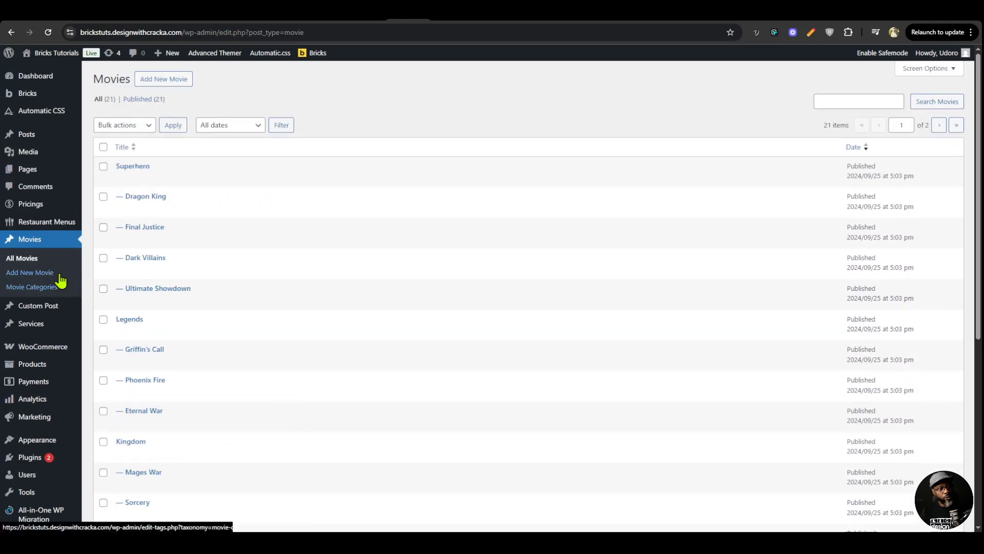
pyautogui.scroll(-2, 256, 200)
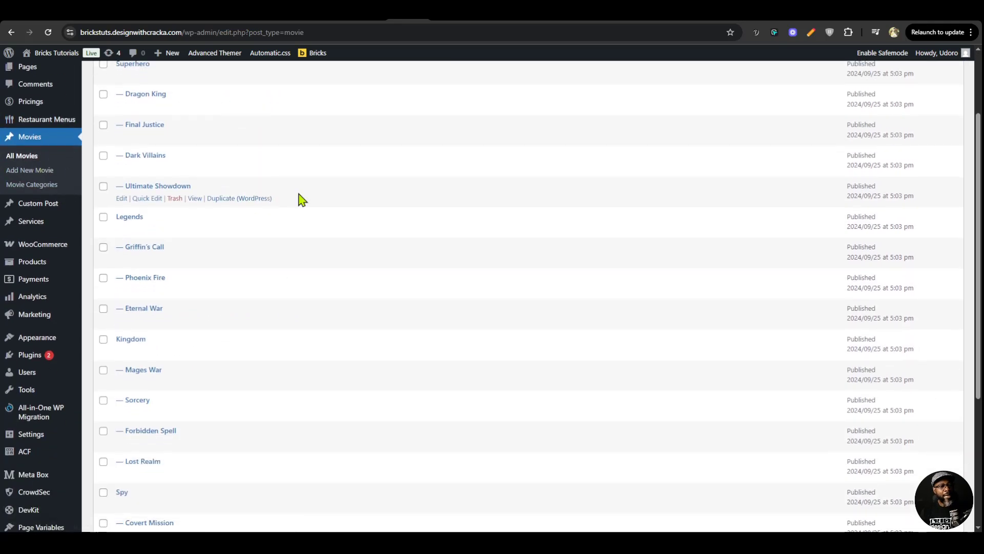
pyautogui.scroll(2, 302, 221)
pyautogui.scroll(-6, 173, 244)
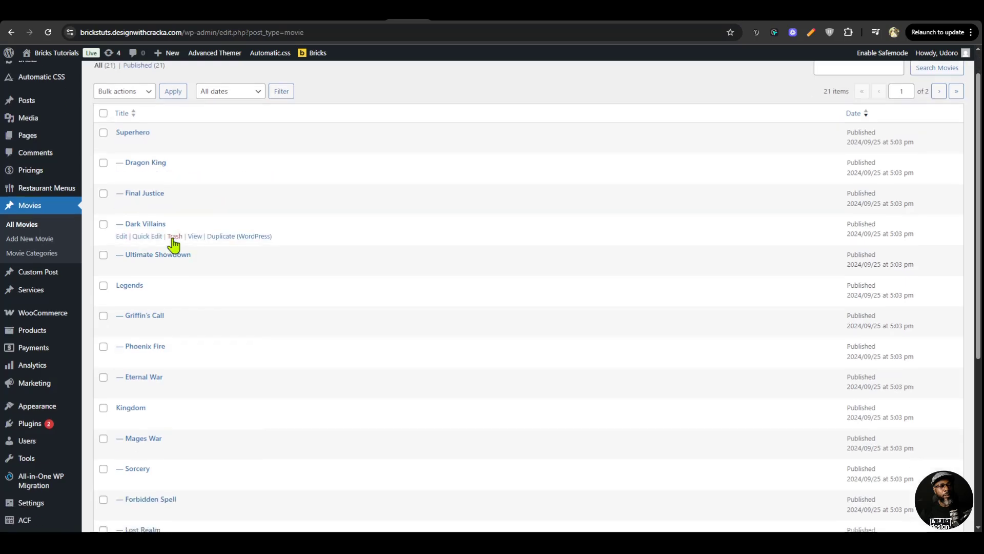
pyautogui.scroll(6, 156, 337)
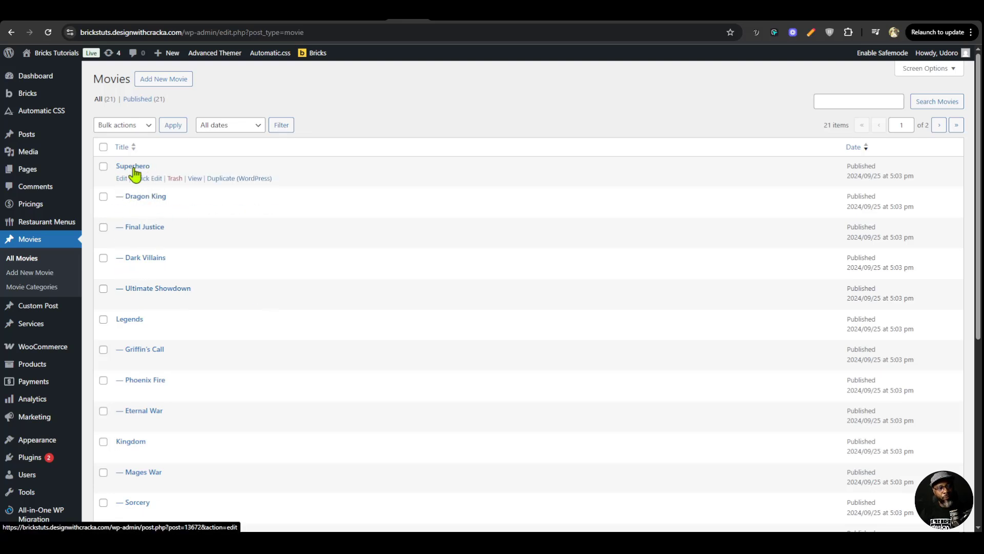
pyautogui.scroll(-3, 330, 271)
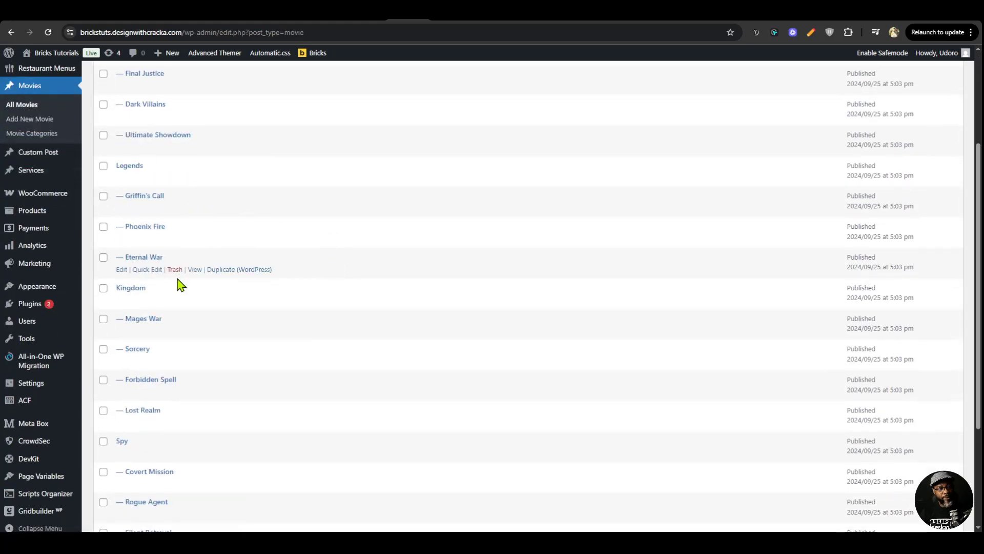
pyautogui.scroll(-3, 156, 262)
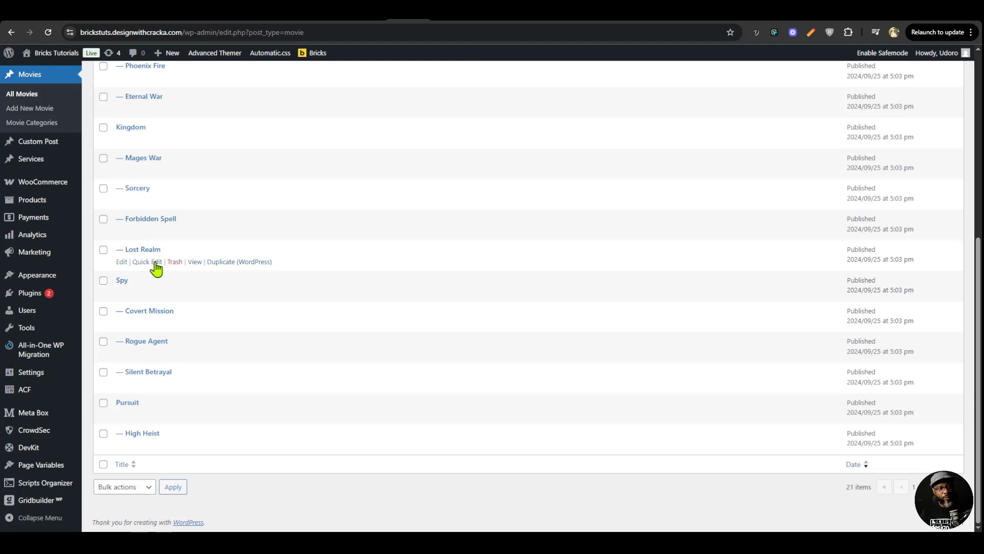
pyautogui.scroll(6, 208, 316)
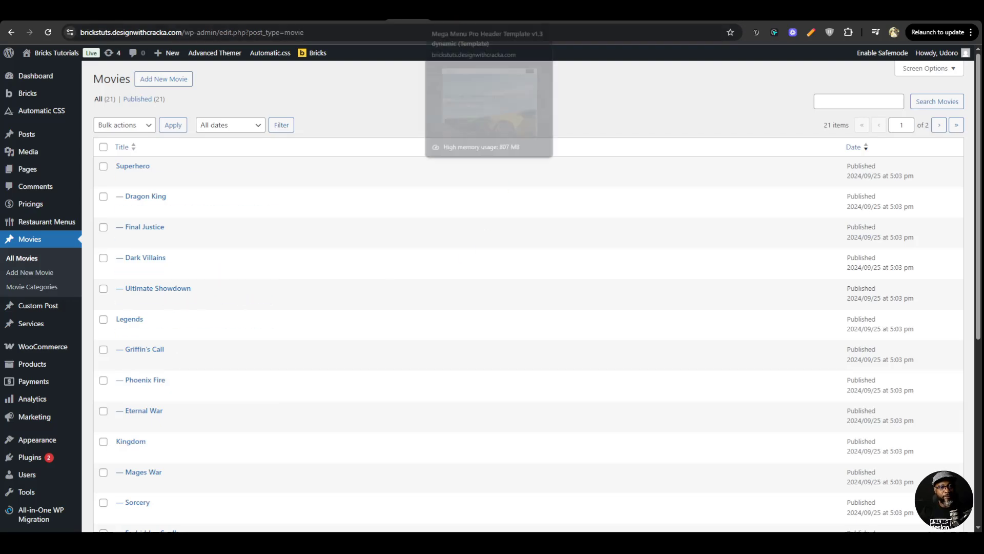
# Return to the header template and set the post type of Link loop's query to Movies.
pyautogui.click(451, 11)
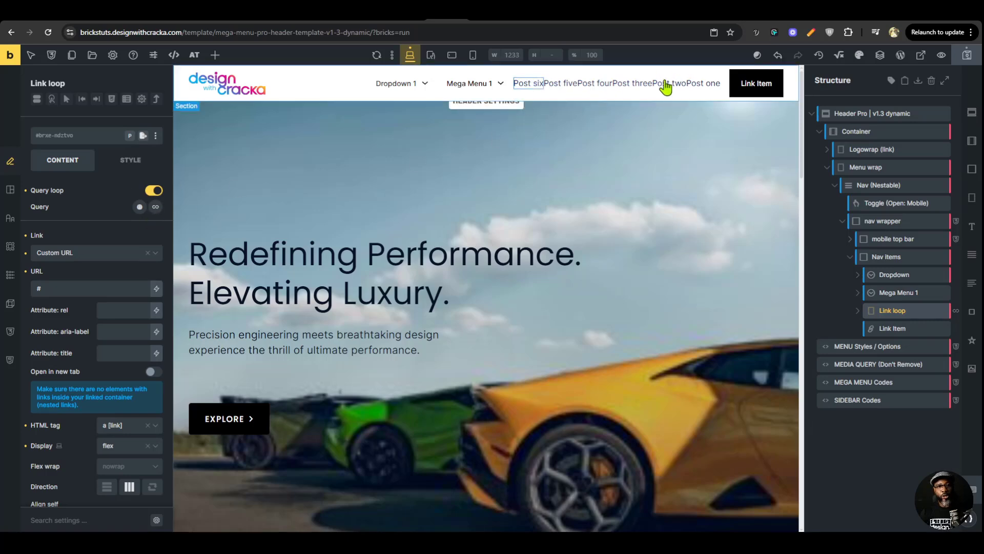
pyautogui.click(155, 208)
pyautogui.click(119, 272)
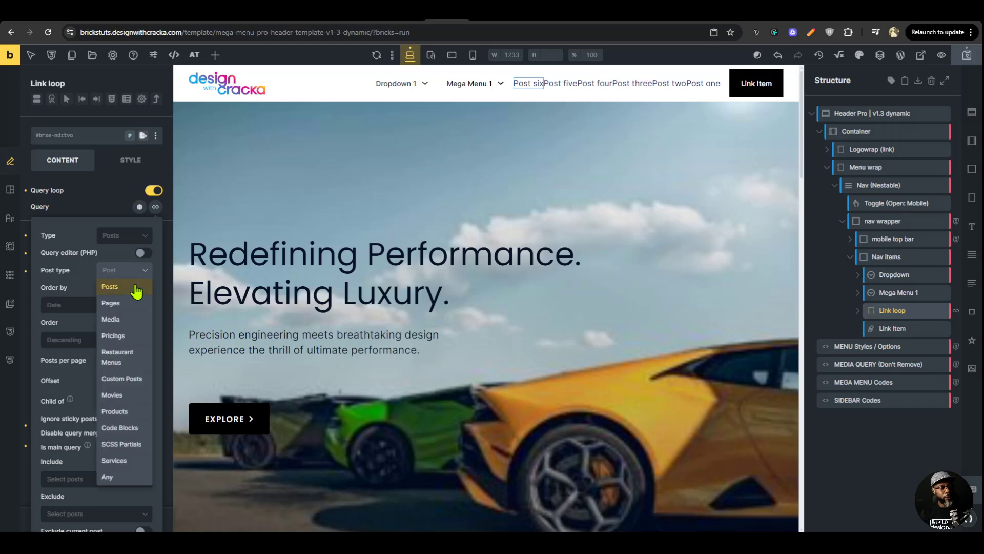
pyautogui.click(129, 396)
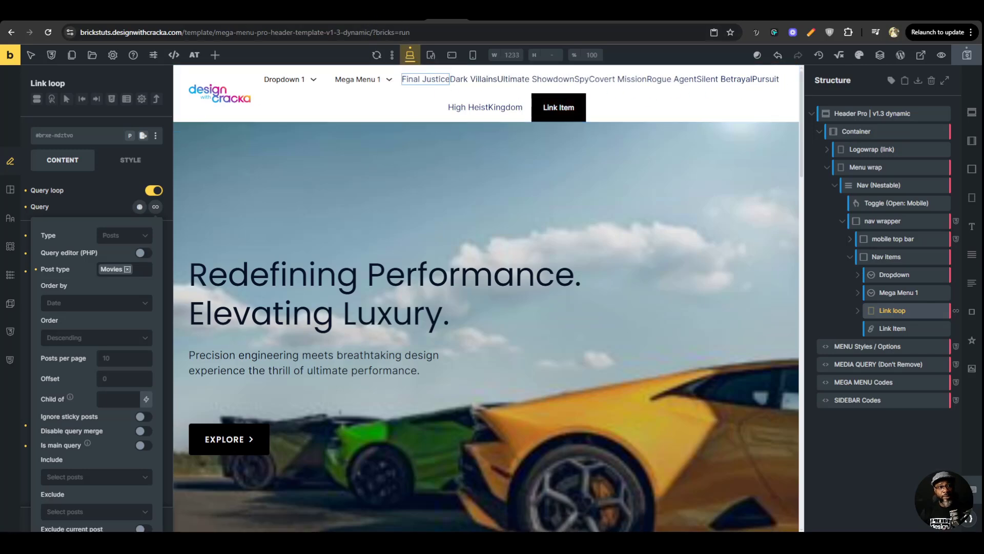
# Recheck the top-level entries in the Movies list, and limit Link loop's query to parent movies by setting Child of to 0.
pyautogui.click(408, 12)
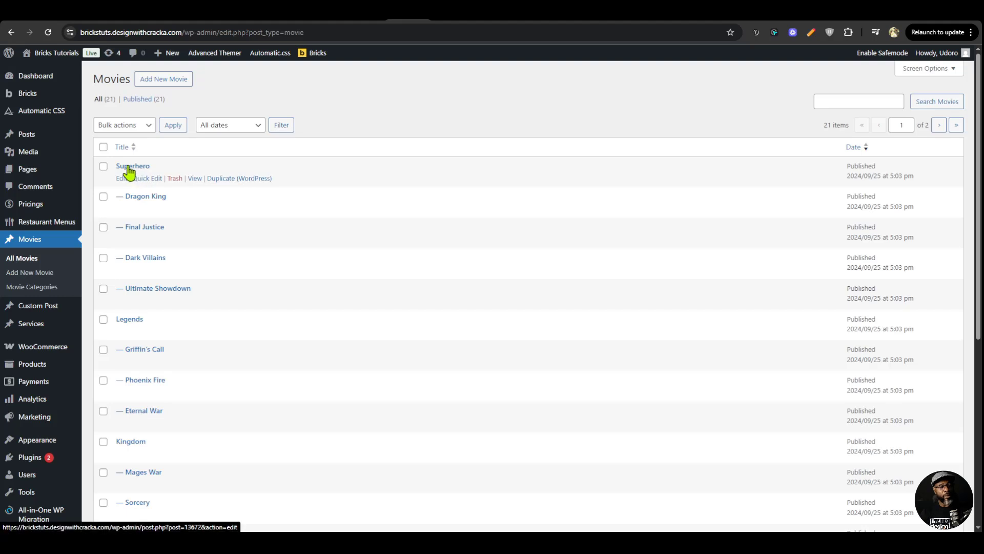
pyautogui.click(449, 12)
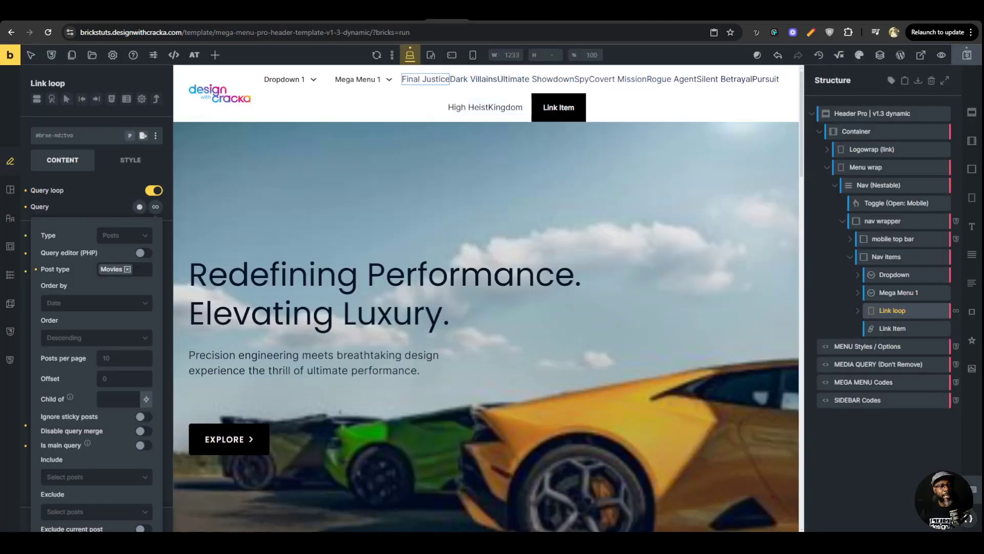
pyautogui.scroll(-1, 125, 377)
pyautogui.click(121, 348)
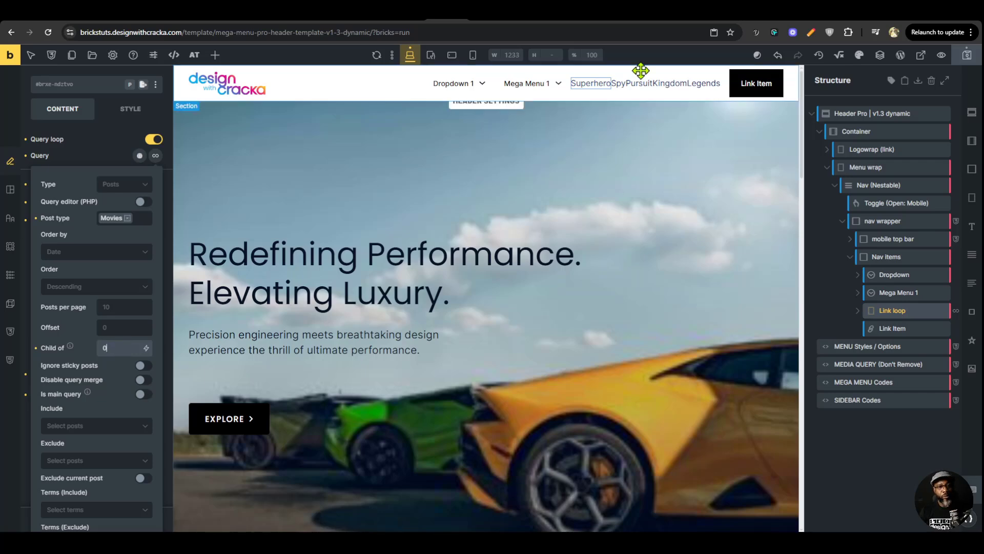
# Reload the live page and compare the spacing and styling of its movie nav links with the builder canvas.
pyautogui.click(476, 13)
pyautogui.hotkey('ctrl', 'r')
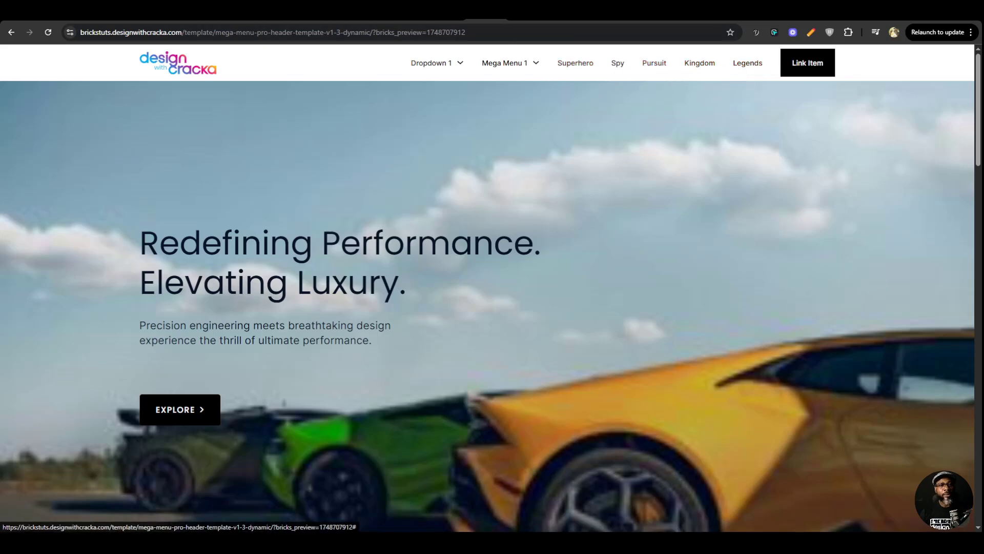
pyautogui.click(446, 13)
pyautogui.click(487, 12)
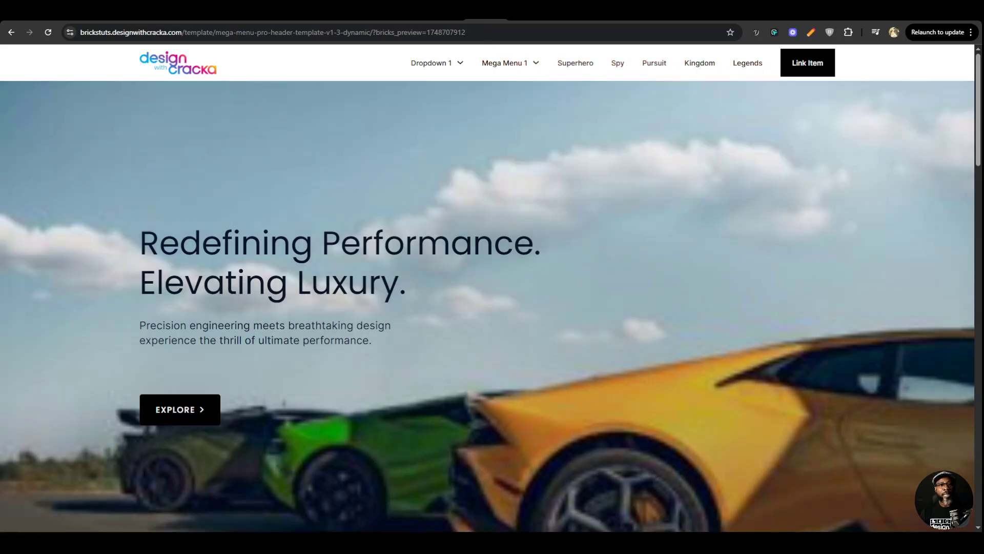
pyautogui.click(446, 13)
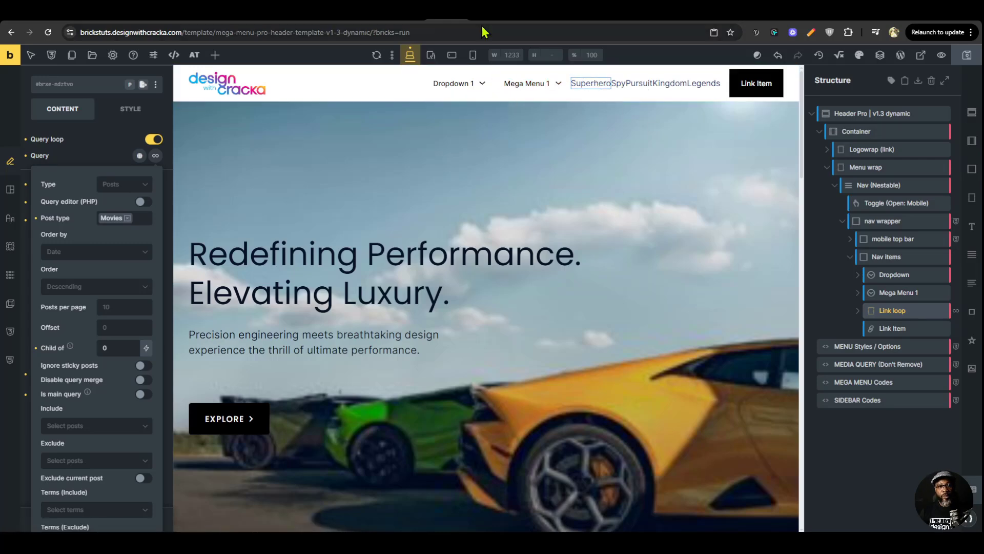
pyautogui.hotkey('ctrl', 'Tab')
pyautogui.hotkey('ctrl', 'shift', 'Tab')
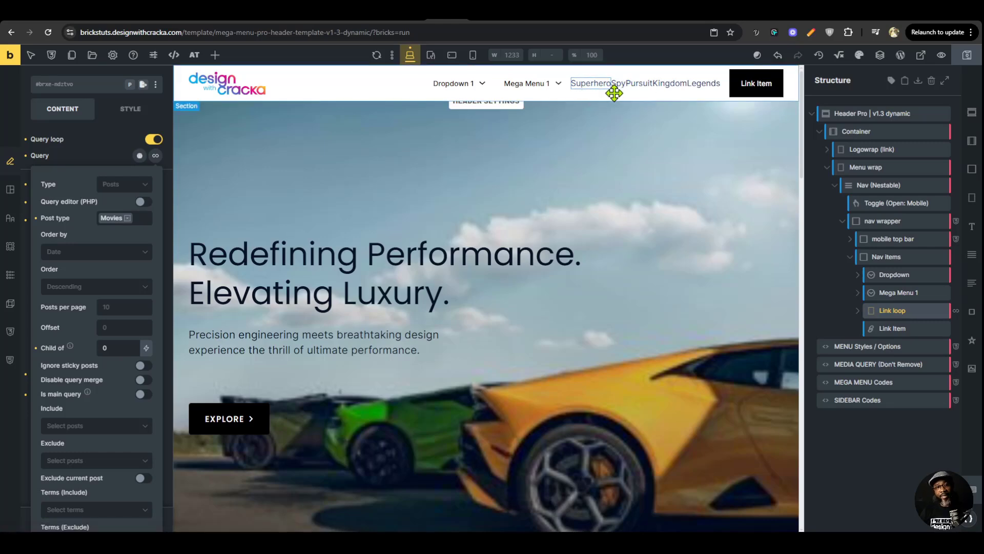
pyautogui.hotkey('ctrl', 'Tab')
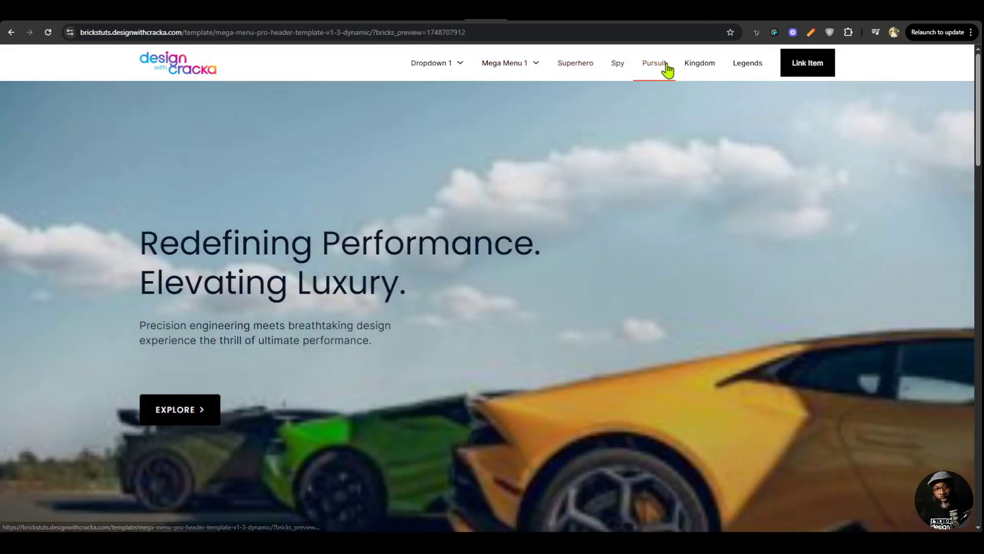
pyautogui.click(443, 20)
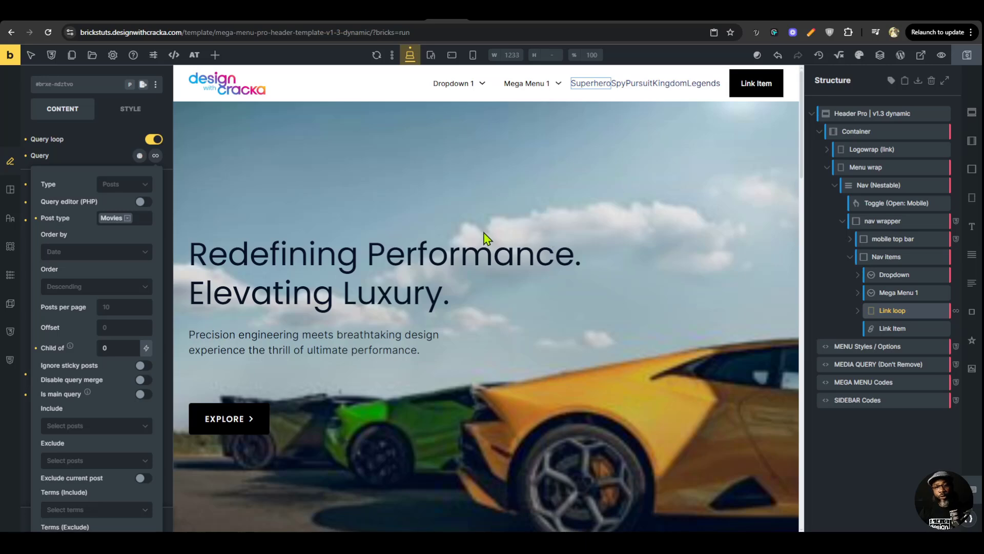
# Copy the "custom links builder code" element from the other header template and paste it below SIDEBAR Codes in this template.
pyautogui.click(408, 15)
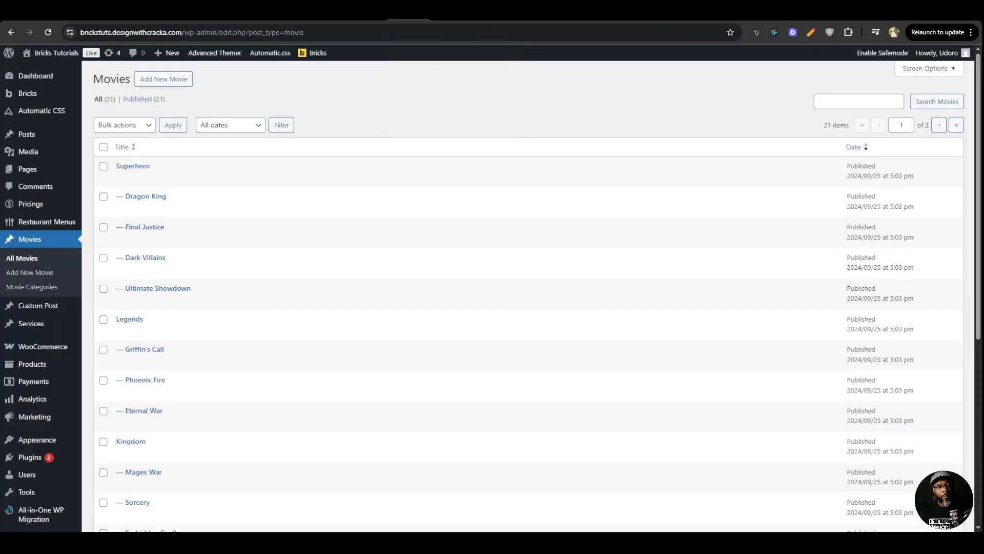
pyautogui.click(369, 14)
pyautogui.click(837, 417)
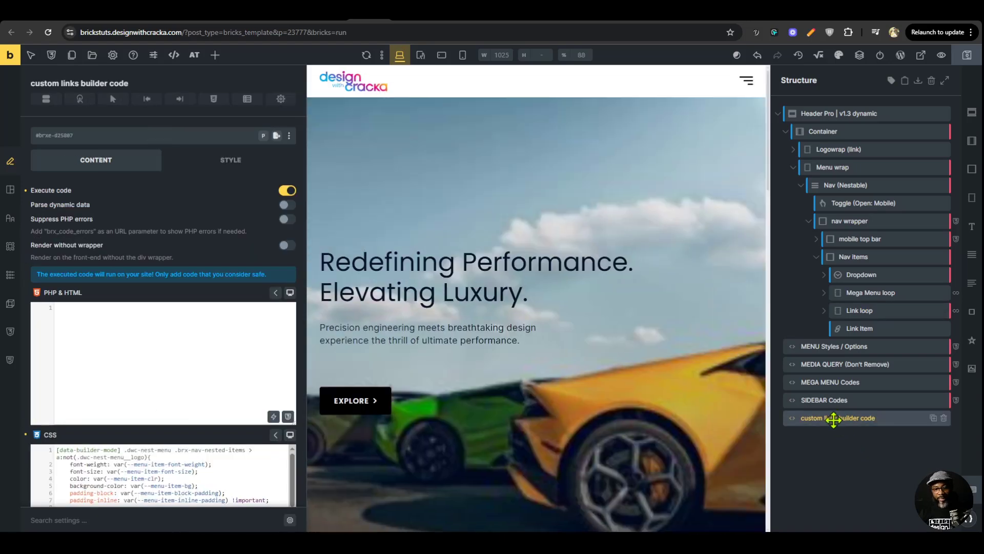
pyautogui.rightClick(843, 418)
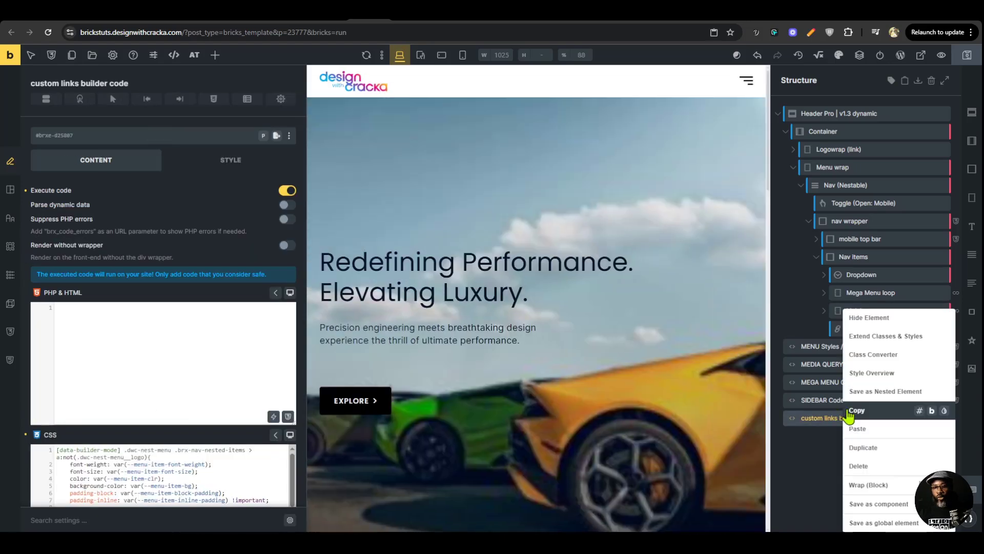
pyautogui.click(857, 421)
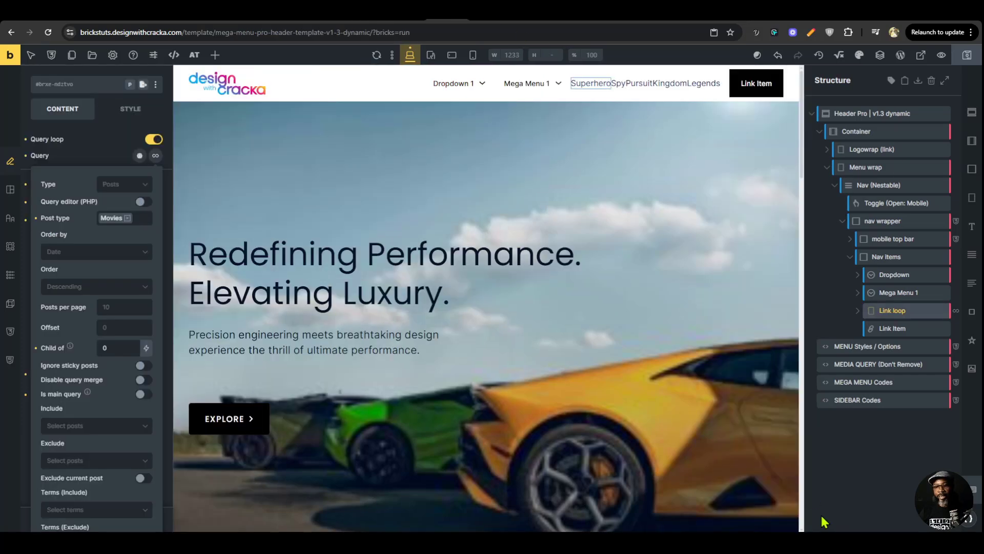
pyautogui.click(857, 484)
pyautogui.hotkey('ctrl', 'v')
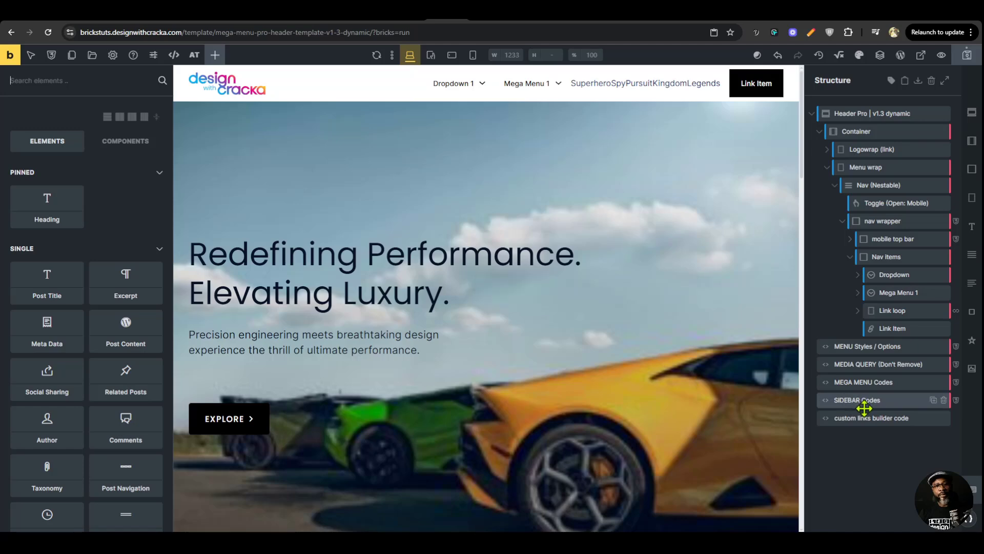
# Open the pasted custom links builder code, widen the canvas to inspect the desktop nav links, and select Link loop.
pyautogui.click(846, 417)
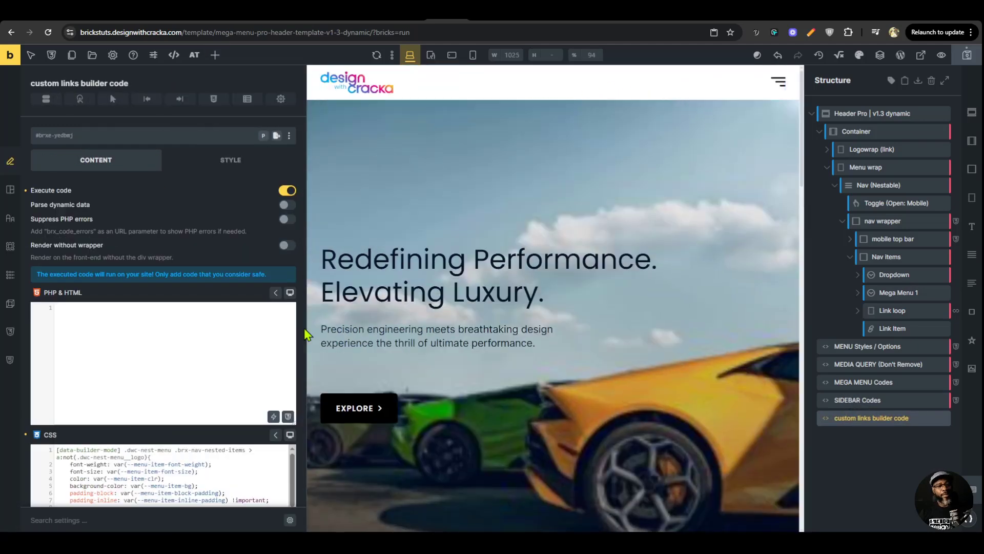
pyautogui.moveTo(308, 336); pyautogui.dragTo(154, 336)
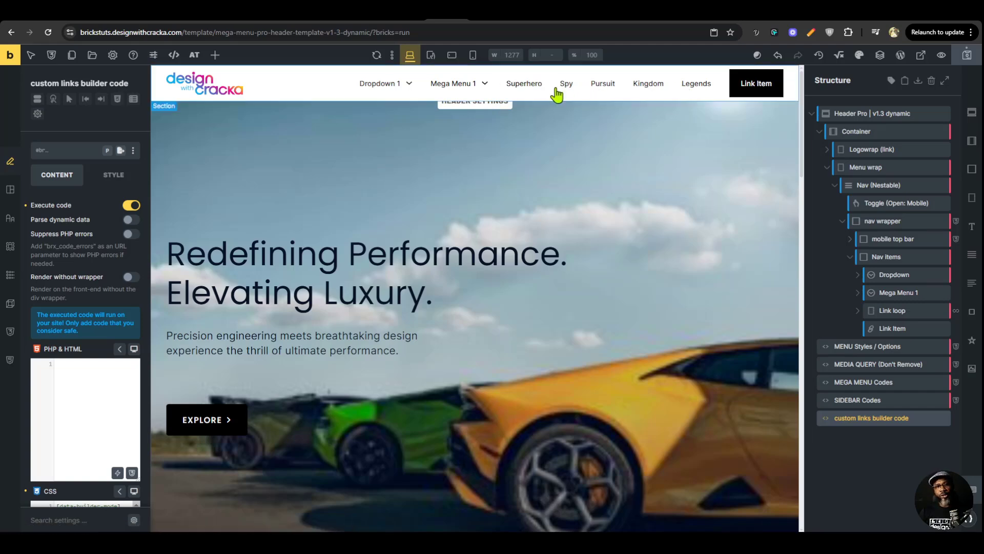
pyautogui.click(905, 310)
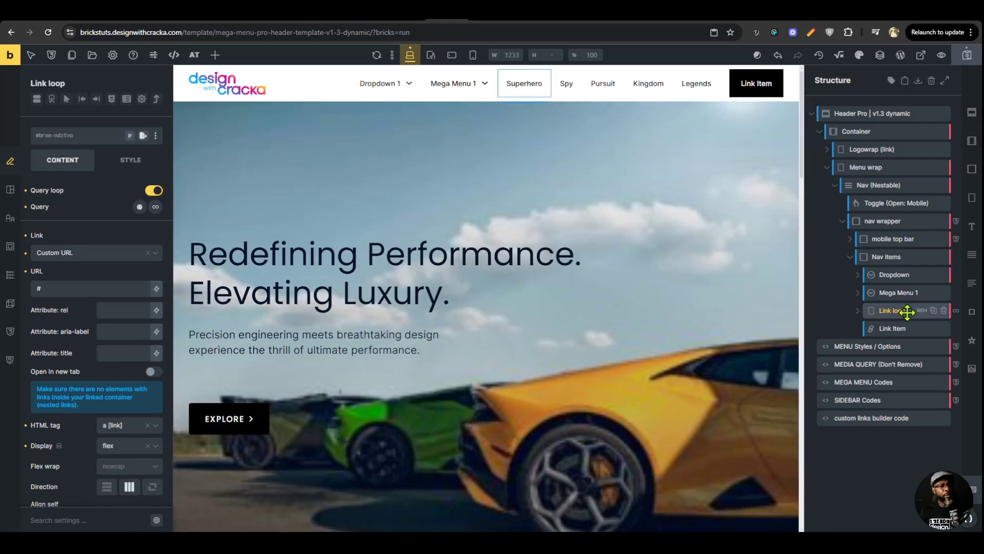
# Limit Link loop's query to 3 posts per page and save the template.
pyautogui.click(155, 207)
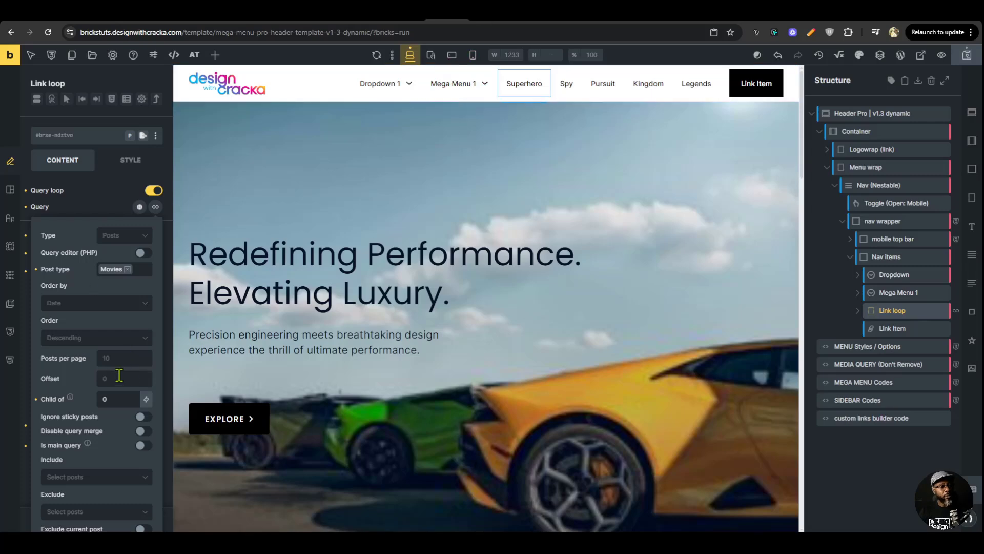
pyautogui.click(131, 357)
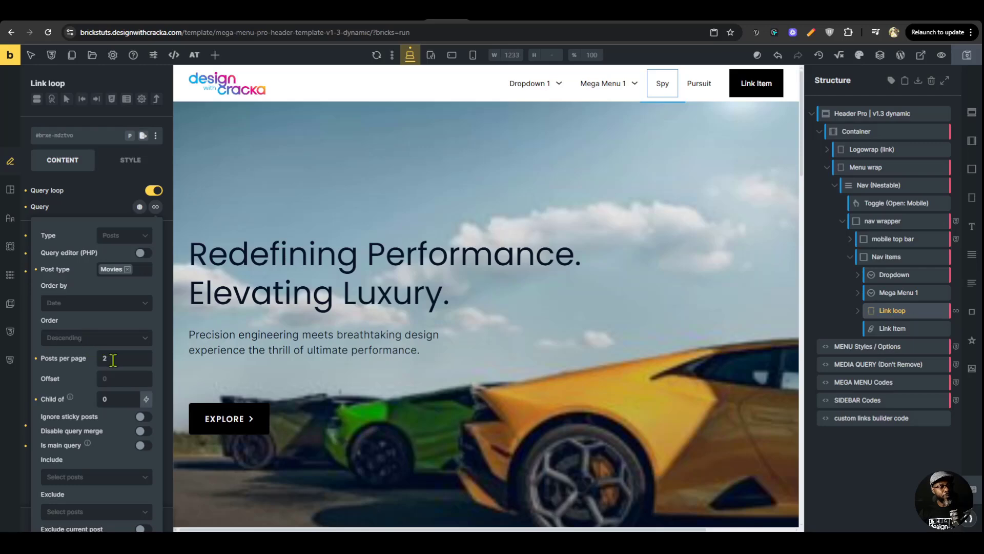
pyautogui.moveTo(113, 360); pyautogui.dragTo(64, 362)
pyautogui.write('3')
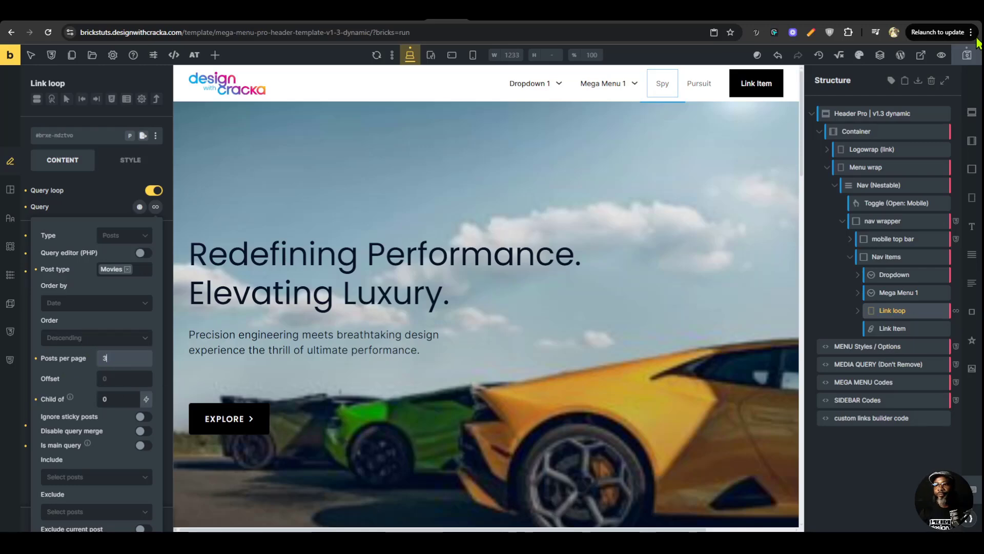
pyautogui.click(966, 55)
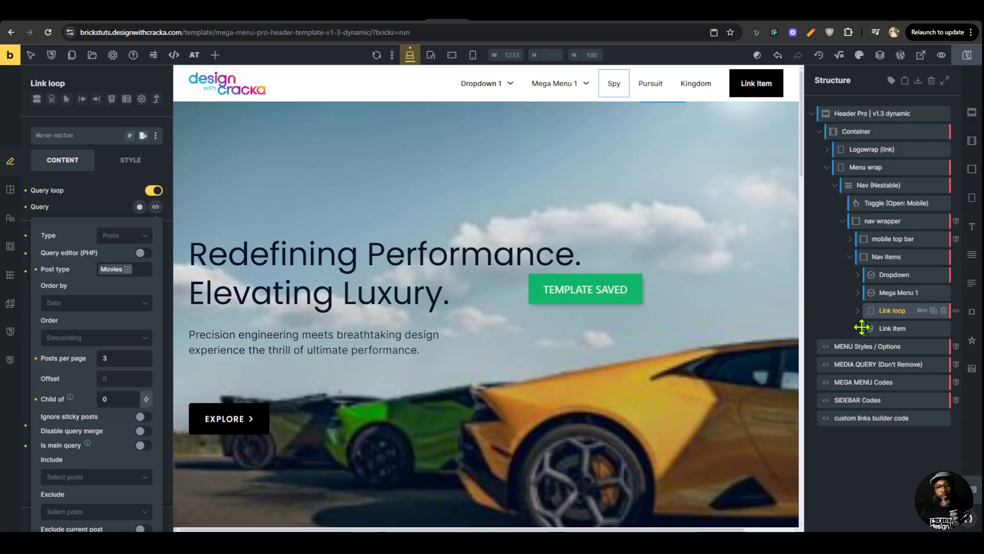
pyautogui.click(526, 236)
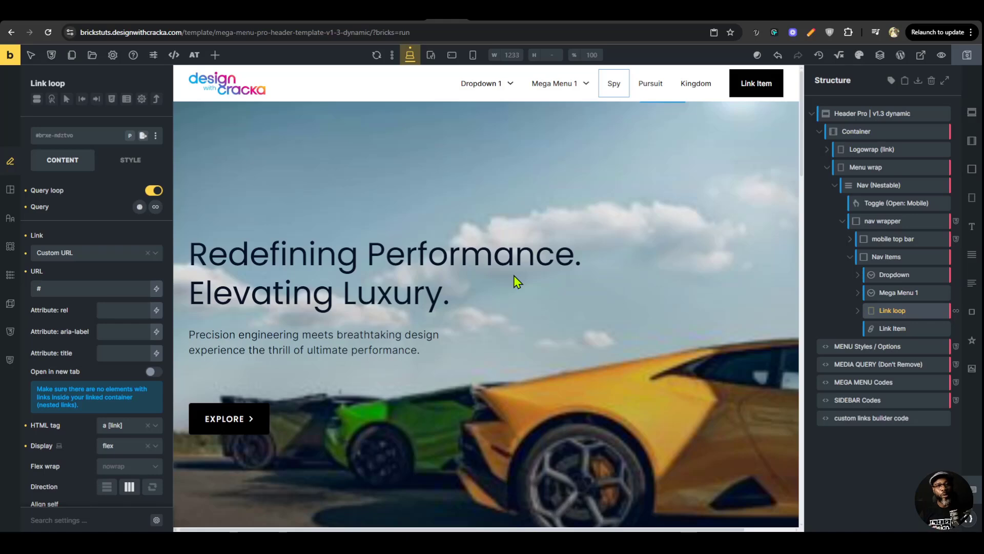
# Wrap the Mega Menu 1 dropdown in a div, rename the wrapper Mega loop, and save the template.
pyautogui.click(891, 293)
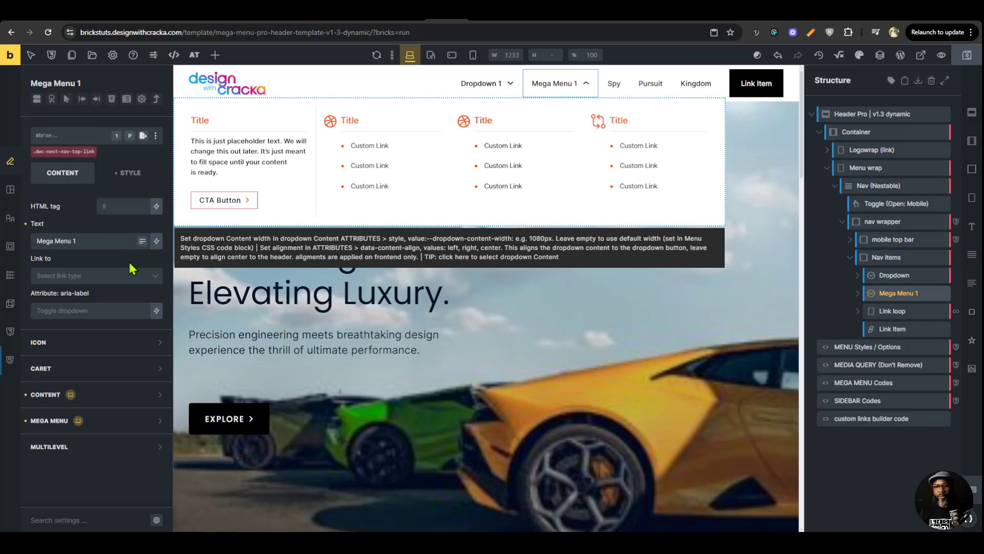
pyautogui.rightClick(896, 292)
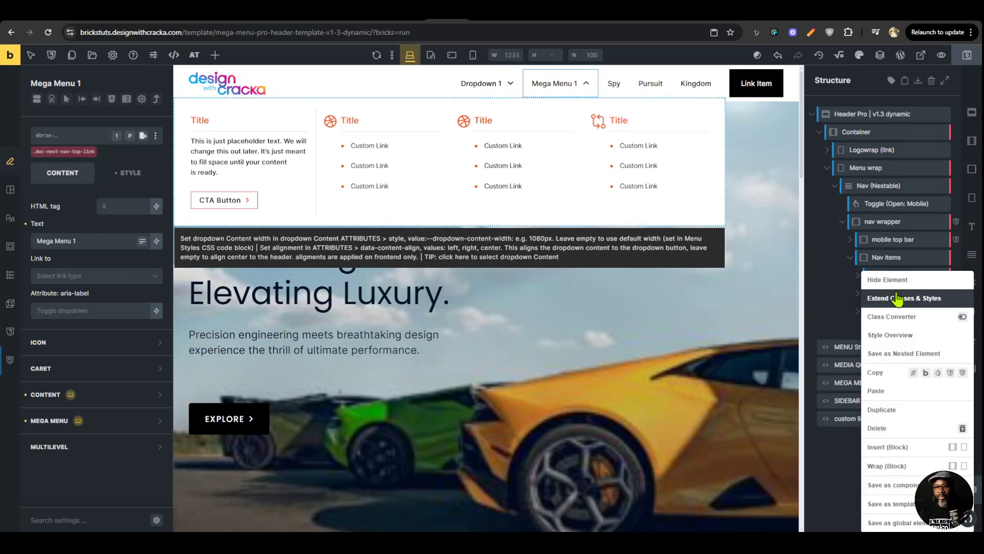
pyautogui.click(964, 465)
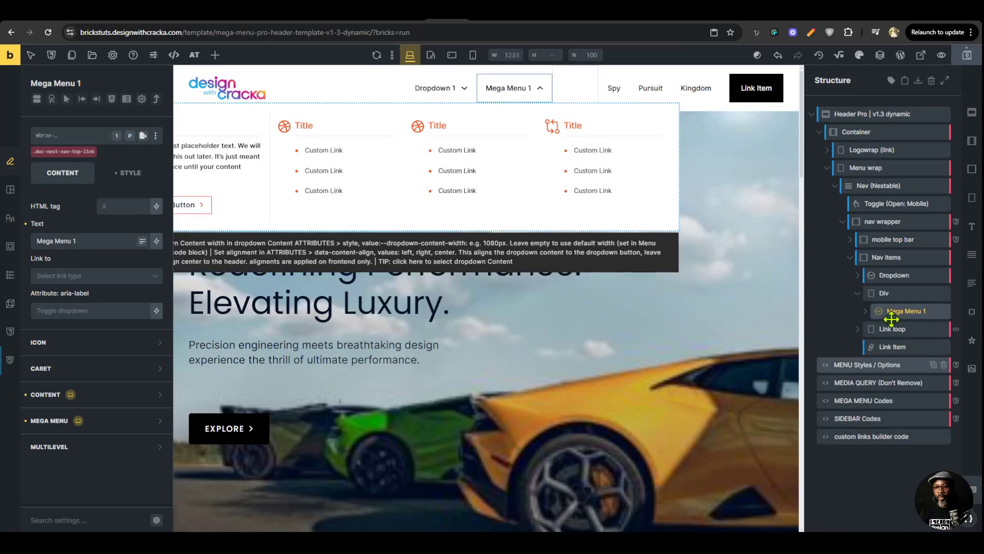
pyautogui.click(890, 294)
pyautogui.doubleClick(885, 293)
pyautogui.write('Meg')
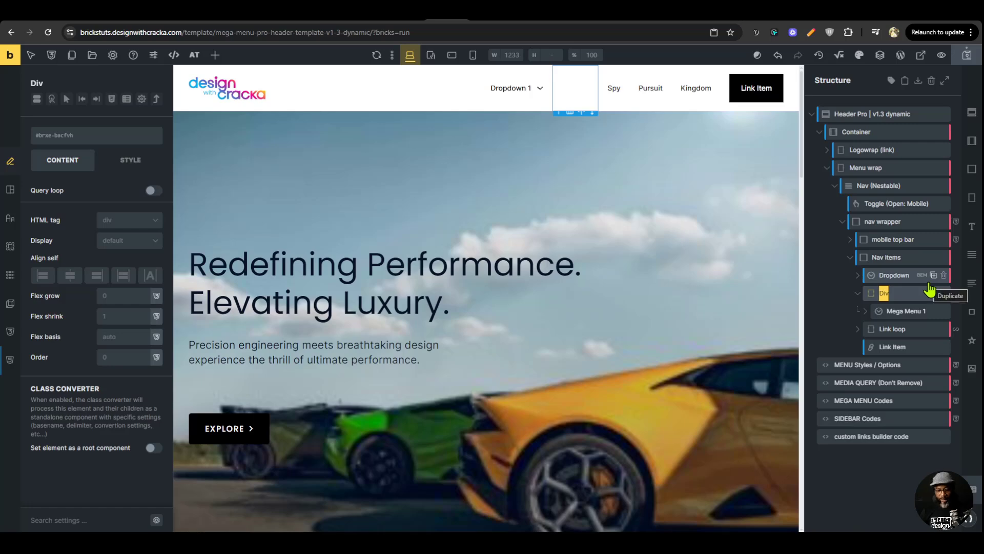
pyautogui.write('a loop')
pyautogui.press('Return')
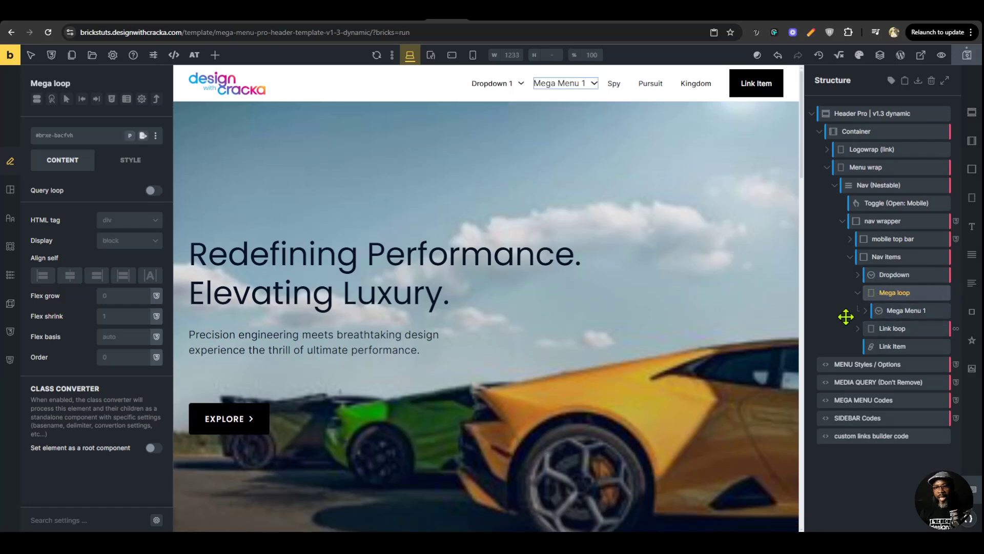
pyautogui.click(967, 55)
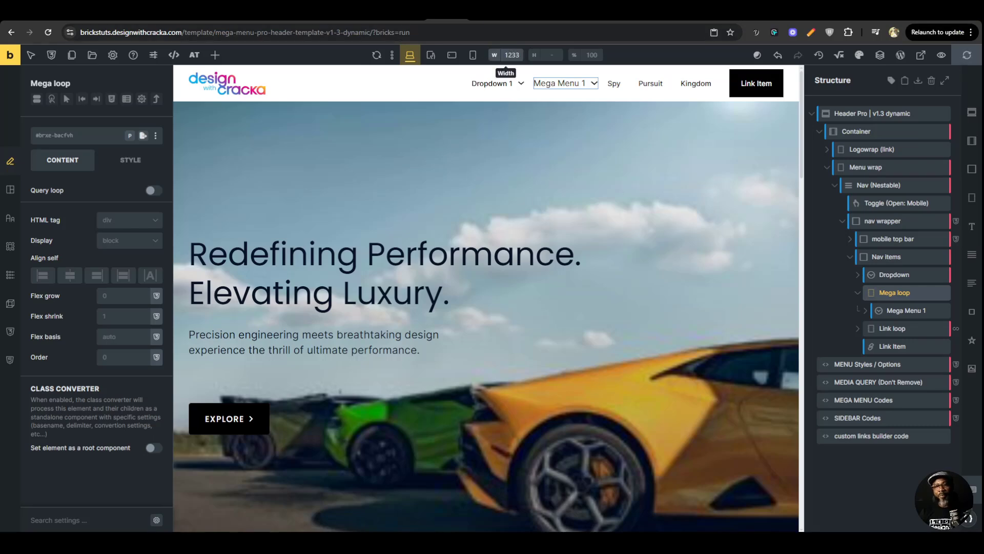
# Compare the nav items' spacing and list markers on the live preview page with the builder canvas.
pyautogui.click(492, 23)
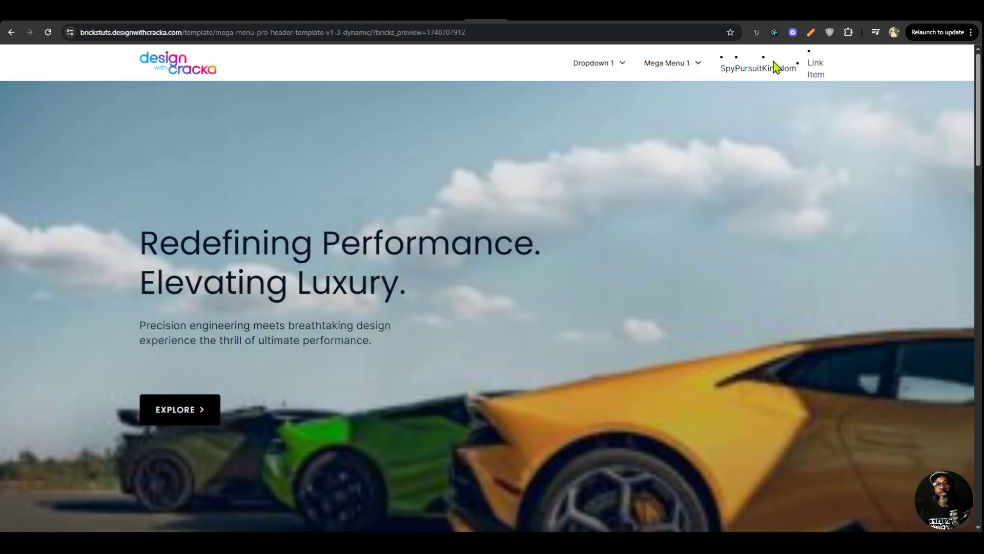
pyautogui.moveTo(670, 78)
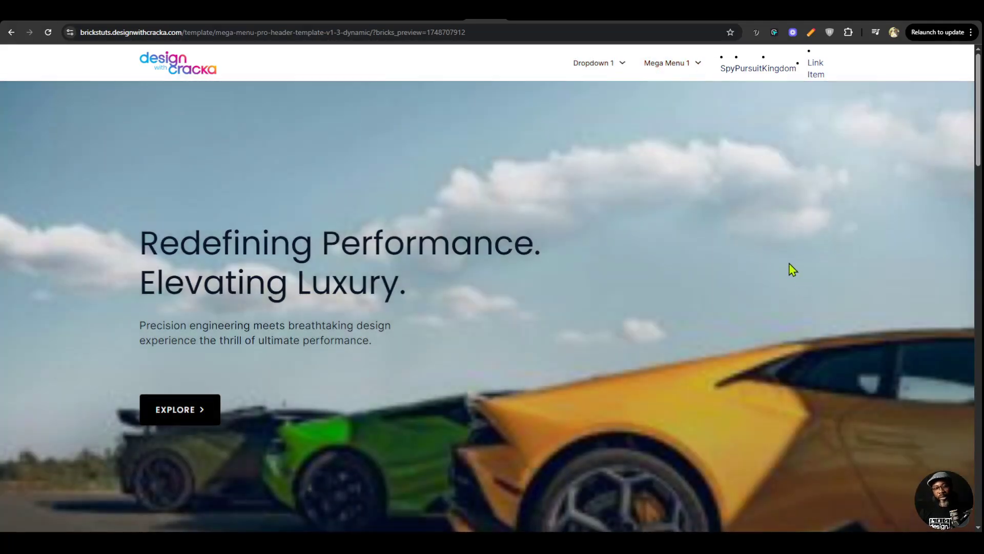
pyautogui.hotkey('ctrl', 'shift', 'Tab')
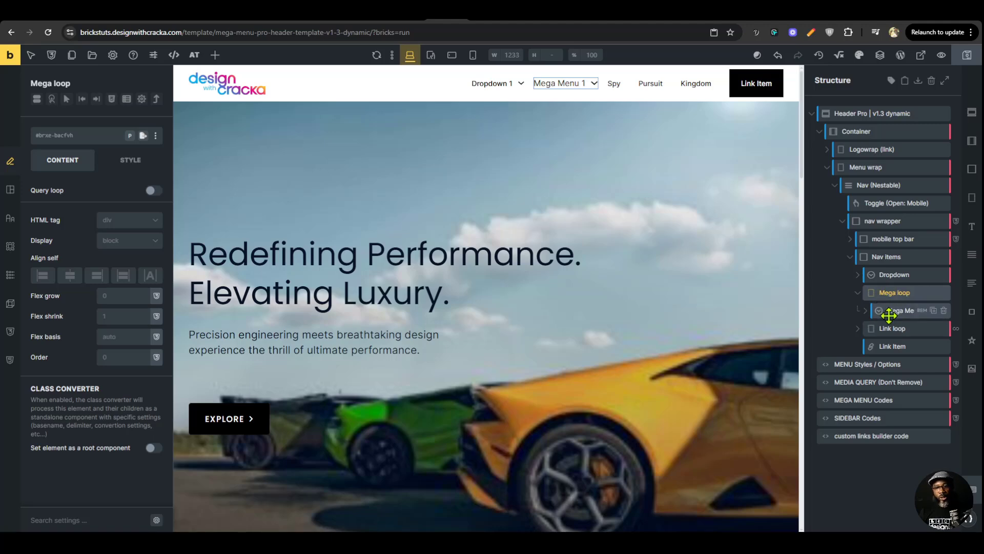
pyautogui.hotkey('ctrl', 'Tab')
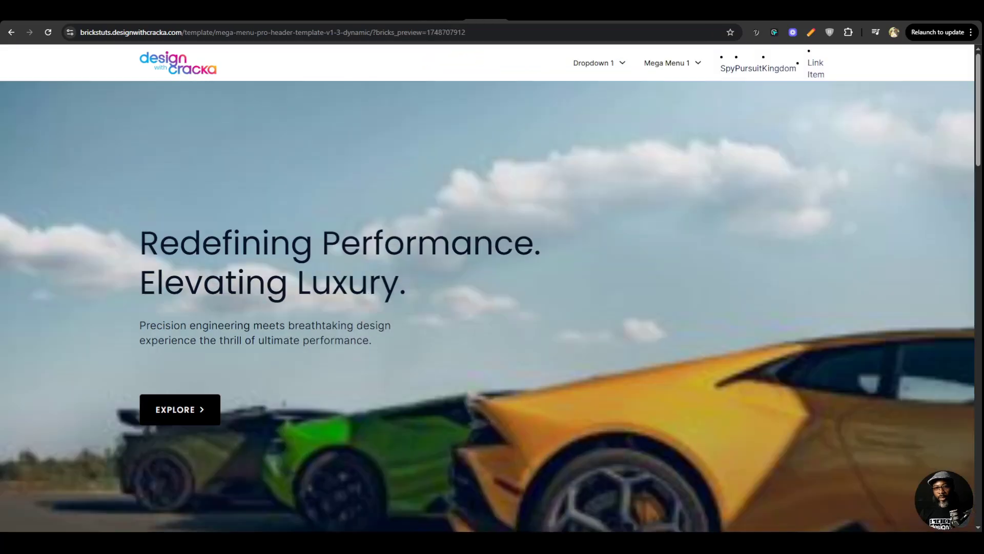
pyautogui.hotkey('ctrl', 'shift', 'Tab')
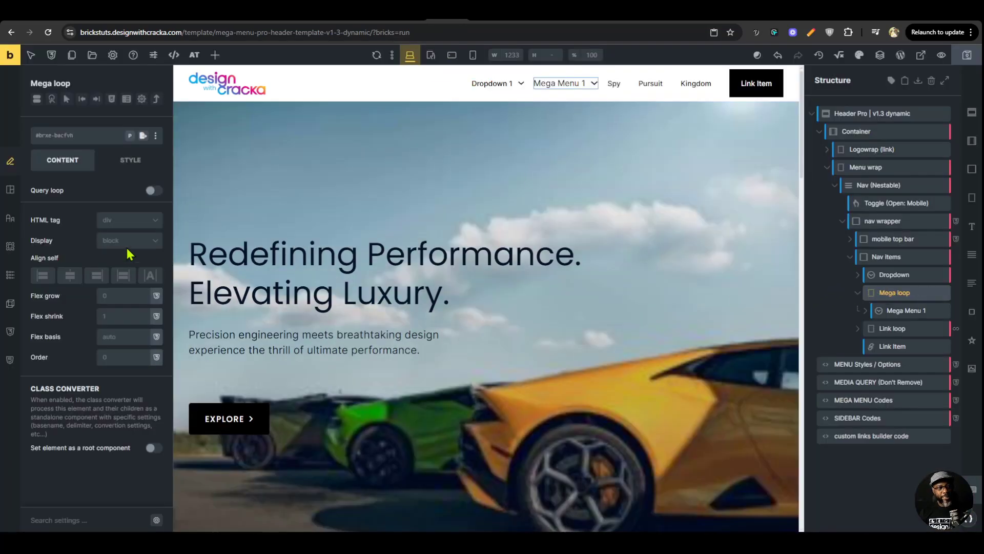
# Set Mega loop's HTML tag to li and save the template.
pyautogui.click(136, 220)
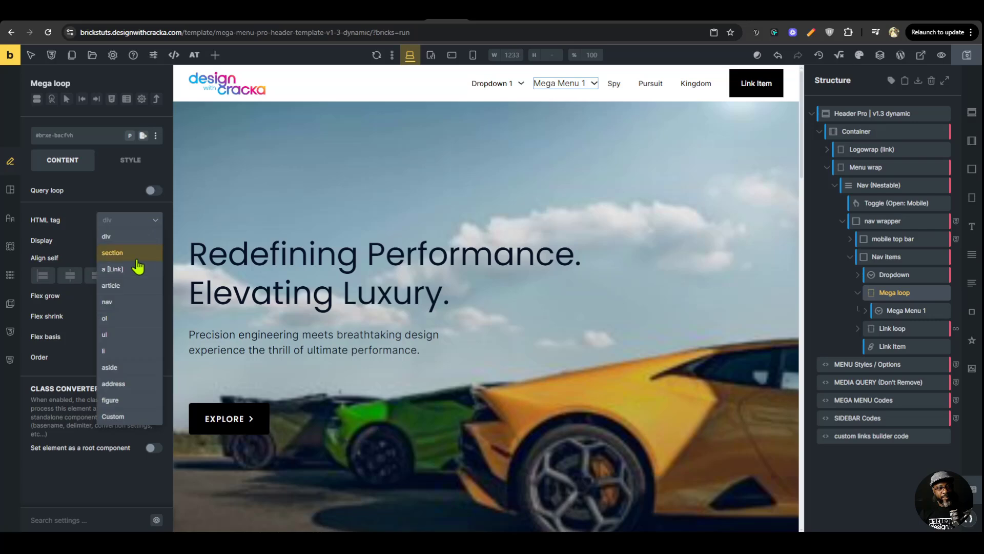
pyautogui.click(129, 351)
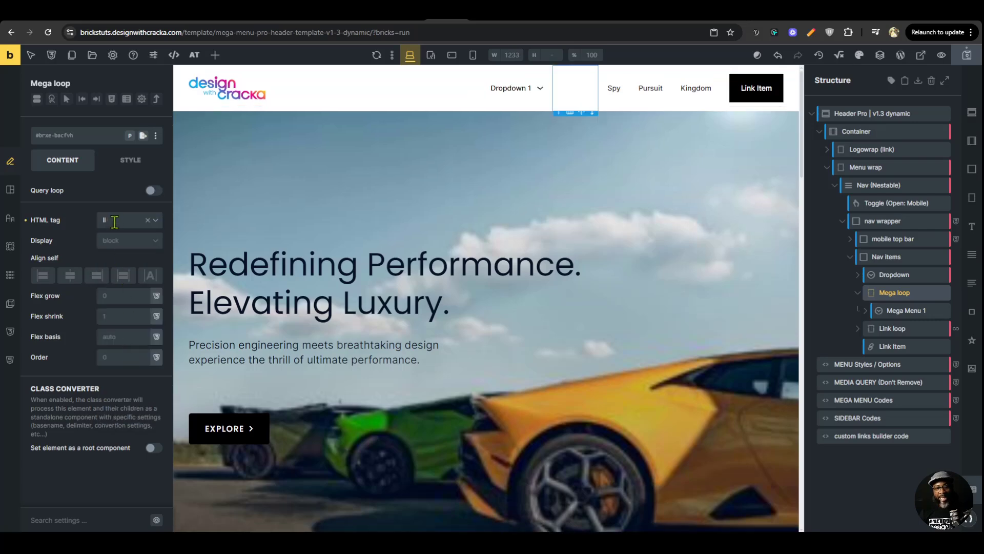
pyautogui.click(967, 62)
# Reload the live preview page and inspect the Mega Menu 1 toggle in widened developer tools.
pyautogui.click(486, 12)
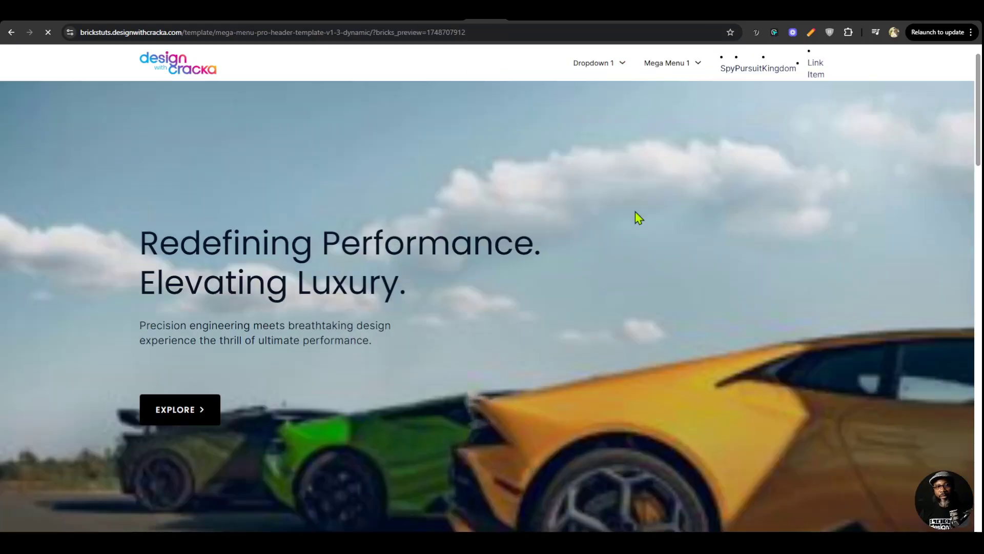
pyautogui.press('F12')
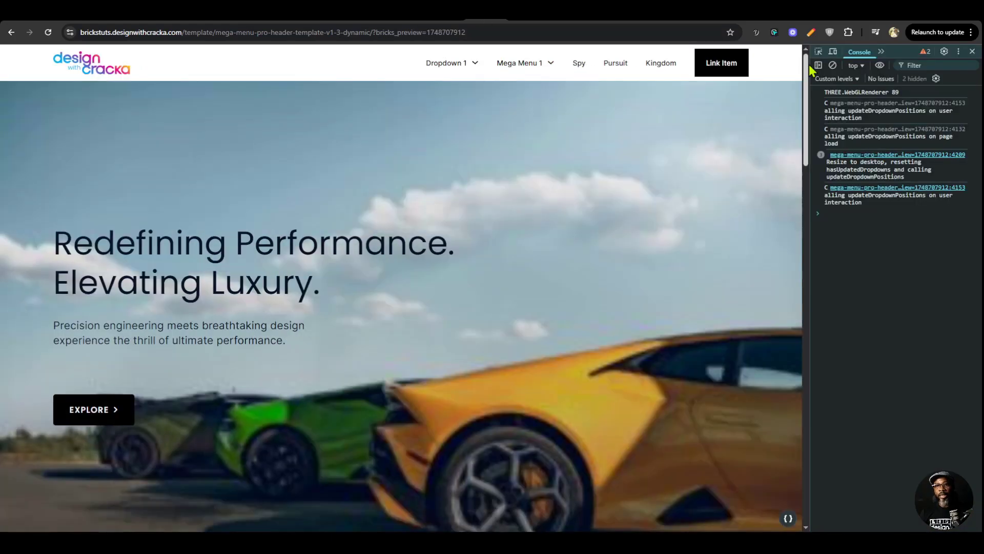
pyautogui.moveTo(803, 108); pyautogui.dragTo(753, 108)
pyautogui.click(768, 51)
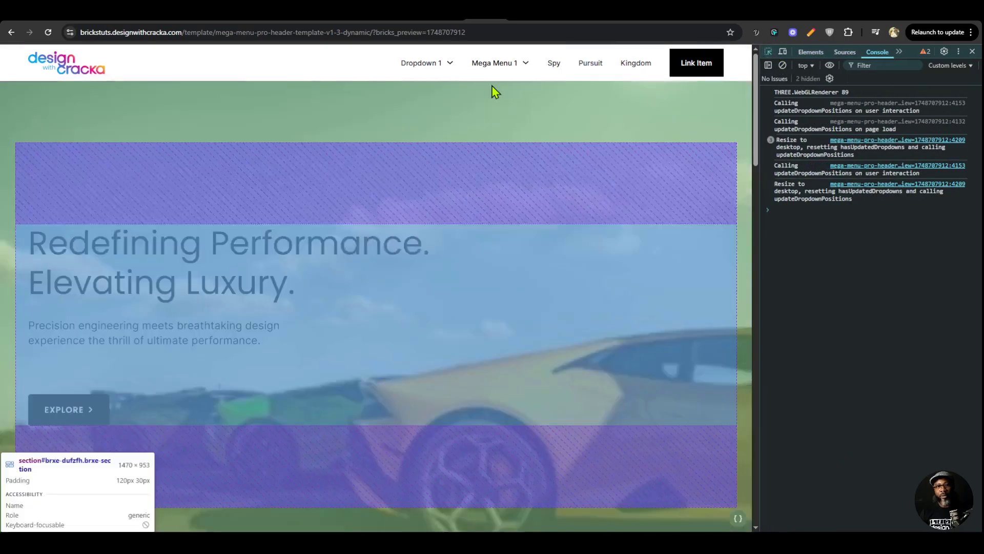
pyautogui.click(516, 79)
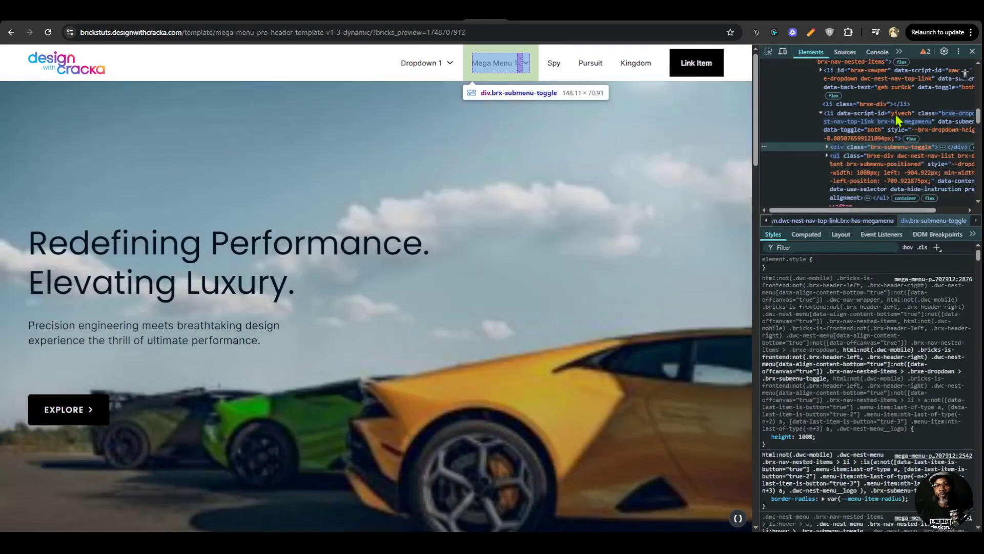
# Collapse the Mega Menu 1 list item in the page markup and examine the last two menu-item list items.
pyautogui.click(821, 113)
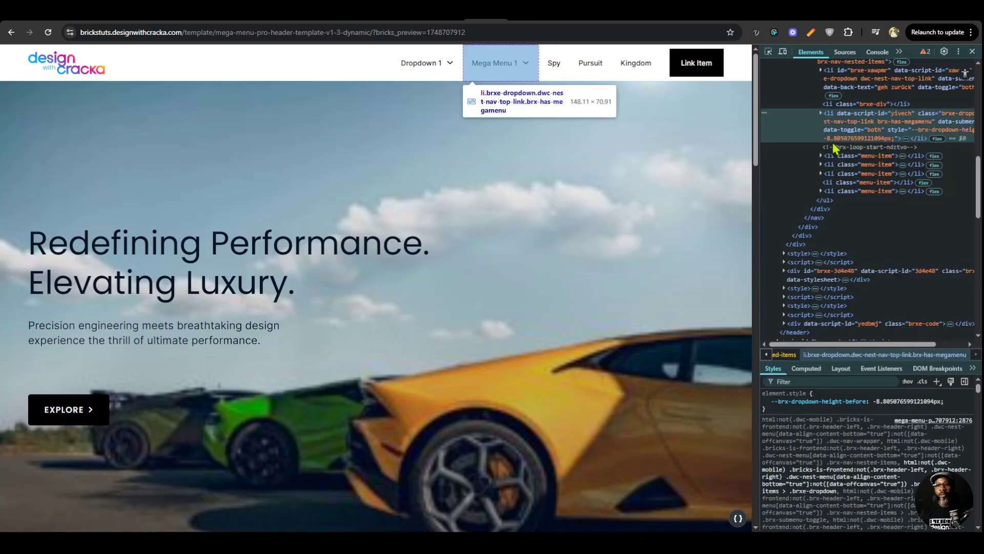
pyautogui.click(848, 192)
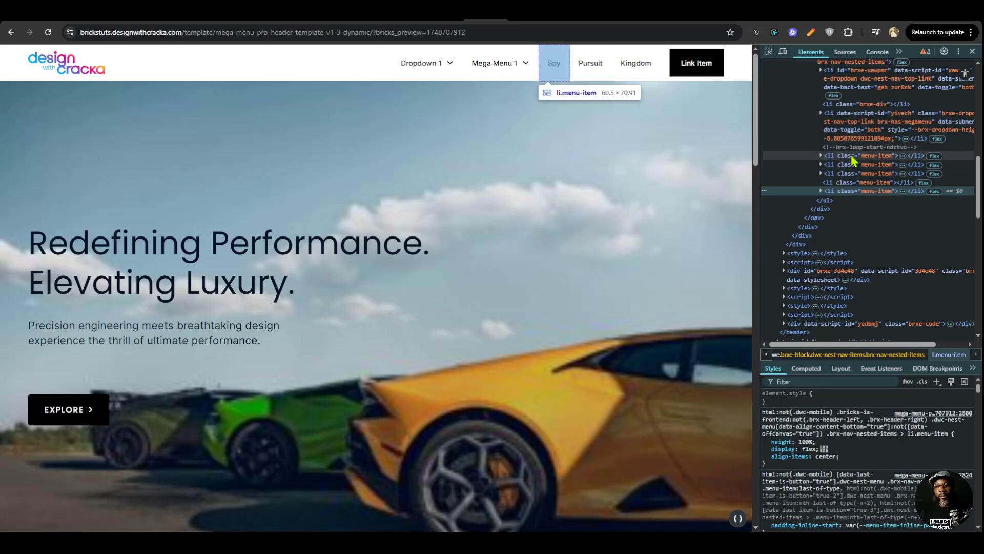
pyautogui.click(852, 183)
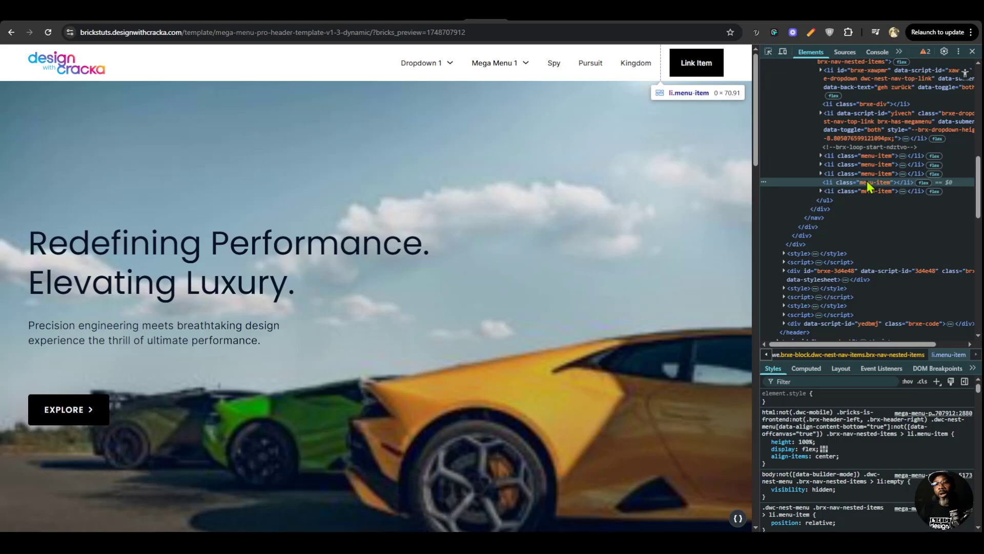
# Examine the nested markup of the Mega Menu 1 list item and of the first looped menu-item, Spy.
pyautogui.scroll(2, 866, 182)
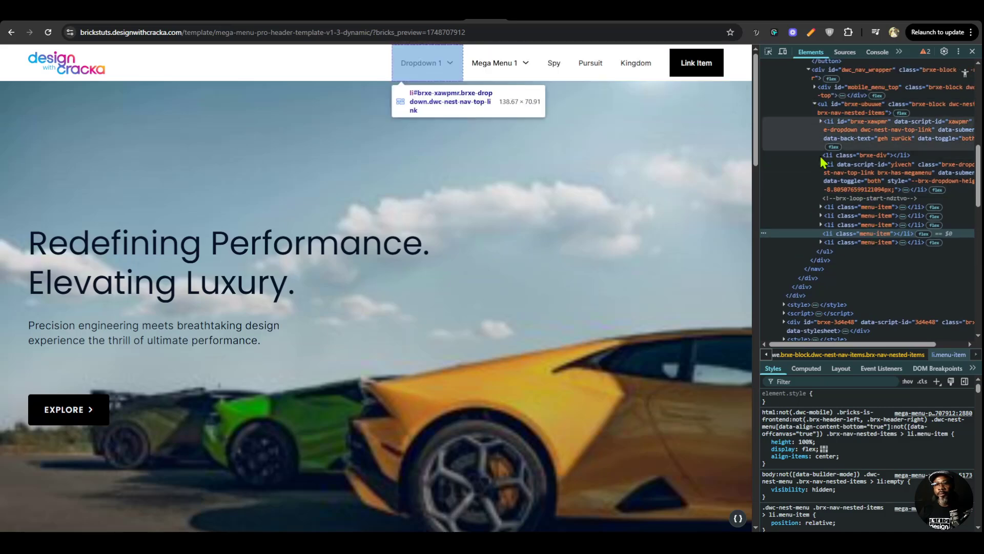
pyautogui.click(852, 176)
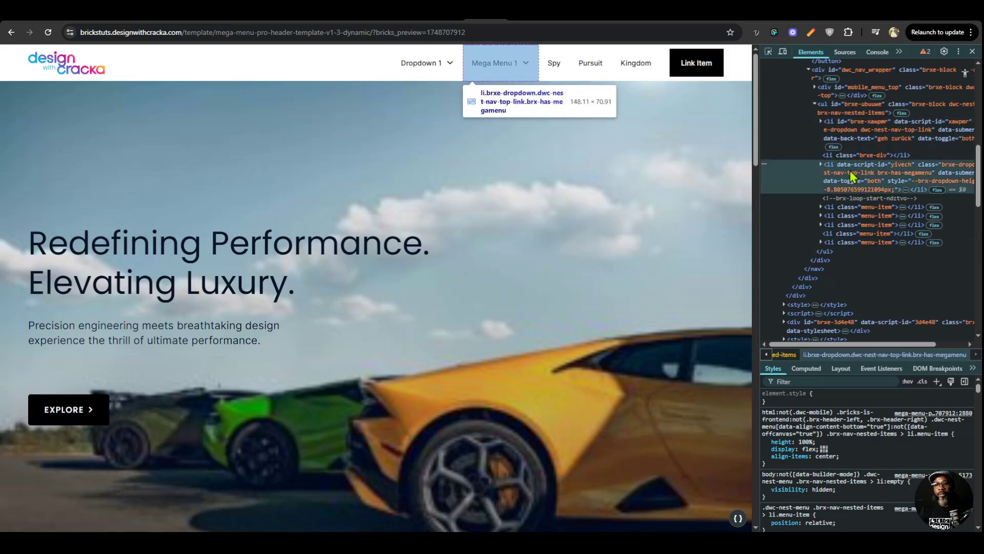
pyautogui.click(820, 165)
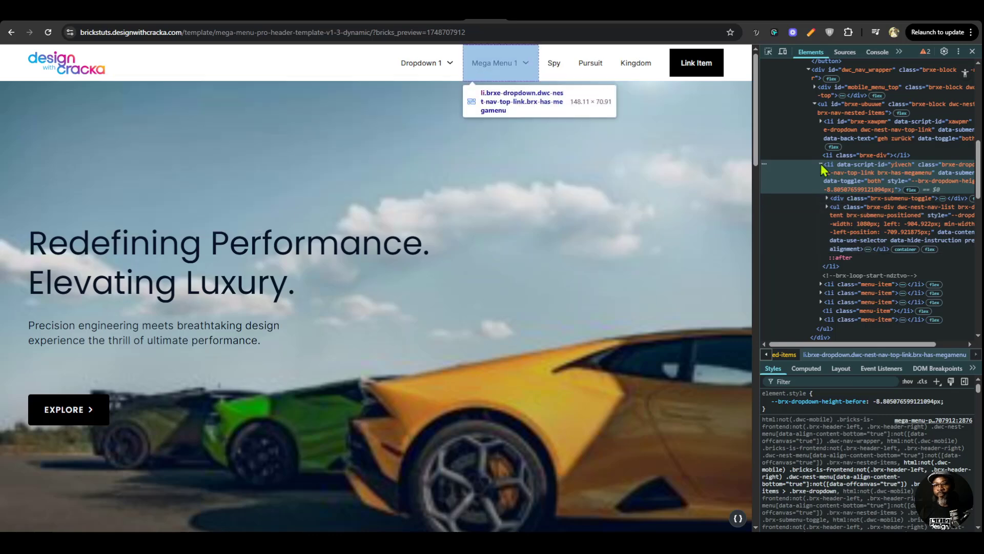
pyautogui.click(820, 165)
pyautogui.click(831, 207)
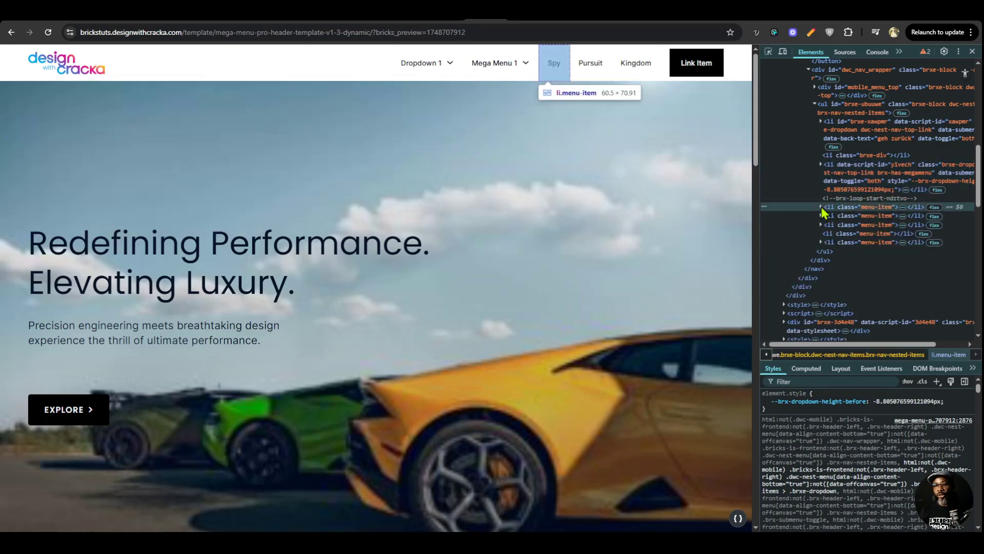
pyautogui.click(821, 206)
pyautogui.click(826, 215)
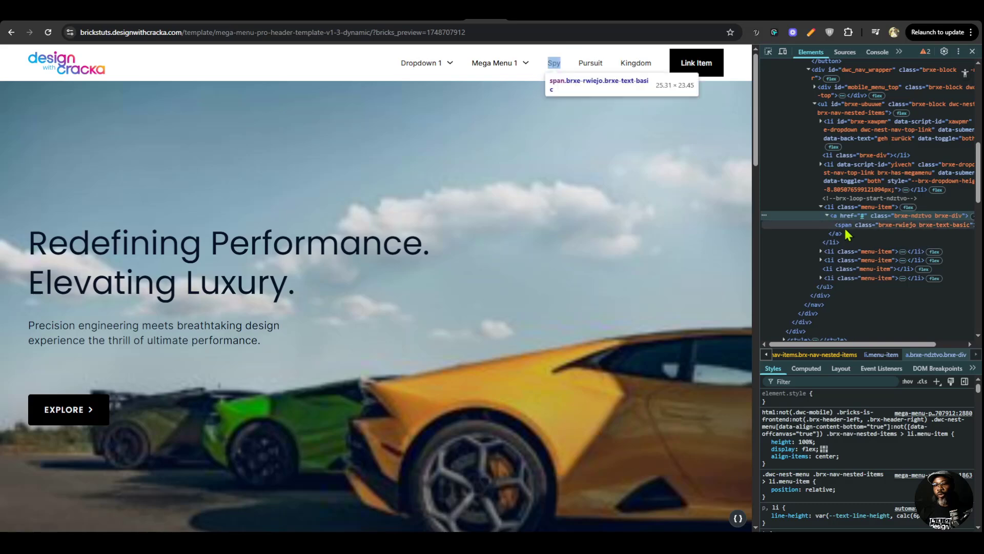
pyautogui.click(826, 216)
pyautogui.click(821, 207)
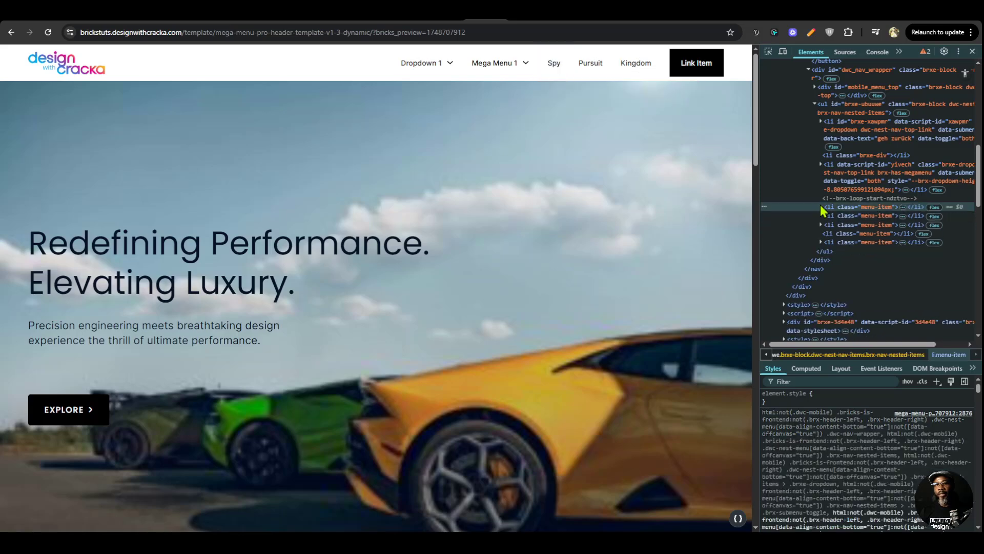
# Compare the brxe-div list item with the adjacent Mega Menu 1 list item in the page markup.
pyautogui.click(850, 176)
pyautogui.click(855, 156)
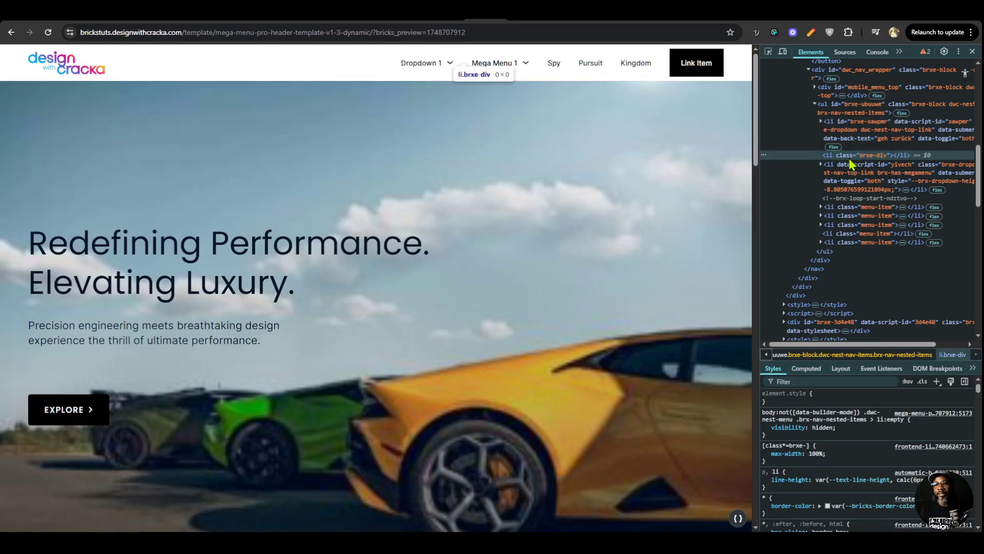
pyautogui.click(844, 177)
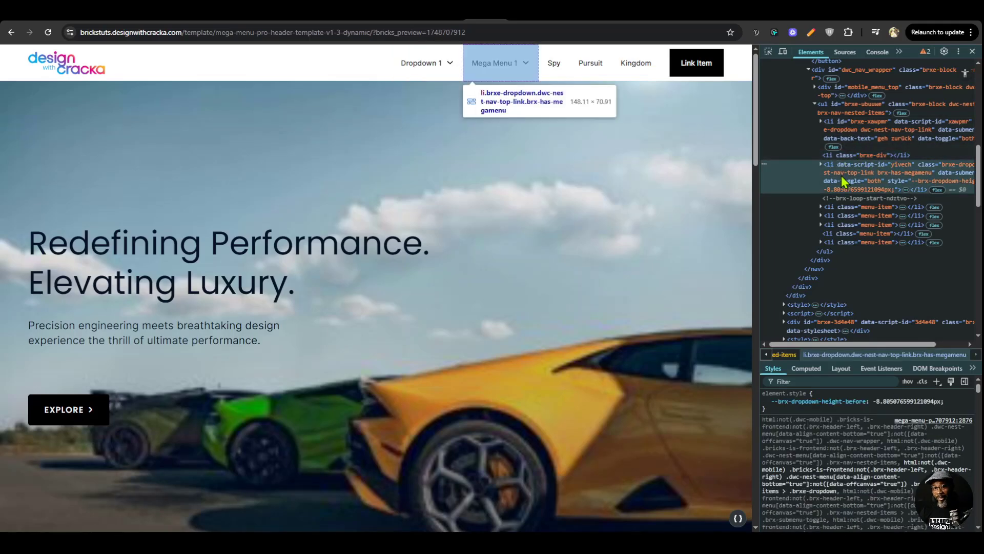
pyautogui.click(853, 156)
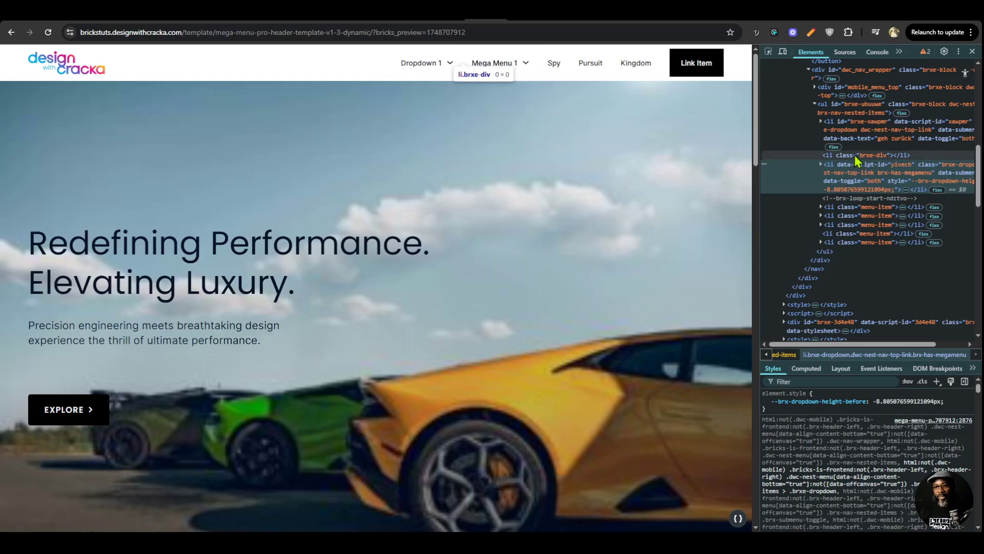
pyautogui.click(851, 167)
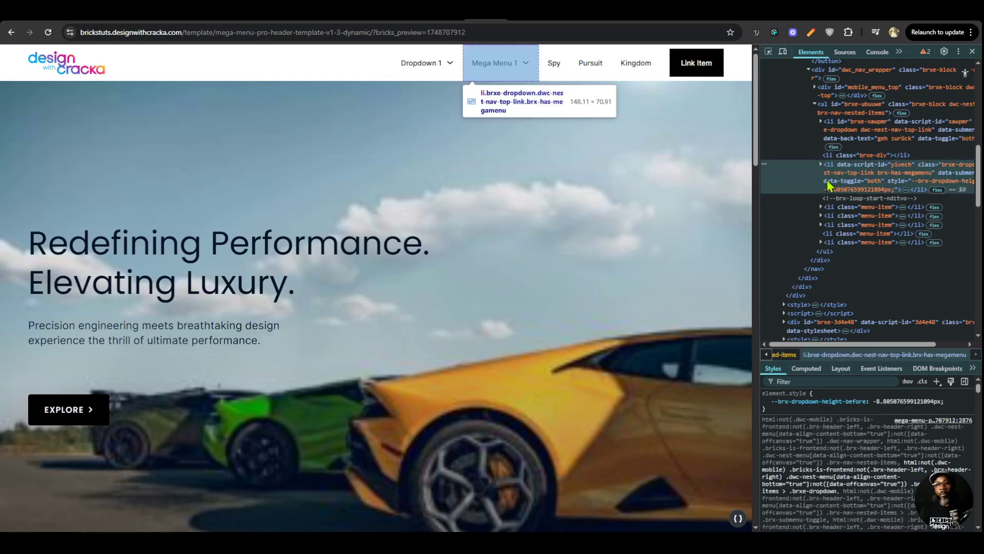
# Examine the style rules applied to the empty brxe-div list item and to the Mega Menu 1 list item.
pyautogui.click(859, 156)
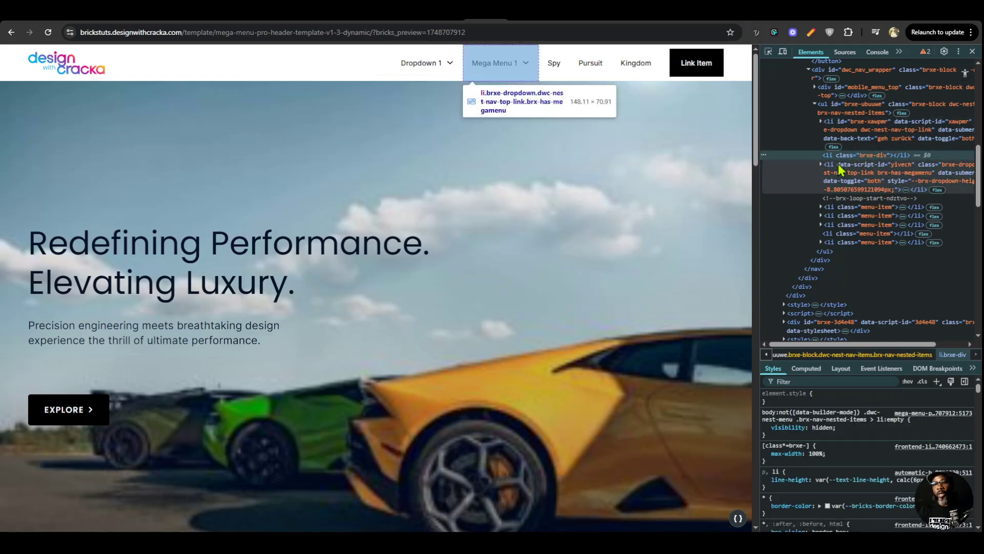
pyautogui.click(852, 177)
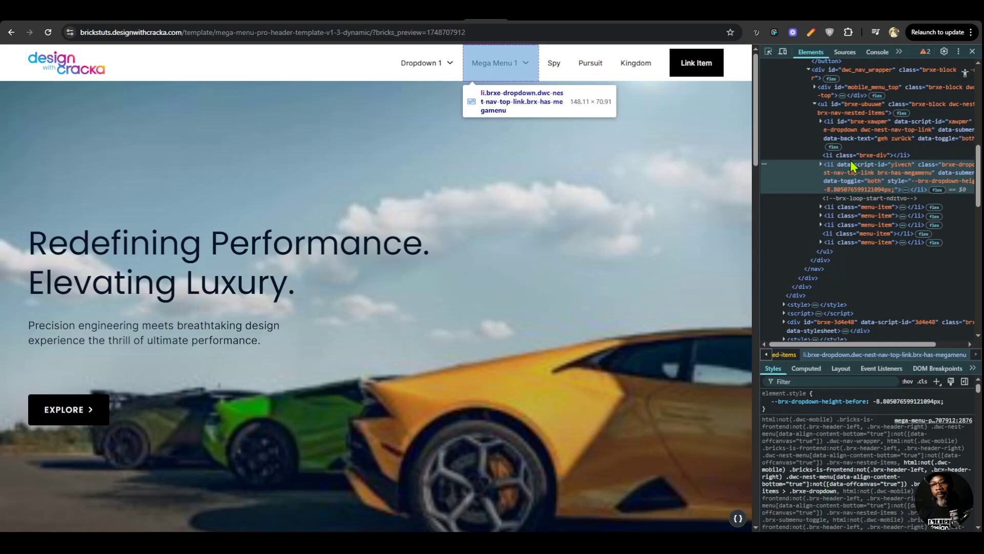
pyautogui.click(857, 157)
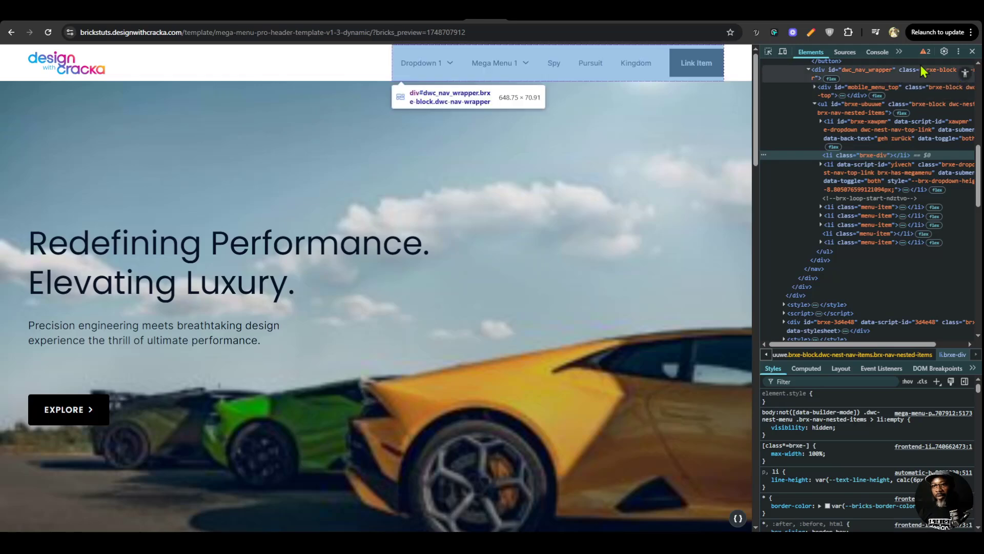
# Compare the accessibility properties of the empty brxe-div list item with those of the Dropdown 1 list item in an enlarged pane.
pyautogui.click(899, 52)
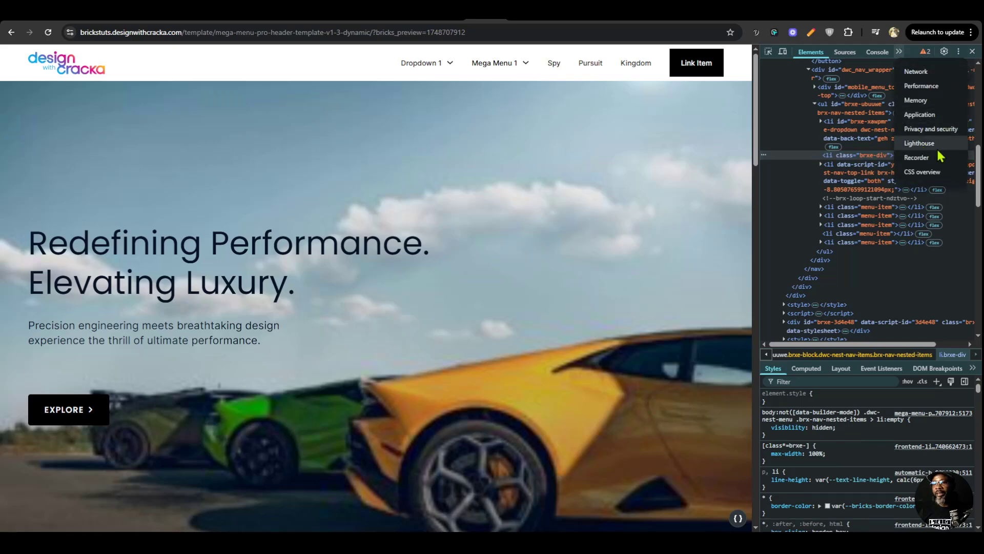
pyautogui.click(973, 368)
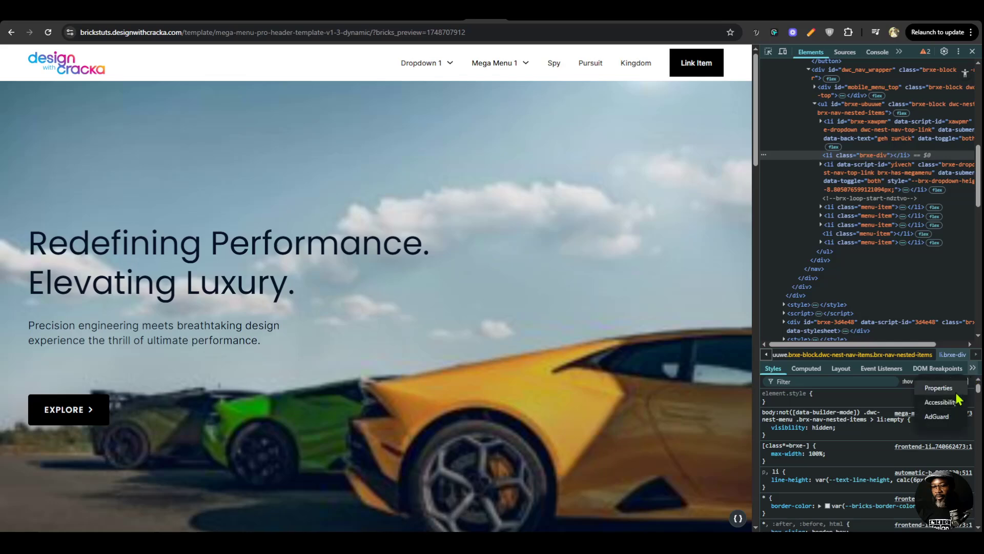
pyautogui.click(949, 408)
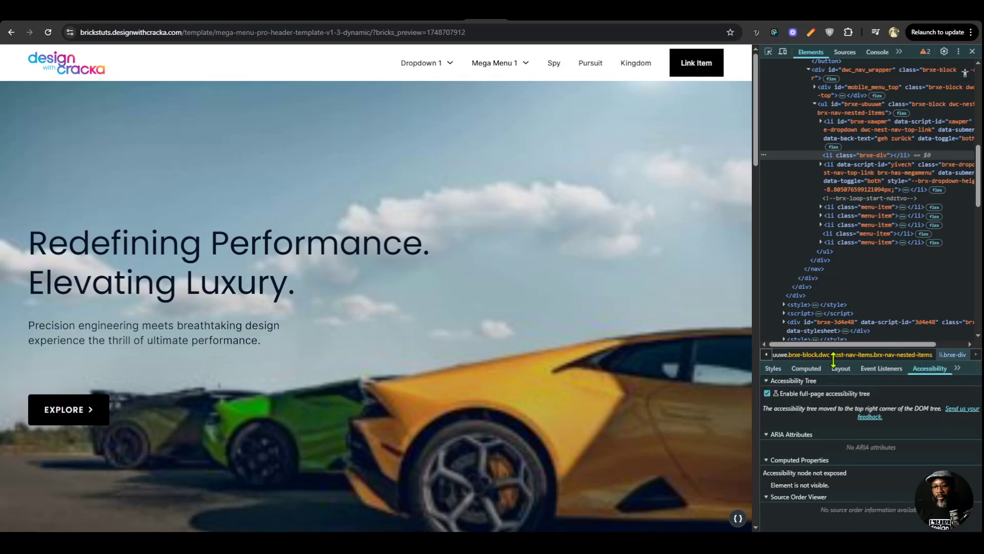
pyautogui.moveTo(831, 360); pyautogui.dragTo(839, 292)
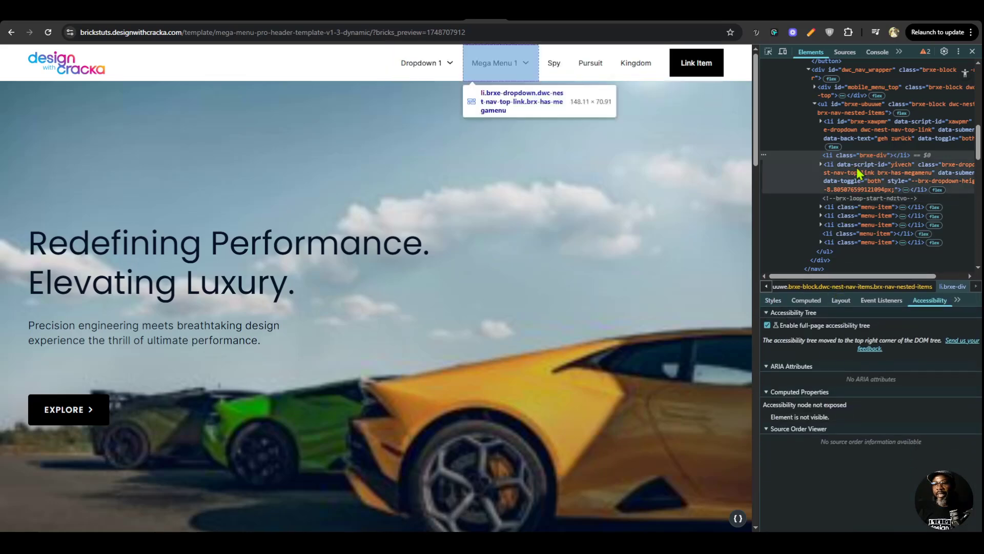
pyautogui.click(848, 132)
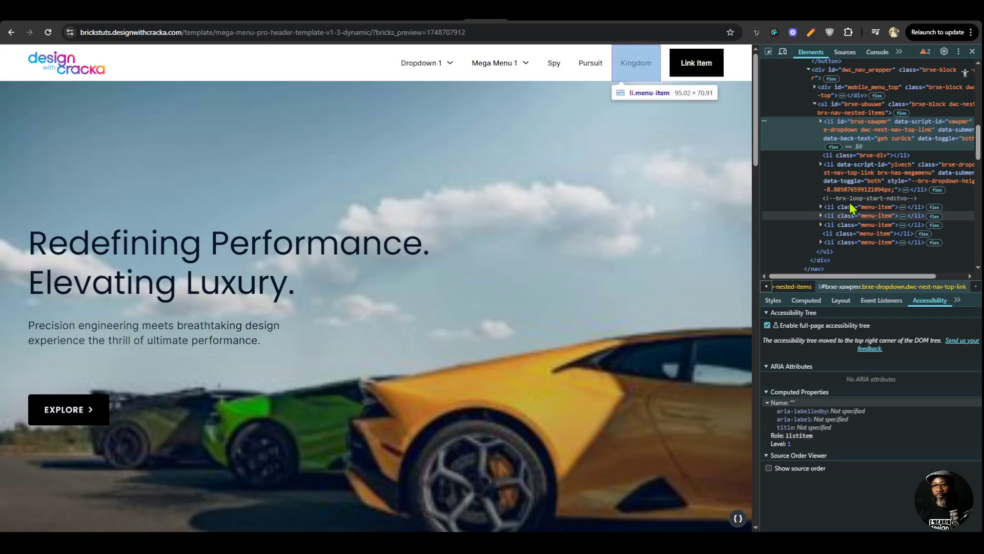
pyautogui.click(862, 156)
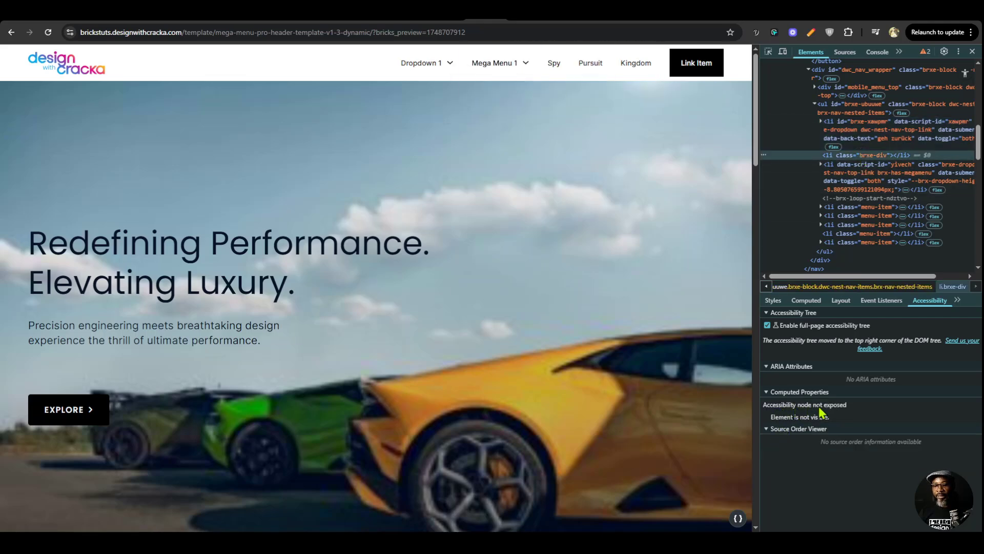
# Check how the li:empty rule's visibility: hidden declaration affects the brxe-div item's accessibility by disabling and restoring it.
pyautogui.click(774, 301)
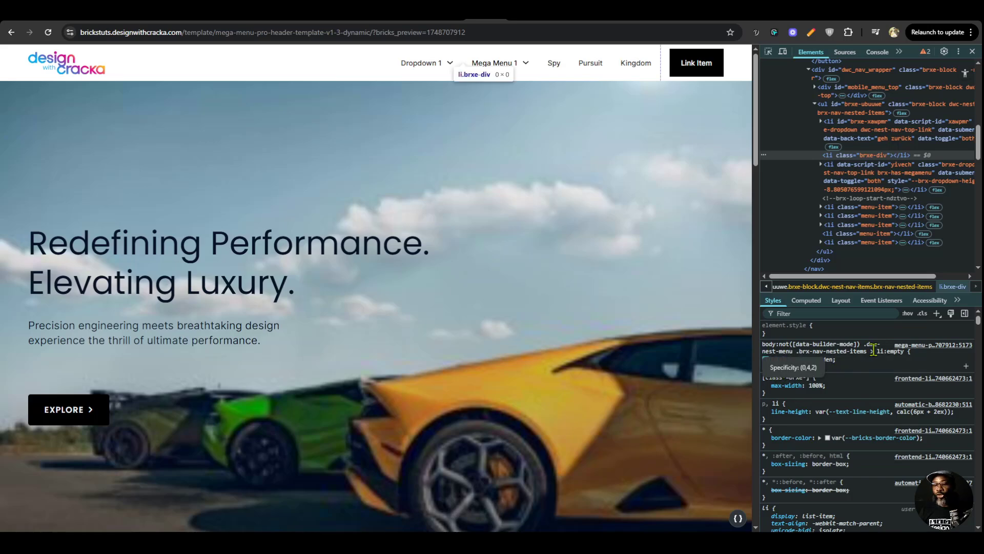
pyautogui.moveTo(878, 351); pyautogui.dragTo(901, 350)
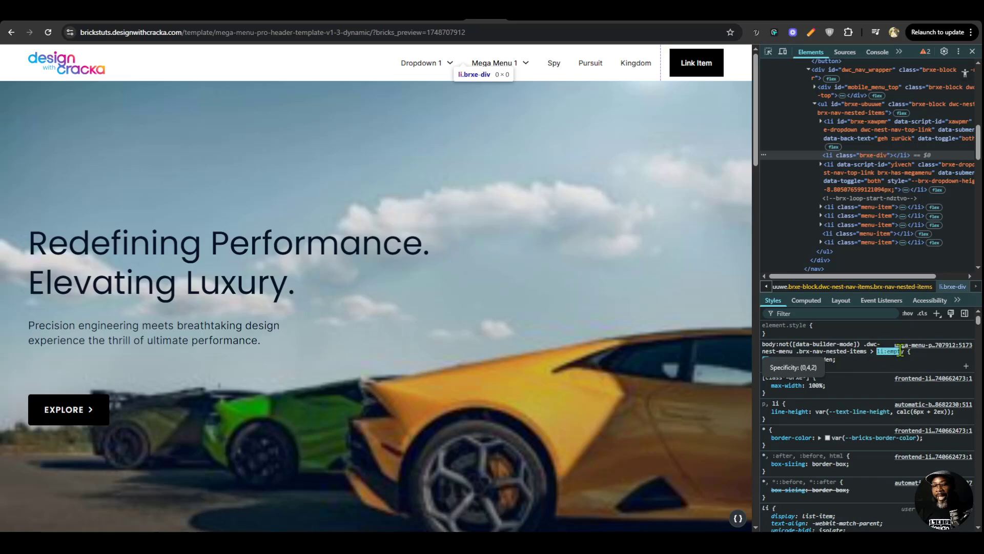
pyautogui.click(769, 367)
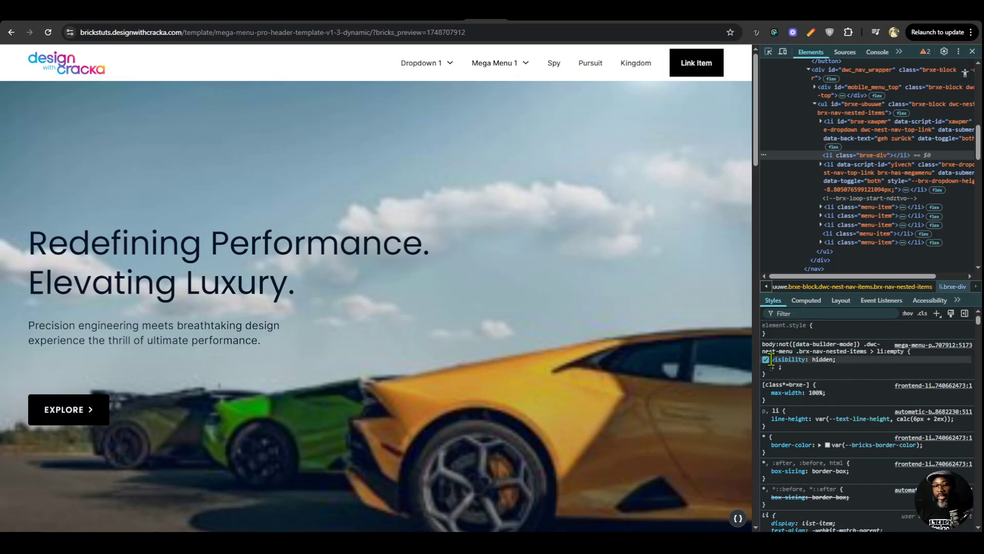
pyautogui.click(929, 300)
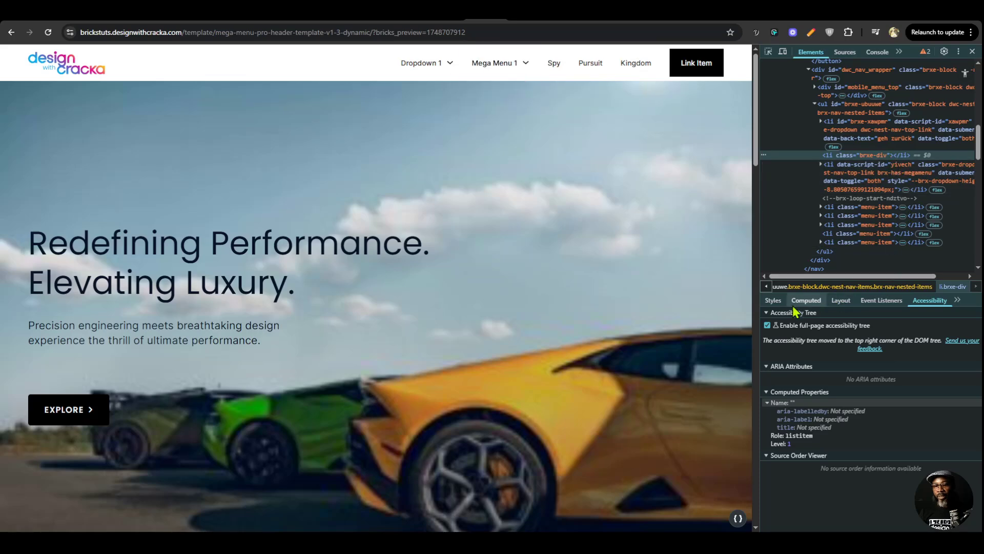
pyautogui.click(773, 301)
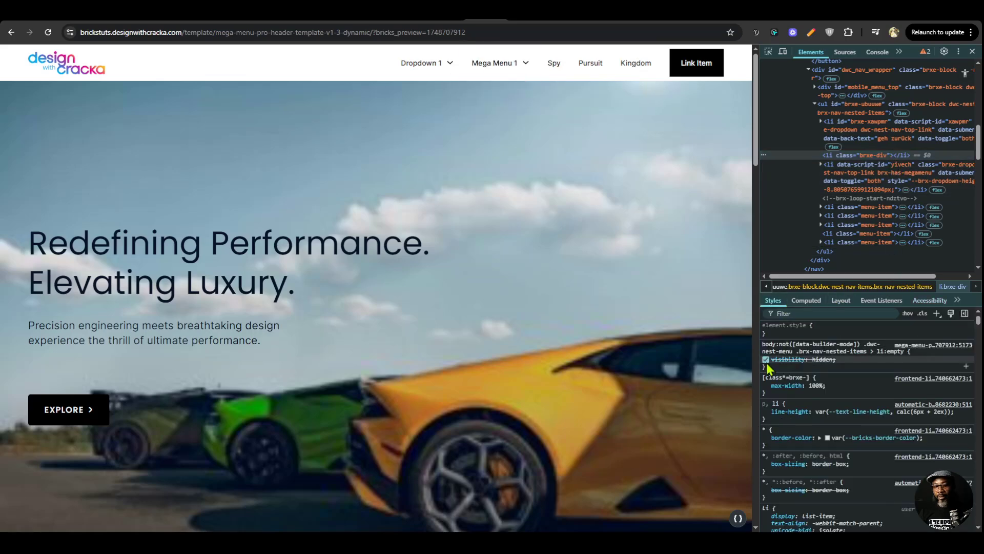
pyautogui.click(930, 300)
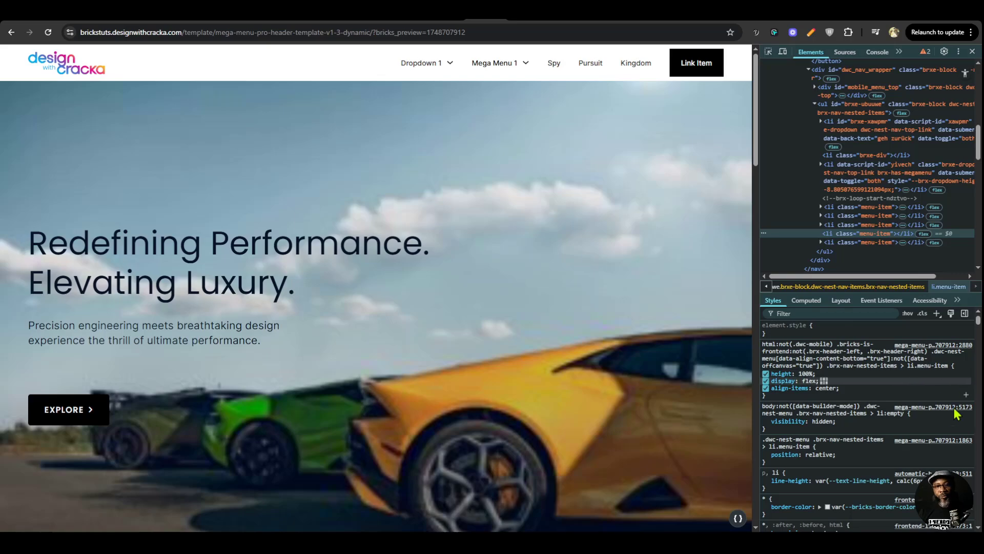
# Collapse the Mega loop in the Bricks builder's structure and close the developer tools on the live preview page.
pyautogui.moveTo(506, 71)
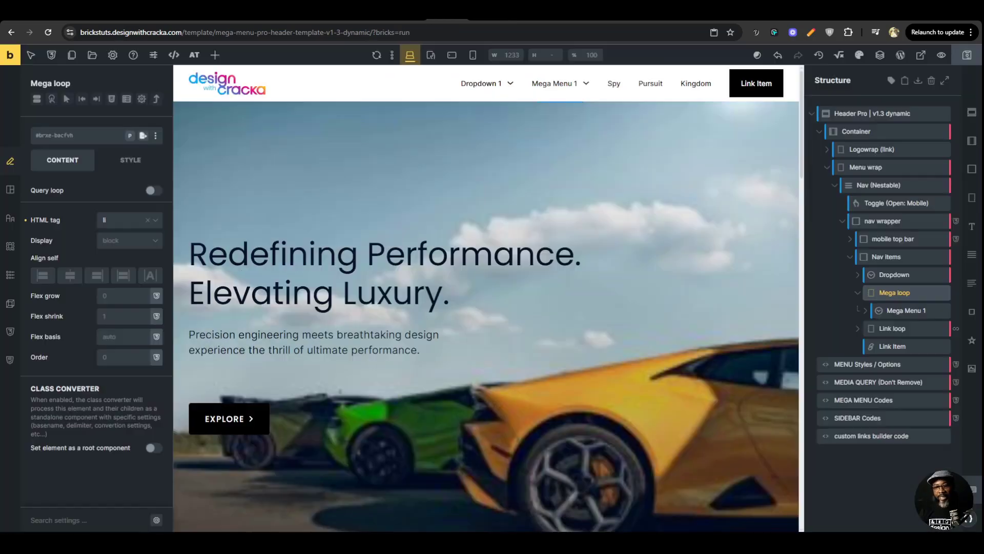
pyautogui.click(857, 293)
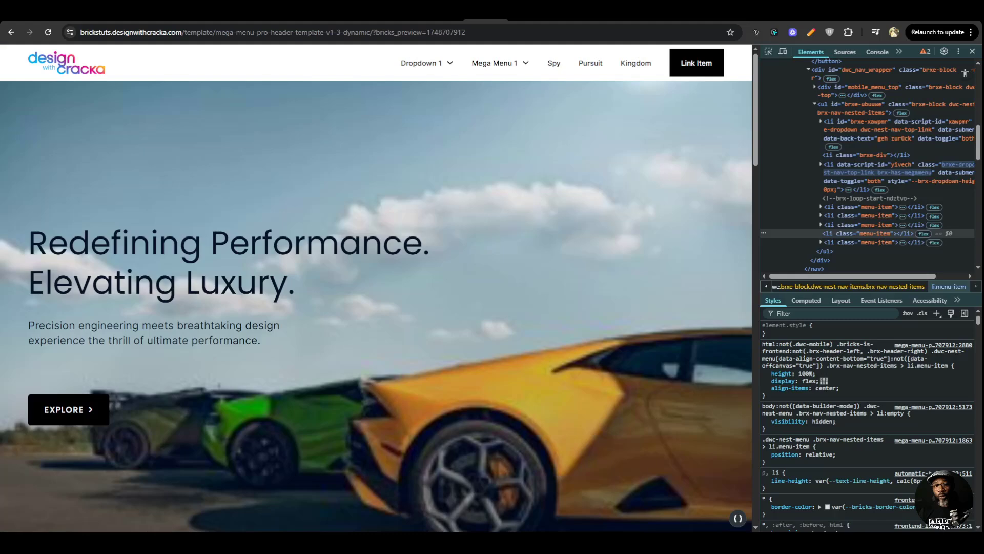
pyautogui.moveTo(509, 70)
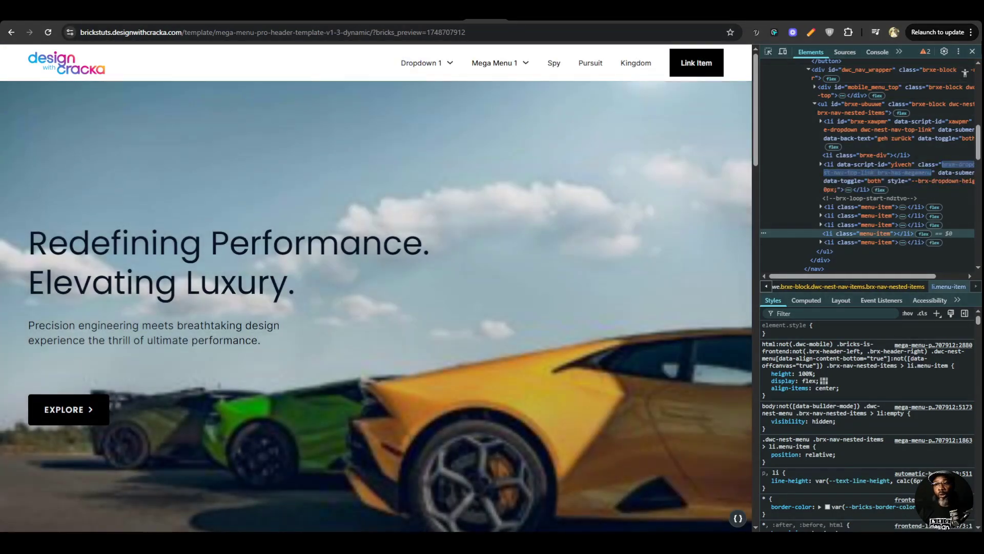
pyautogui.click(972, 51)
pyautogui.moveTo(620, 62)
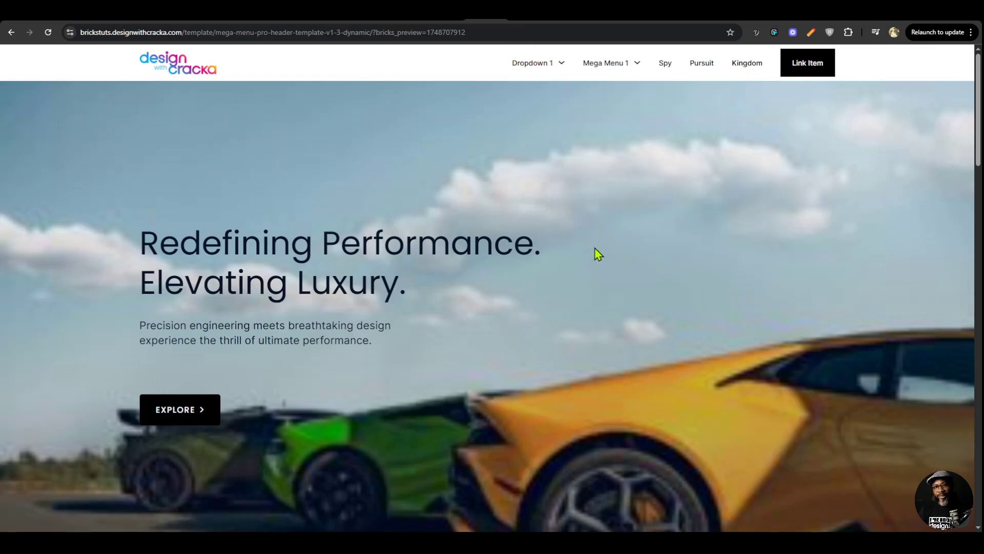
# Open Movie Categories in the WordPress admin and compare its terms with the nav links on the live preview page.
pyautogui.click(408, 12)
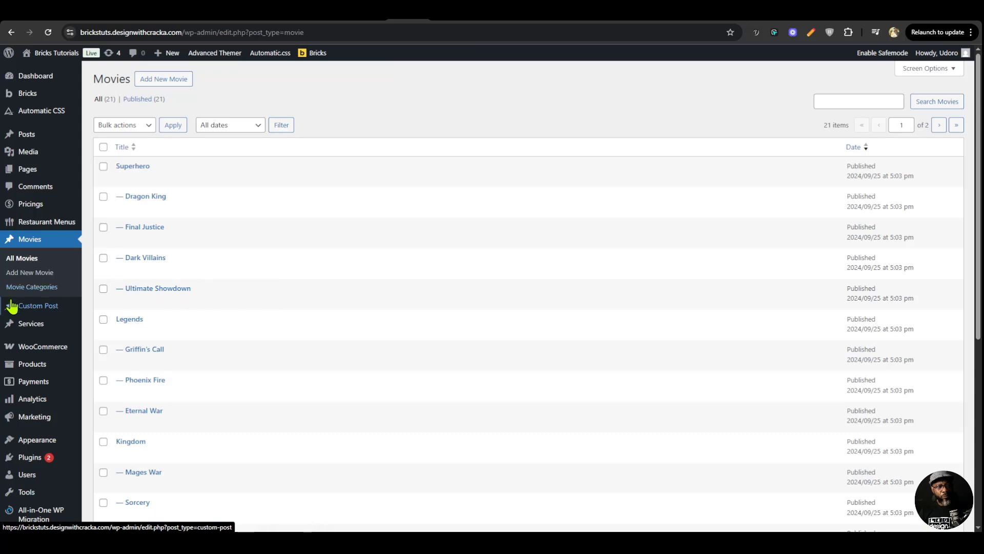
pyautogui.click(35, 289)
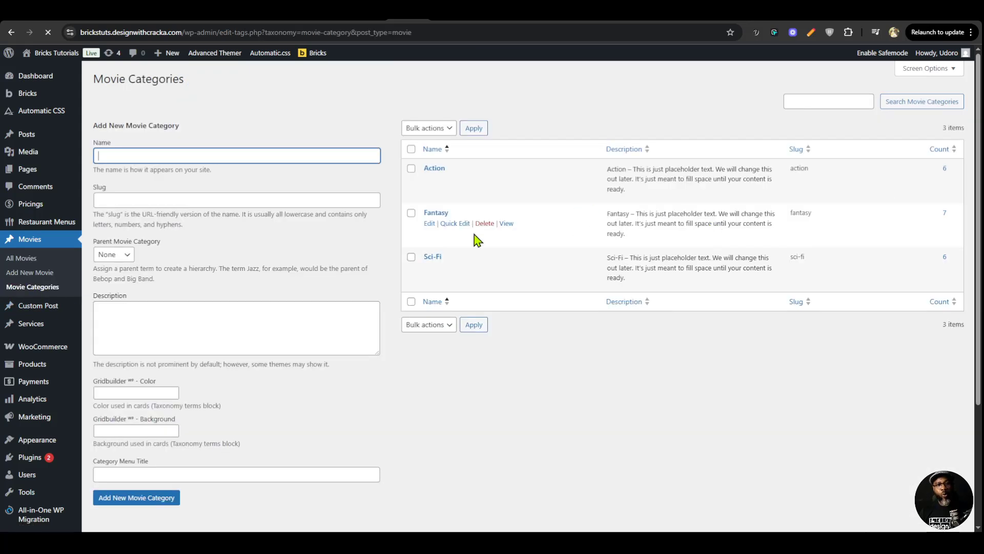
pyautogui.click(472, 20)
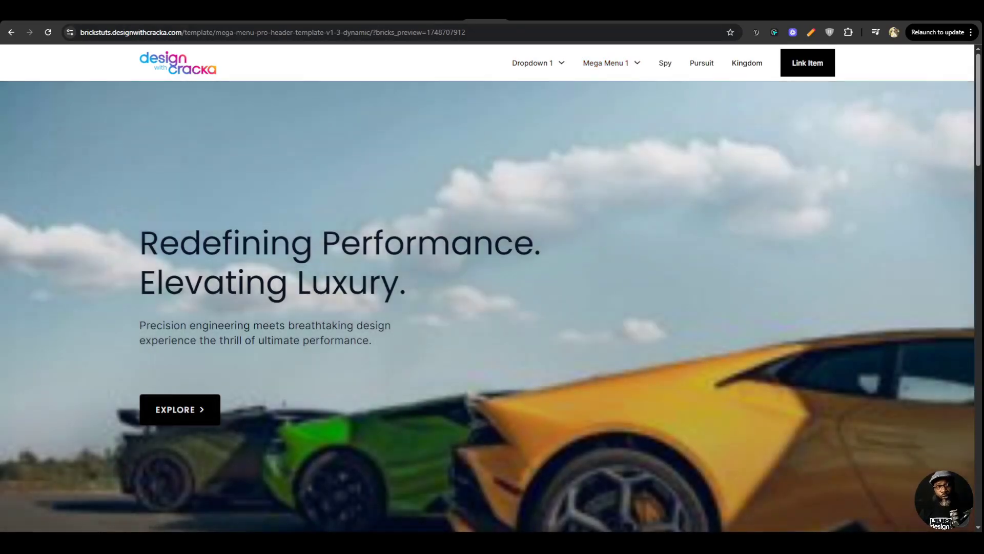
pyautogui.click(409, 20)
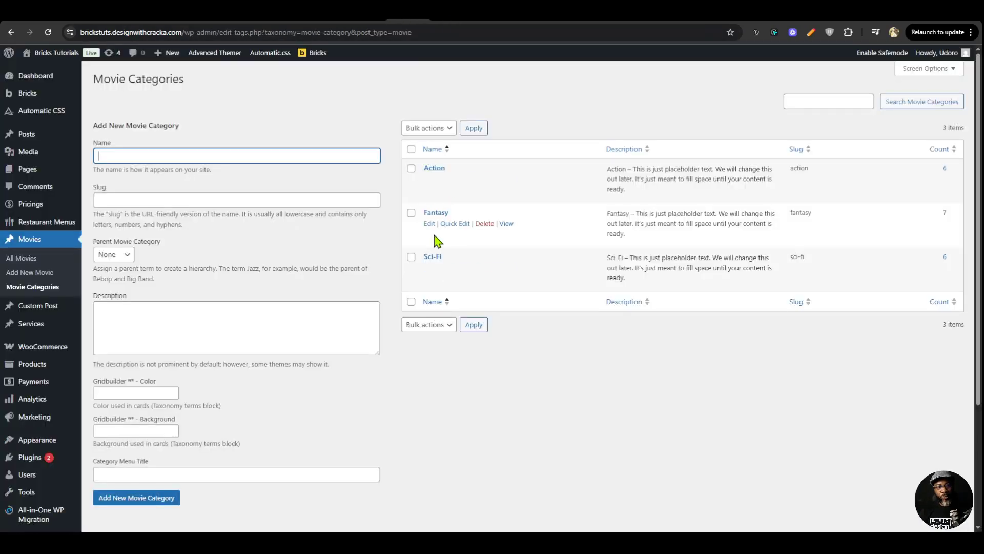
# In the Bricks builder, enable the Mega loop's query loop with type Terms and taxonomy Movie Categories (Movie).
pyautogui.click(468, 21)
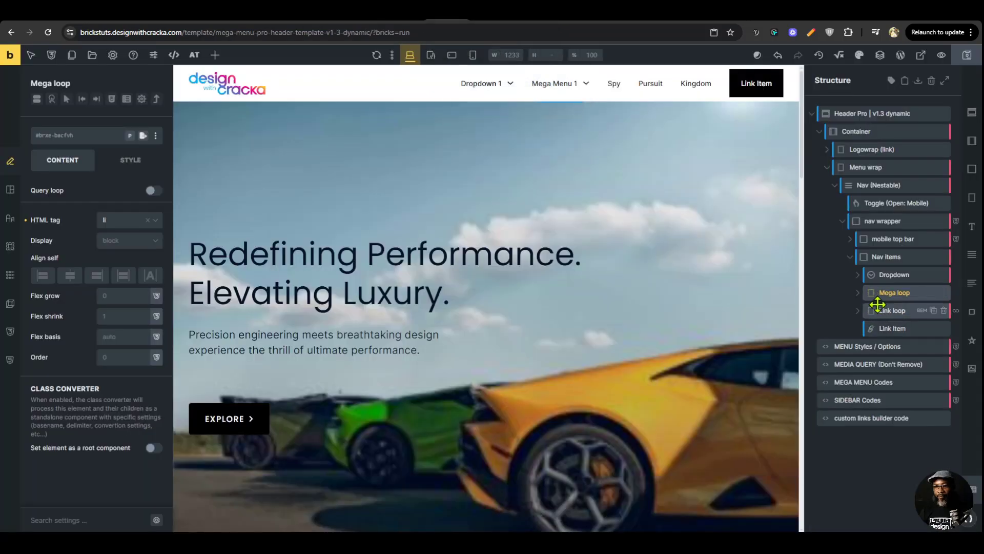
pyautogui.click(153, 191)
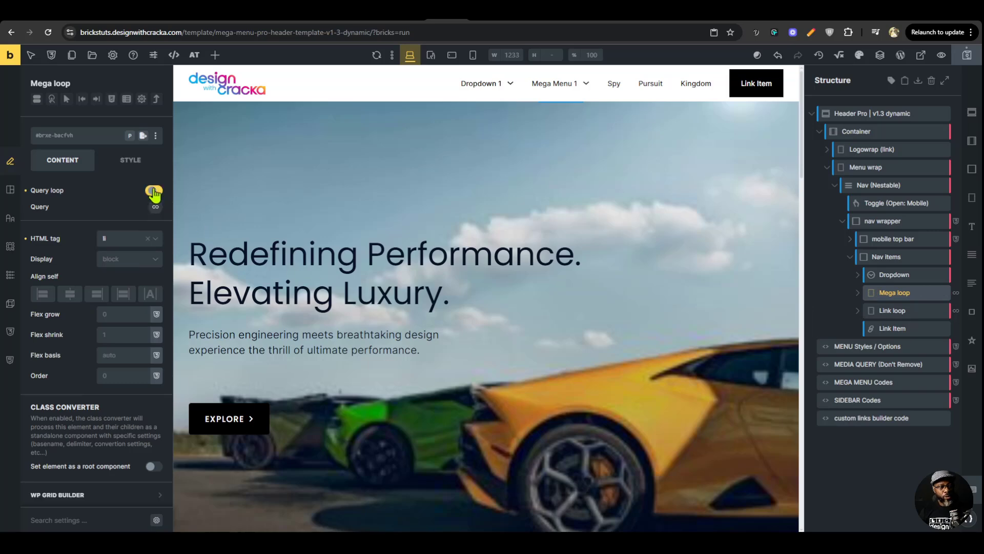
pyautogui.click(155, 207)
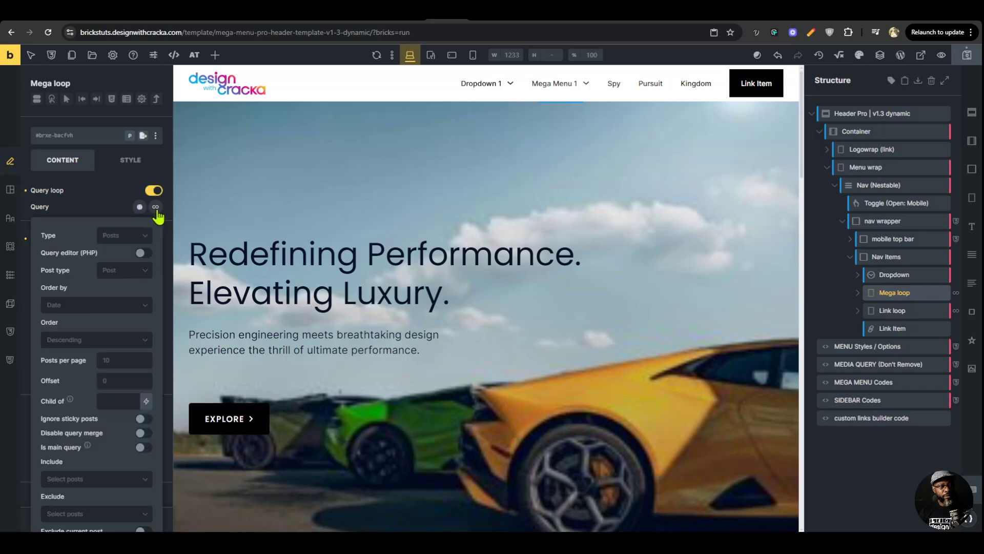
pyautogui.click(136, 239)
pyautogui.click(119, 267)
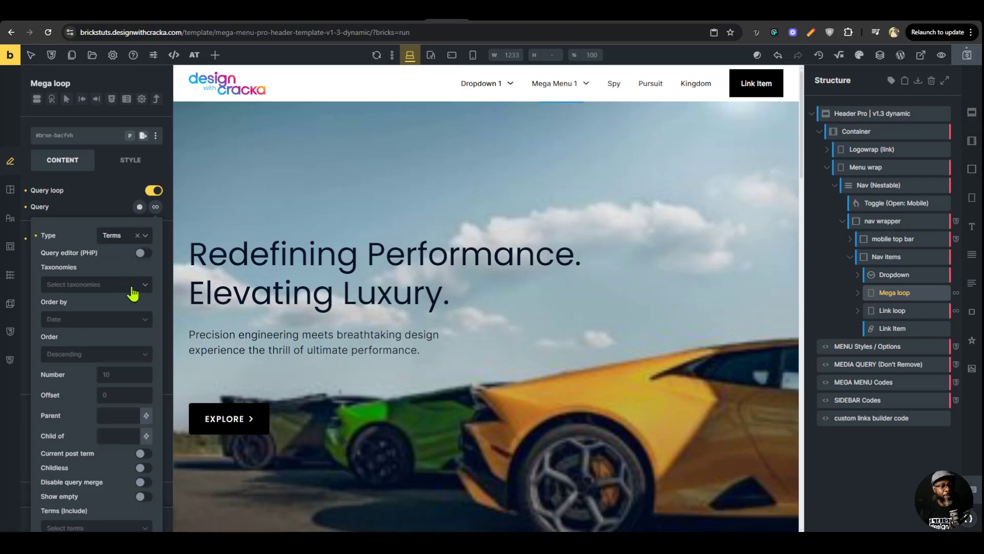
pyautogui.click(133, 287)
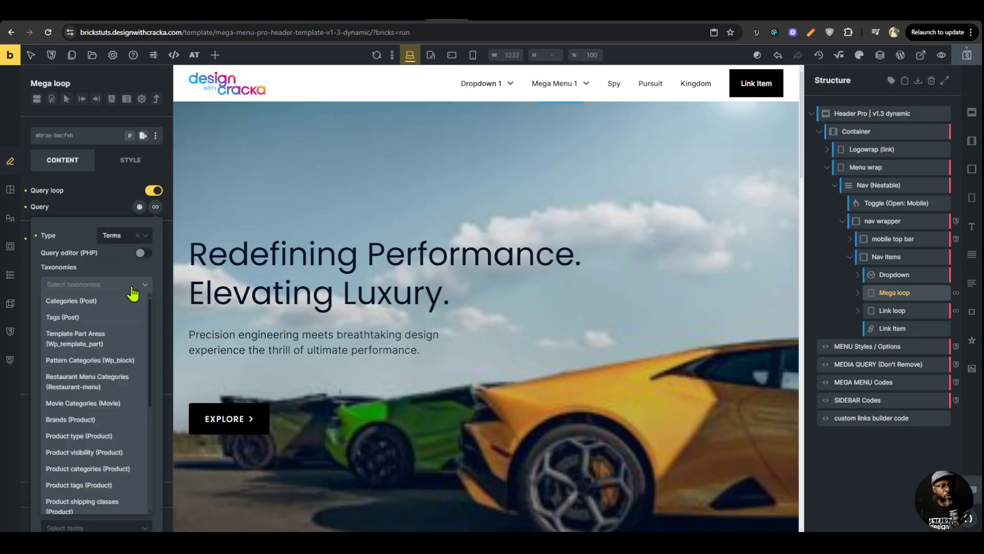
pyautogui.click(98, 403)
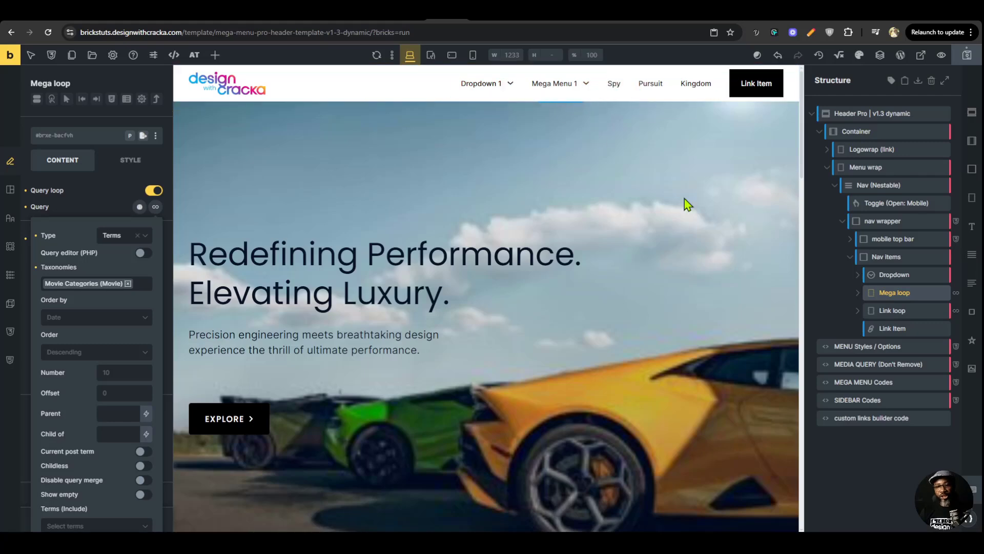
# Inside the Mega loop, replace the Mega Menu 1 dropdown's text with the dynamic term name tag {term_name}.
pyautogui.click(858, 295)
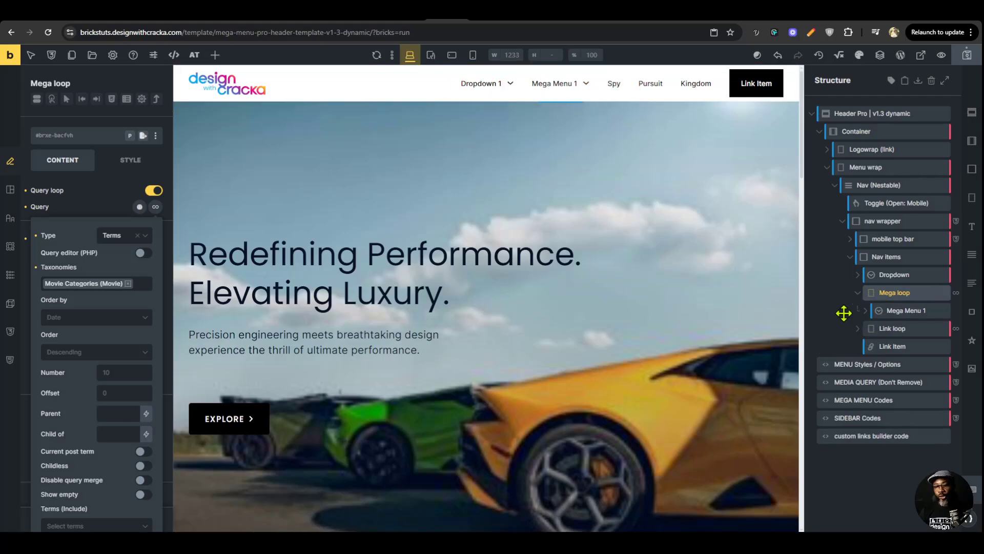
pyautogui.click(870, 311)
pyautogui.click(875, 333)
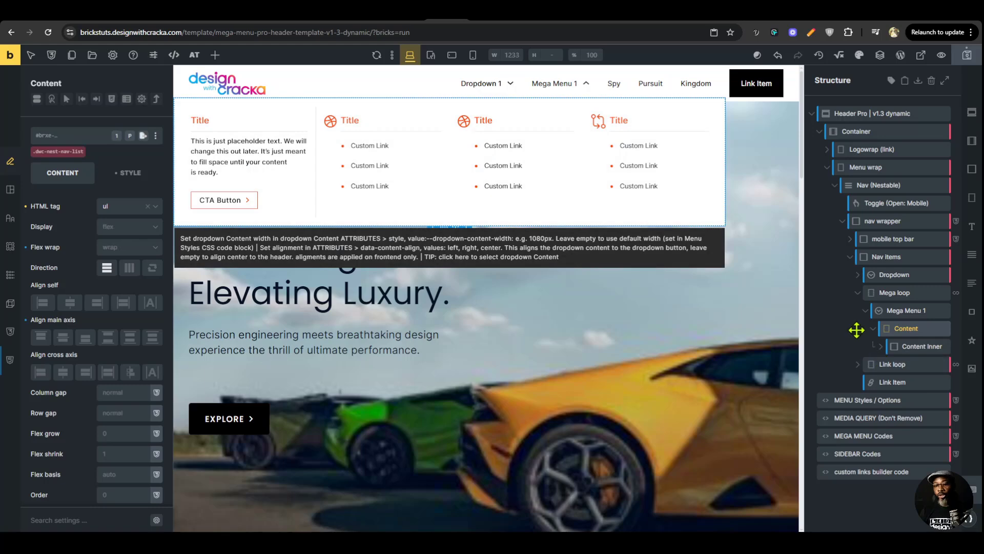
pyautogui.click(890, 312)
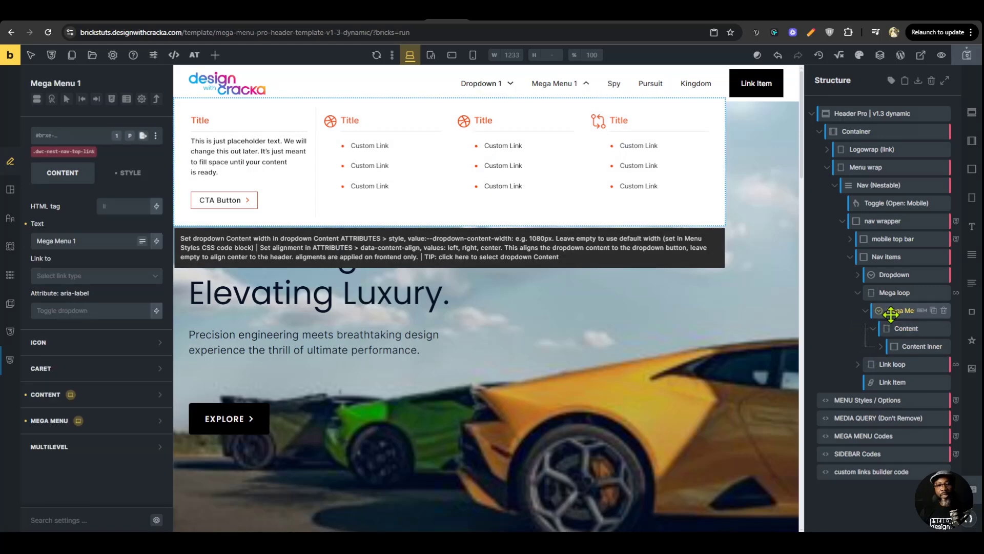
pyautogui.click(887, 294)
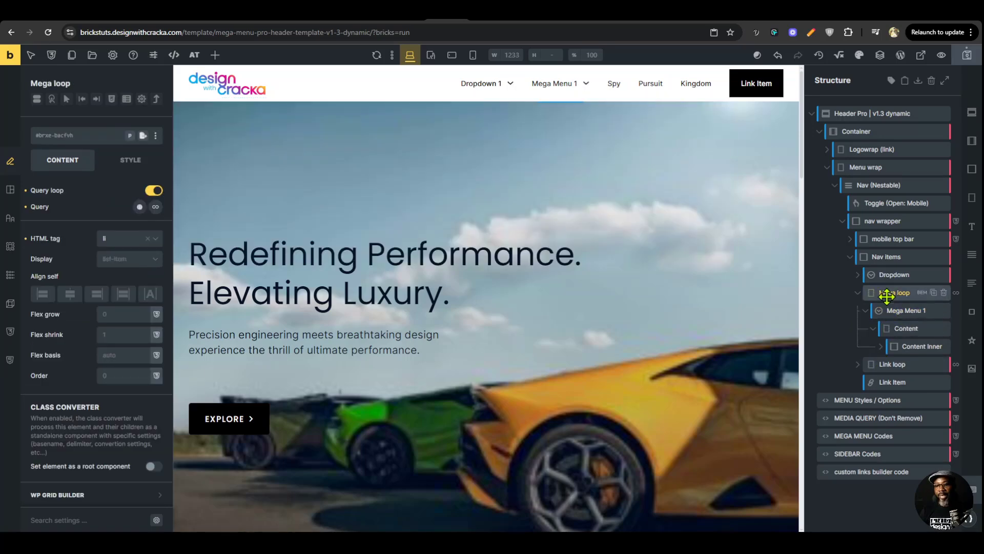
pyautogui.click(890, 310)
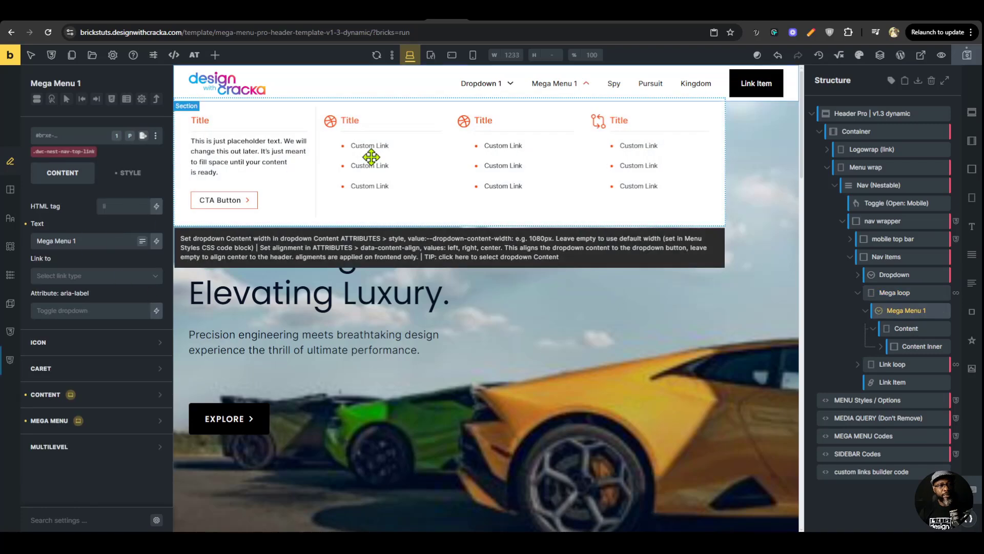
pyautogui.moveTo(91, 241); pyautogui.dragTo(28, 240)
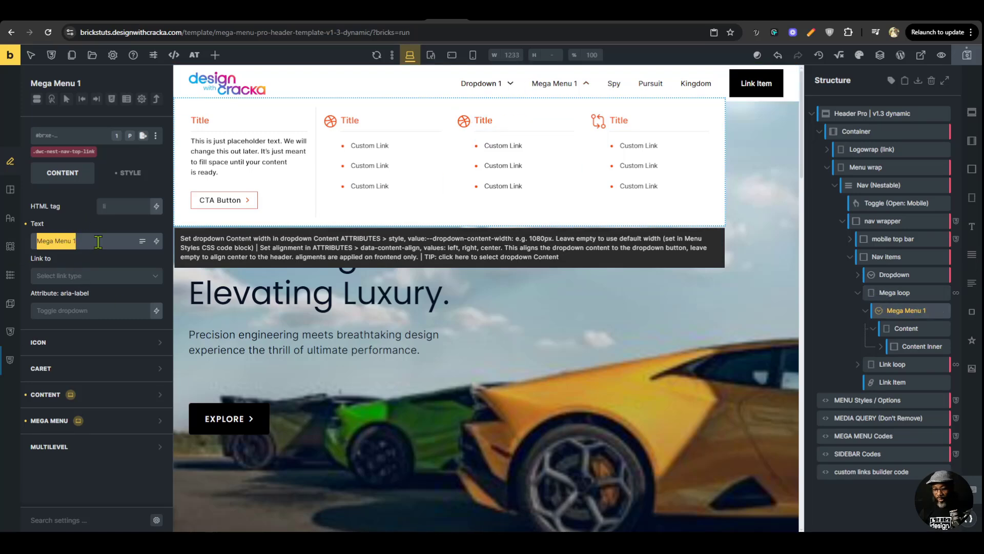
pyautogui.press('BackSpace')
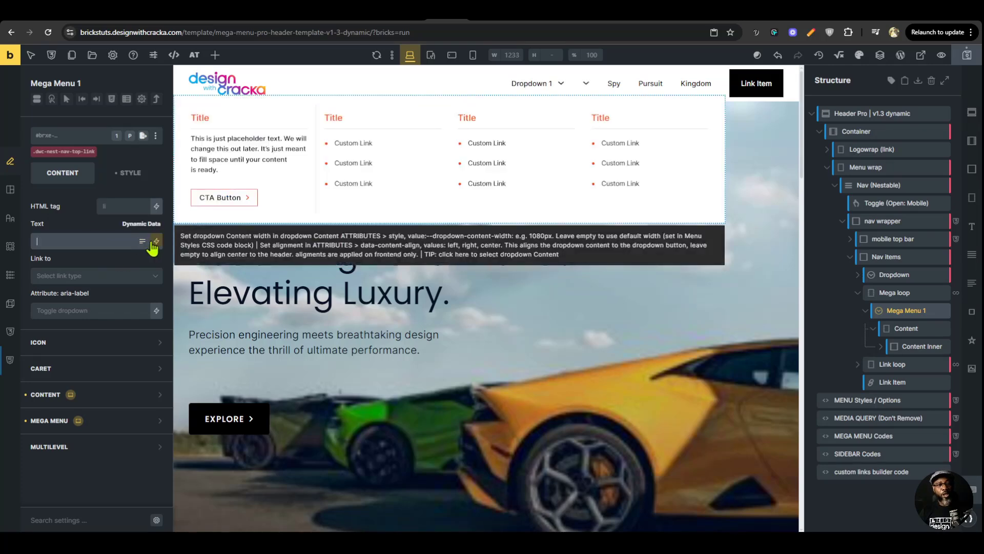
pyautogui.click(154, 243)
pyautogui.write('t')
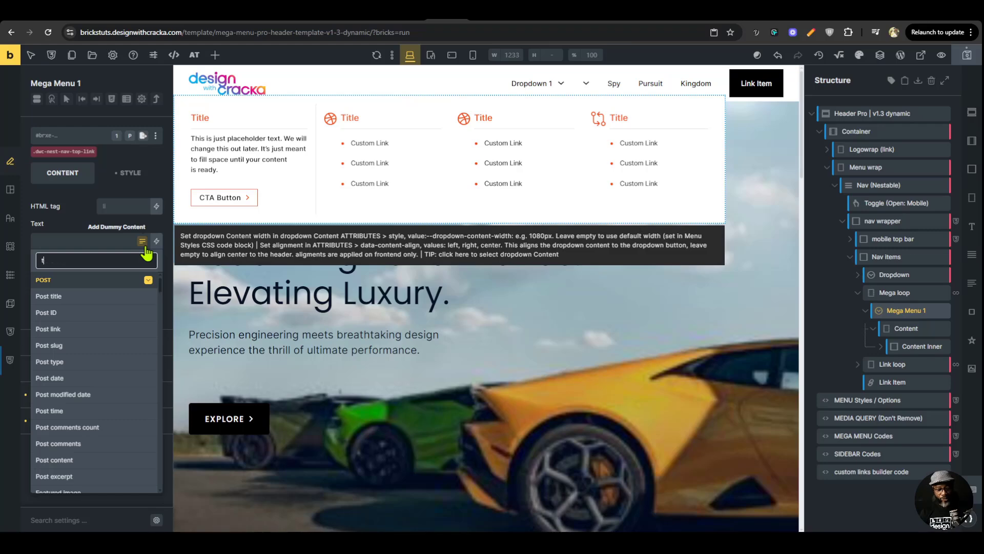
pyautogui.write('erm')
pyautogui.click(61, 314)
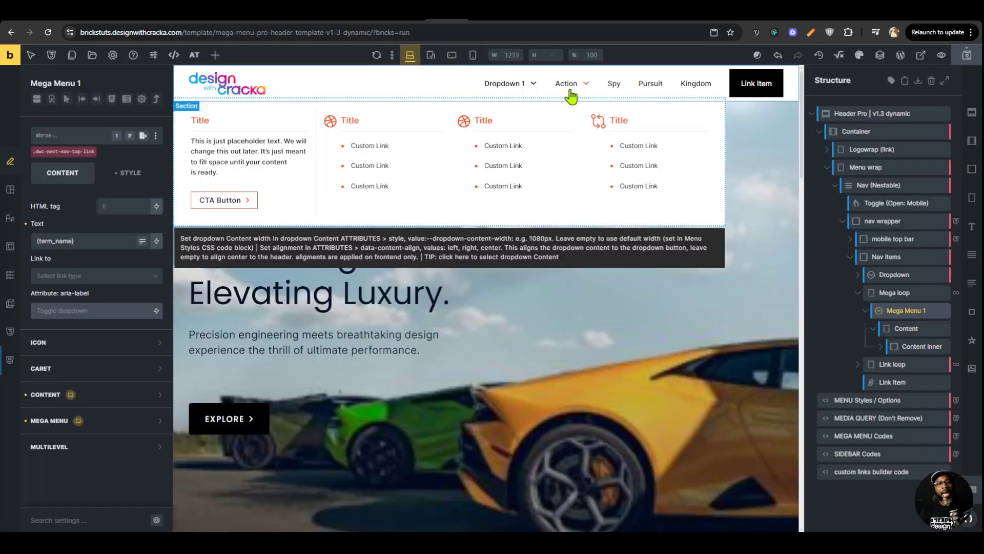
# Save the header template, reload the live preview page and view the Action and Fantasy mega menus.
pyautogui.click(968, 56)
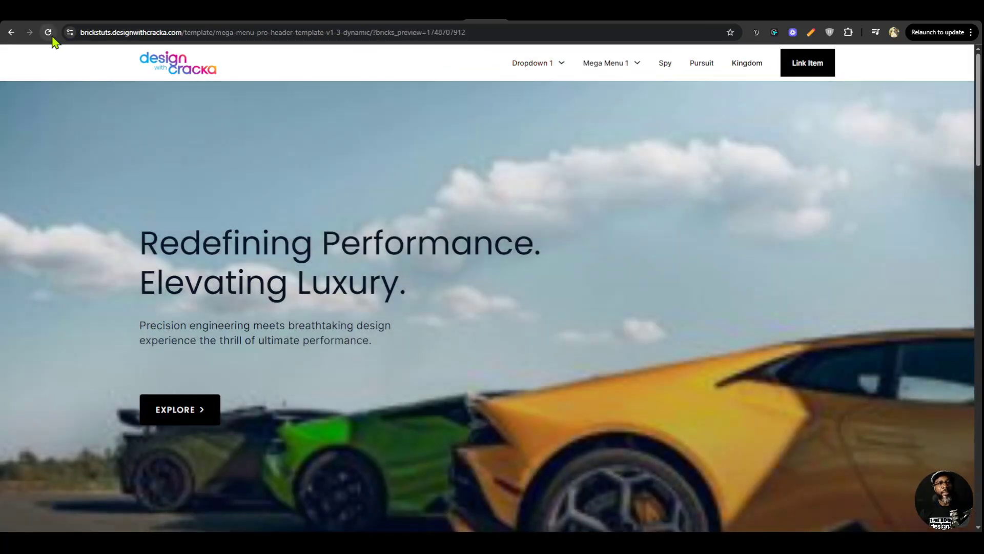
pyautogui.click(49, 35)
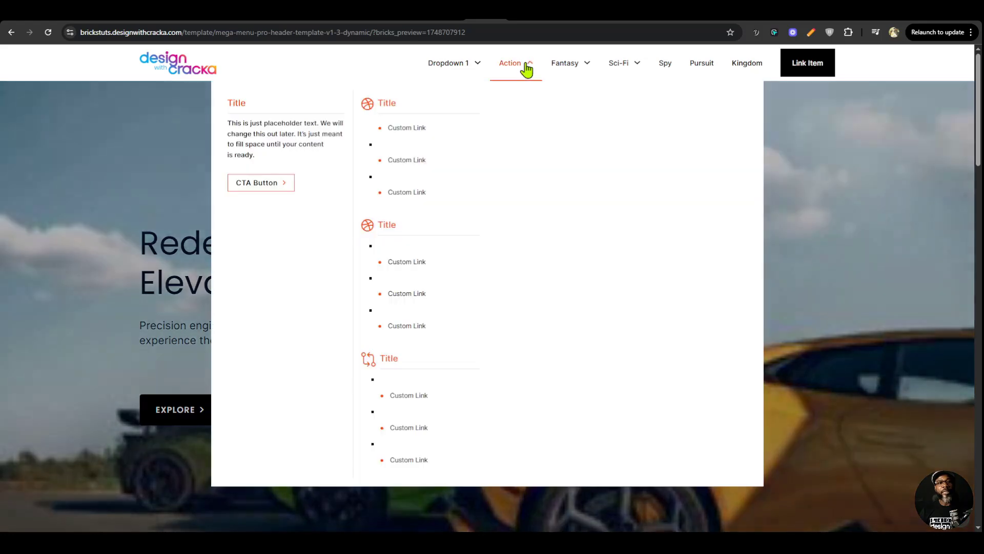
pyautogui.moveTo(554, 70)
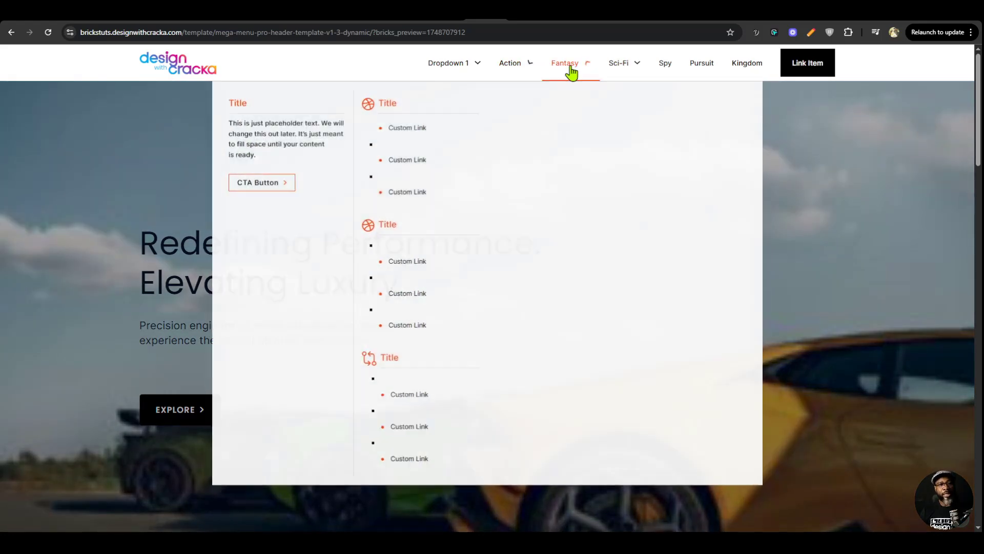
pyautogui.moveTo(515, 56)
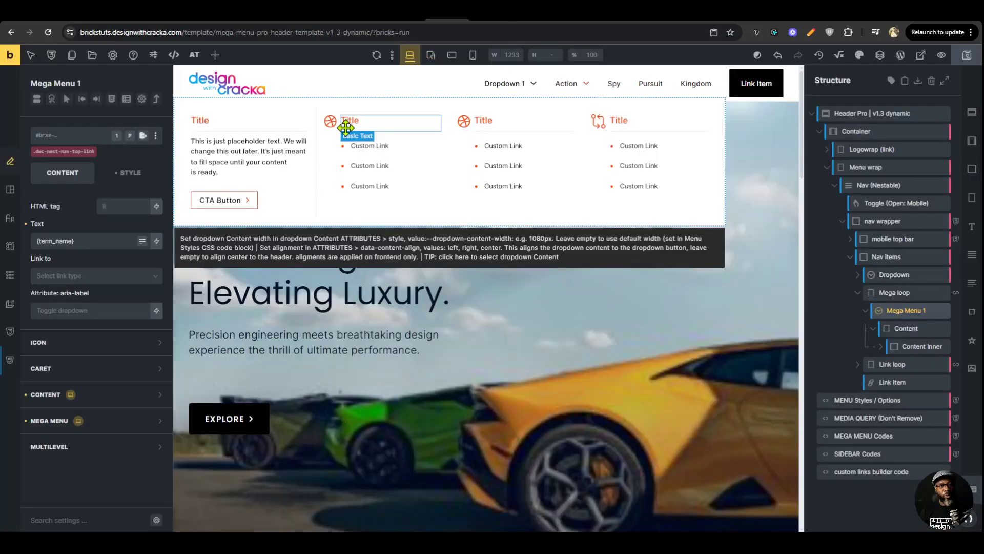
# In the Bricks builder, export the ID styles of the Block holding the mega menu's nav groups to a new class mega-menu-block.
pyautogui.click(333, 121)
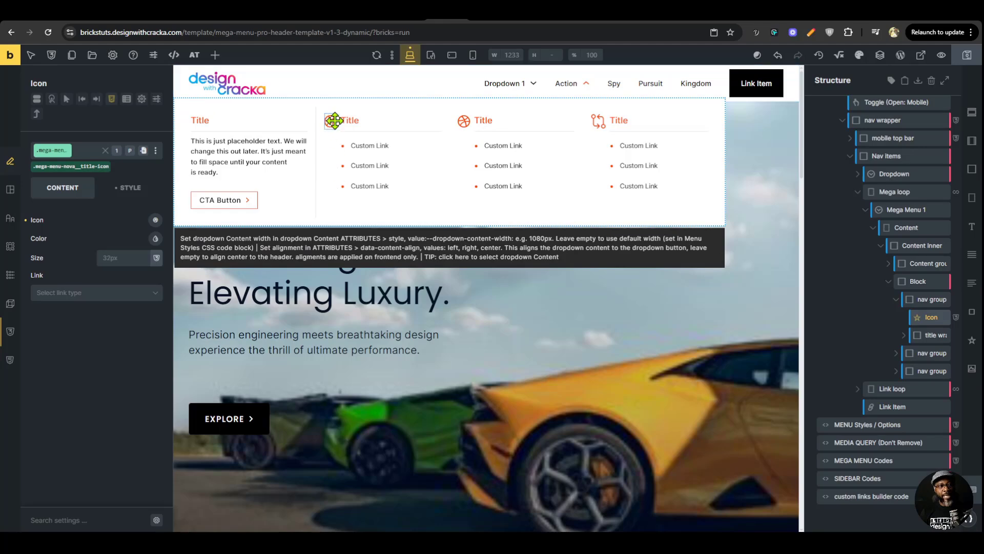
pyautogui.click(905, 285)
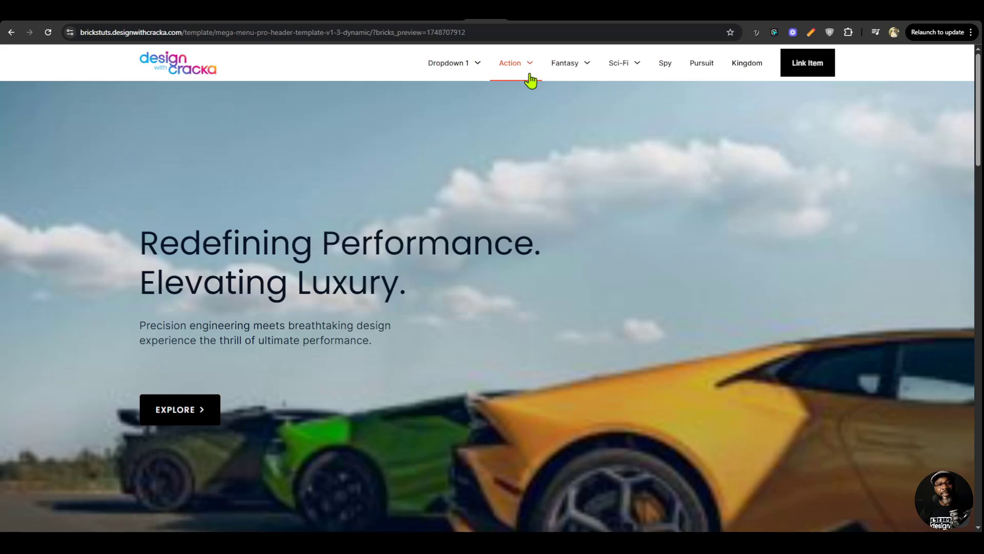
pyautogui.moveTo(529, 81)
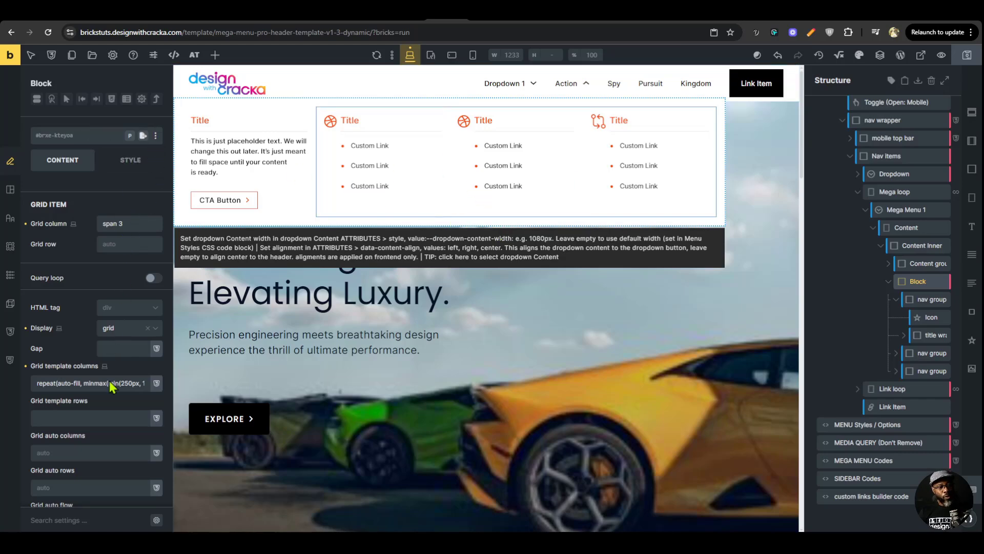
pyautogui.click(157, 136)
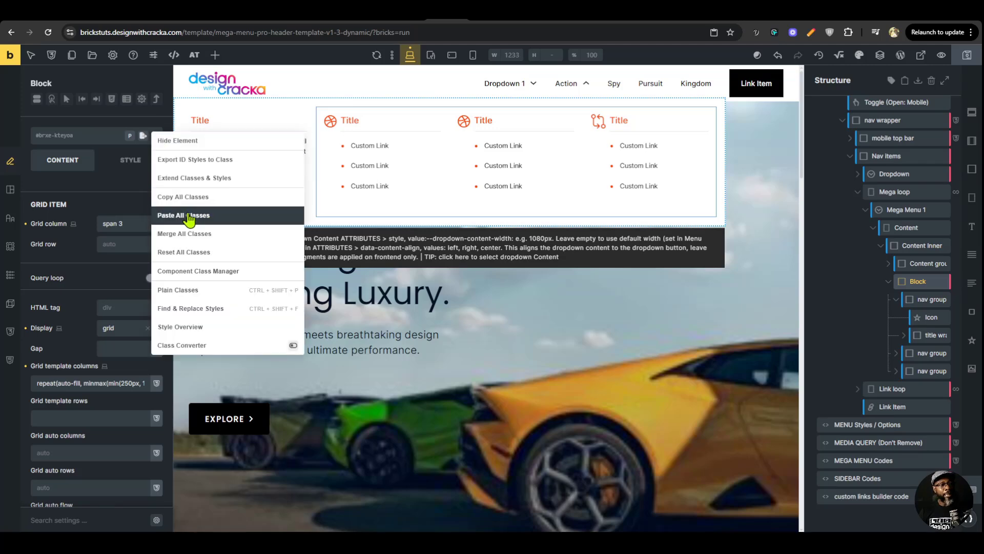
pyautogui.click(212, 165)
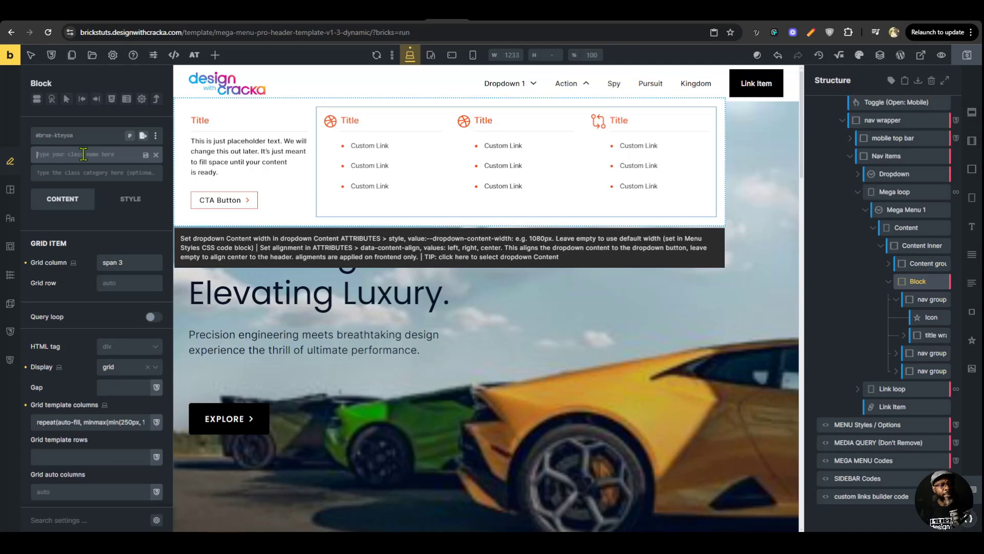
pyautogui.write('mega-menu-block')
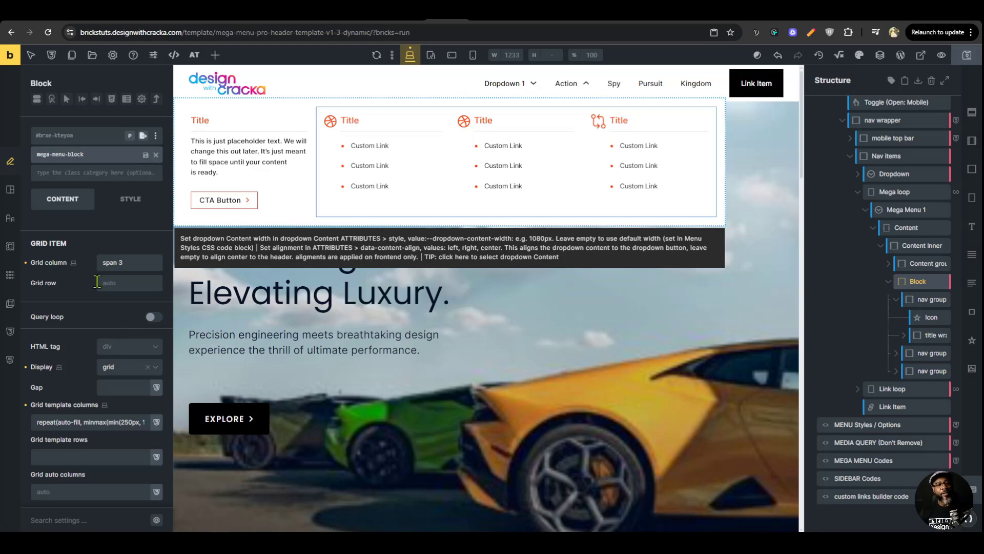
pyautogui.click(145, 155)
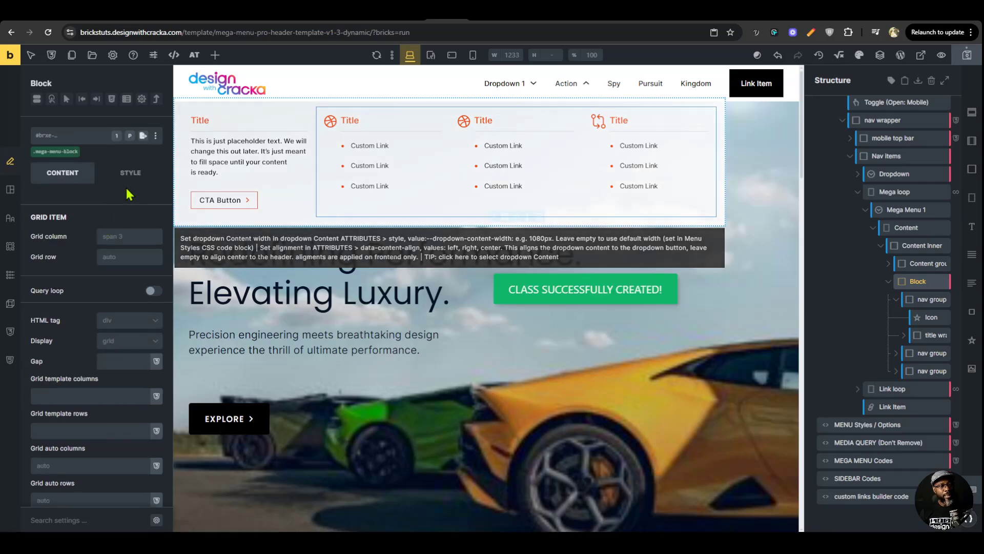
# Save the template and check the column layout of the Action mega menu on the live preview page.
pyautogui.click(967, 55)
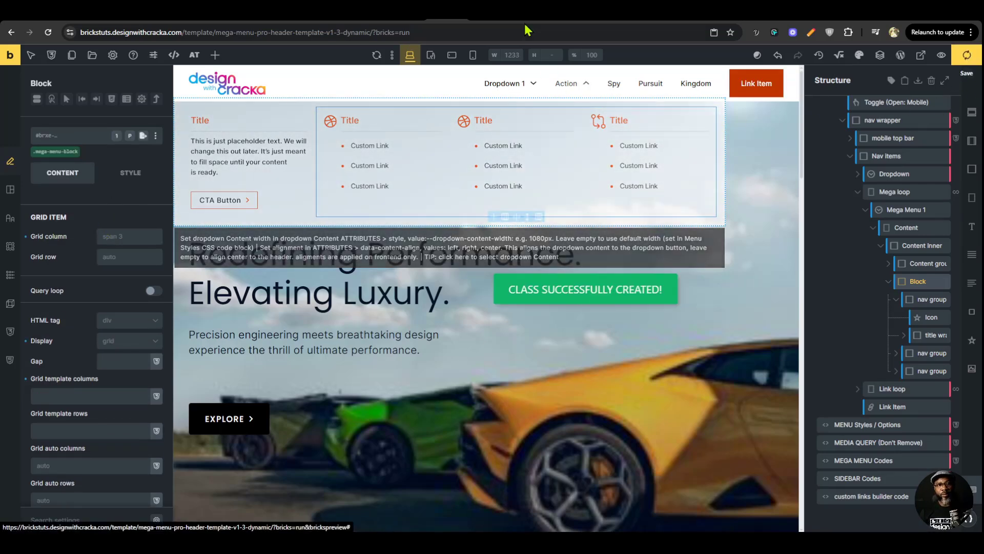
pyautogui.click(501, 22)
pyautogui.moveTo(520, 59)
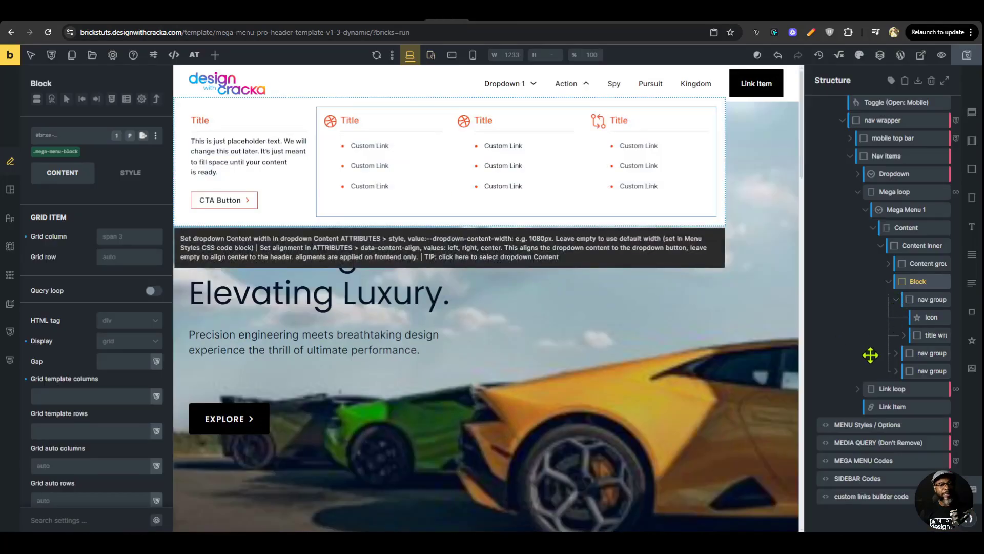
# In the builder, clone the first nav group's ul class mega-menu-nav-list as mega-menu-nav-list-demo and remove the original class from the ul.
pyautogui.click(380, 145)
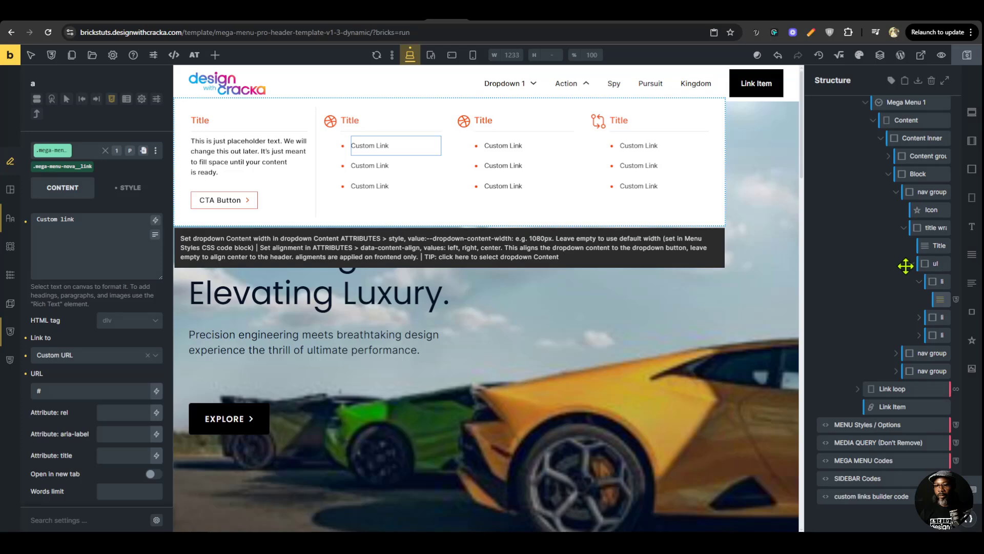
pyautogui.click(910, 274)
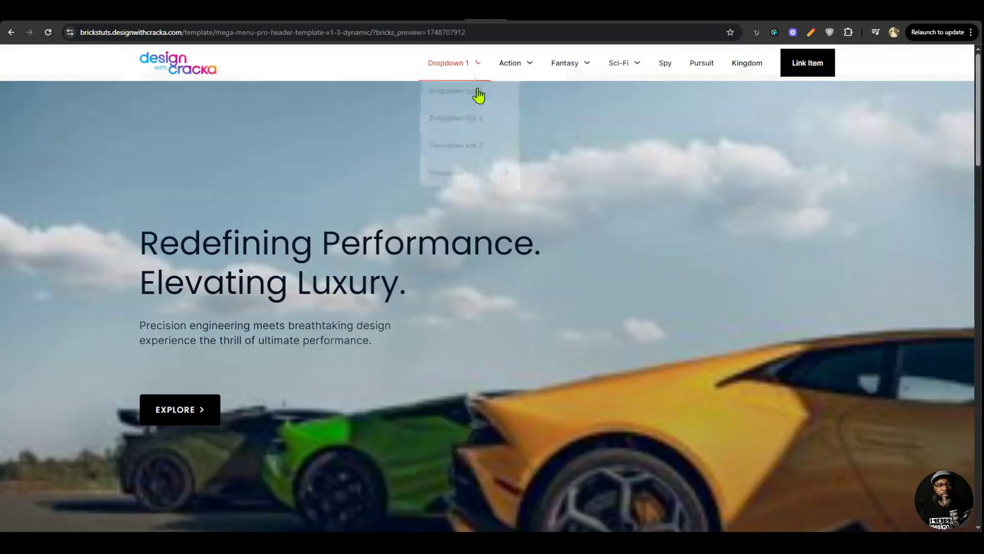
pyautogui.moveTo(512, 81)
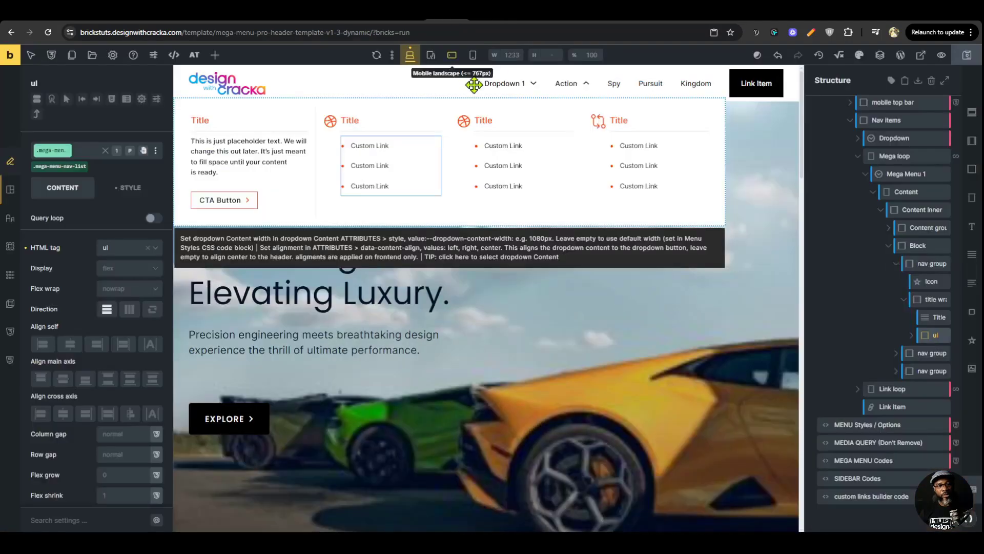
pyautogui.click(10, 331)
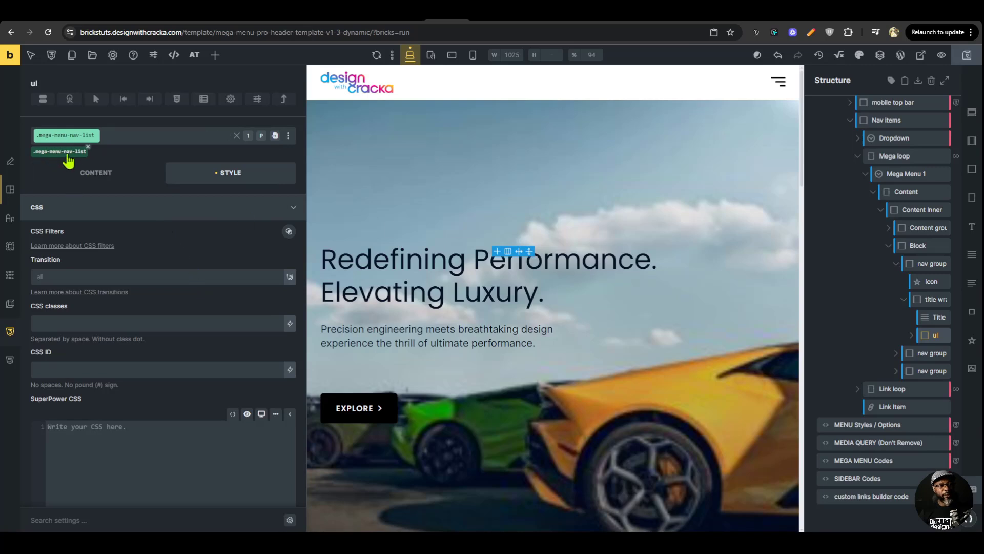
pyautogui.click(288, 137)
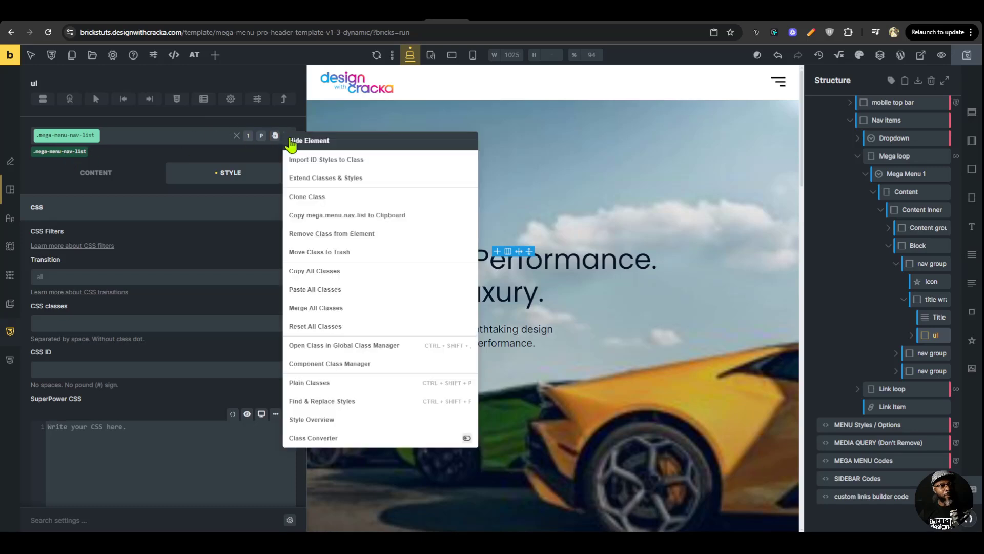
pyautogui.click(310, 196)
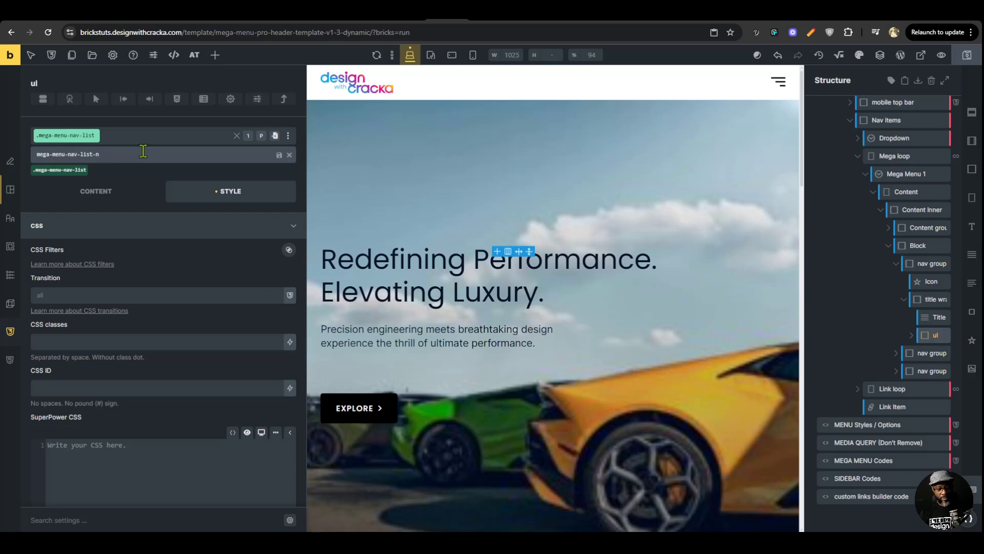
pyautogui.write('demo')
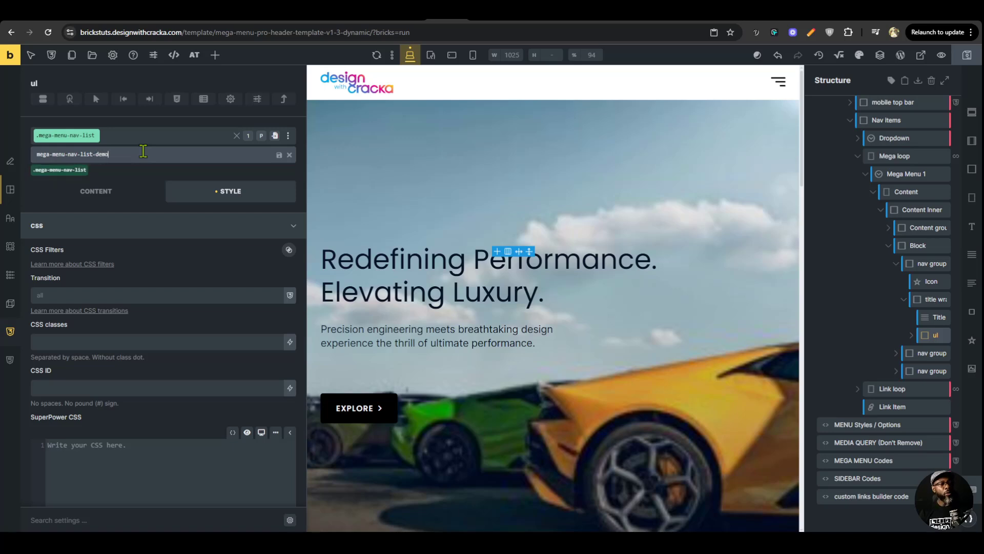
pyautogui.click(279, 155)
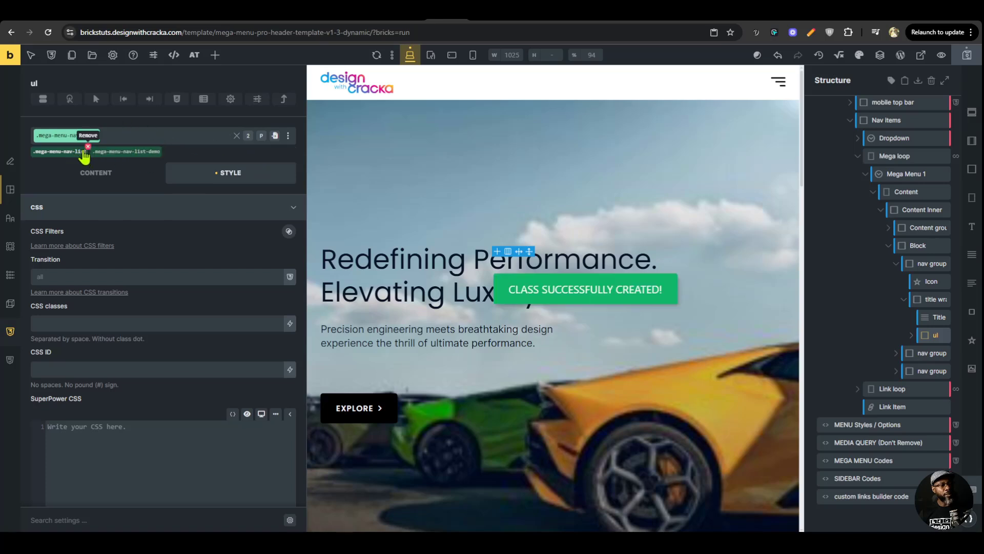
pyautogui.click(88, 146)
# Add a custom CSS rule to the mega-menu-nav-list-demo class that sets list-style to none on %root%.
pyautogui.click(67, 152)
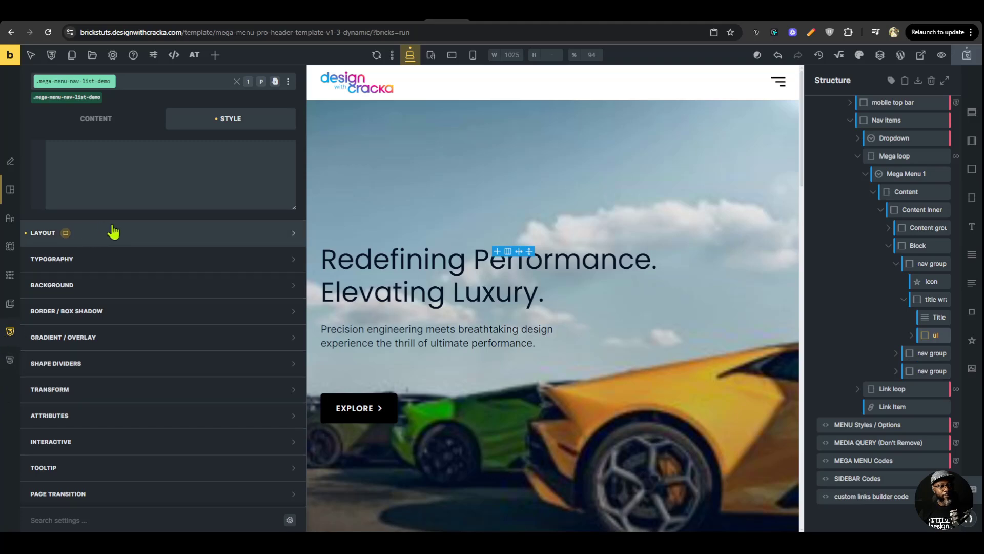
pyautogui.scroll(3, 138, 254)
pyautogui.write('root%')
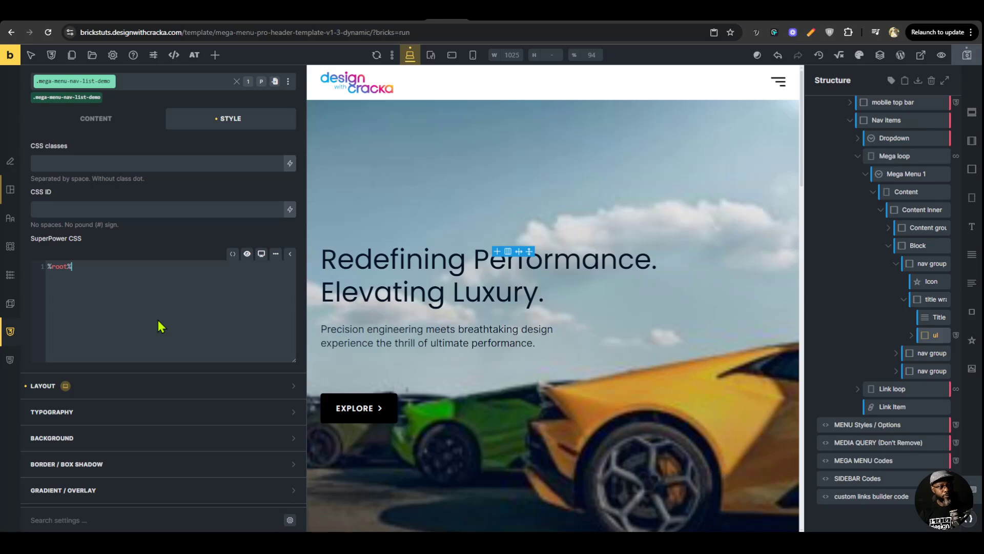
pyautogui.write('{')
pyautogui.press('Return')
pyautogui.write('lis')
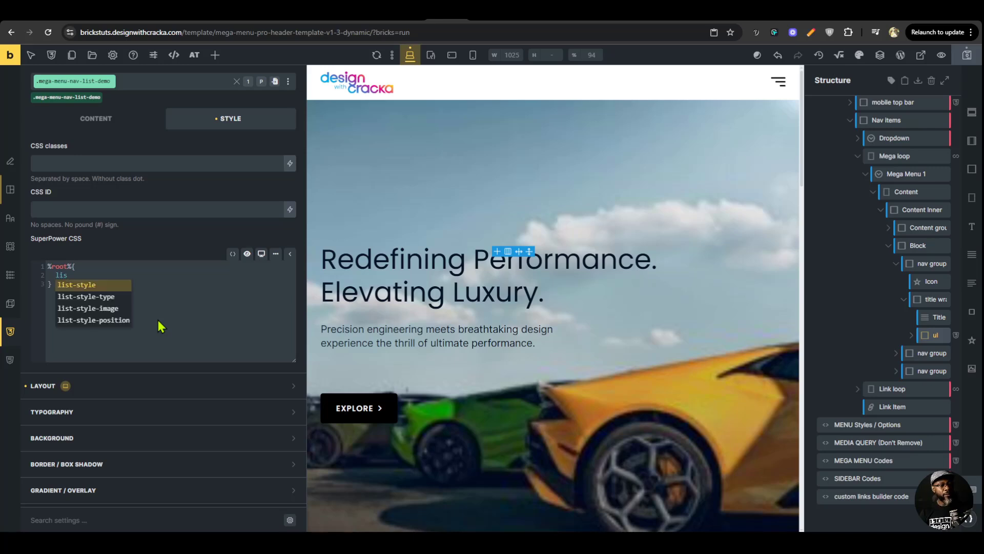
pyautogui.press('Return')
pyautogui.write('none;')
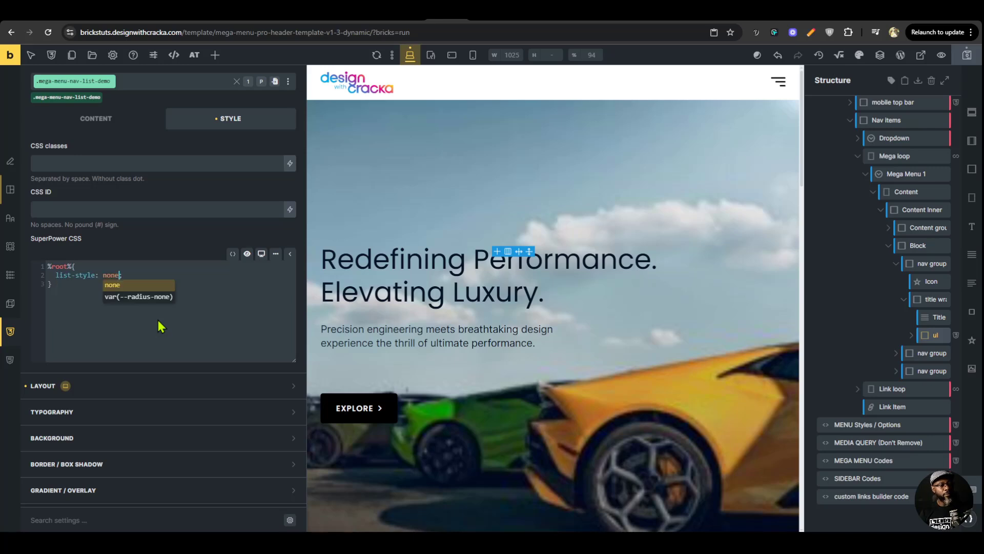
pyautogui.click(167, 354)
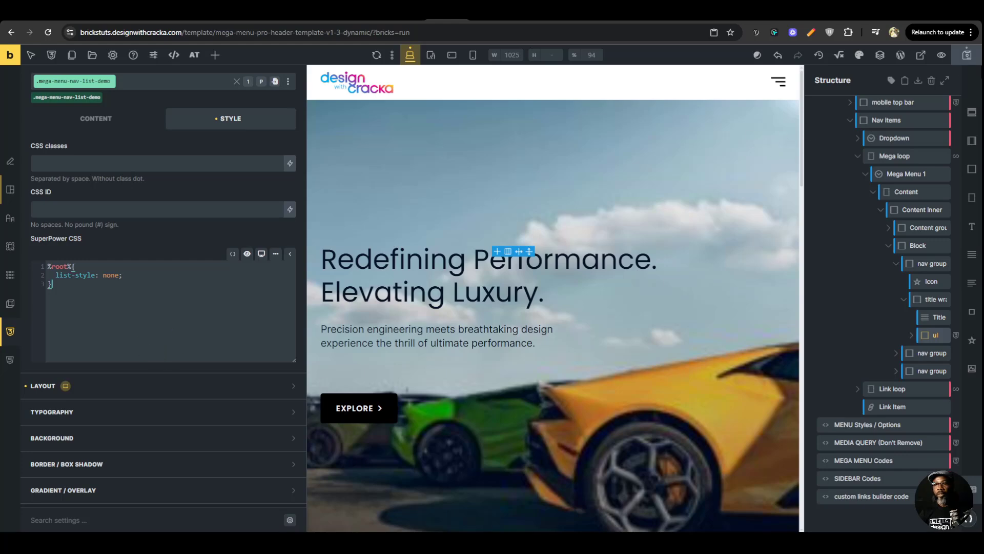
# Save the template and check the mega menu's list styling on the live preview page.
pyautogui.click(966, 55)
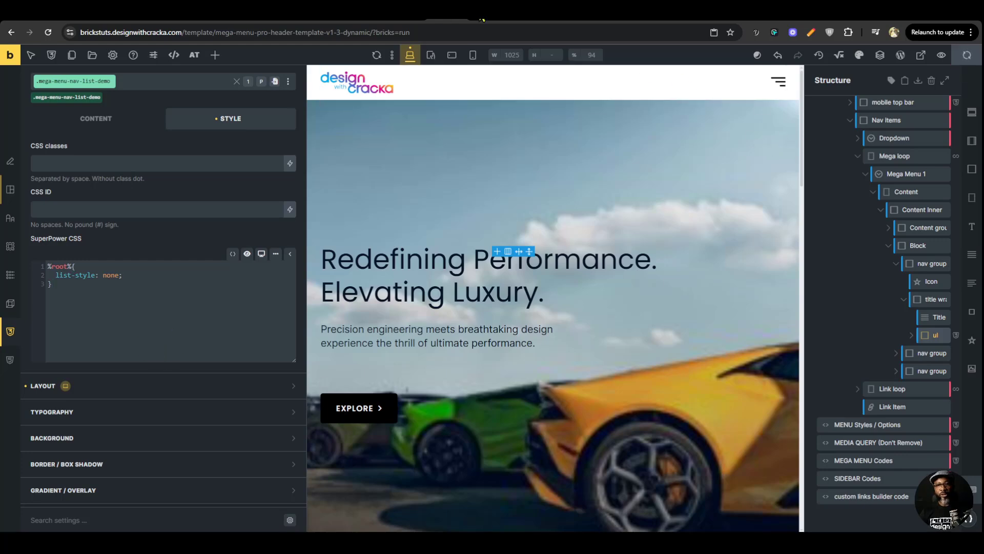
pyautogui.click(483, 21)
pyautogui.moveTo(524, 71)
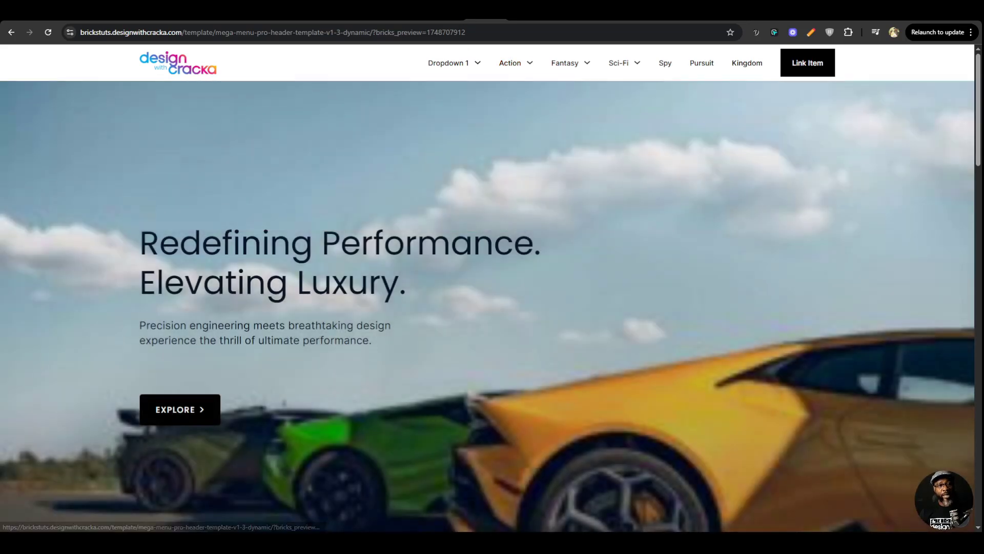
# In the Bricks builder, delete the second and third nav groups in the mega menu's Block and duplicate the first one twice.
pyautogui.click(450, 17)
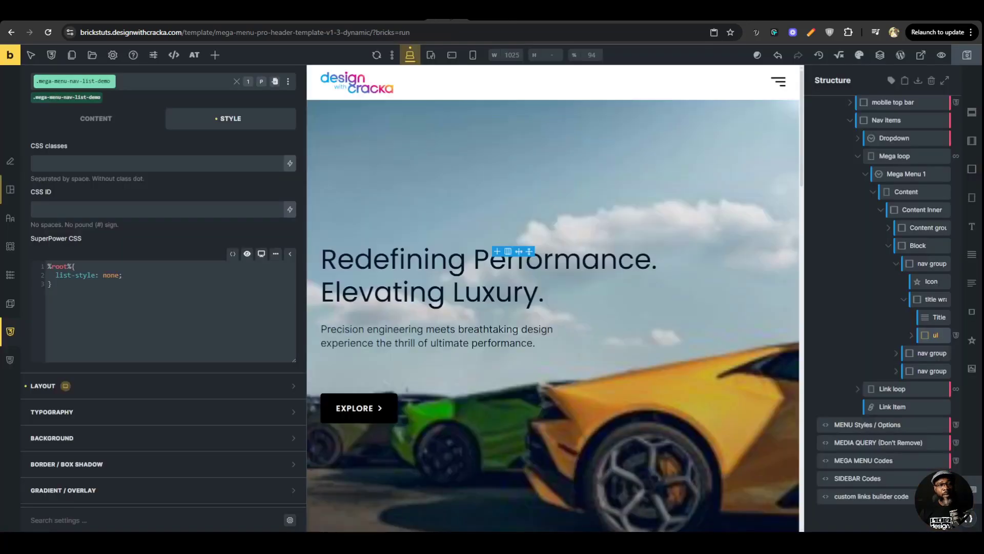
pyautogui.moveTo(306, 199); pyautogui.dragTo(171, 202)
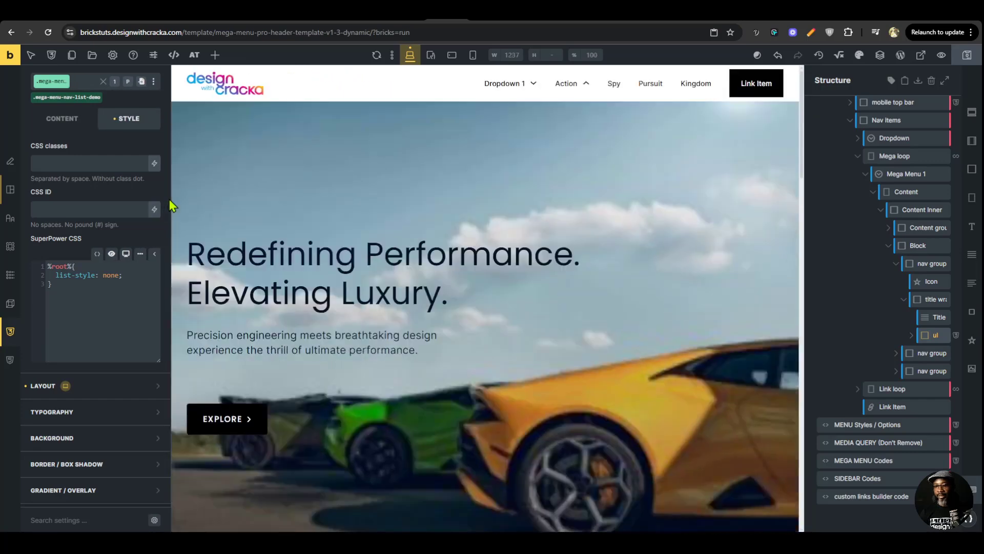
pyautogui.click(898, 266)
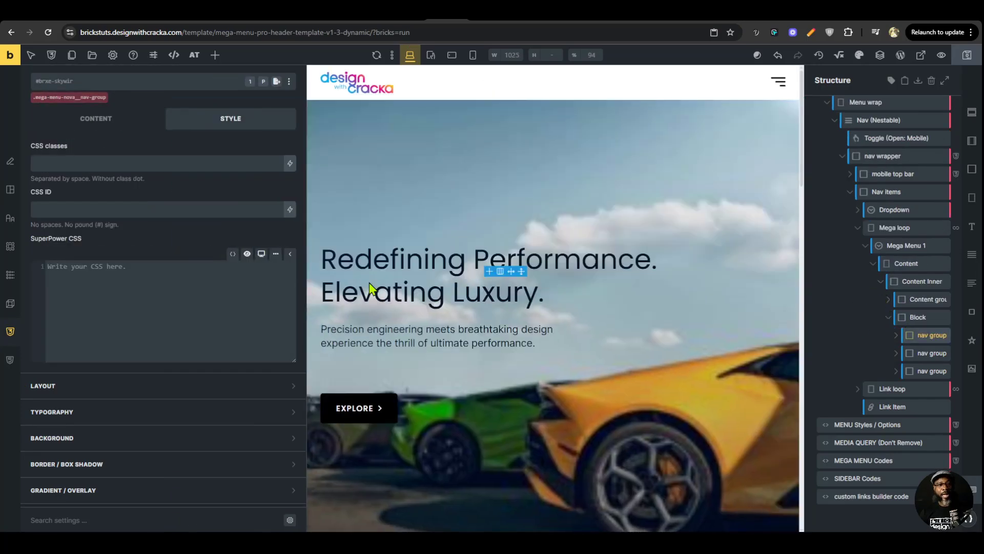
pyautogui.moveTo(306, 287); pyautogui.dragTo(156, 307)
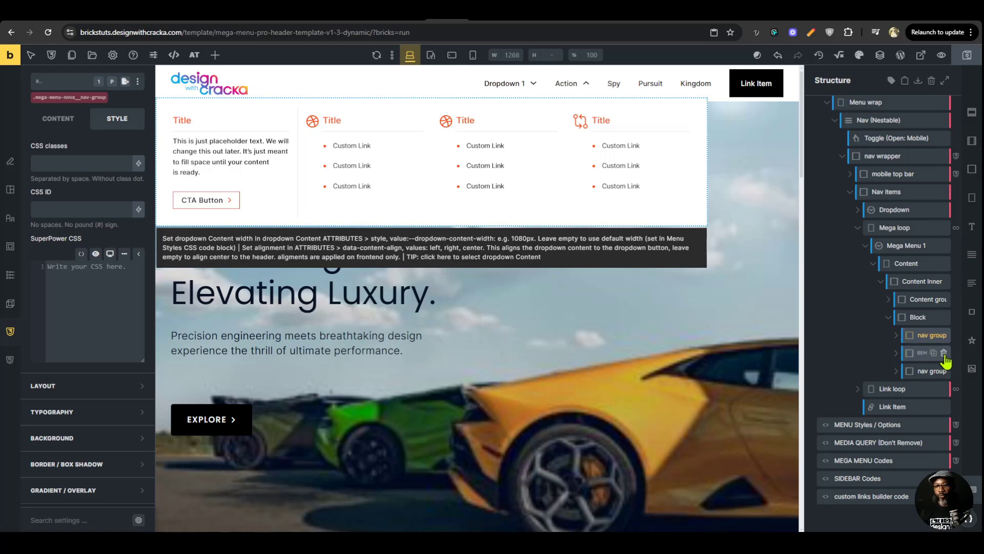
pyautogui.click(943, 353)
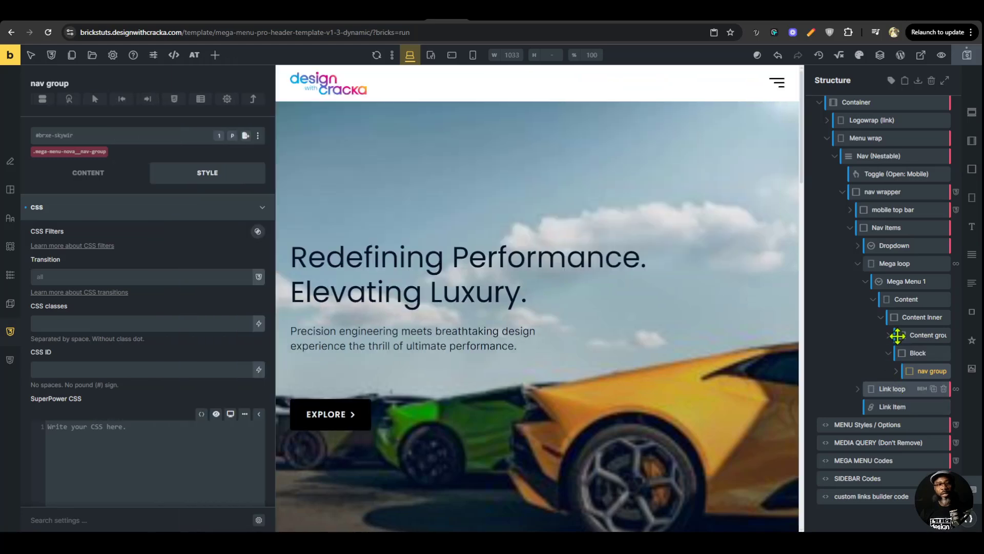
pyautogui.click(933, 371)
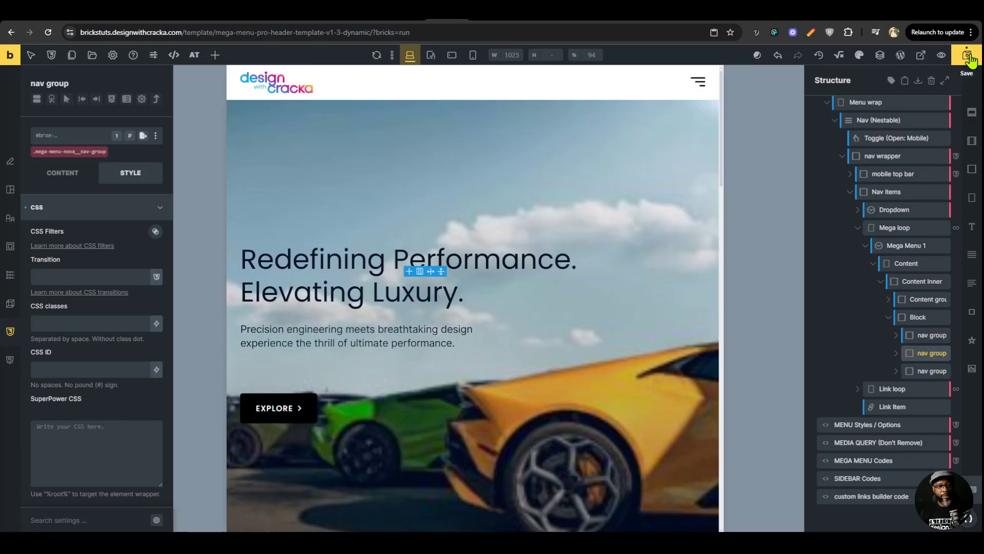
# Save the template and check the duplicated nav groups in the Action mega menu on the live preview page.
pyautogui.click(968, 56)
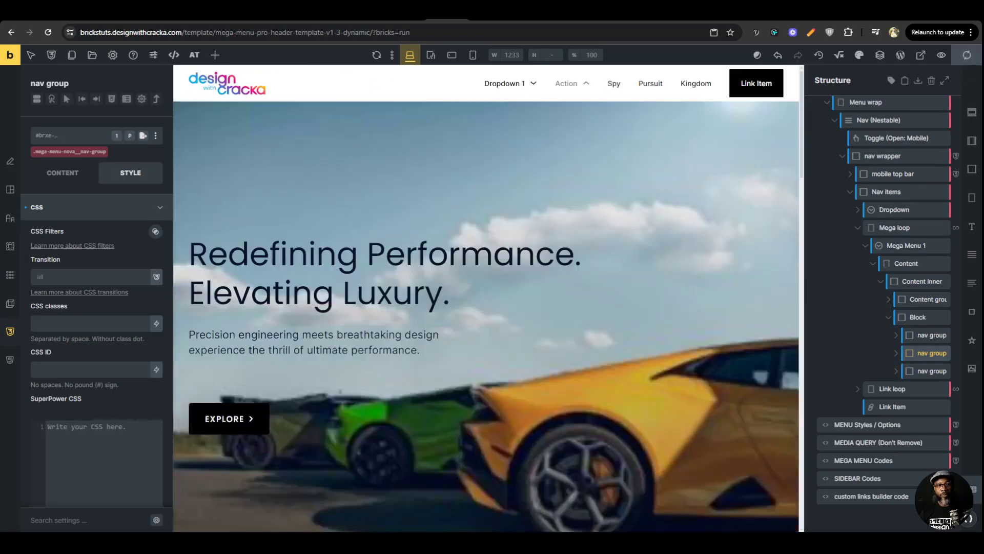
pyautogui.click(487, 21)
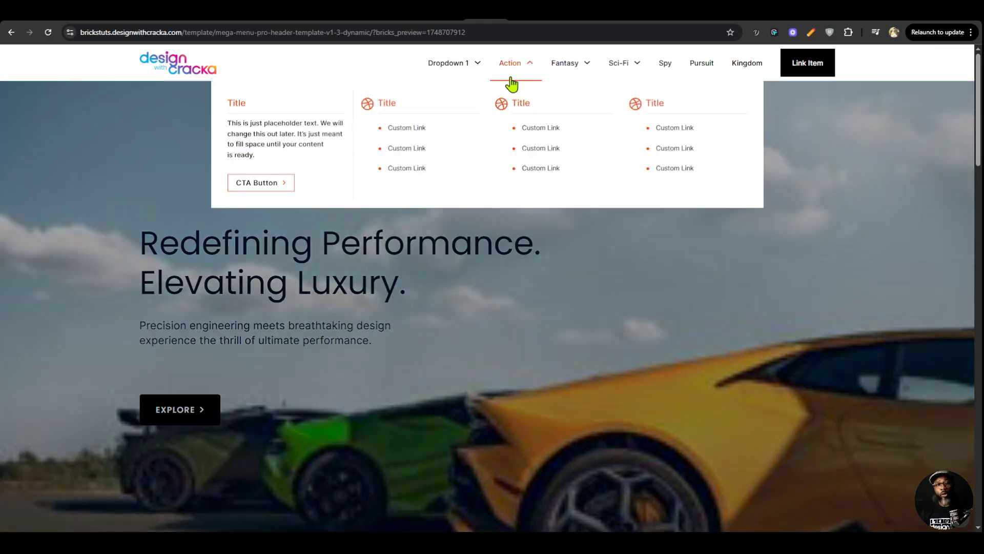
pyautogui.moveTo(439, 64)
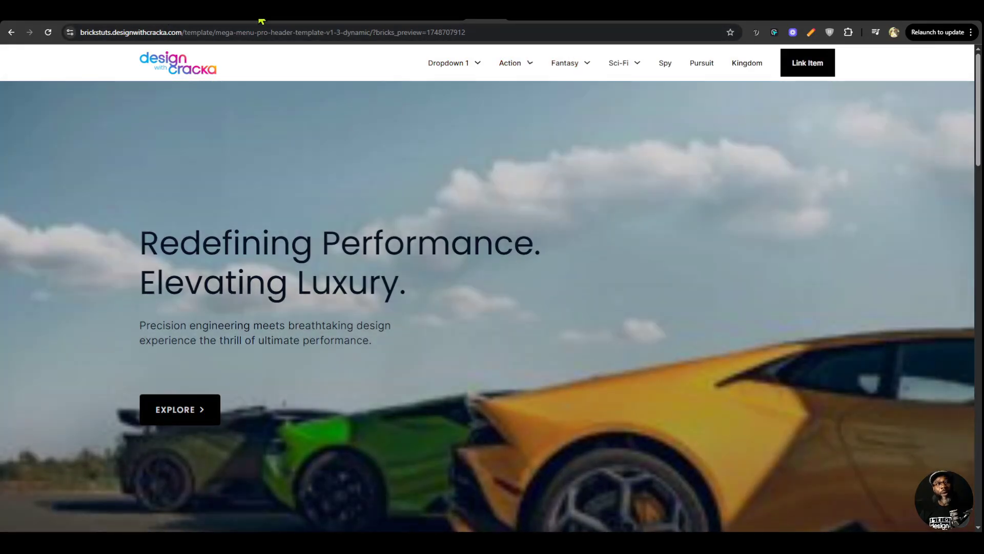
pyautogui.moveTo(186, 32); pyautogui.dragTo(513, 93)
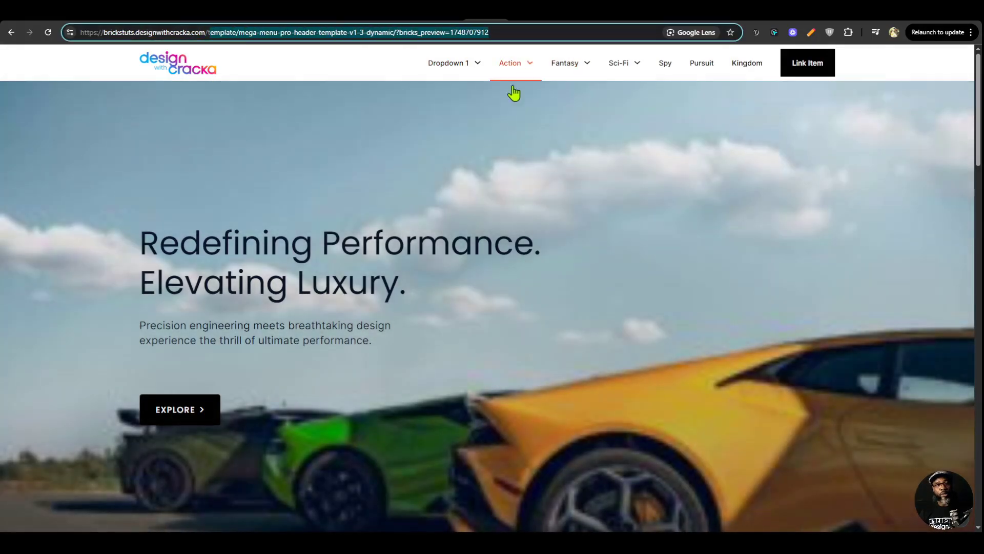
pyautogui.click(429, 204)
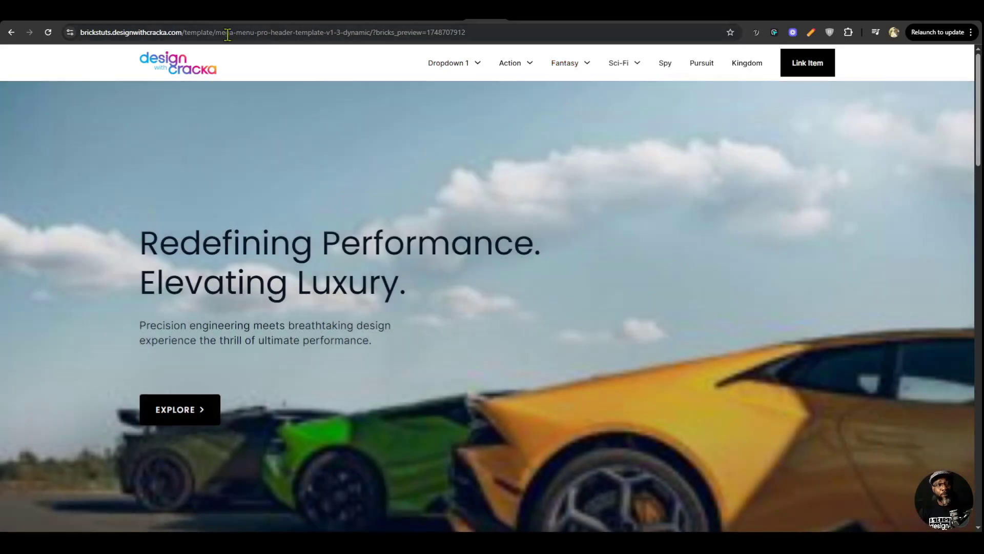
# Examine the Dropdown 1, Action, Fantasy and Sci-Fi menus on the preview page, comparing the nav group titles and links.
pyautogui.moveTo(228, 35); pyautogui.dragTo(492, 34)
pyautogui.moveTo(511, 64)
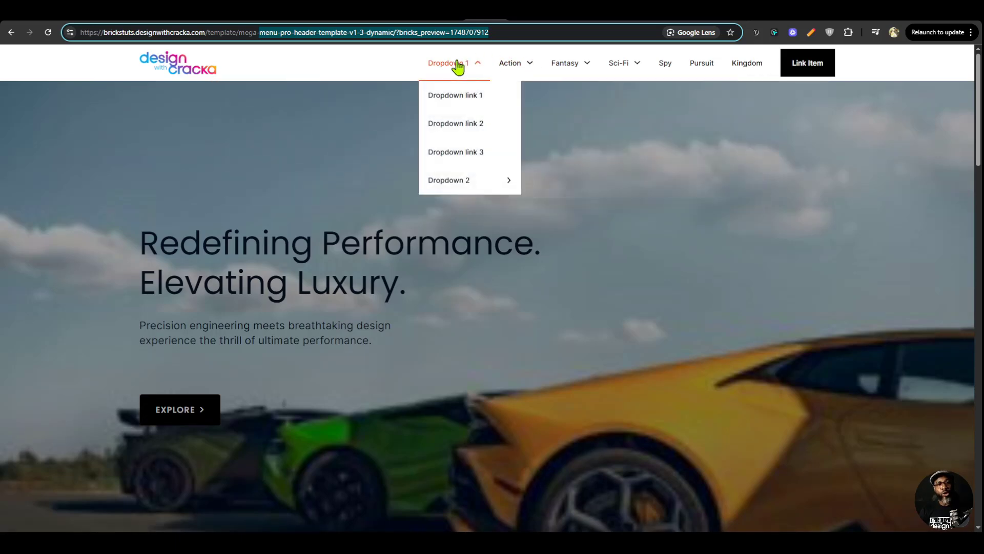
pyautogui.moveTo(589, 66)
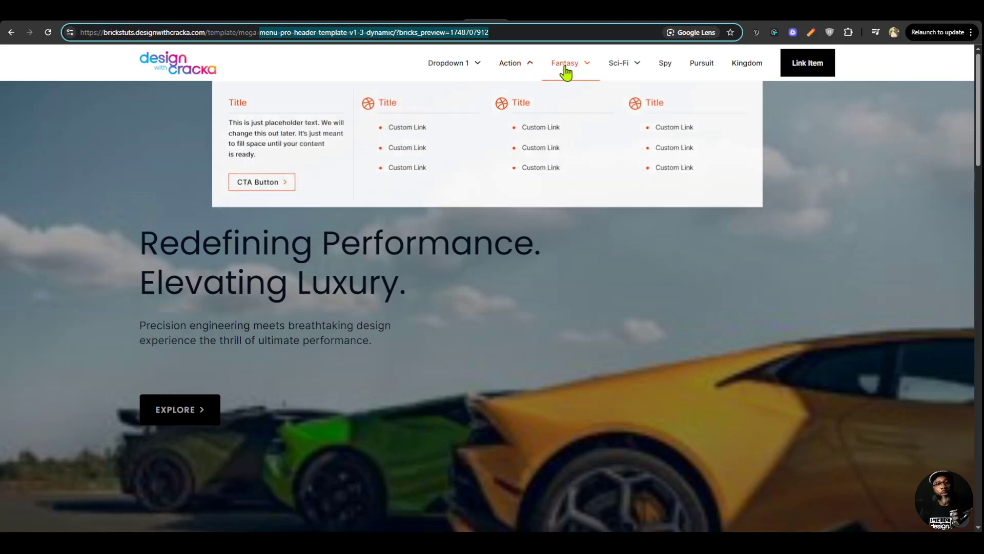
pyautogui.moveTo(450, 94)
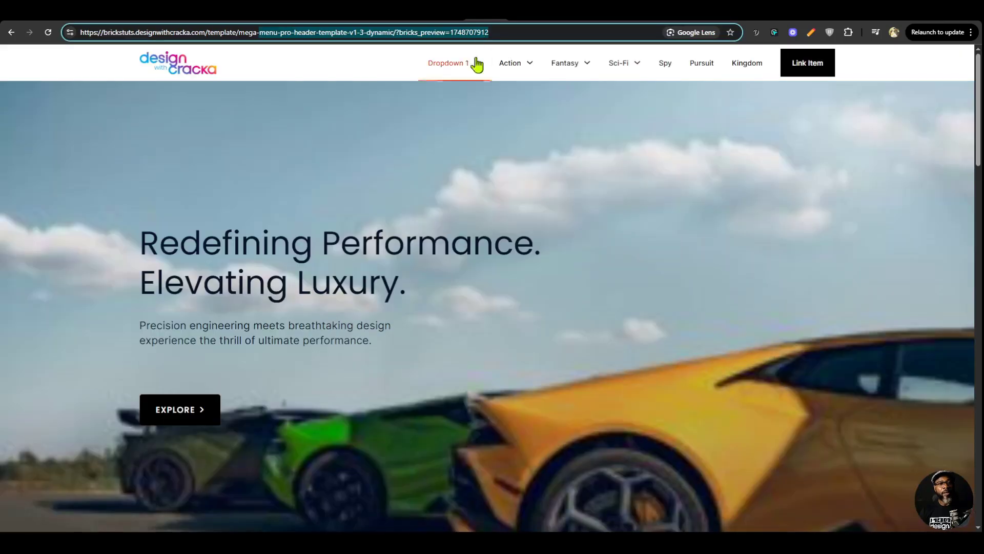
pyautogui.moveTo(523, 70)
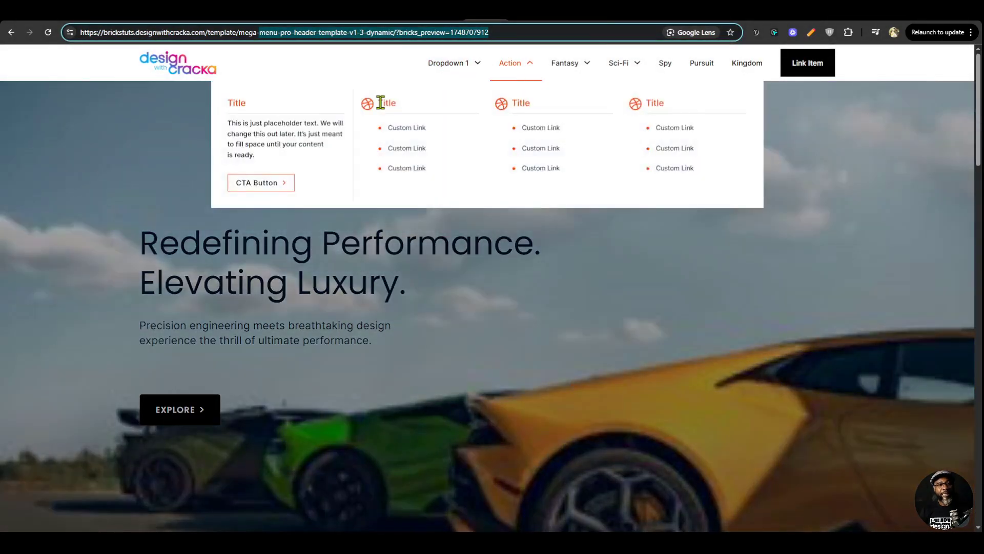
pyautogui.moveTo(378, 101); pyautogui.dragTo(681, 110)
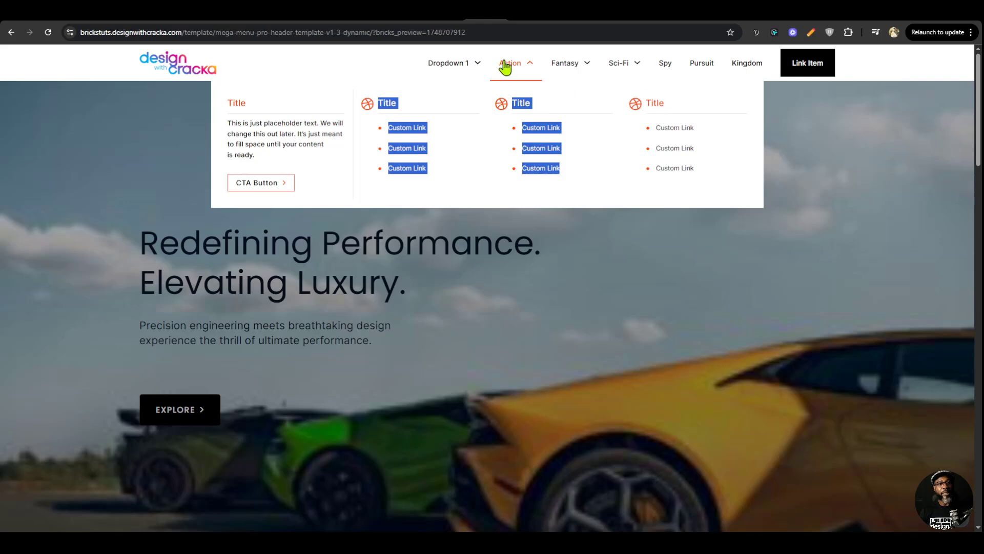
pyautogui.click(504, 104)
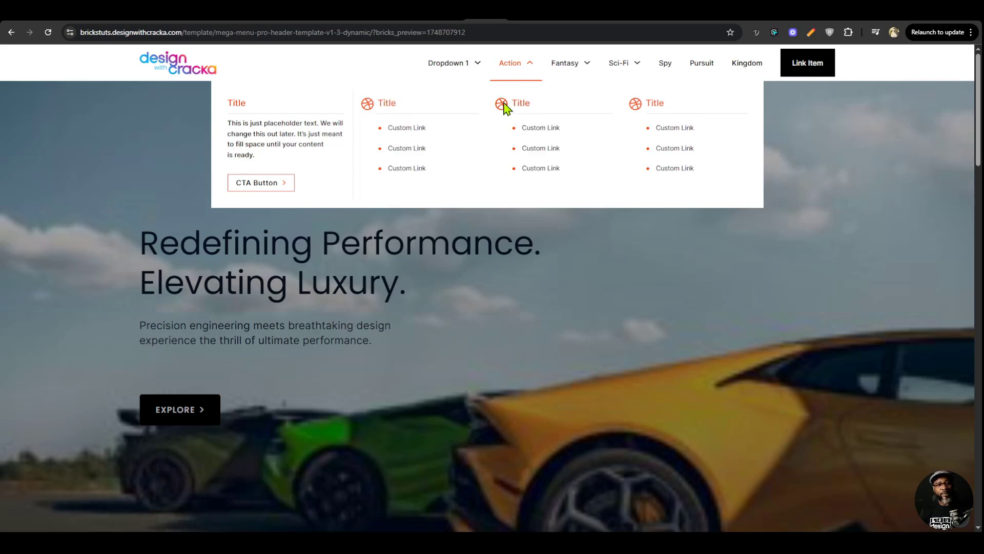
pyautogui.moveTo(397, 103); pyautogui.dragTo(387, 103)
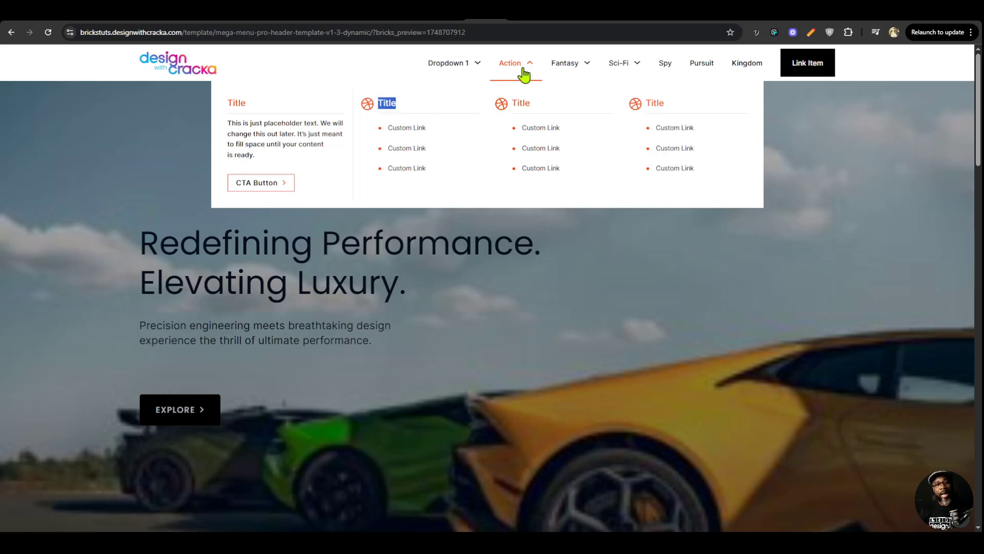
pyautogui.moveTo(545, 77)
pyautogui.moveTo(378, 108); pyautogui.dragTo(707, 110)
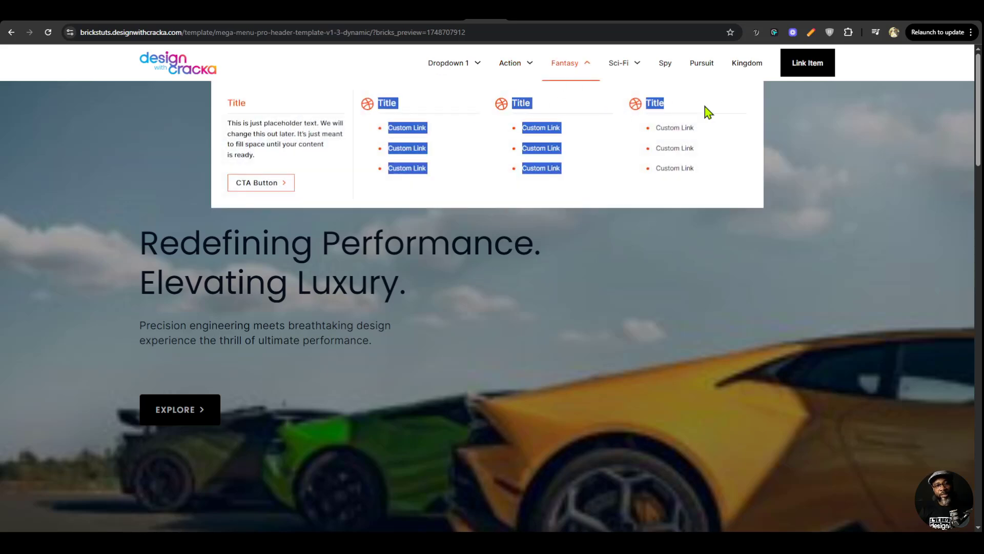
pyautogui.moveTo(618, 72)
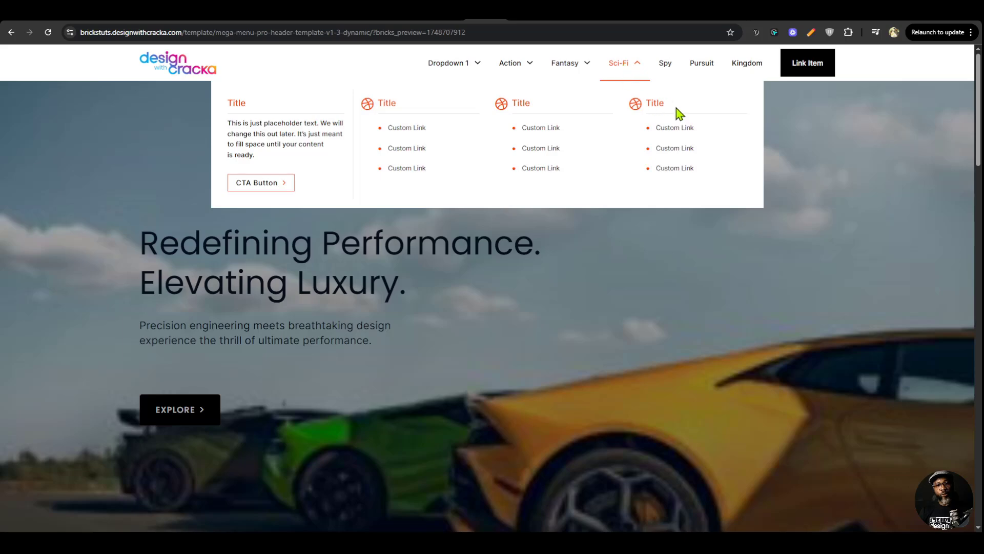
pyautogui.moveTo(663, 102); pyautogui.dragTo(391, 101)
pyautogui.click(388, 102)
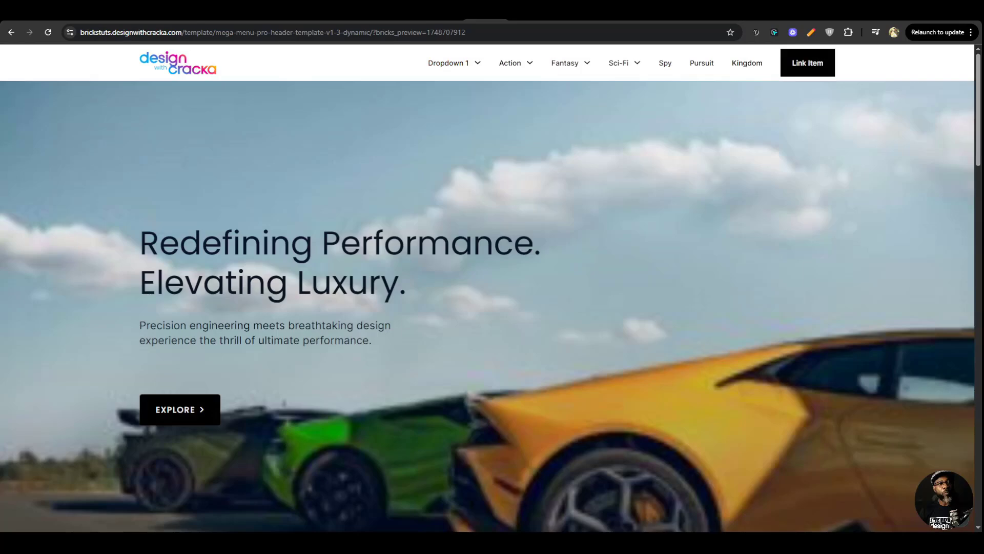
# In the WordPress admin, review the parent and child posts in the Movies list, and return to the live preview page.
pyautogui.click(405, 14)
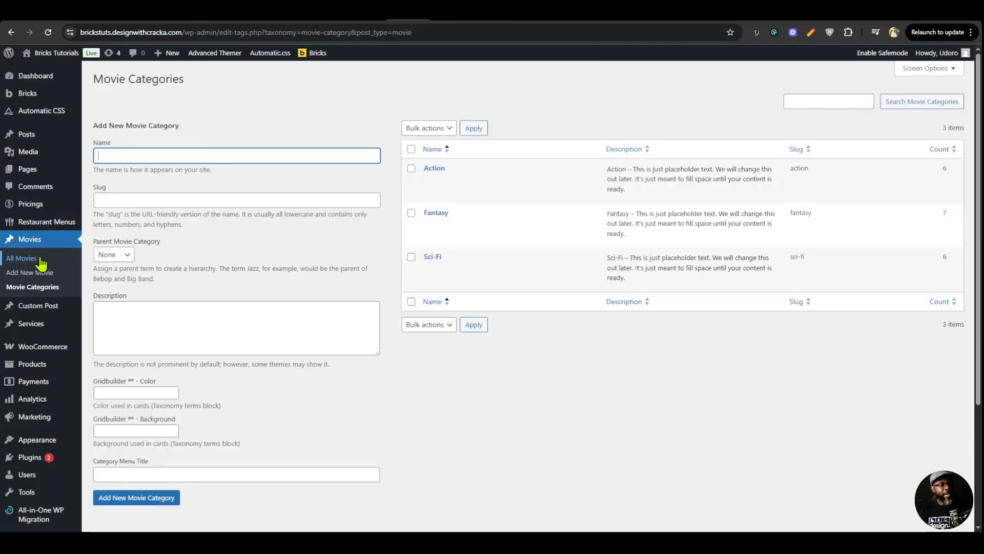
pyautogui.click(72, 258)
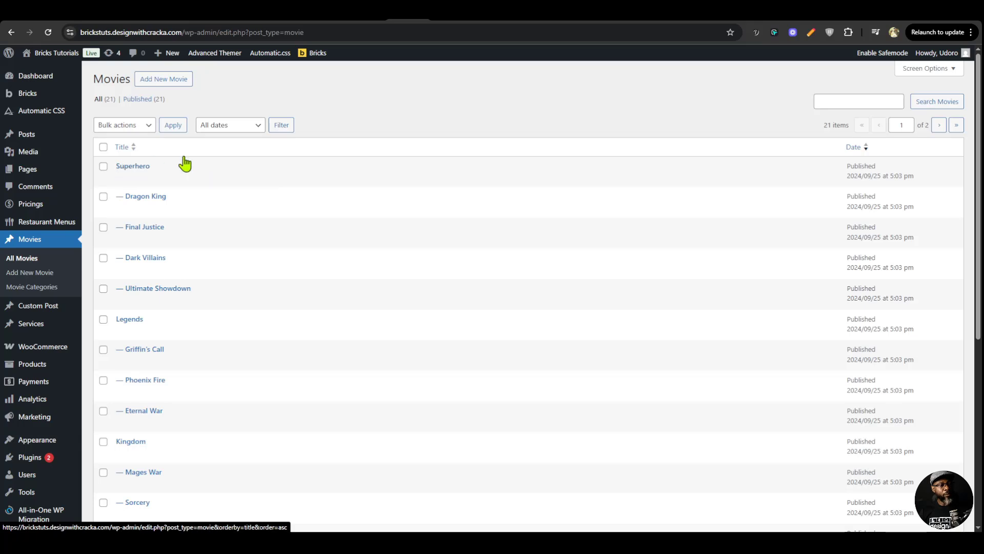
pyautogui.scroll(-3, 257, 187)
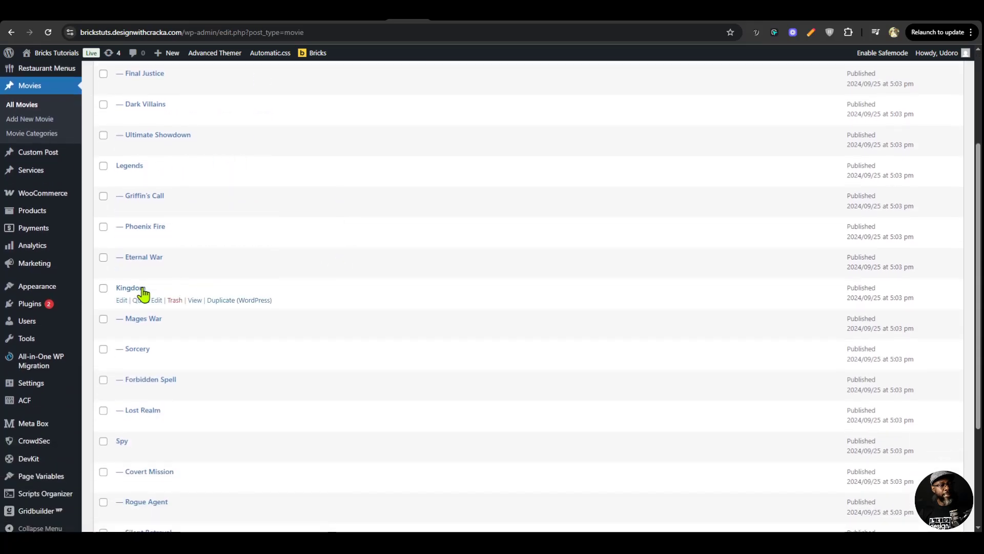
pyautogui.scroll(-3, 154, 308)
pyautogui.scroll(6, 303, 392)
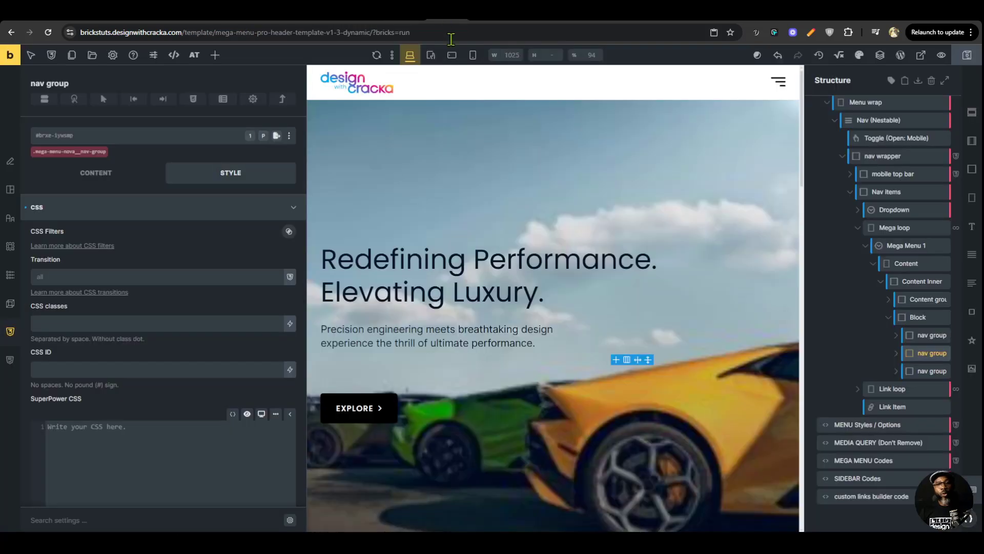
pyautogui.click(435, 54)
pyautogui.moveTo(506, 79)
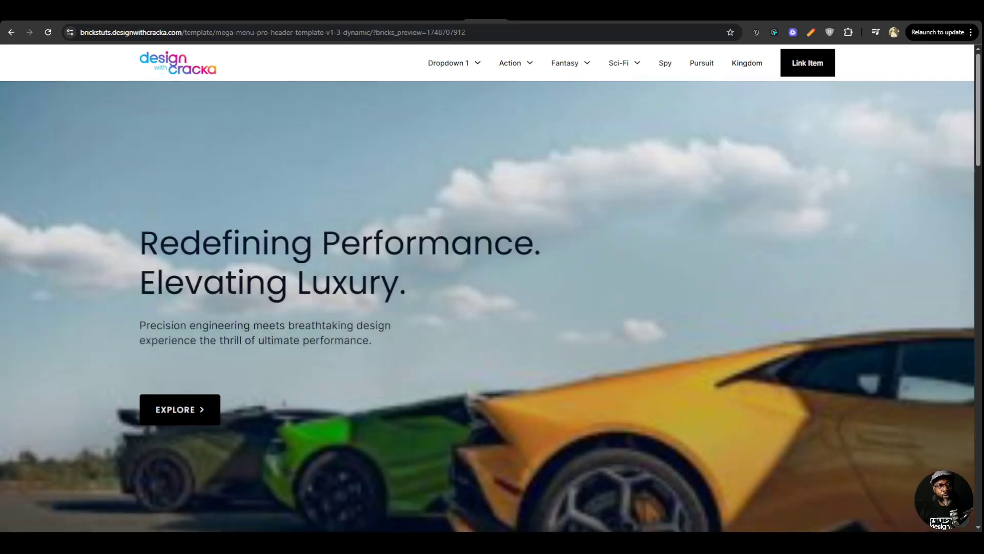
# In the Bricks builder, enable the query loop on the first nav group inside the mega menu's Block.
pyautogui.click(445, 13)
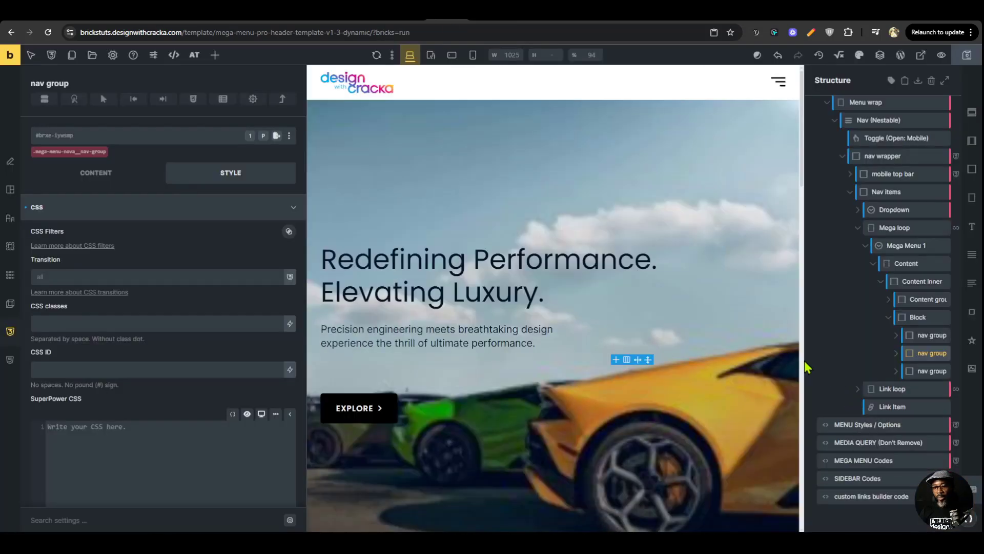
pyautogui.click(916, 336)
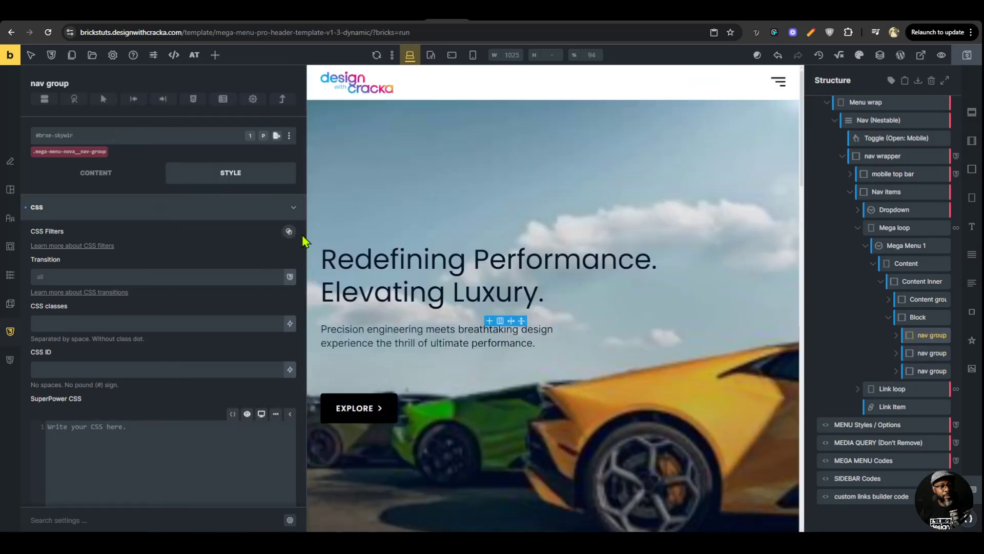
pyautogui.moveTo(307, 239); pyautogui.dragTo(166, 259)
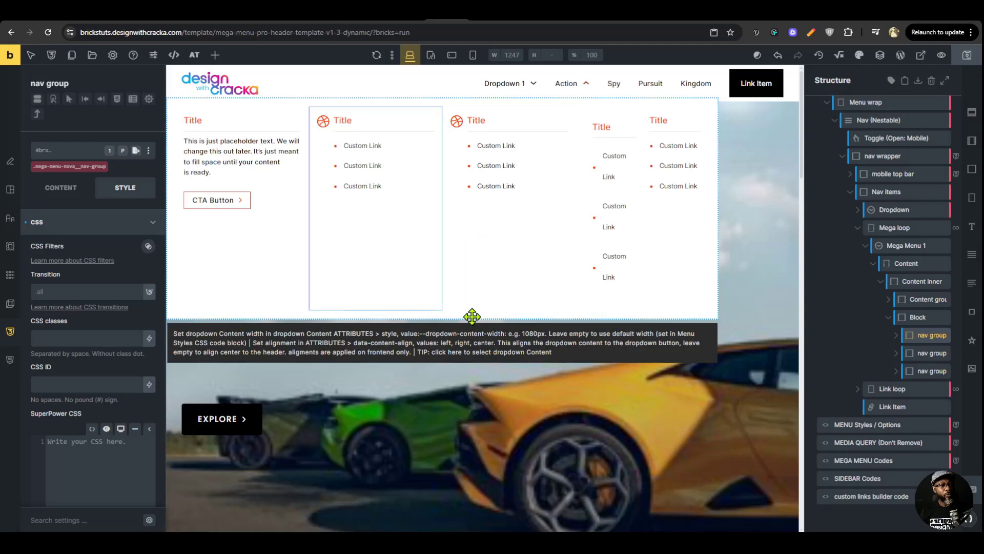
pyautogui.click(109, 230)
pyautogui.click(63, 173)
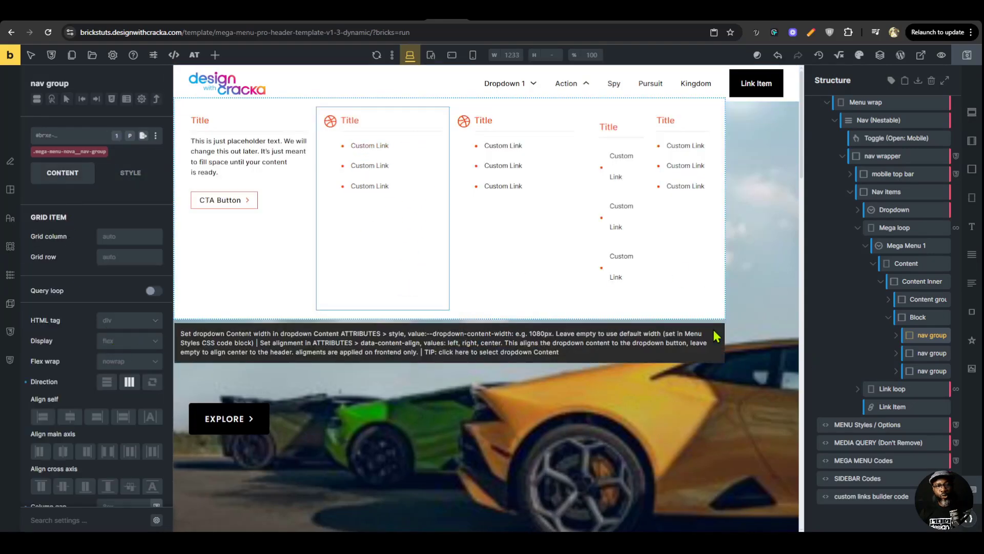
pyautogui.click(152, 291)
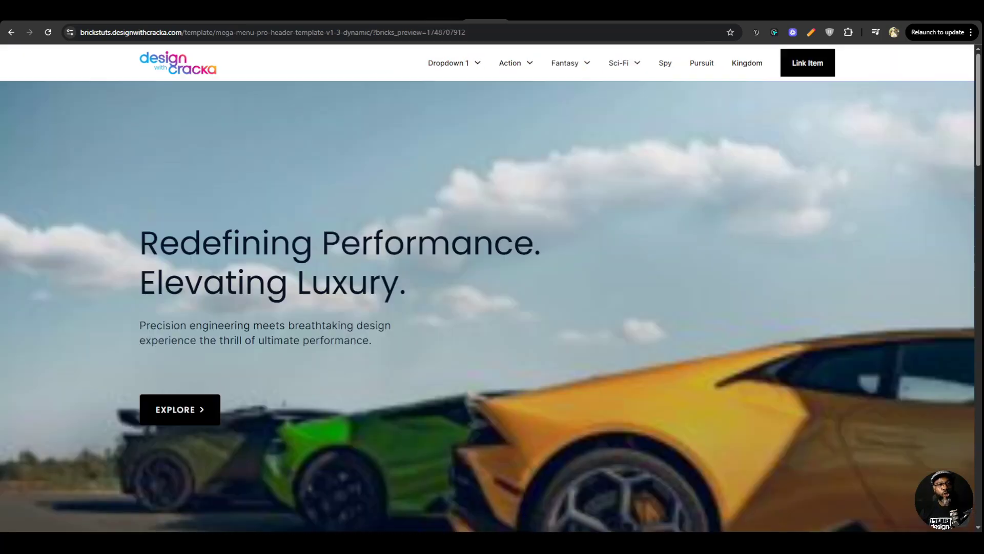
pyautogui.moveTo(548, 82)
pyautogui.moveTo(517, 73)
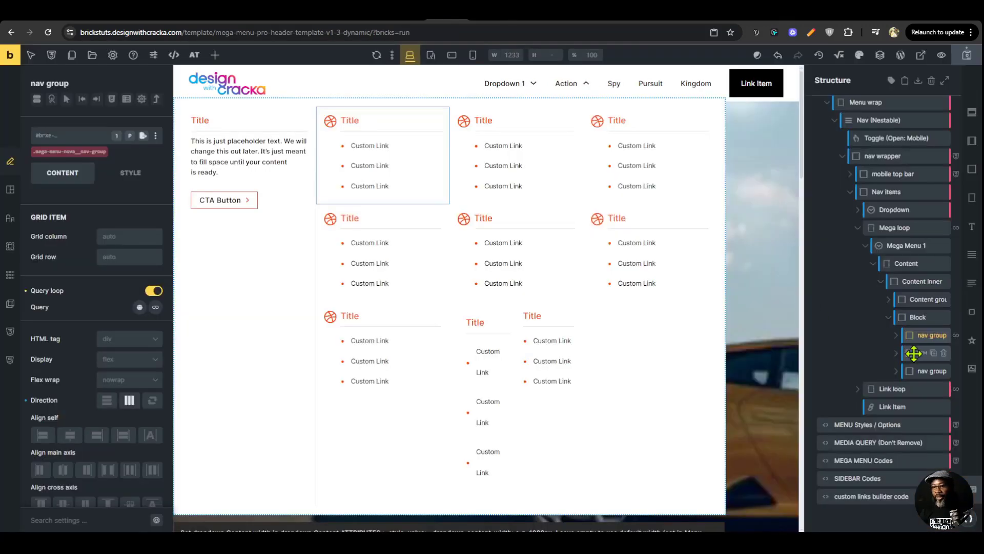
pyautogui.scroll(3, 879, 333)
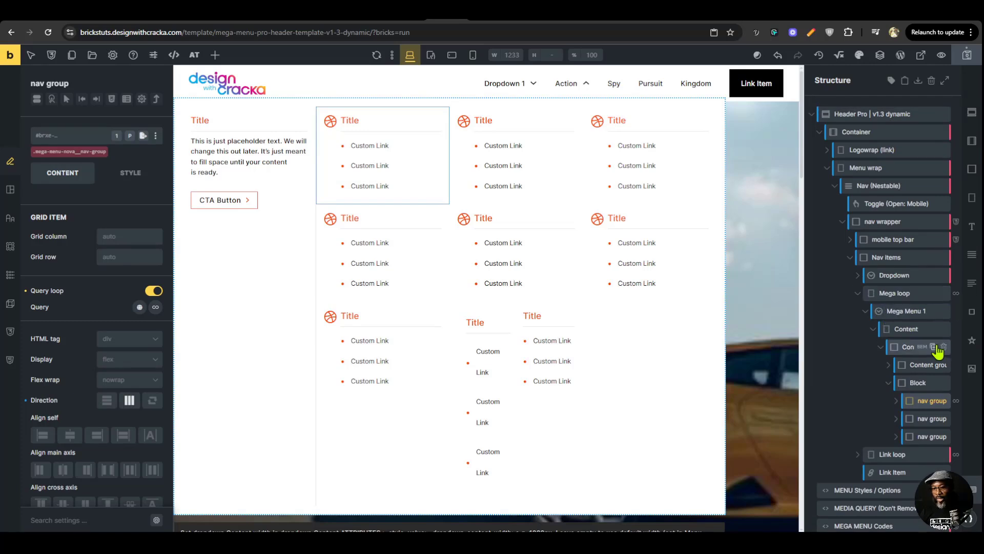
# Set the post type of the first nav group's query loop to Movies.
pyautogui.scroll(-1, 902, 348)
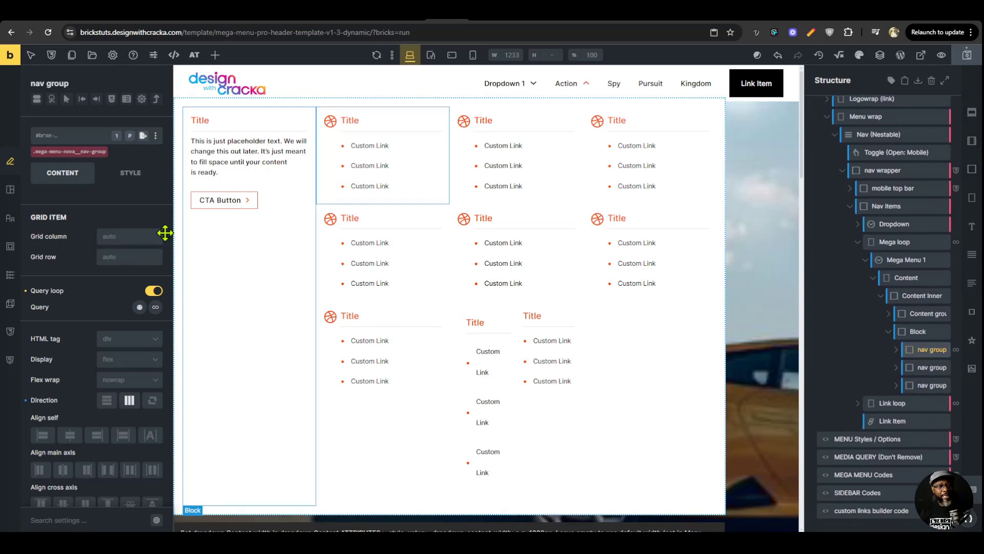
pyautogui.click(155, 307)
pyautogui.scroll(-3, 156, 310)
pyautogui.scroll(-1, 156, 313)
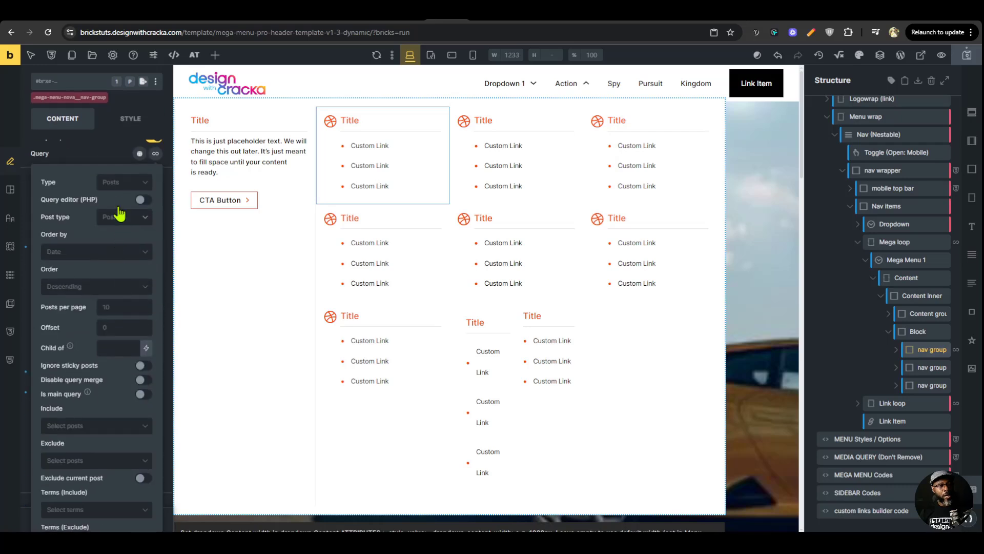
pyautogui.click(124, 218)
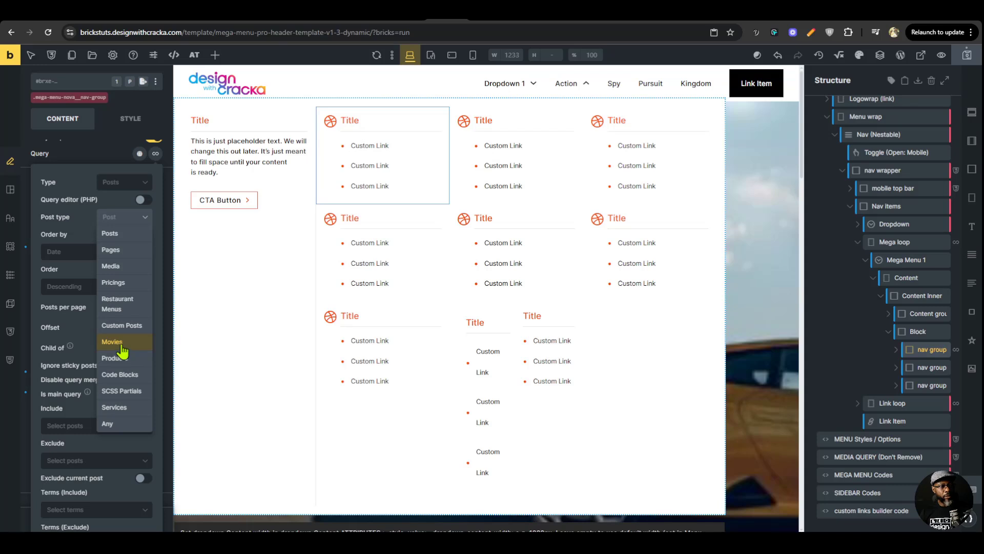
pyautogui.click(122, 342)
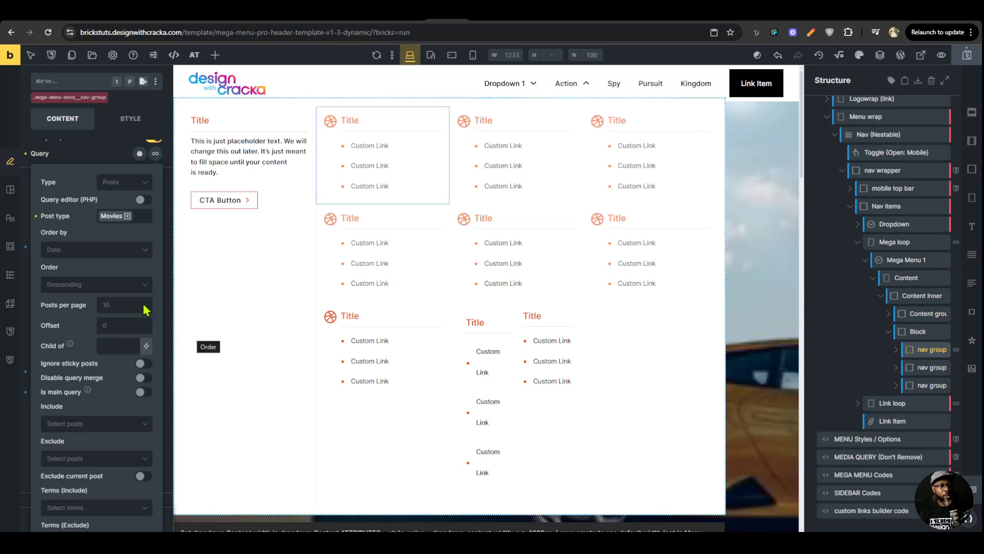
pyautogui.scroll(3, 113, 226)
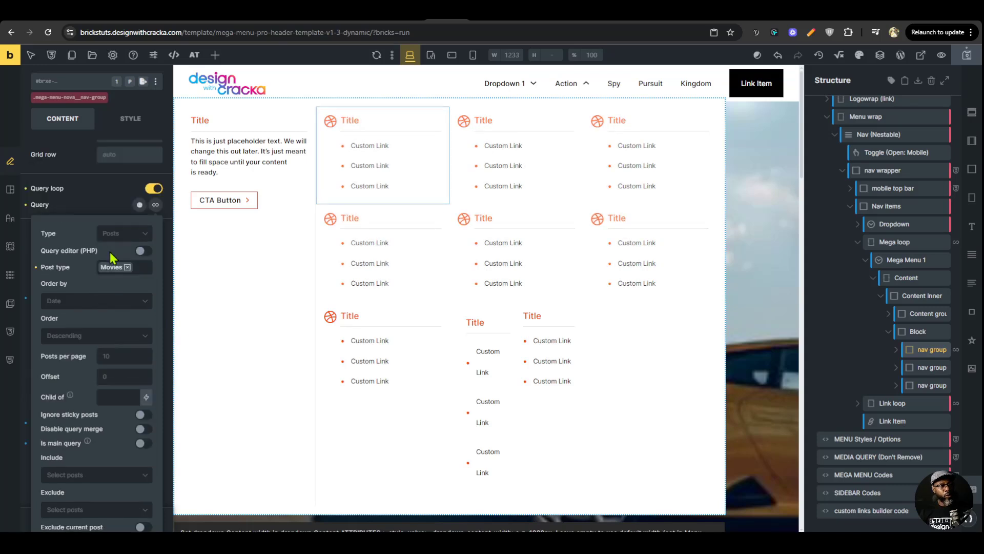
# Replace the placeholder text of the looped nav group's Title with the dynamic Post title tag {post_title}.
pyautogui.click(354, 124)
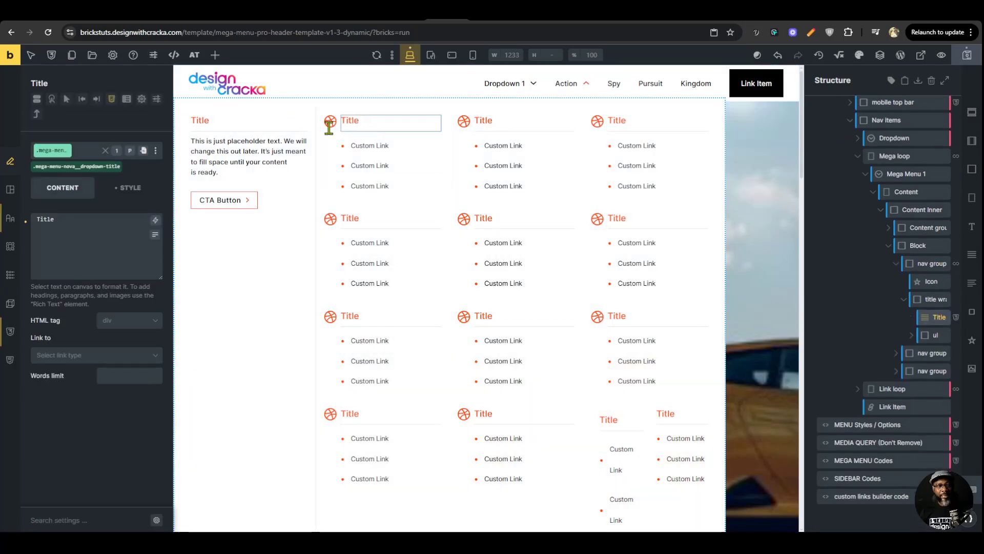
pyautogui.click(105, 219)
pyautogui.press('BackSpace')
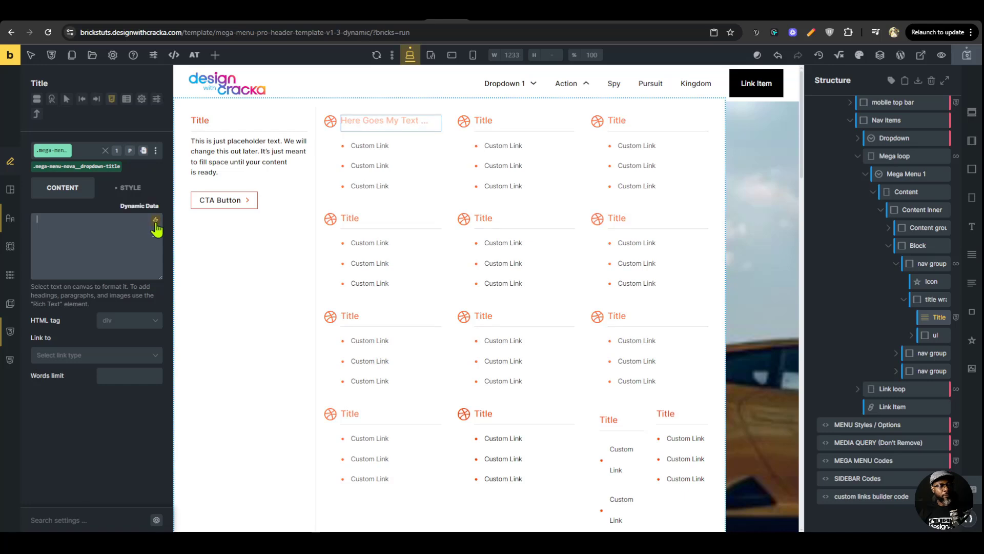
pyautogui.click(155, 220)
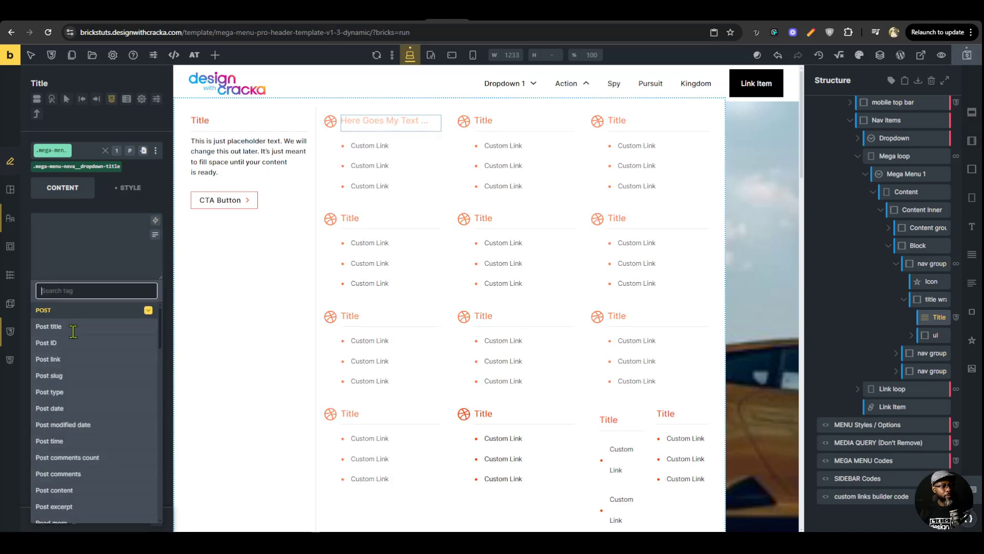
pyautogui.click(53, 331)
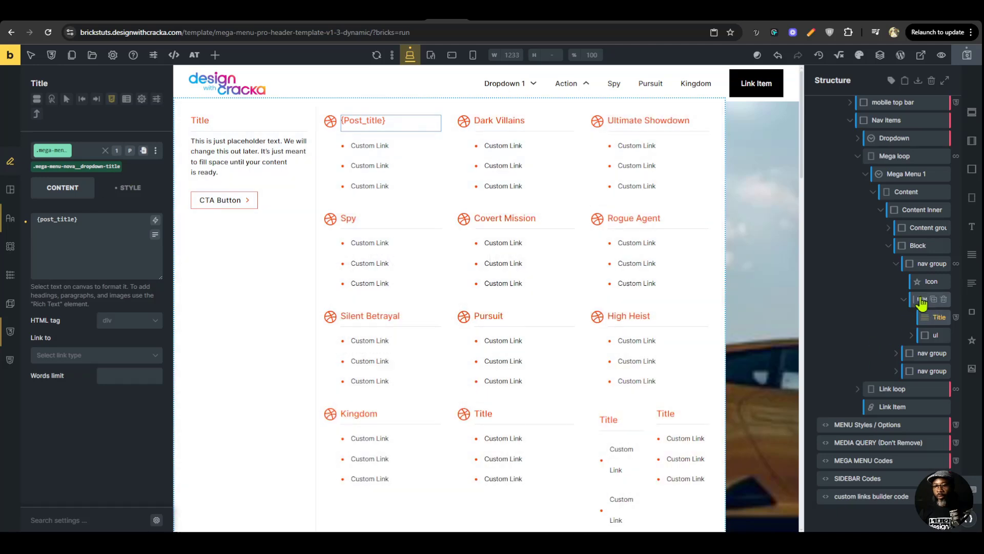
# Limit the looped nav group's query to parent movies by setting Child of to 0.
pyautogui.click(959, 265)
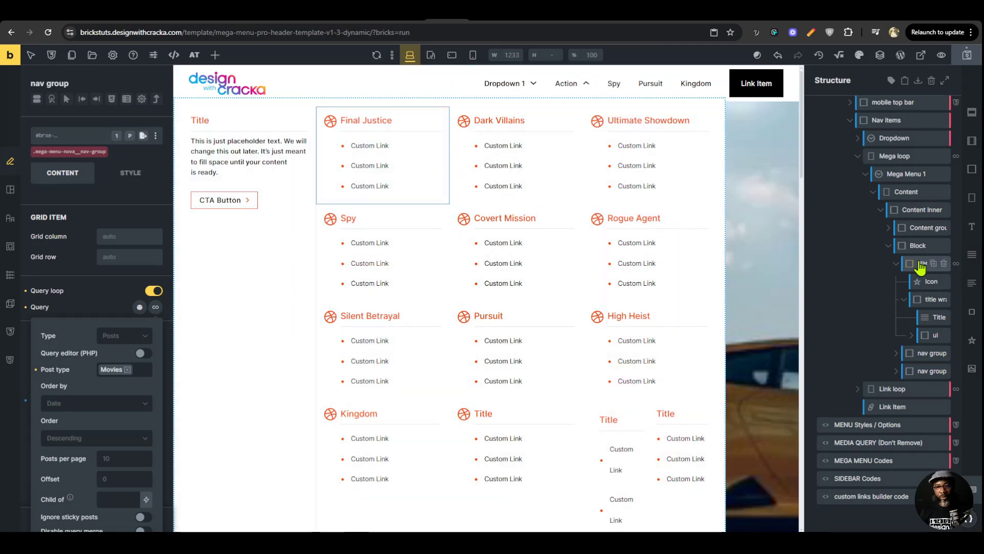
pyautogui.scroll(-3, 105, 293)
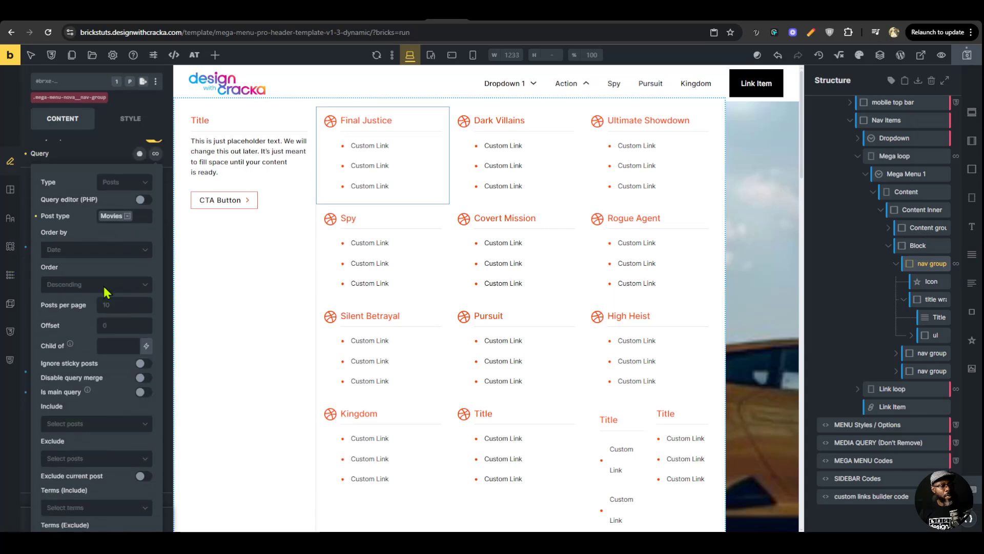
pyautogui.click(112, 347)
pyautogui.write('0')
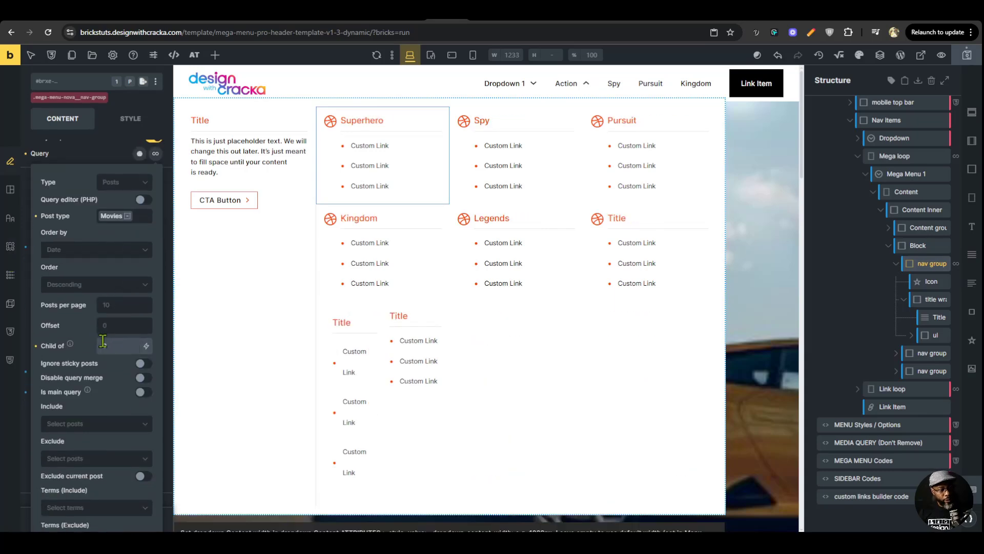
# Save the template and check the nav groups in the Action and Fantasy mega menus on the live preview page.
pyautogui.click(967, 55)
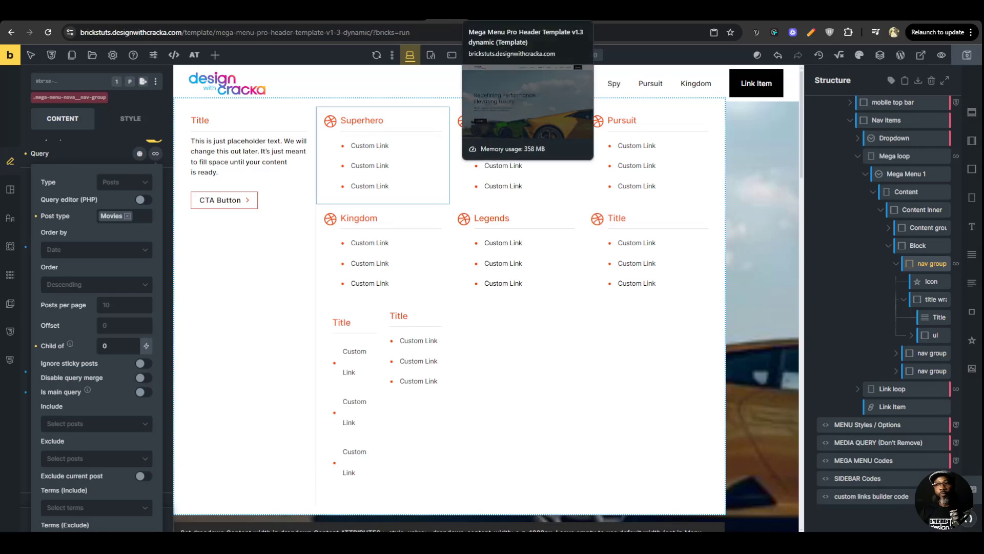
pyautogui.click(492, 23)
pyautogui.moveTo(527, 69)
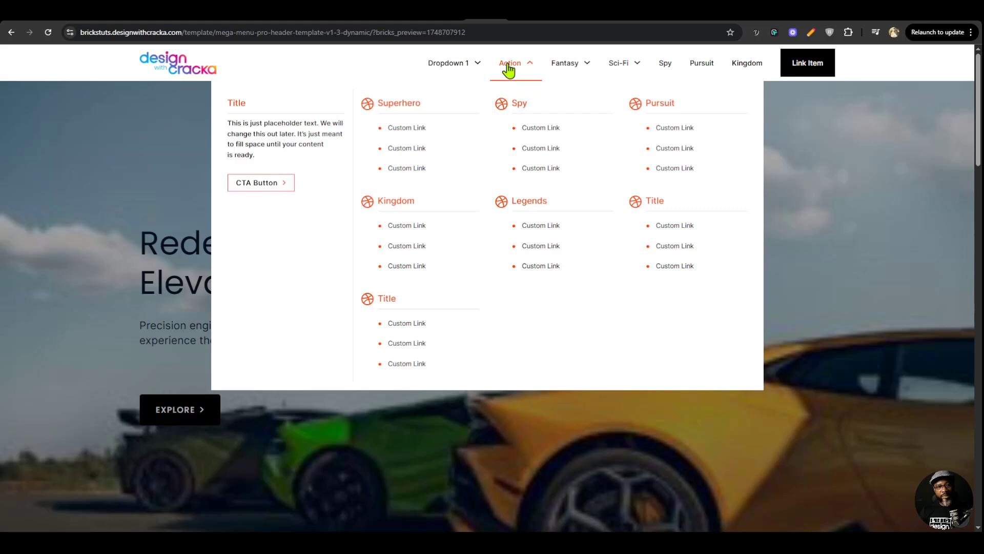
pyautogui.moveTo(583, 62)
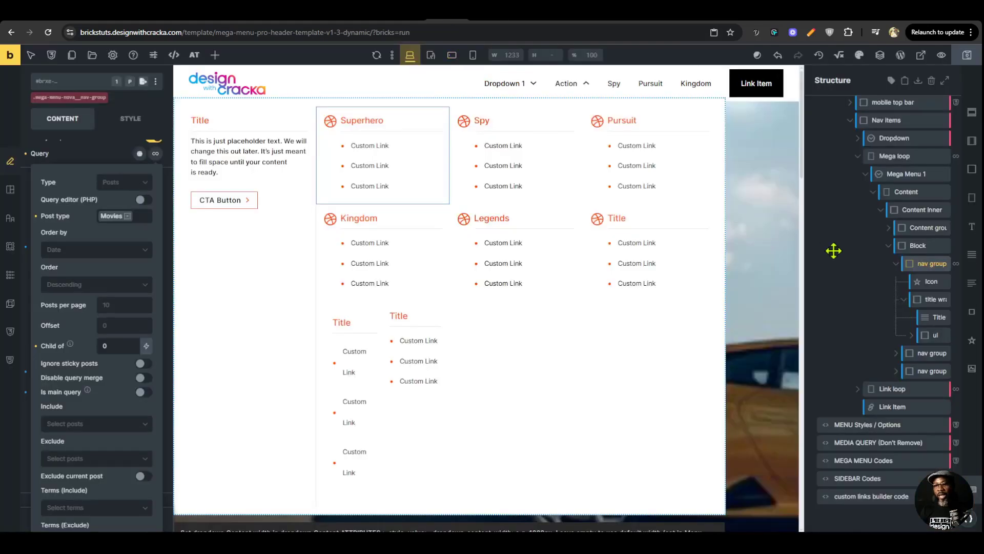
# In the builder, add a taxonomy query to the nav group's loop using the Movie Categories (Movie) taxonomy.
pyautogui.scroll(-8, 81, 356)
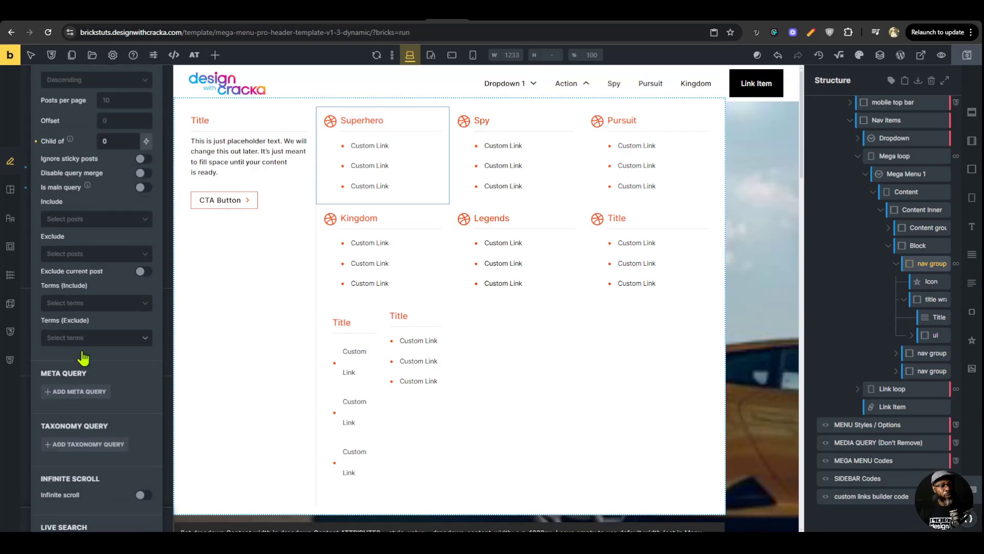
pyautogui.click(91, 239)
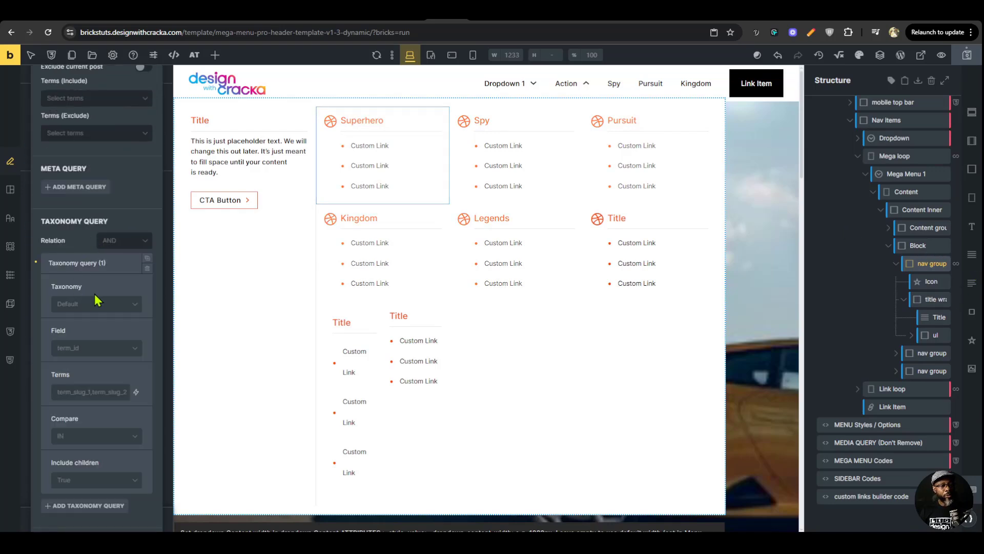
pyautogui.click(104, 305)
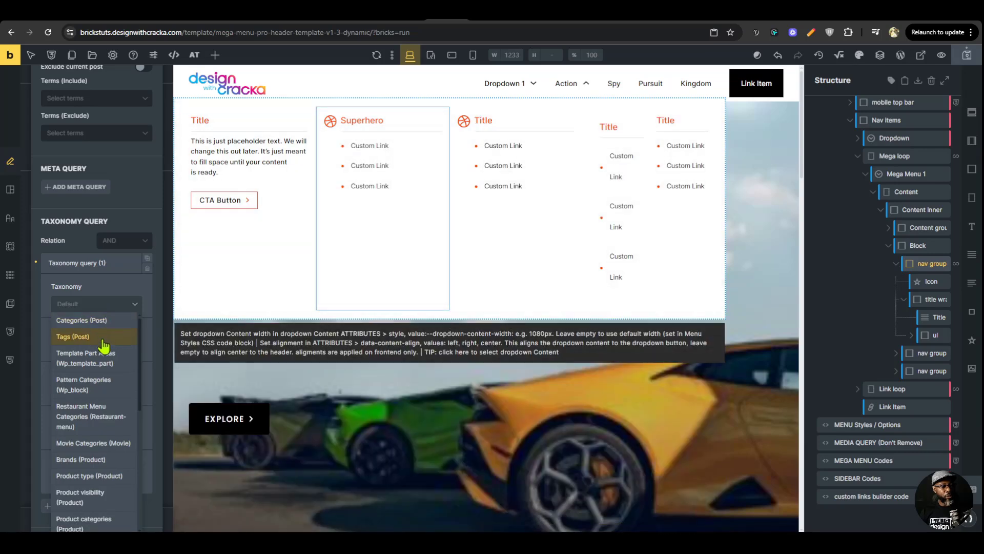
pyautogui.click(98, 444)
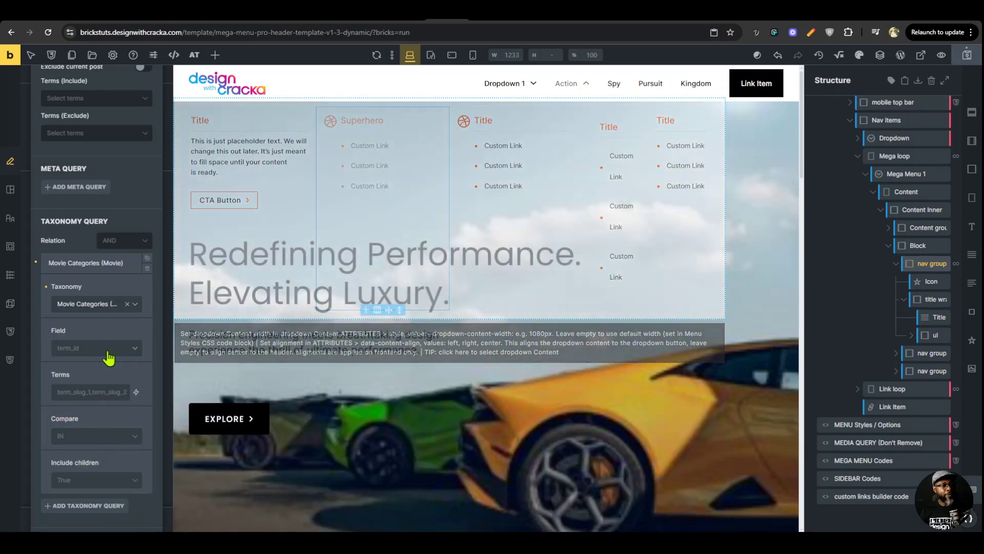
# Match the taxonomy query by term_id and set its Terms to the dynamic {term_id} tag.
pyautogui.scroll(-2, 110, 358)
pyautogui.click(114, 250)
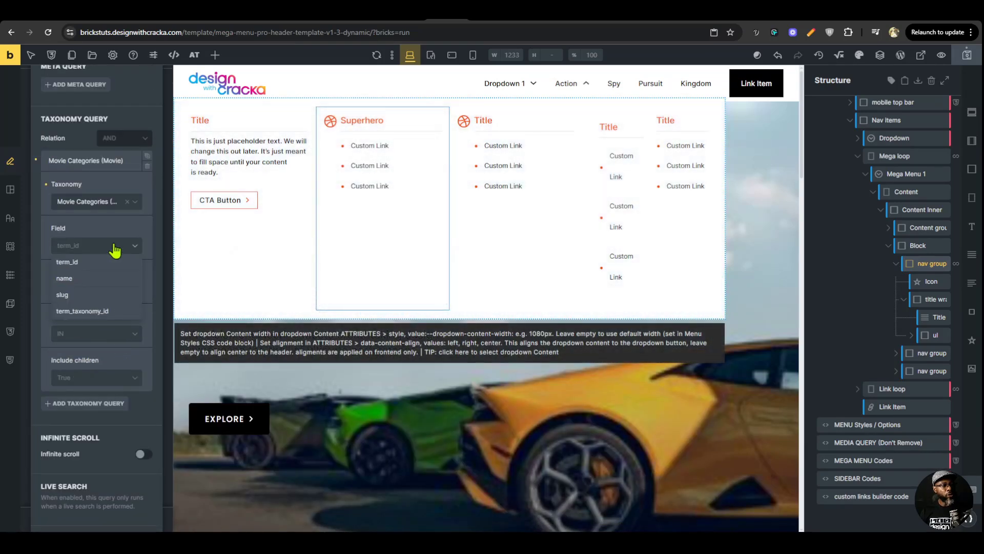
pyautogui.click(104, 264)
pyautogui.click(136, 289)
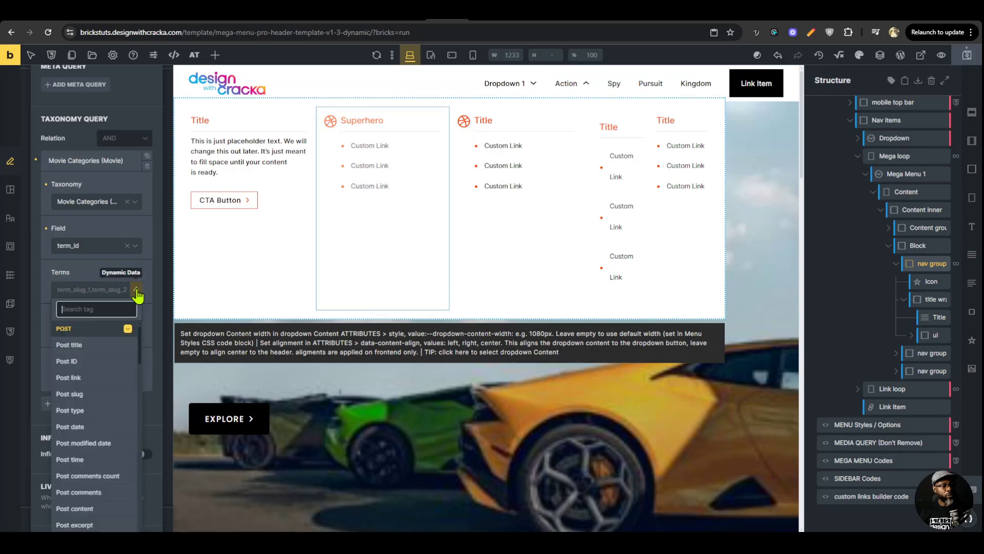
pyautogui.write('term')
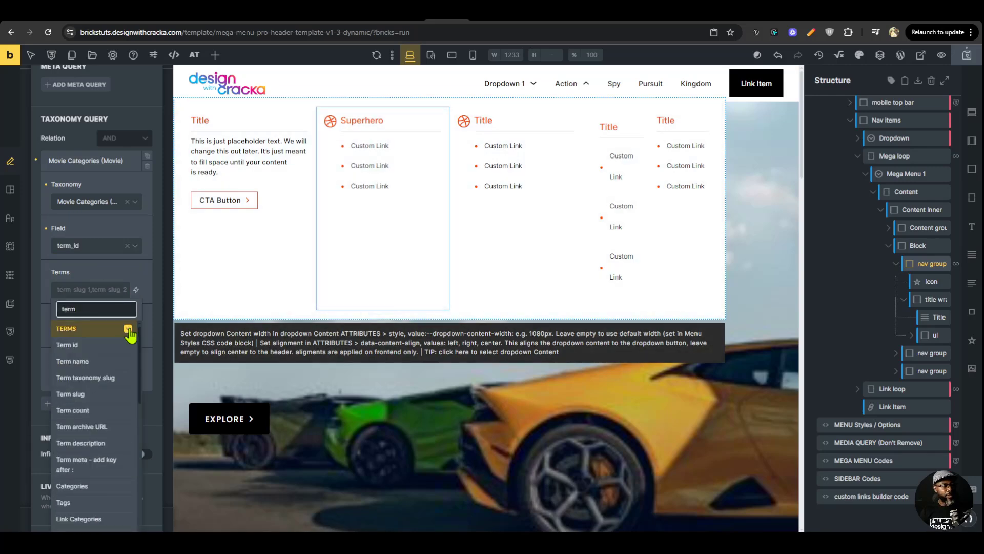
pyautogui.click(98, 351)
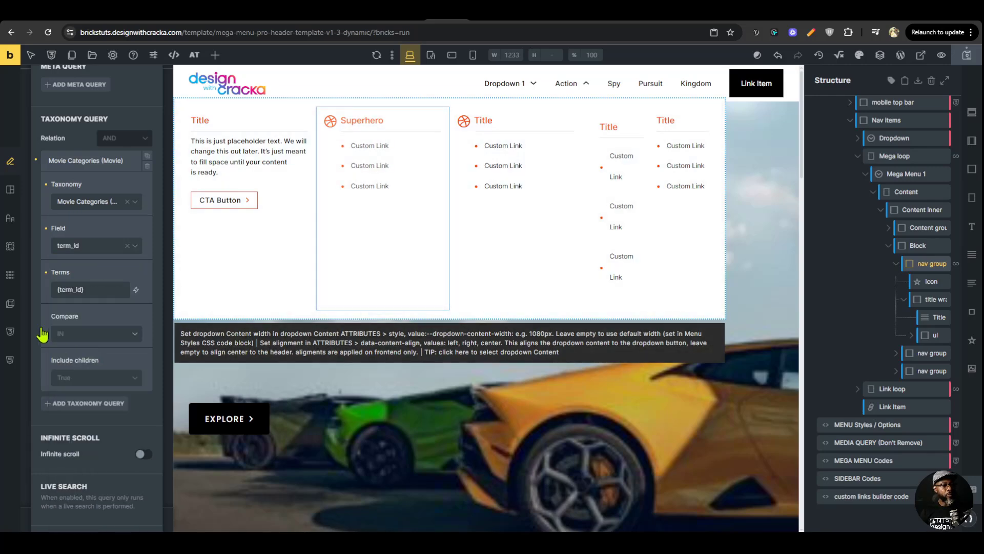
# Save the template, then reload the live preview and compare the Action, Fantasy and Sci-Fi mega menus.
pyautogui.click(970, 58)
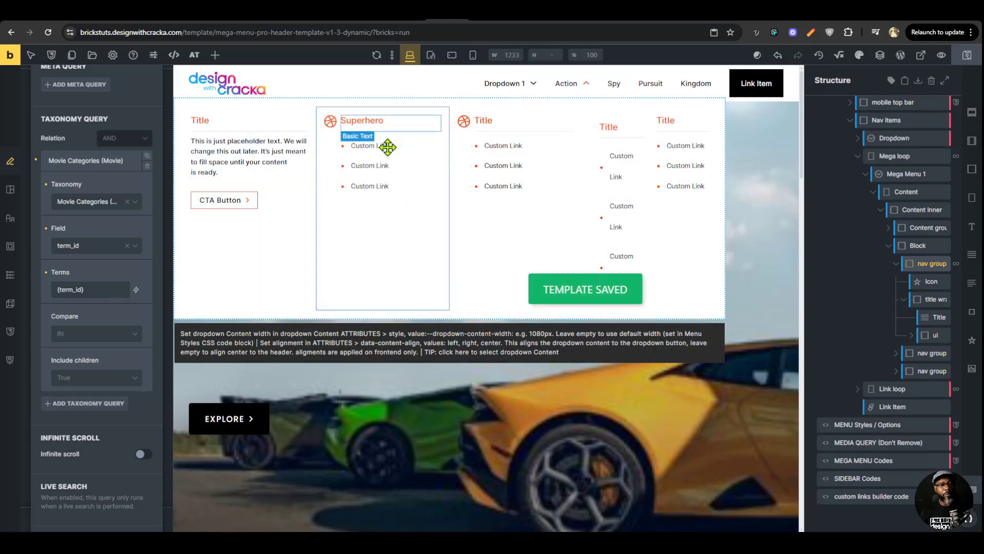
pyautogui.click(479, 20)
pyautogui.hotkey('ctrl', 'r')
pyautogui.moveTo(518, 67)
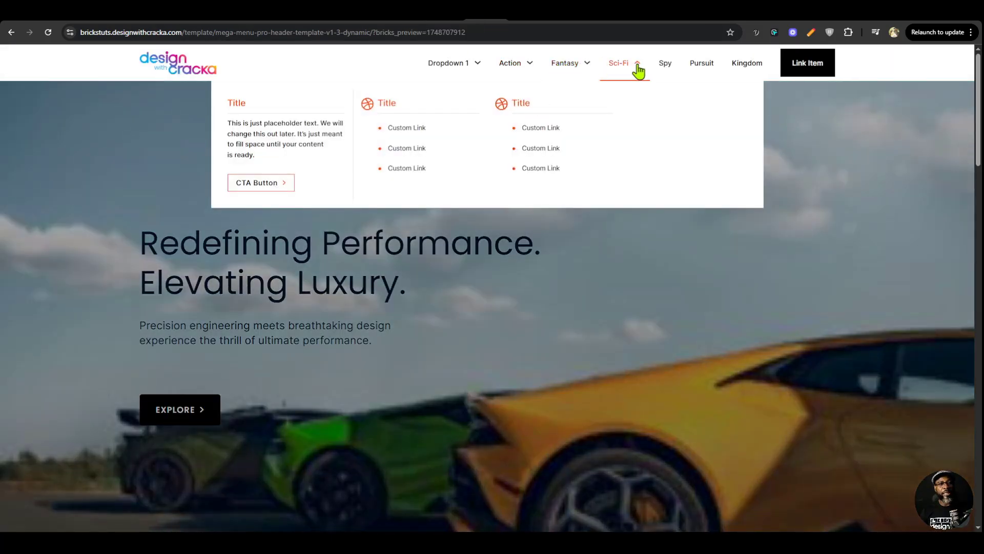
pyautogui.moveTo(566, 72)
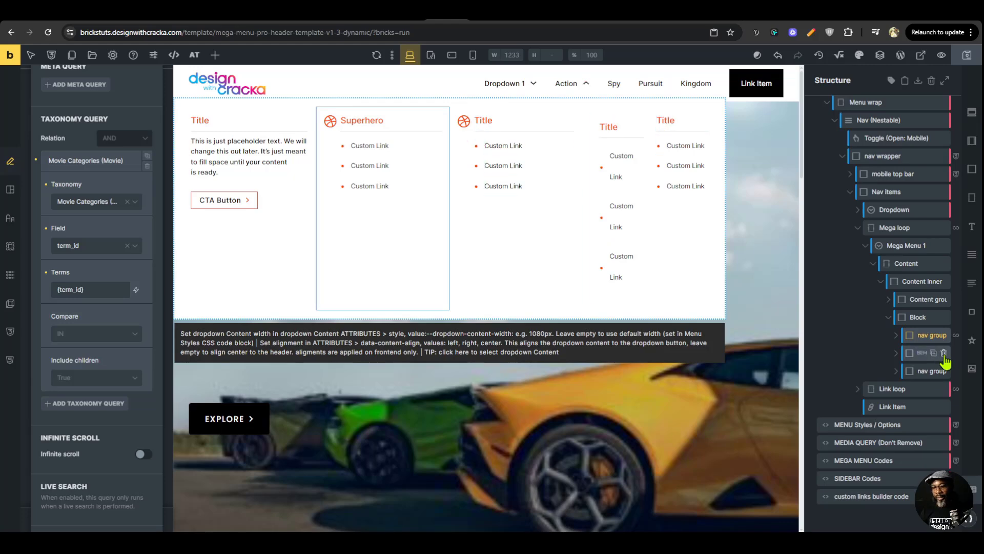
# Delete the two static nav groups below the looped one in the Block and check the mega menus on the live preview page.
pyautogui.click(943, 354)
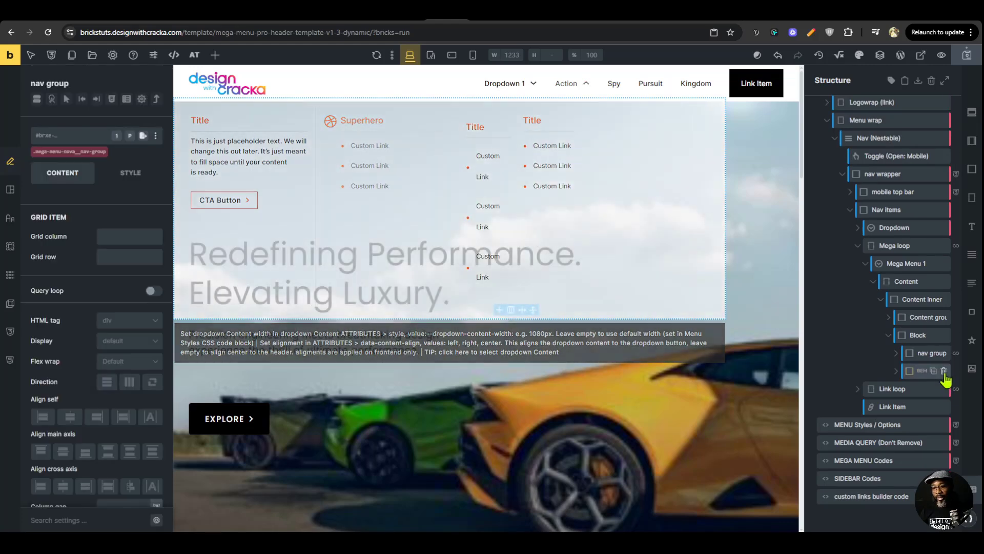
pyautogui.click(943, 371)
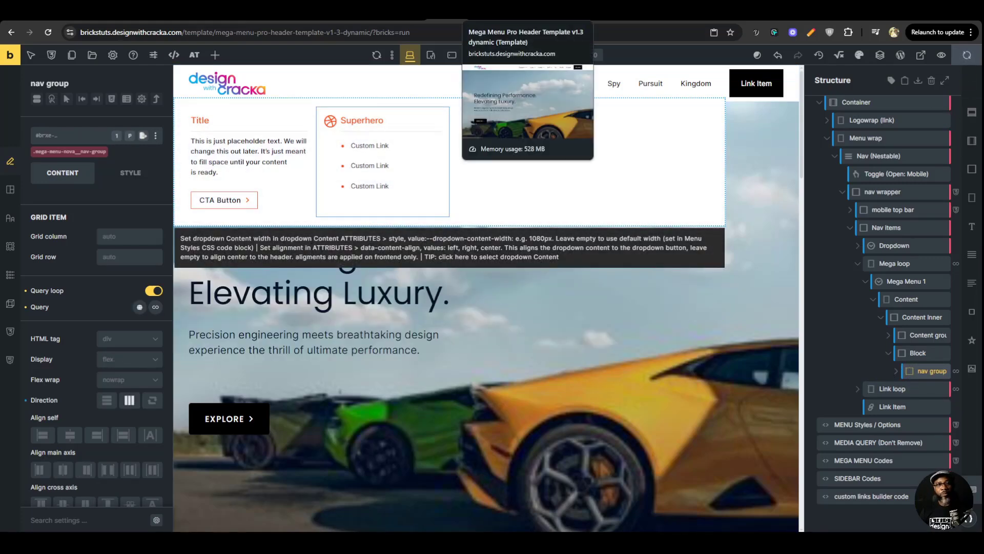
pyautogui.click(487, 21)
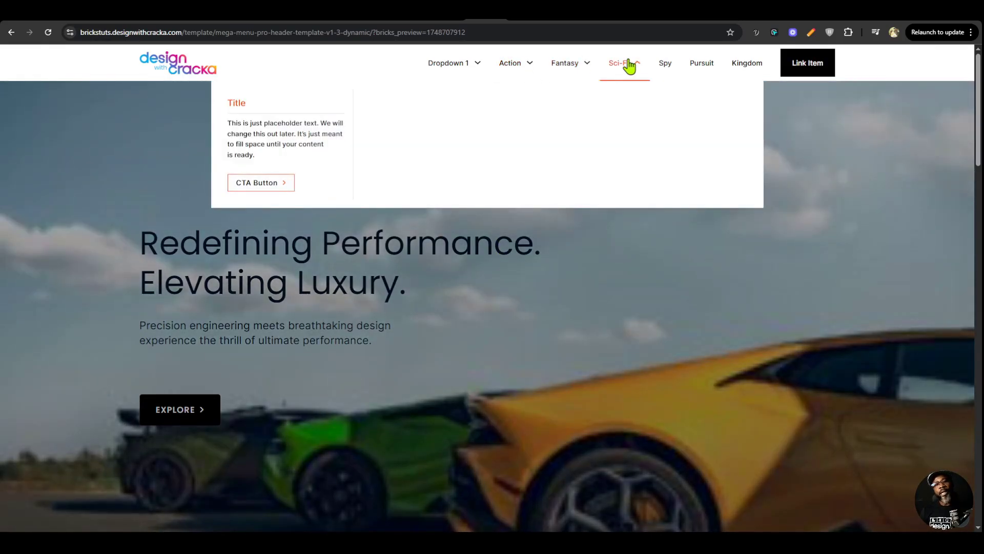
pyautogui.moveTo(565, 63)
pyautogui.moveTo(517, 75)
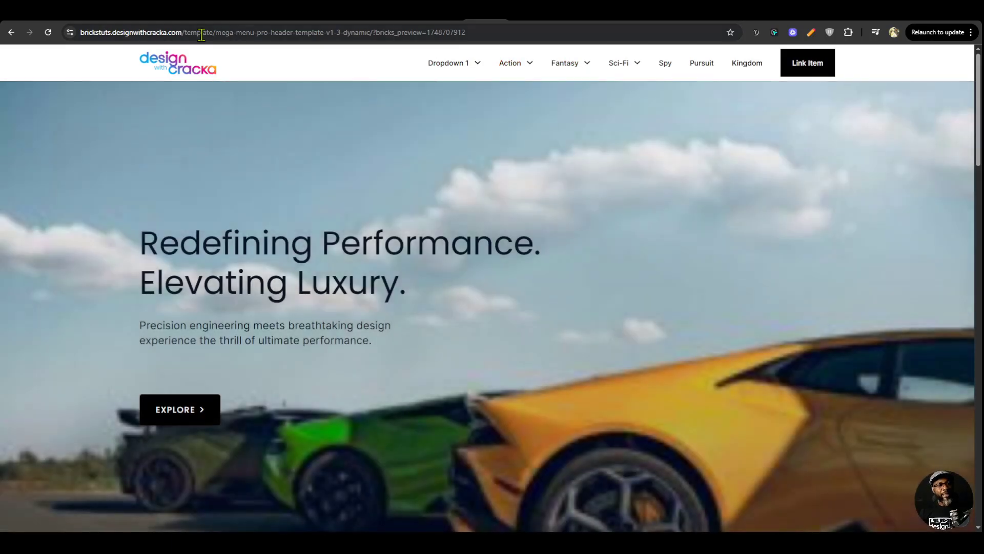
# Load the Dynamic Nav page at brickstuts.designwithcracka.com/dynamic-nav/ in place of the template preview.
pyautogui.moveTo(201, 32); pyautogui.dragTo(527, 24)
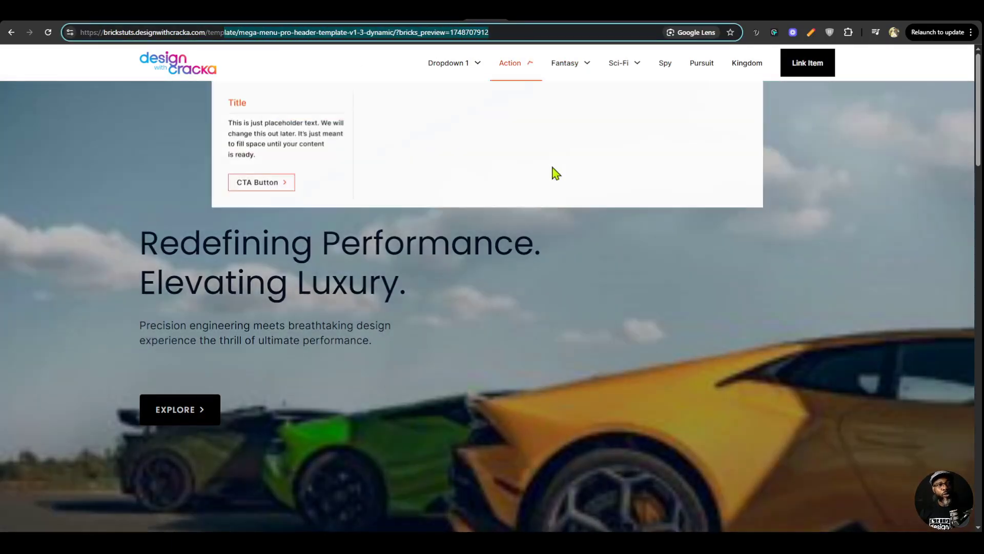
pyautogui.click(574, 293)
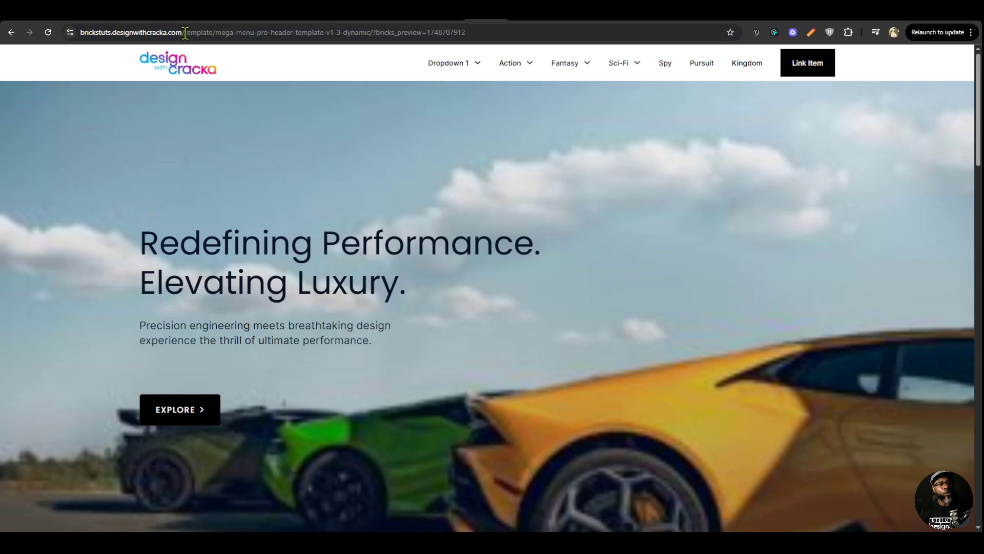
pyautogui.moveTo(185, 33); pyautogui.dragTo(549, 38)
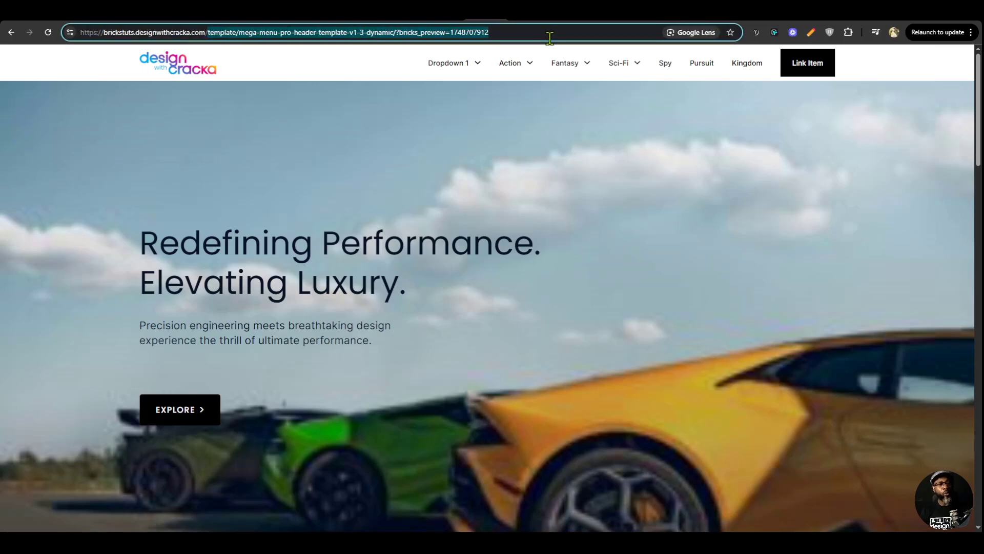
pyautogui.write('designwithcracka.com/d')
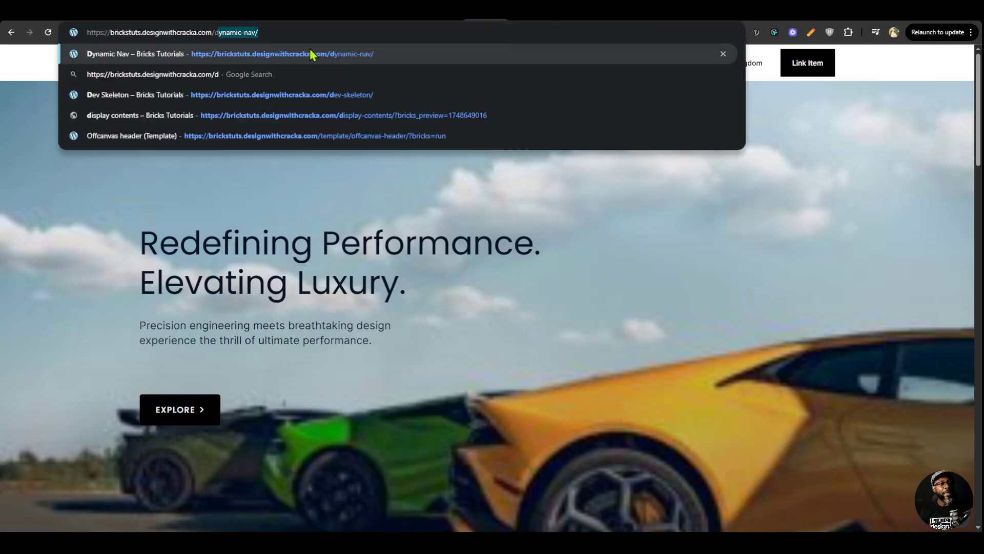
pyautogui.click(311, 53)
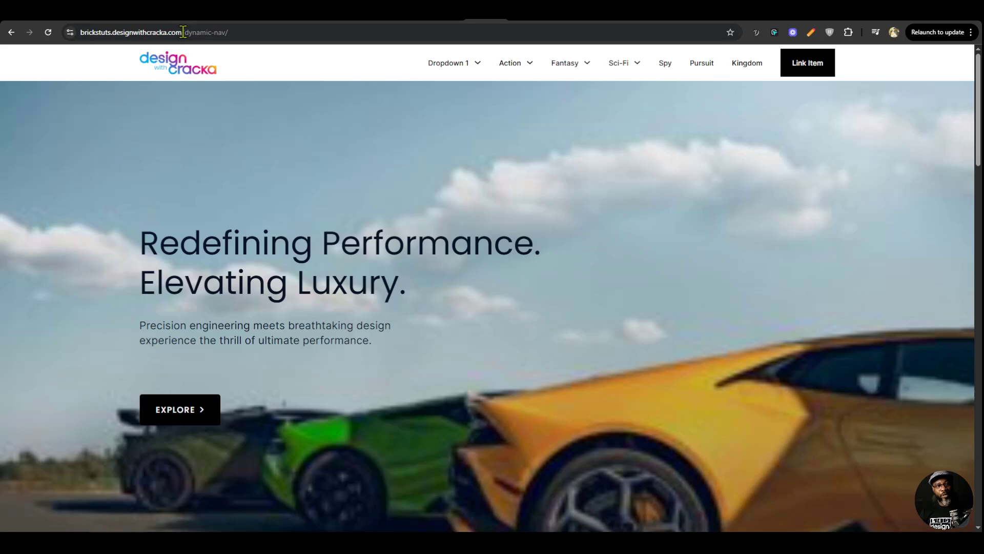
# Examine the nav group titles and placeholder links in the Action, Fantasy and Sci-Fi mega menus on the live page.
pyautogui.moveTo(517, 68)
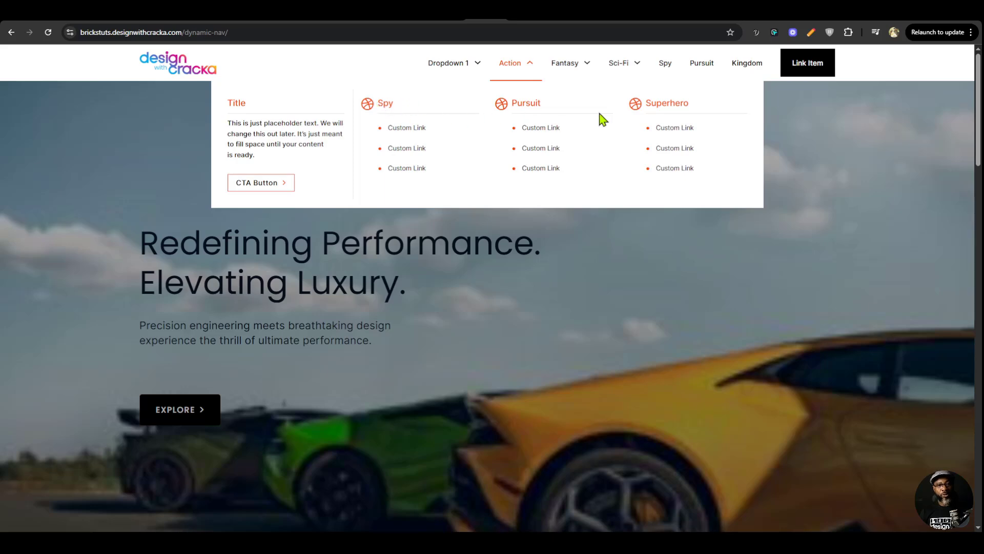
pyautogui.moveTo(584, 67)
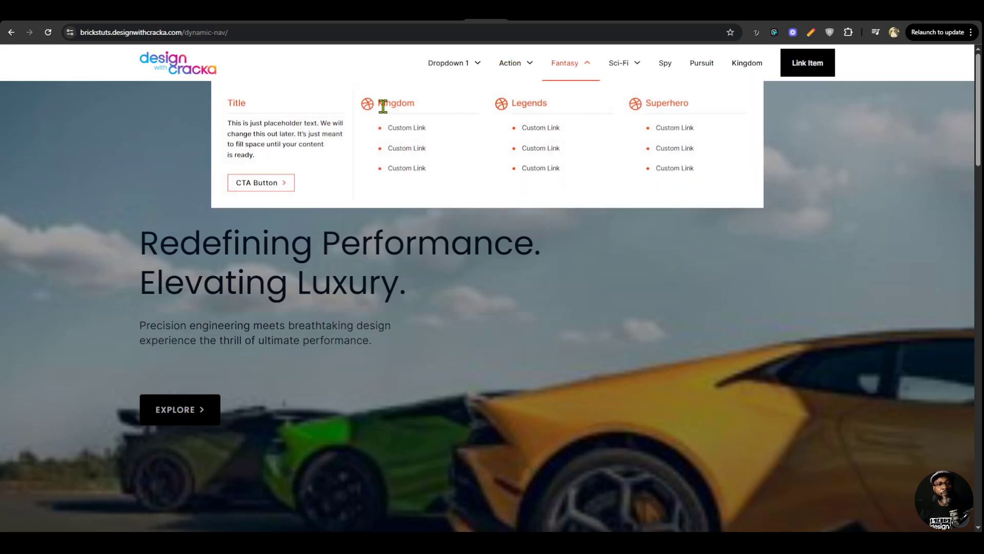
pyautogui.moveTo(629, 61)
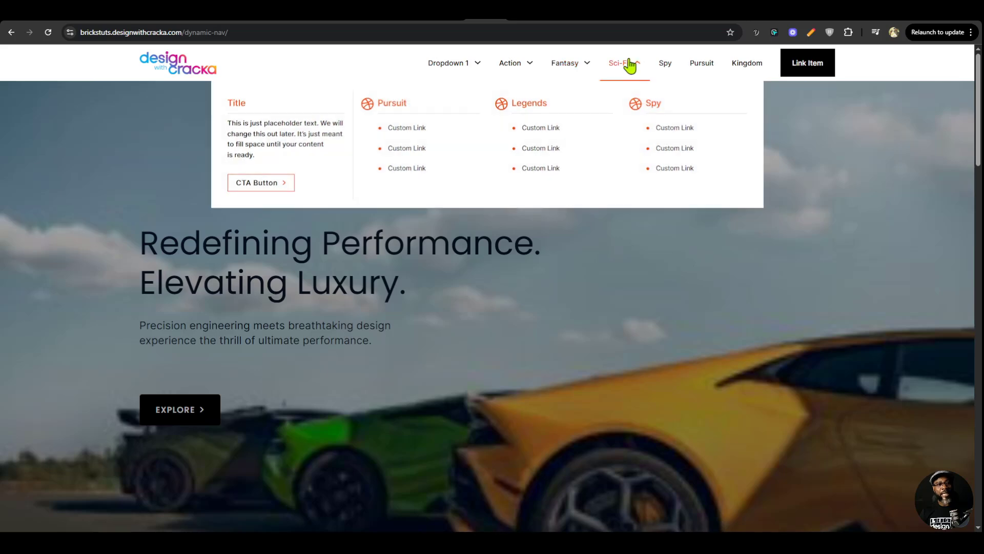
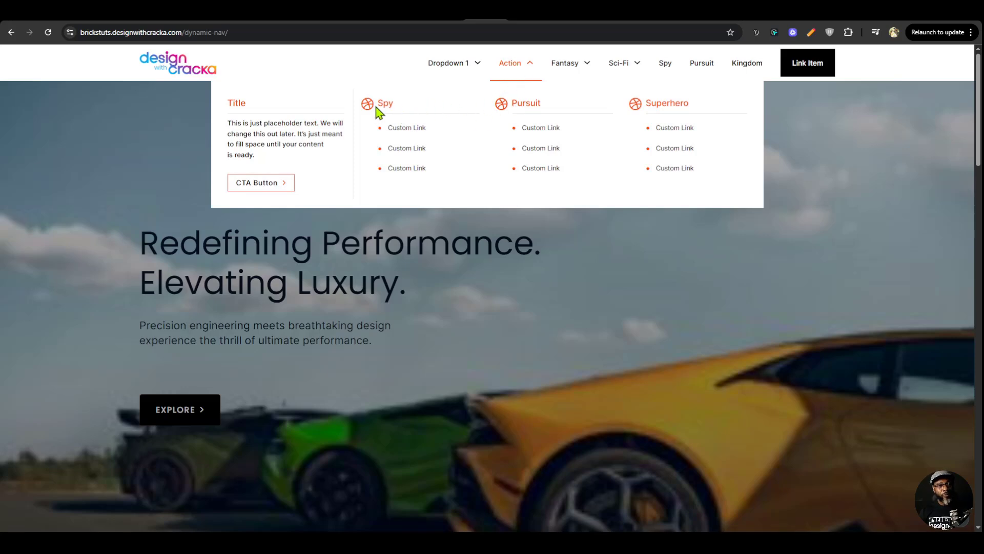
pyautogui.moveTo(380, 104); pyautogui.dragTo(584, 110)
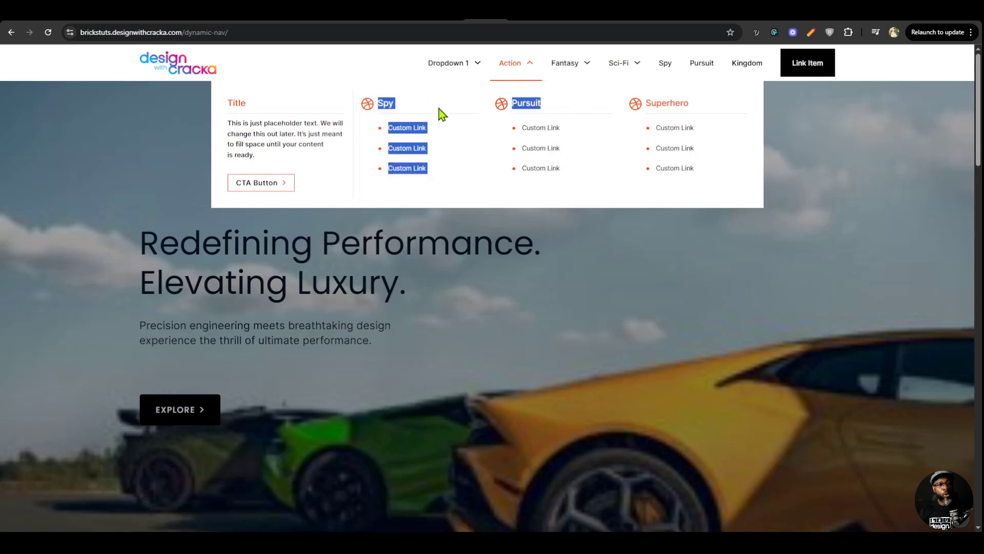
pyautogui.click(400, 106)
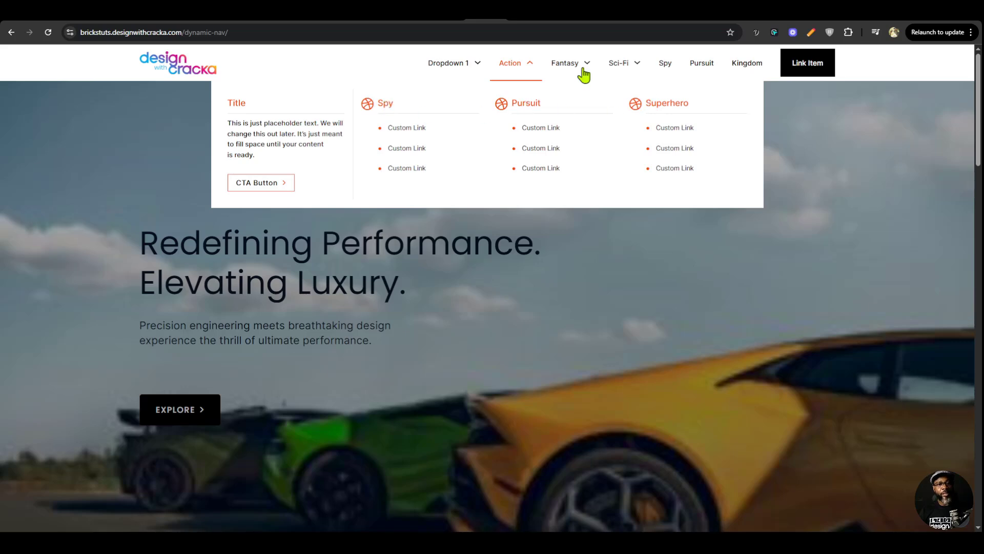
pyautogui.doubleClick(381, 101)
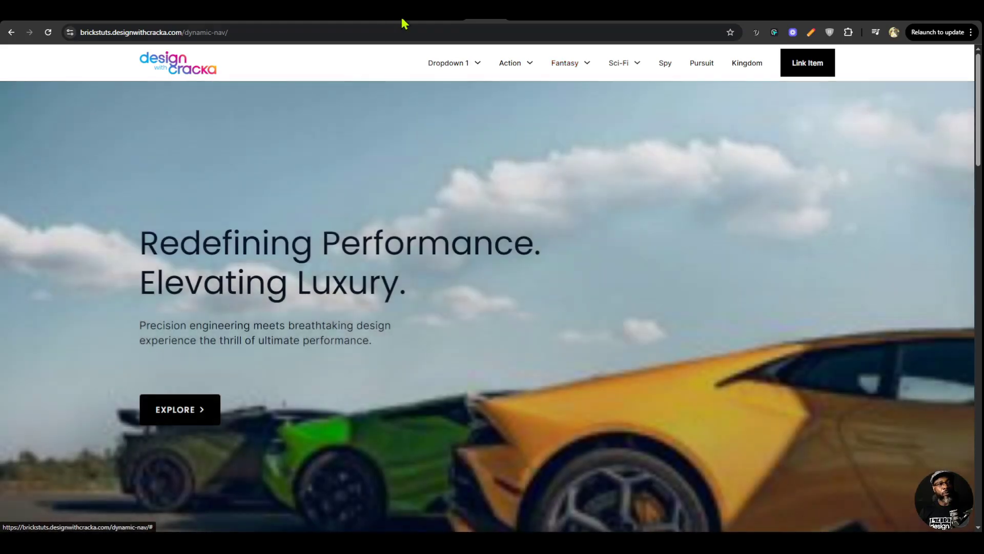
pyautogui.click(405, 23)
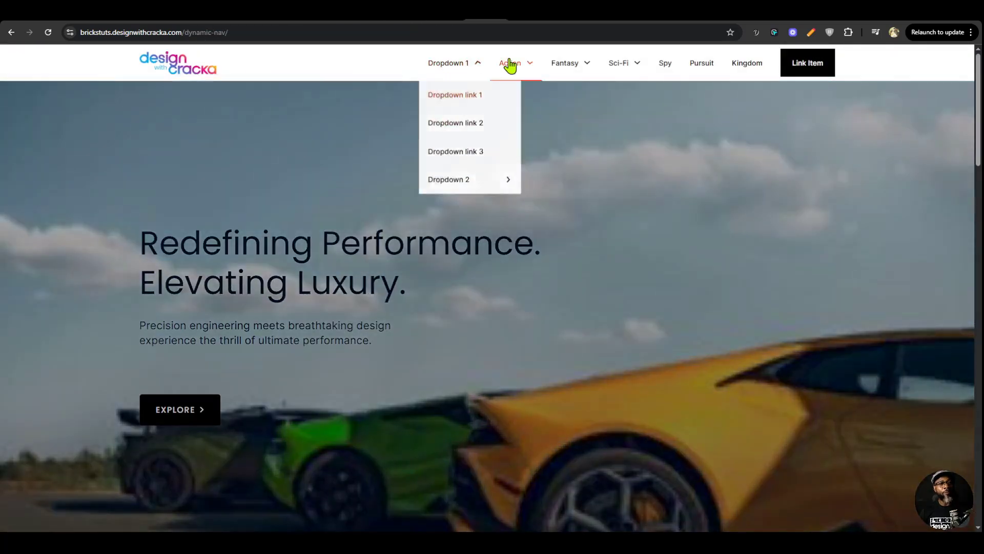
pyautogui.moveTo(510, 63)
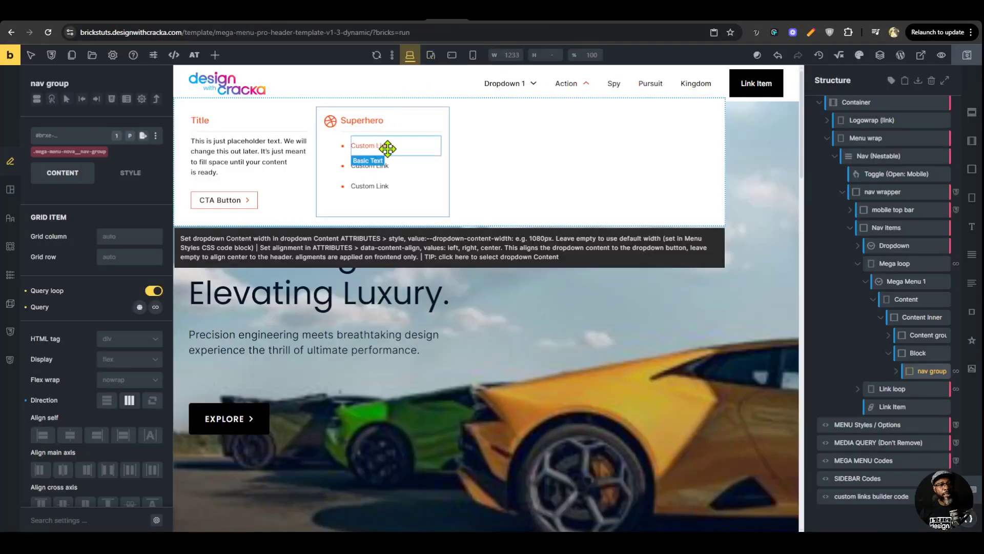
# In the builder, delete two of the three li items in the nav group's ul, keeping a single li.
pyautogui.click(387, 148)
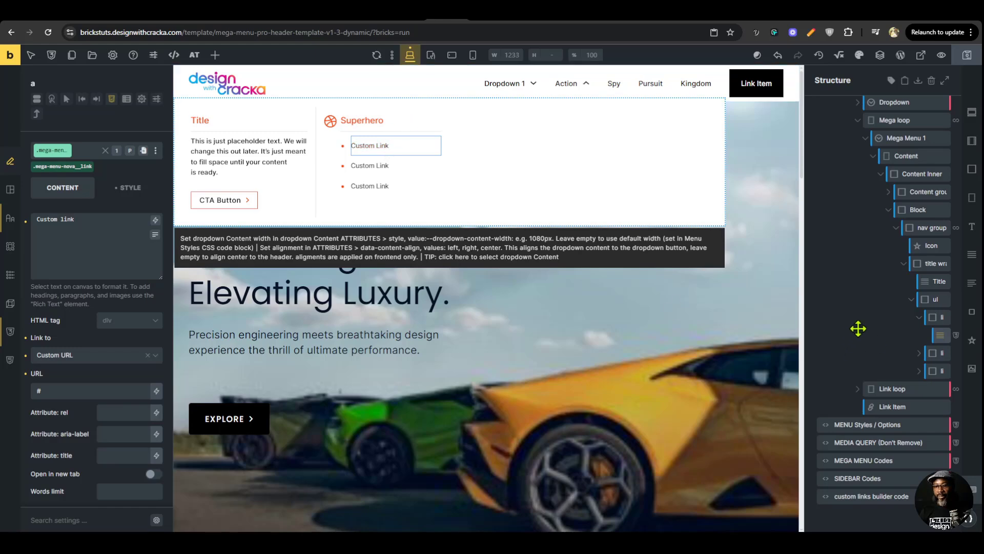
pyautogui.click(911, 330)
pyautogui.moveTo(803, 338); pyautogui.dragTo(739, 339)
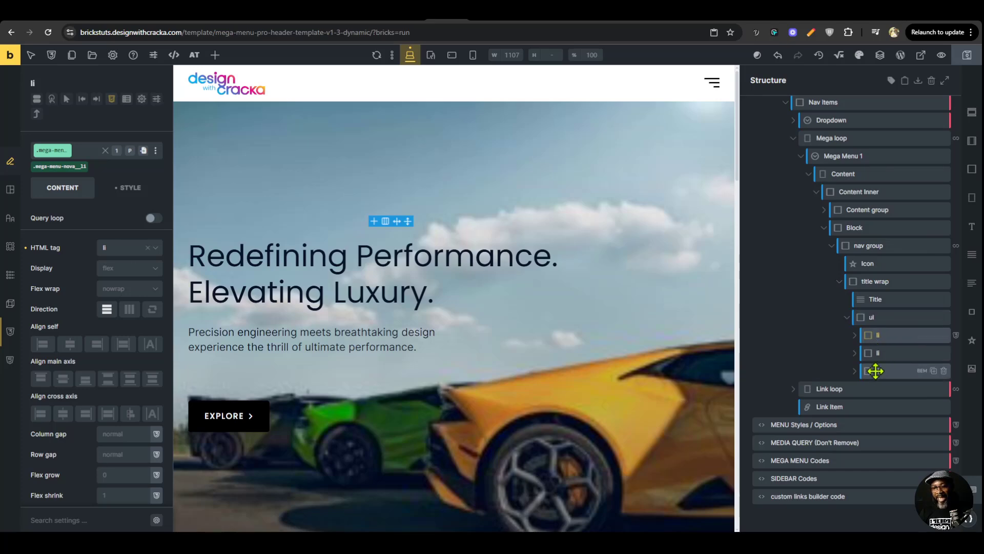
pyautogui.click(943, 371)
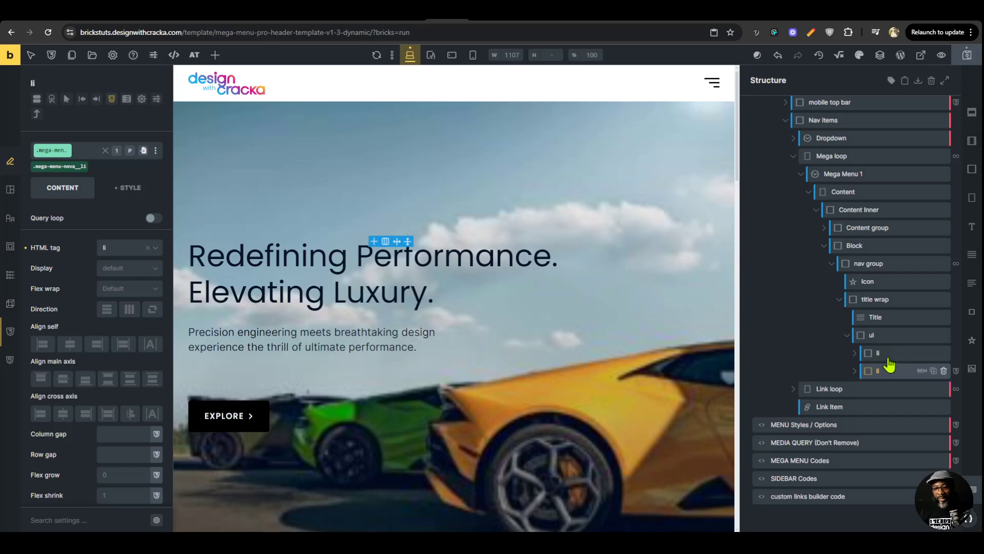
pyautogui.click(944, 370)
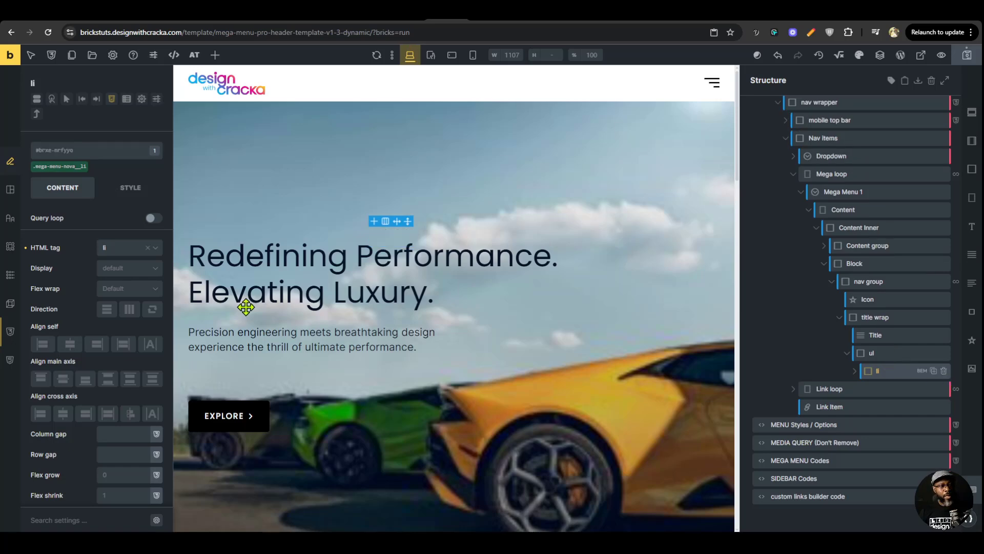
# Enable the query loop on the remaining li and set its post type to Movies.
pyautogui.click(152, 219)
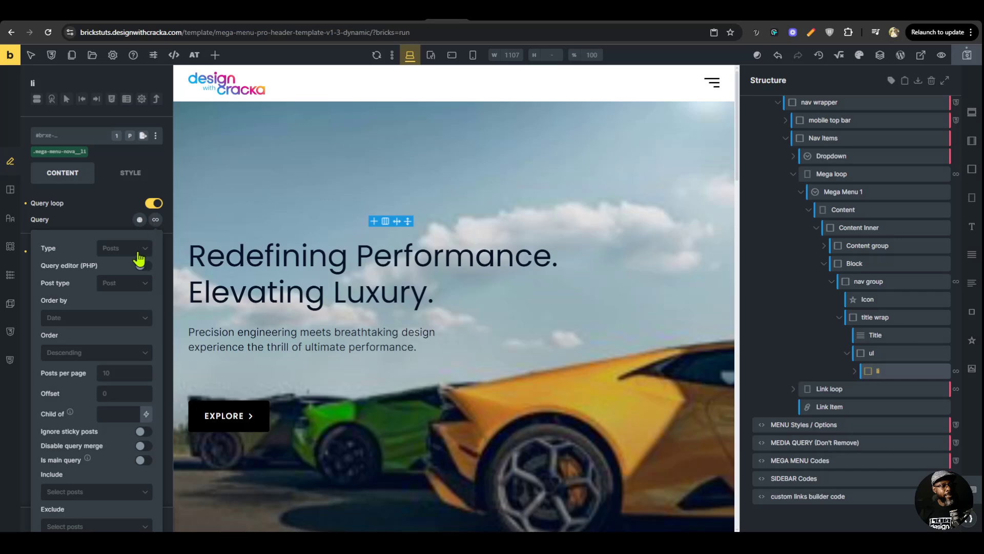
pyautogui.click(126, 294)
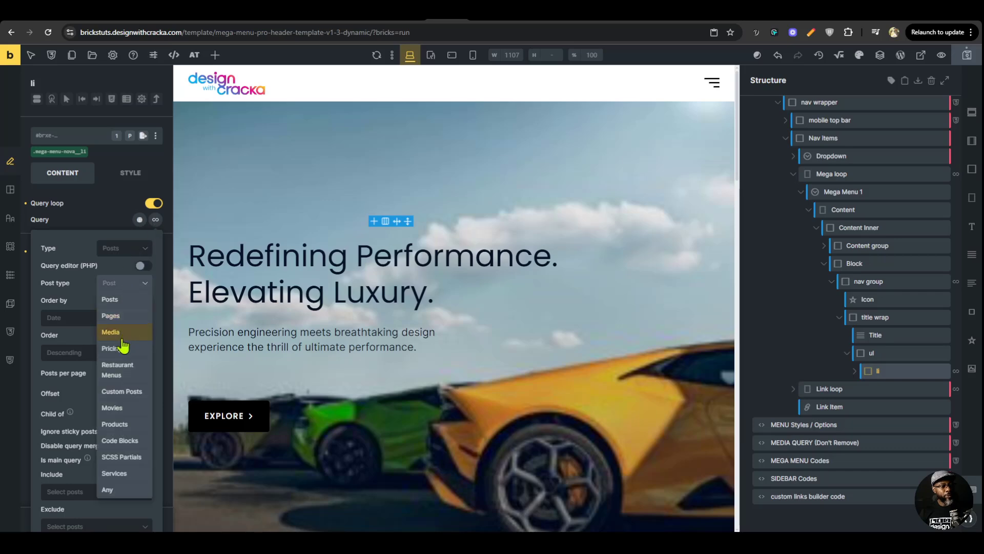
pyautogui.click(119, 410)
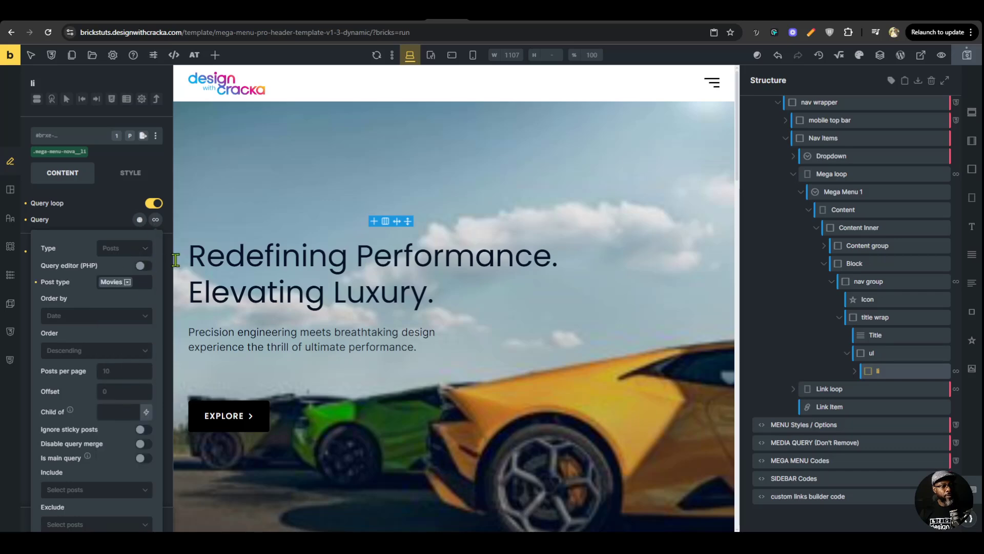
pyautogui.moveTo(742, 237); pyautogui.dragTo(853, 259)
pyautogui.click(810, 263)
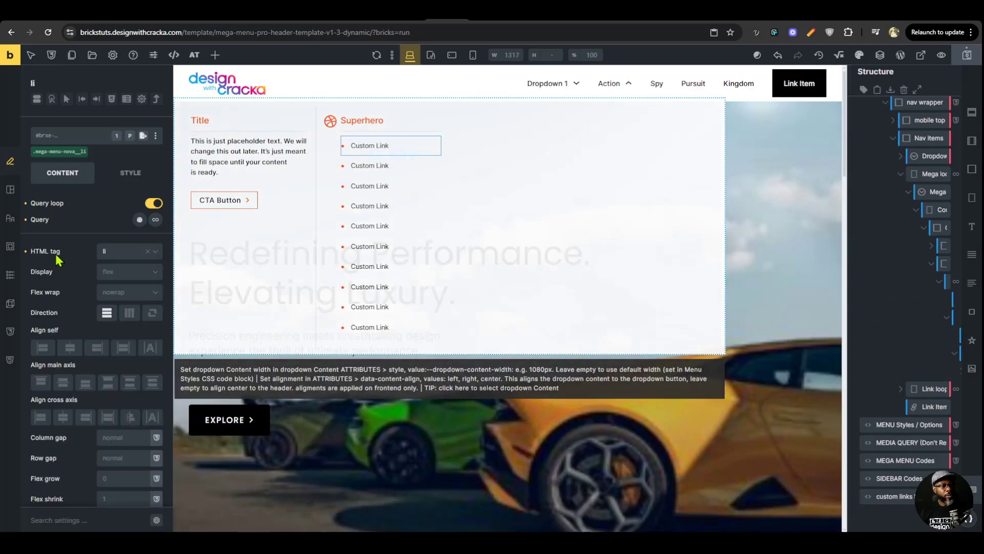
# Set Child of in the li's query to the dynamic {post_id} tag, checking the parent titles on the live page first.
pyautogui.click(156, 220)
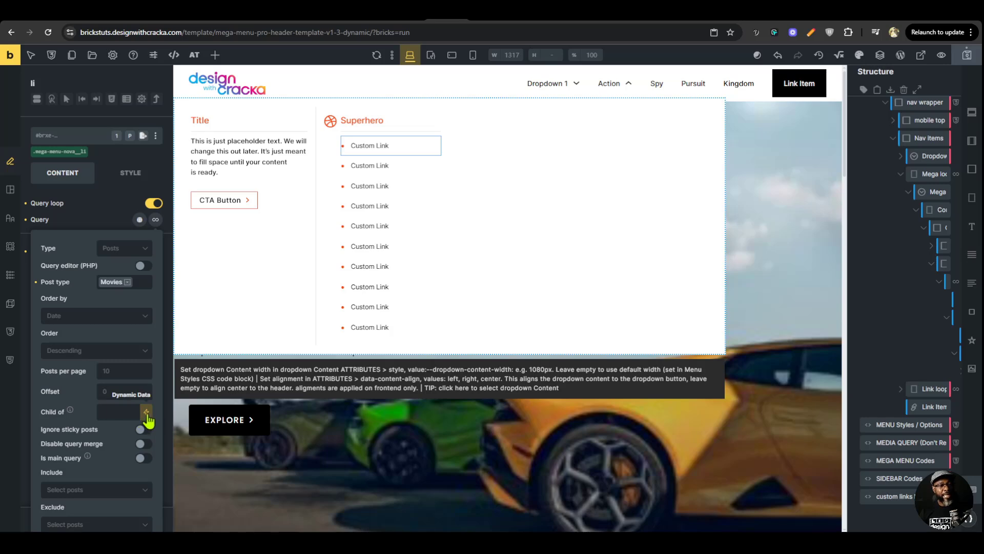
pyautogui.click(484, 14)
pyautogui.moveTo(514, 71)
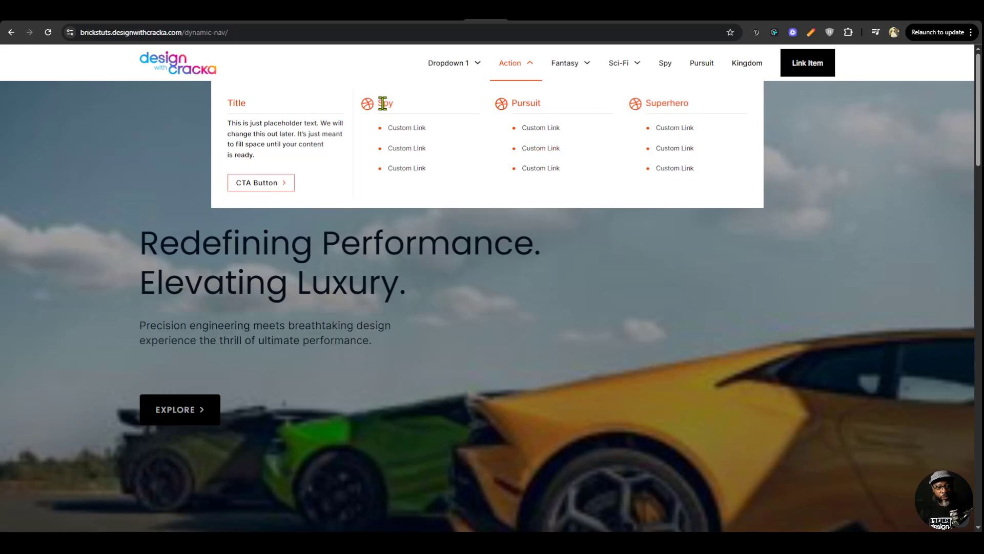
pyautogui.moveTo(380, 103); pyautogui.dragTo(403, 103)
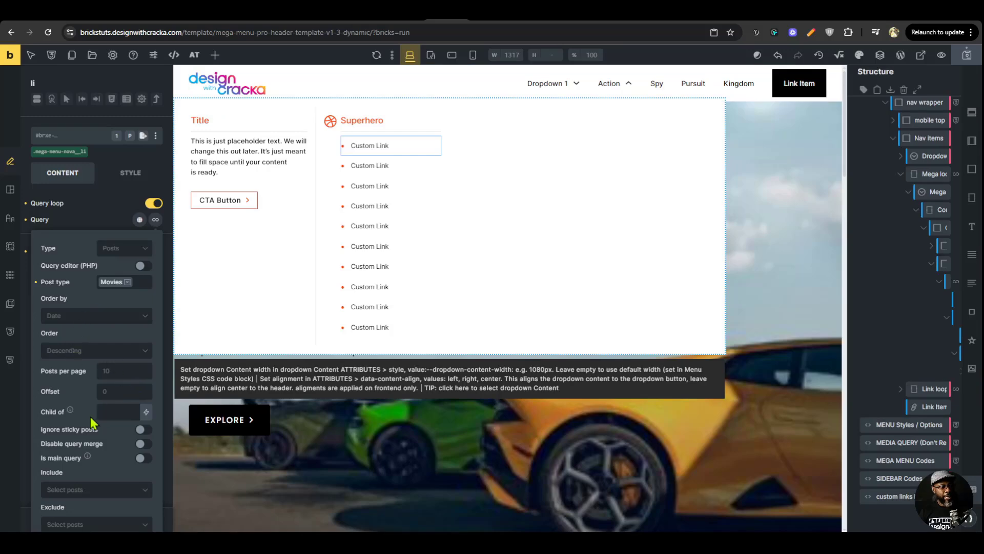
pyautogui.click(146, 412)
pyautogui.scroll(-2, 126, 405)
pyautogui.click(121, 383)
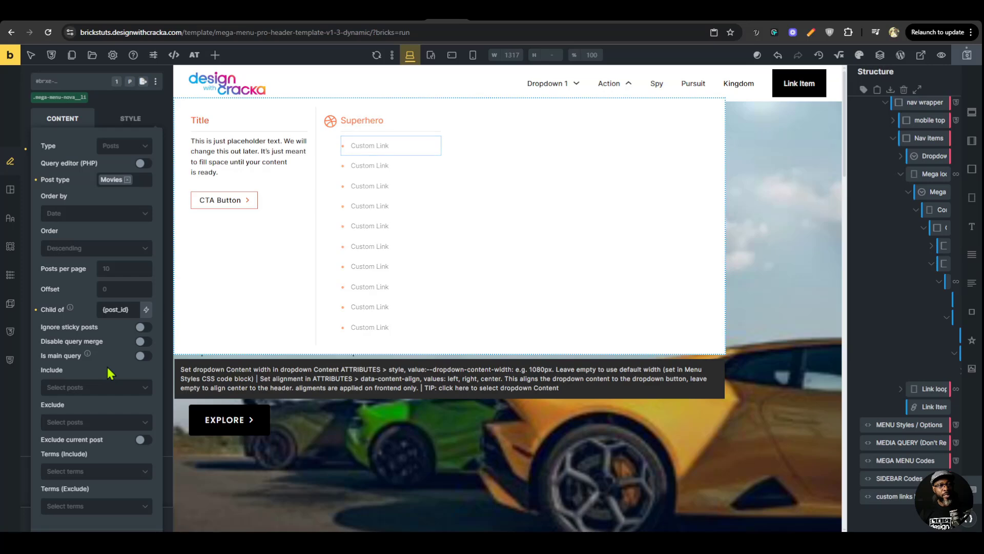
# Replace the text of the link inside the looped li with the dynamic {post_title} tag.
pyautogui.click(376, 146)
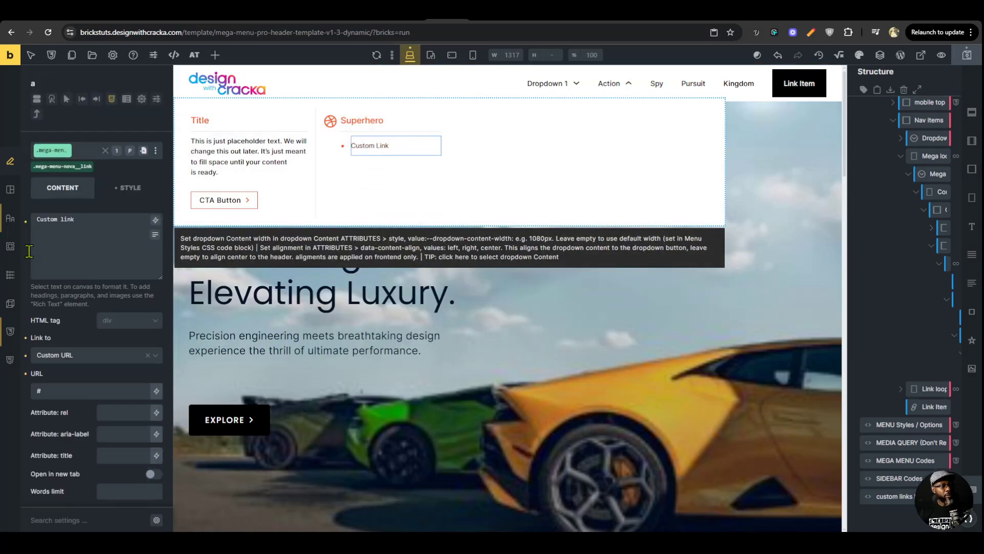
pyautogui.click(99, 215)
pyautogui.press('BackSpace')
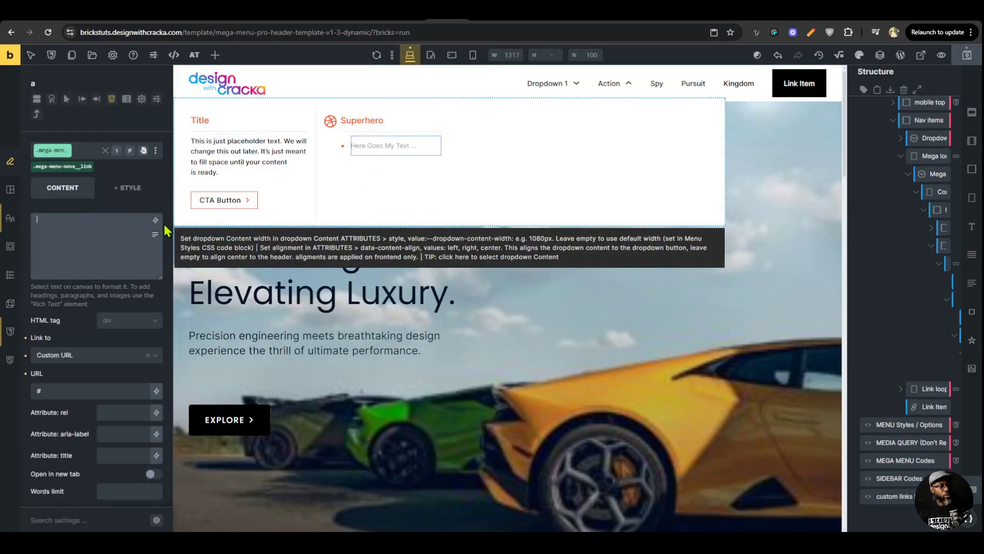
pyautogui.click(156, 221)
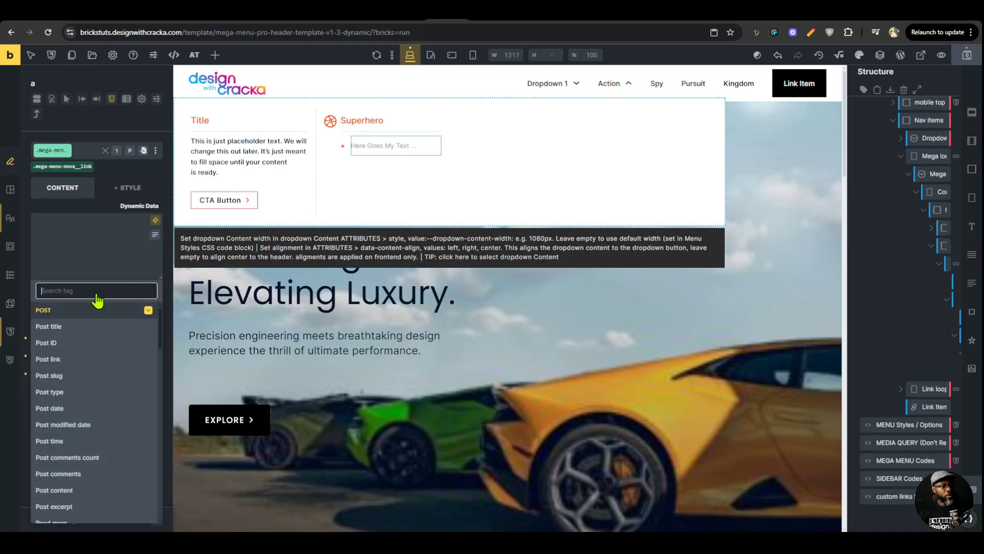
pyautogui.click(76, 326)
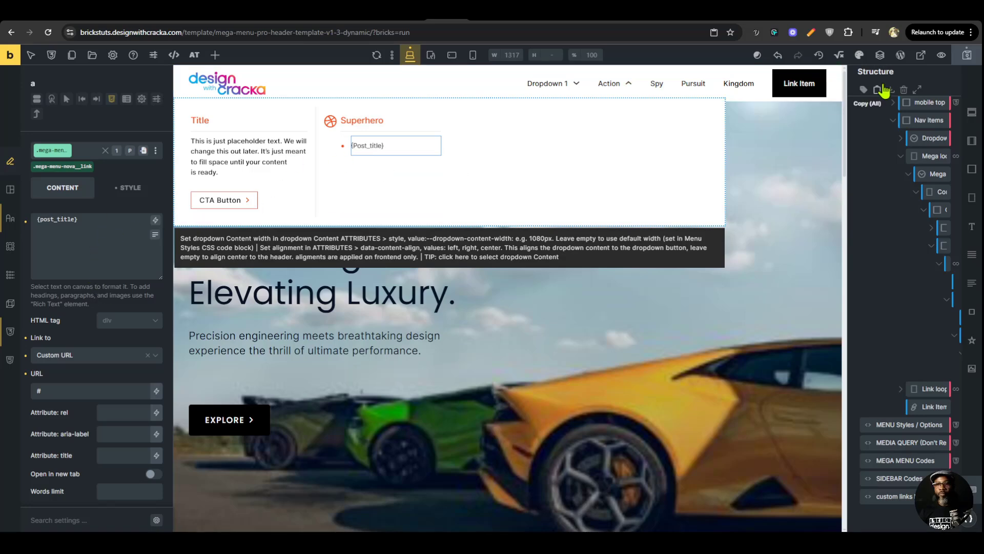
# Save the template and check the child links in the Action, Fantasy and Sci-Fi mega menus on the live page.
pyautogui.hotkey('ctrl', 's')
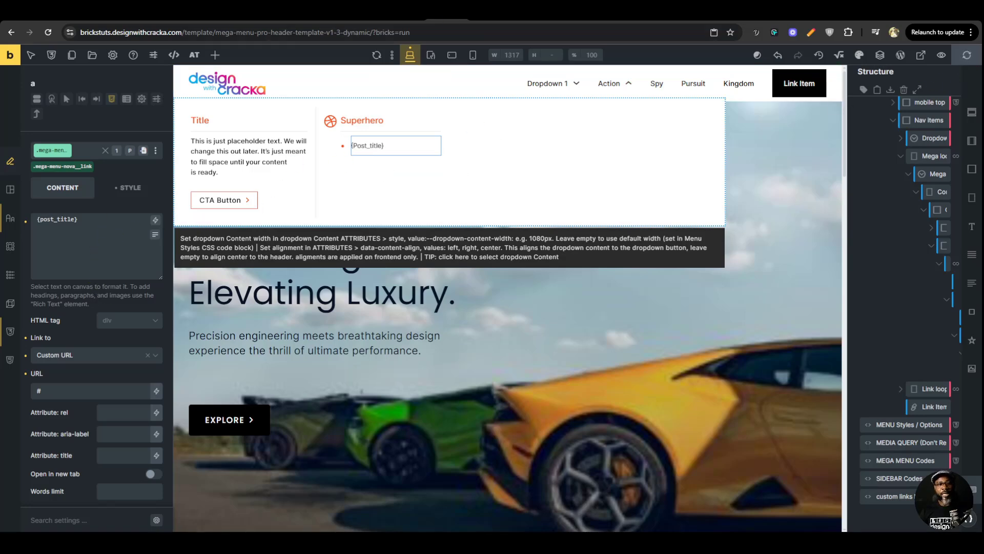
pyautogui.click(487, 12)
pyautogui.moveTo(521, 68)
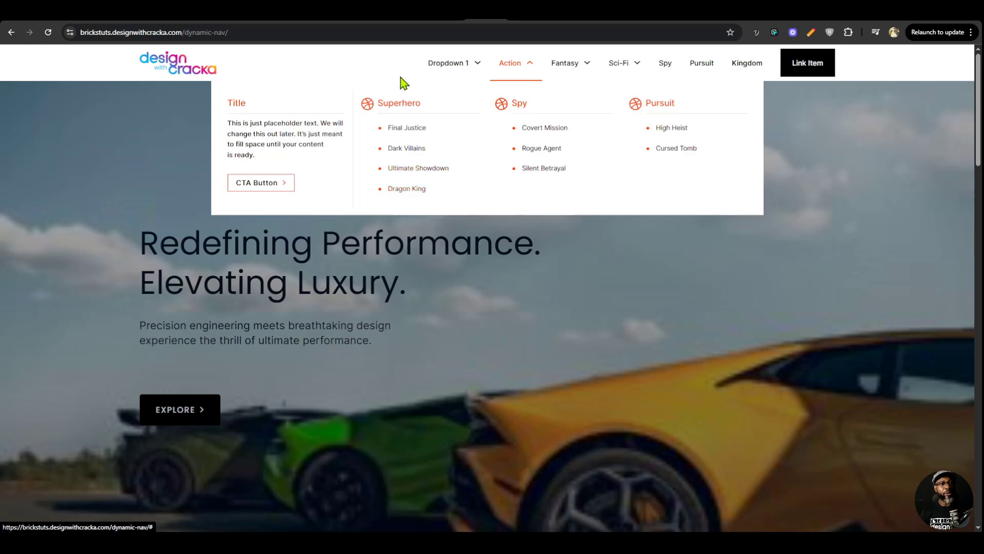
pyautogui.click(406, 11)
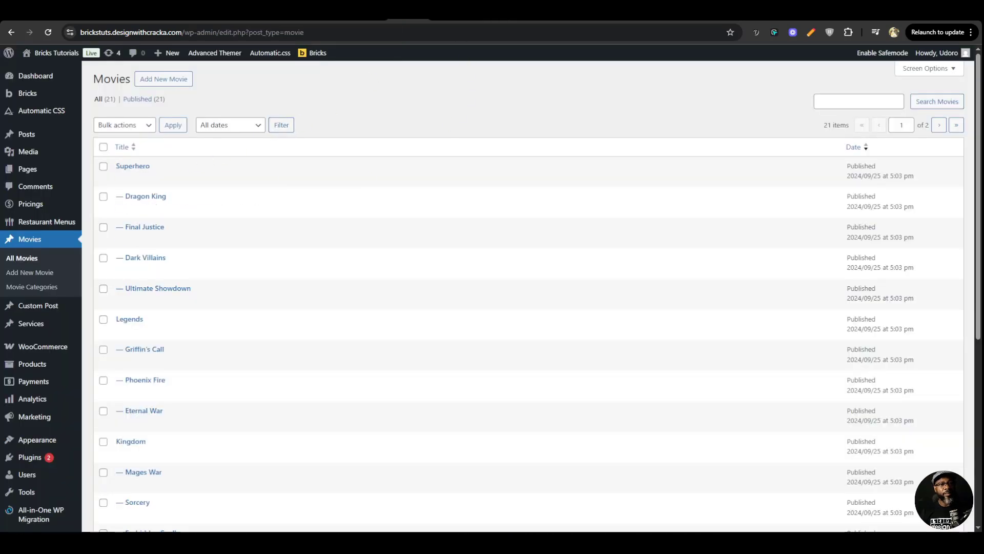
pyautogui.click(487, 12)
pyautogui.moveTo(518, 69)
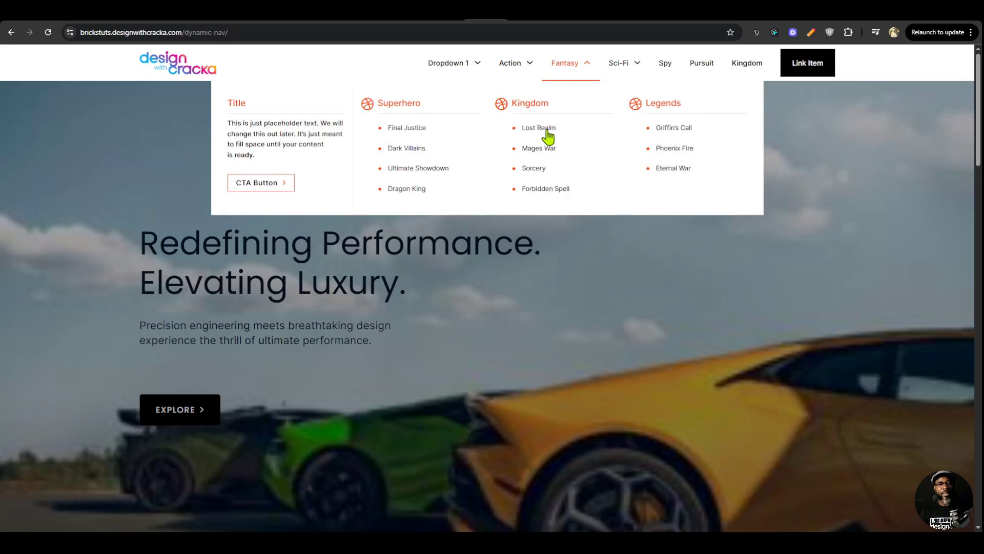
pyautogui.moveTo(621, 64)
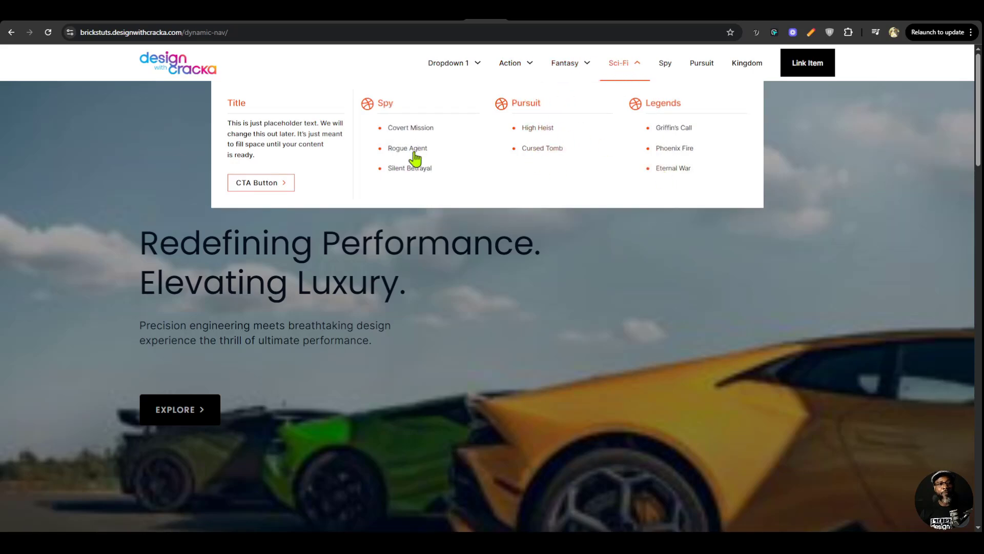
# Compare the parent and child posts in the WordPress Movies list with the groups in the live mega menus.
pyautogui.click(410, 11)
pyautogui.scroll(-4, 173, 338)
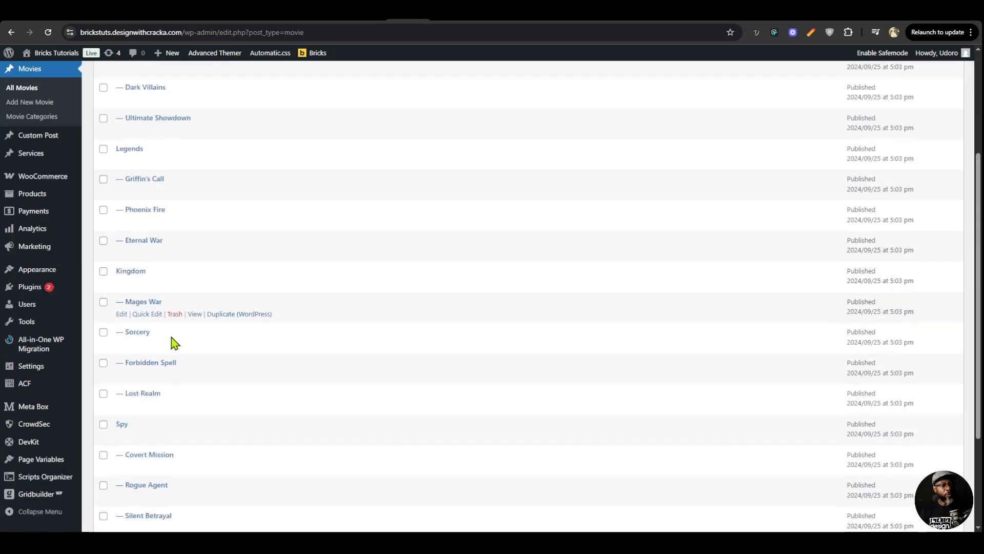
pyautogui.scroll(-2, 119, 394)
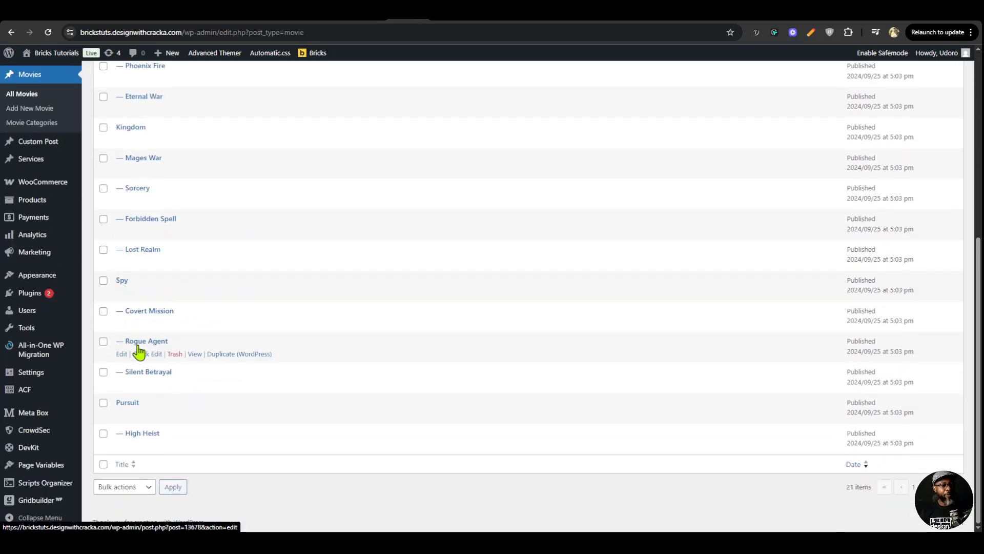
pyautogui.click(450, 12)
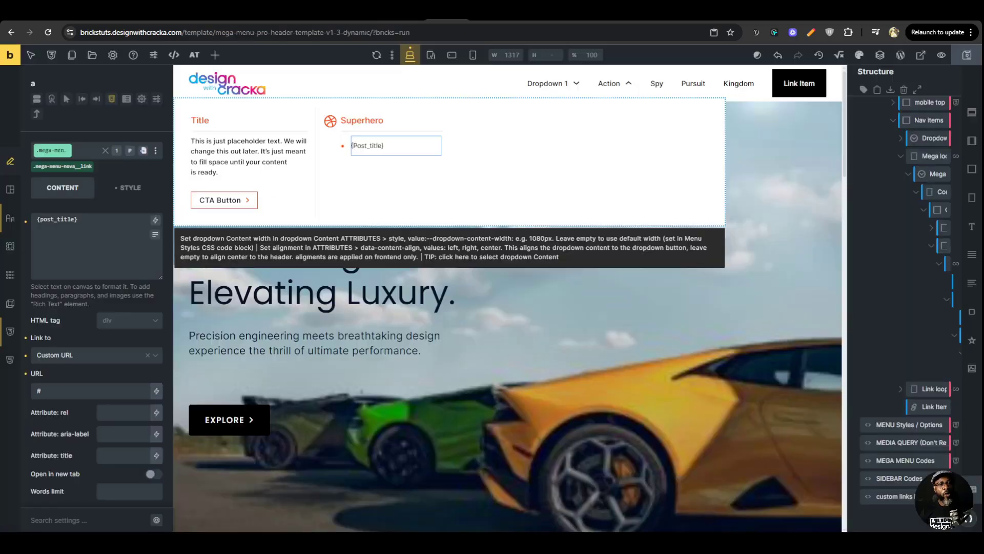
pyautogui.click(483, 18)
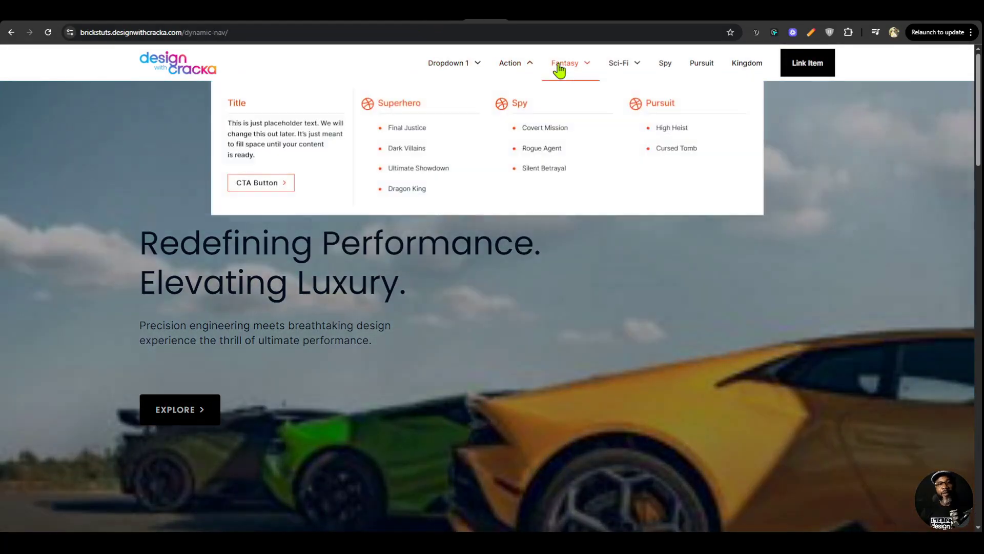
pyautogui.moveTo(624, 66)
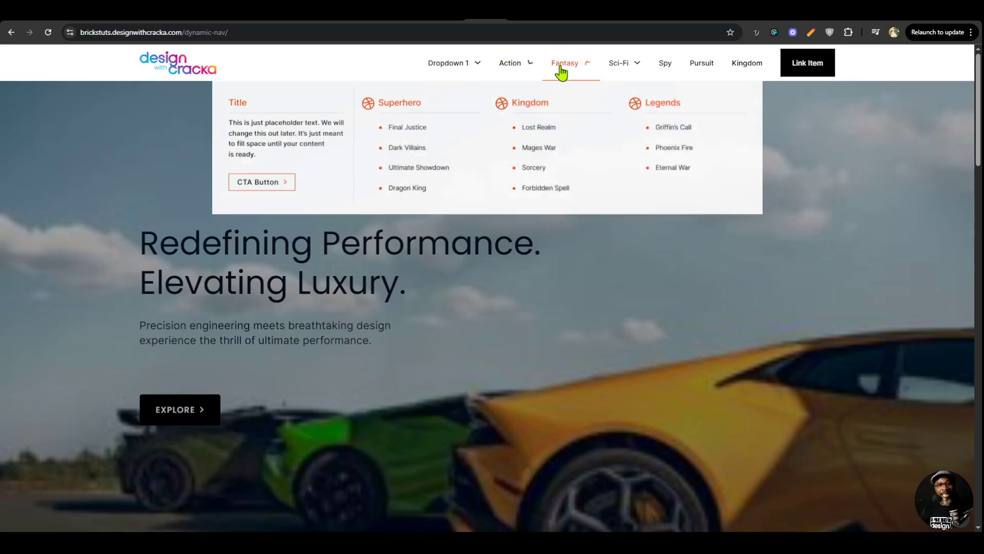
# Examine the placeholder title and description text in the Action and Fantasy mega menus on the live page.
pyautogui.moveTo(574, 67)
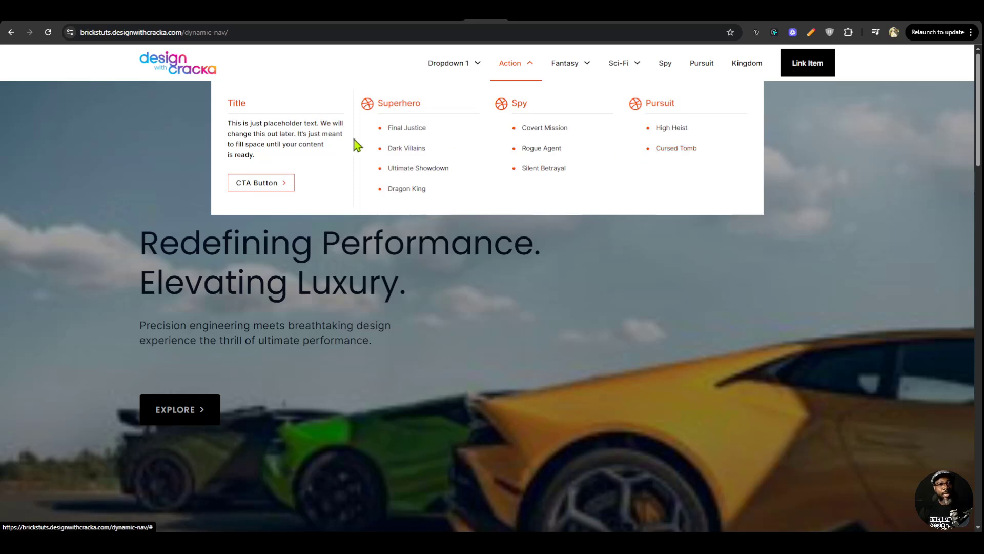
pyautogui.moveTo(255, 123); pyautogui.dragTo(268, 159)
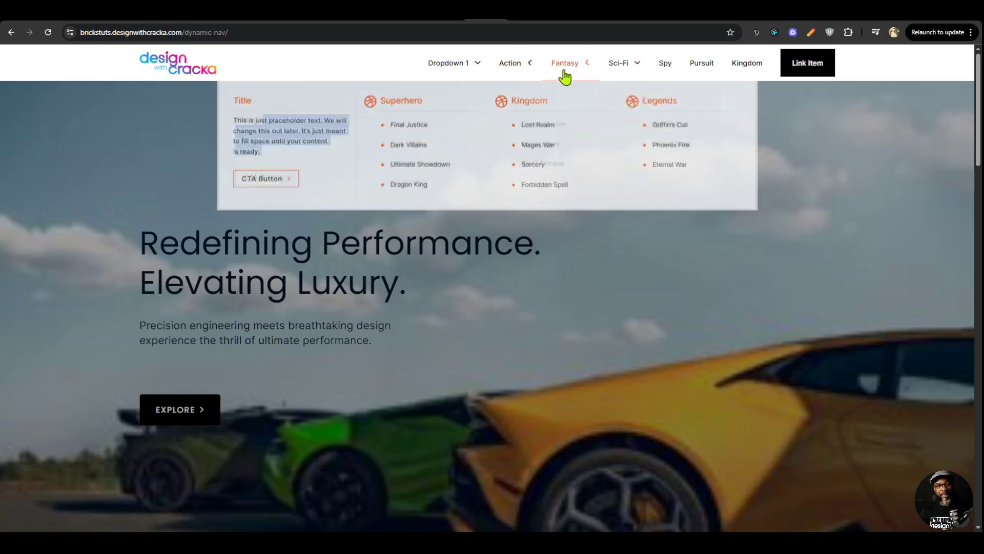
pyautogui.click(265, 105)
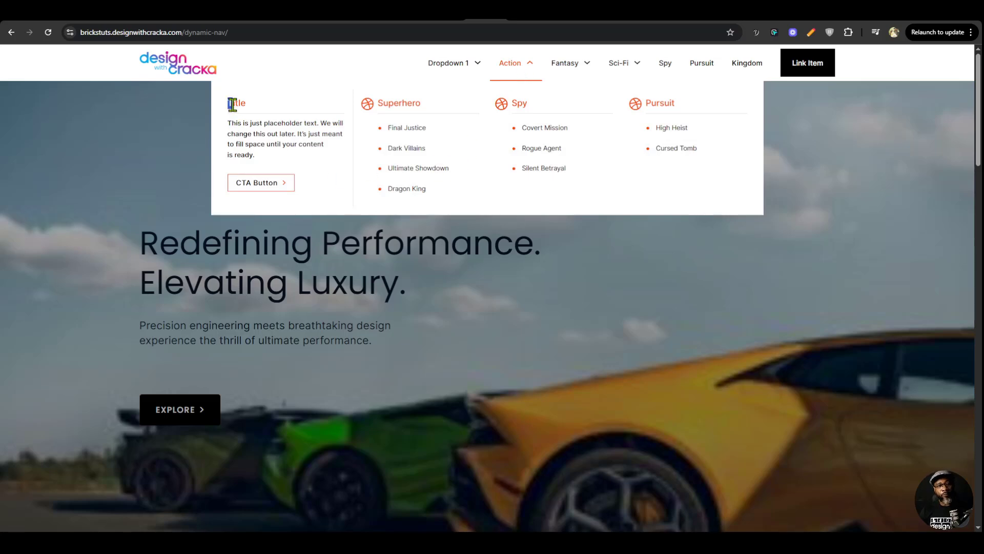
pyautogui.moveTo(232, 105); pyautogui.dragTo(271, 164)
pyautogui.click(244, 131)
pyautogui.click(243, 109)
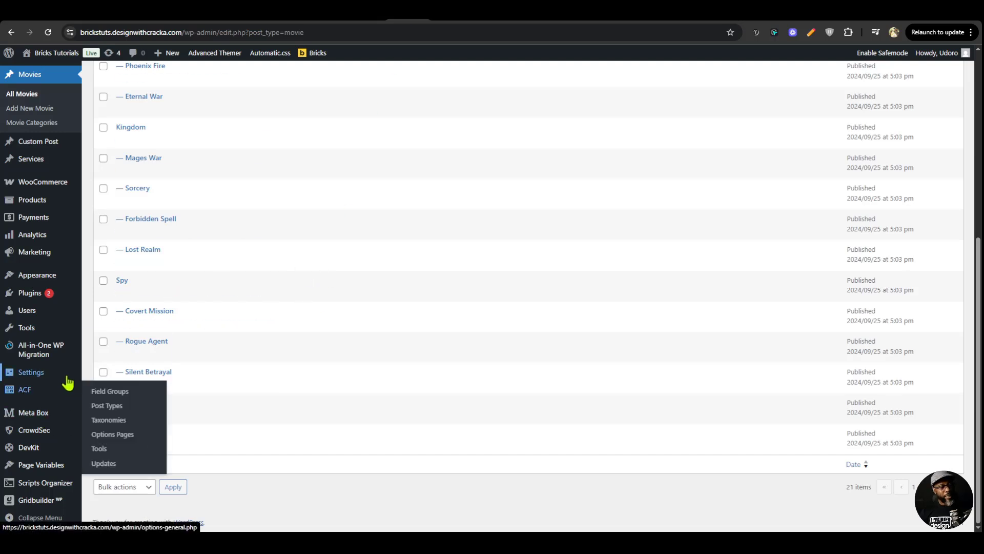
# Open the Movie Categories data field group in ACF and review the options of its Taxonomy location rule.
pyautogui.click(29, 393)
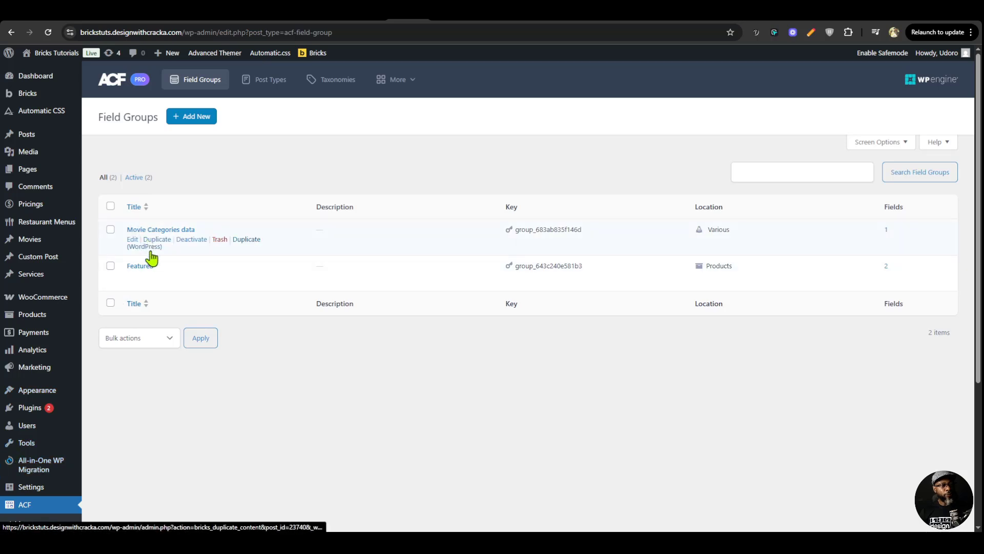
pyautogui.scroll(-3, 38, 372)
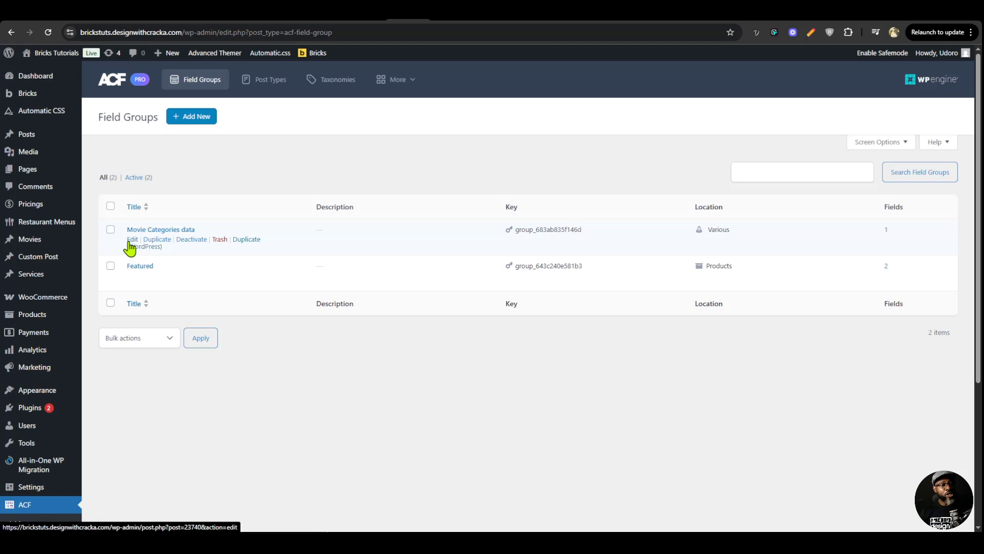
pyautogui.click(129, 241)
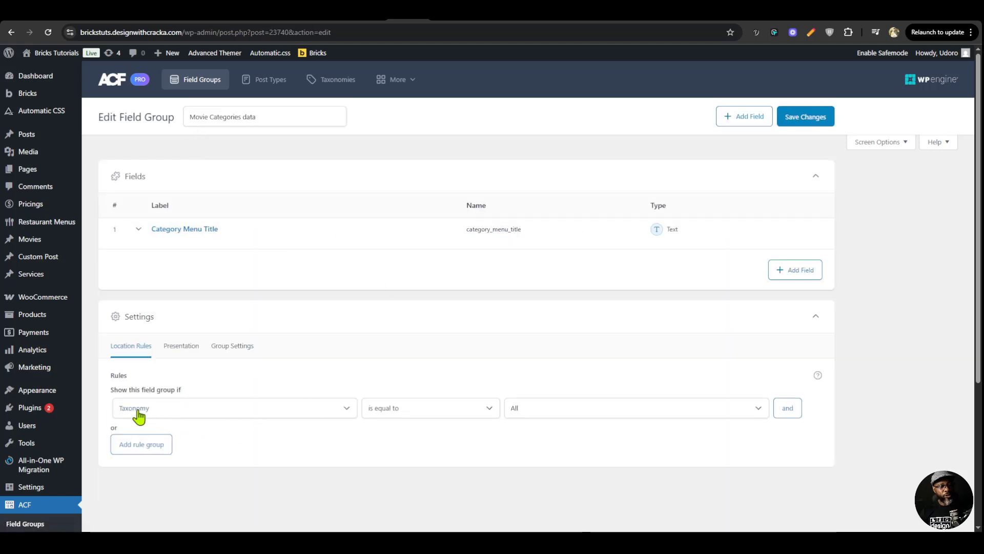
pyautogui.click(188, 414)
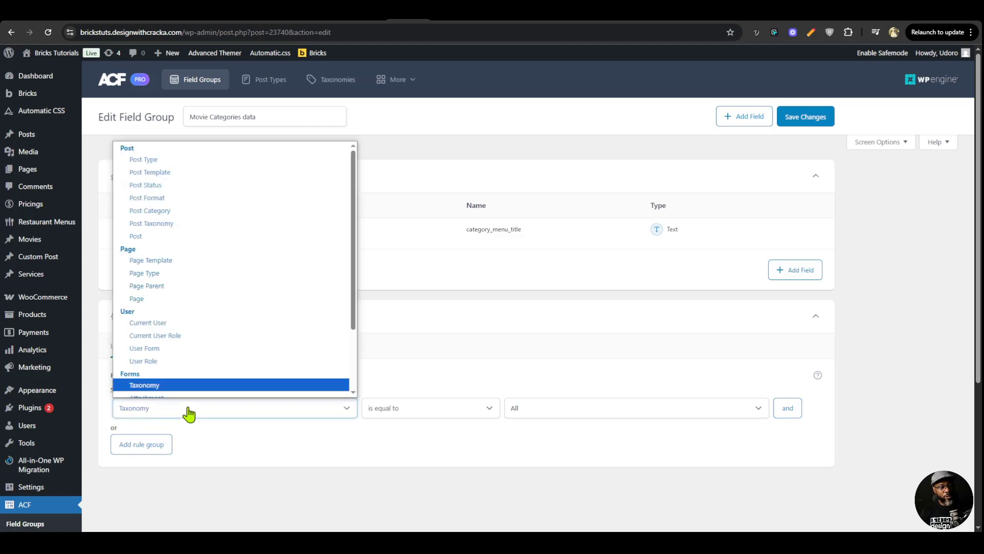
pyautogui.click(573, 447)
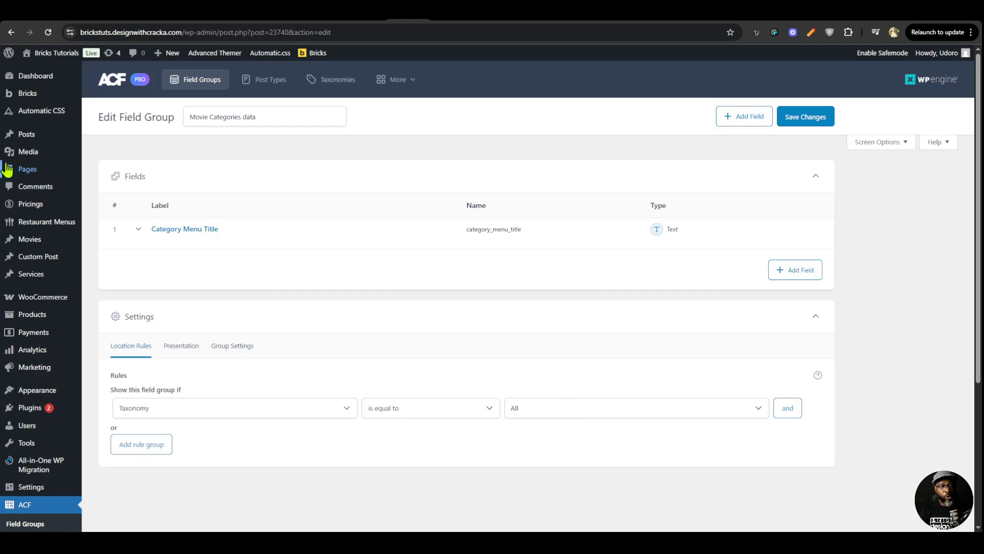
pyautogui.moveTo(33, 170)
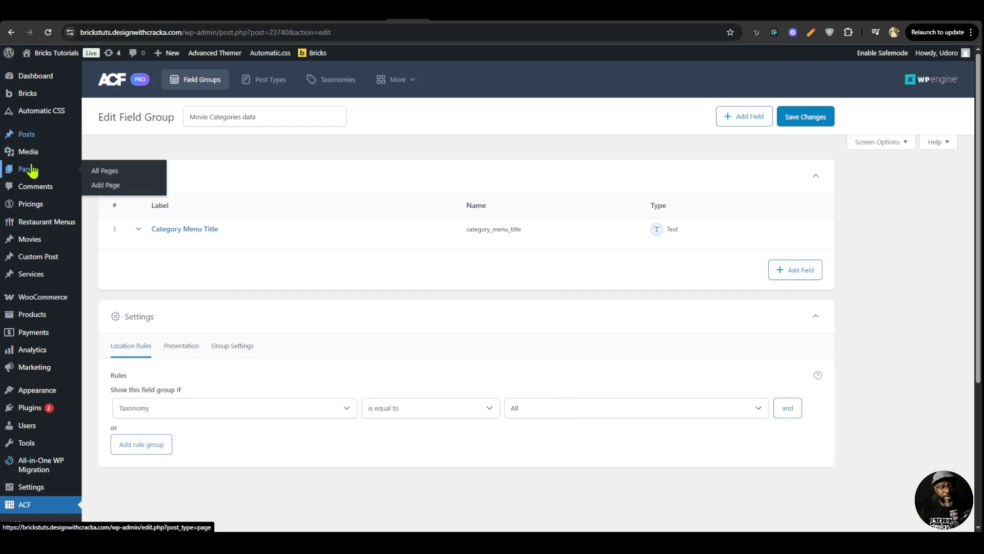
pyautogui.click(576, 406)
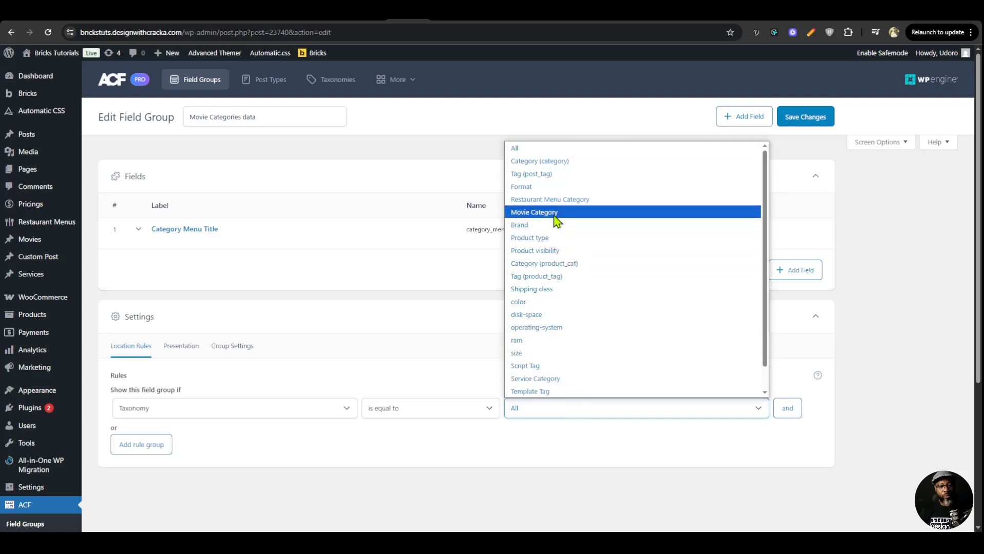
pyautogui.click(472, 514)
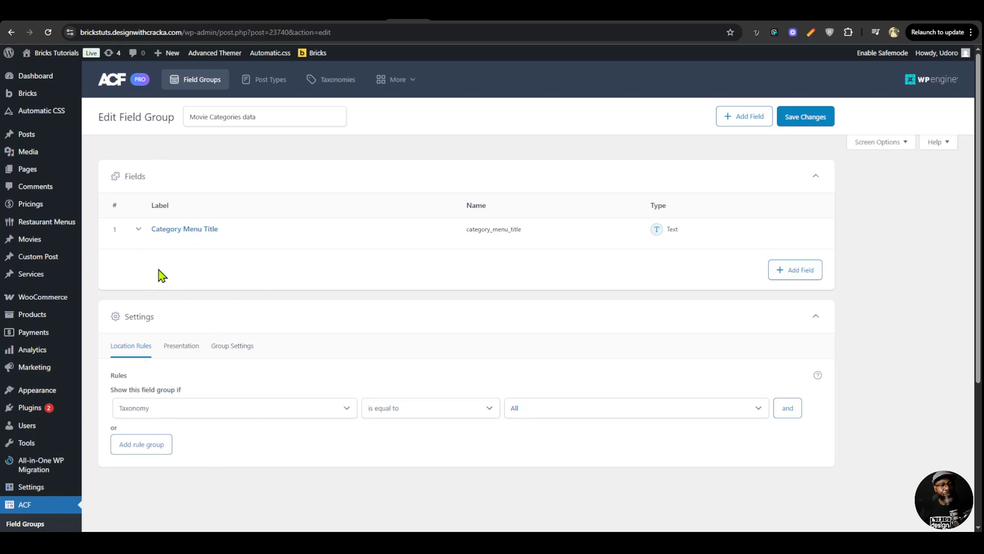
# Review the type, label and name settings of the Category Menu Title field.
pyautogui.click(325, 244)
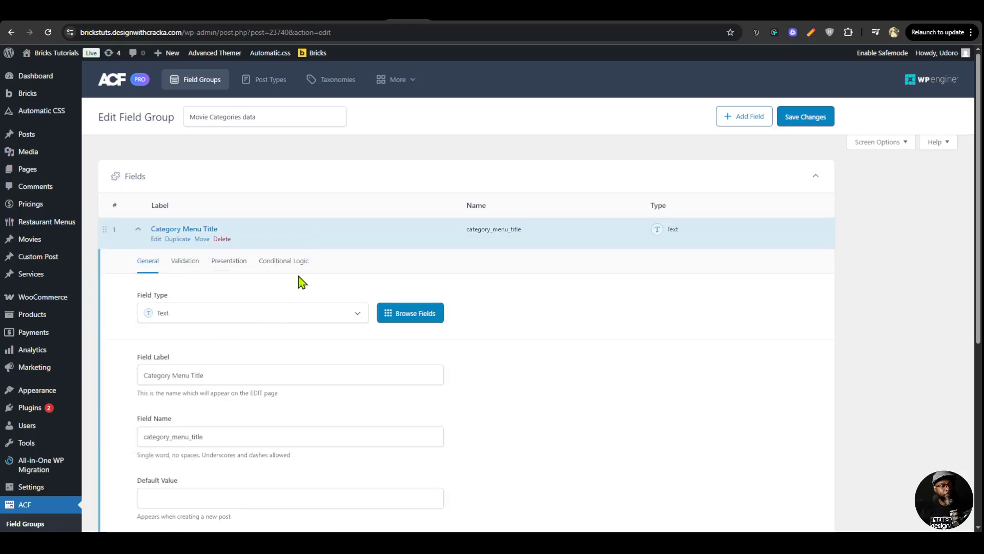
pyautogui.scroll(-2, 239, 265)
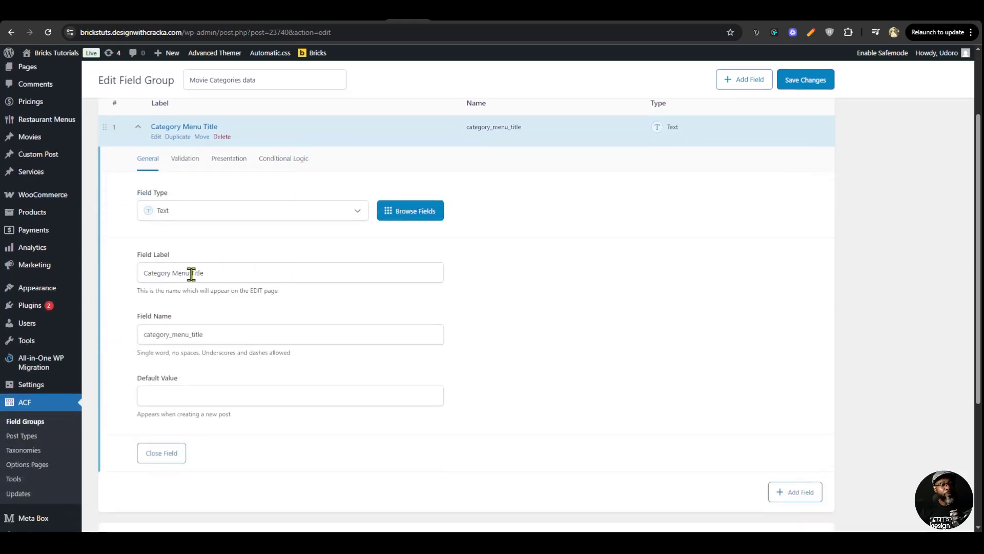
pyautogui.click(303, 132)
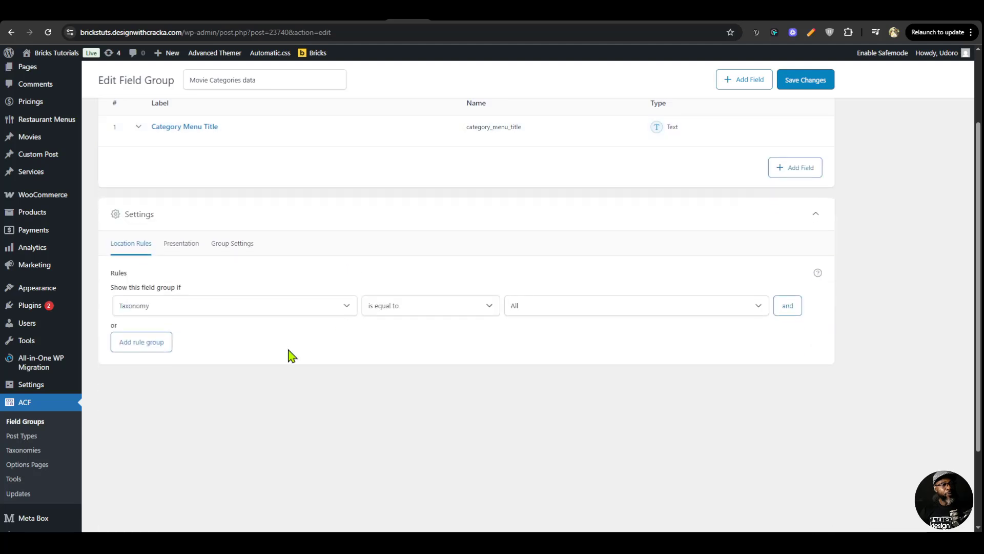
# Open the Action movie category for editing and check its Category Menu Title and Description fields.
pyautogui.moveTo(31, 136)
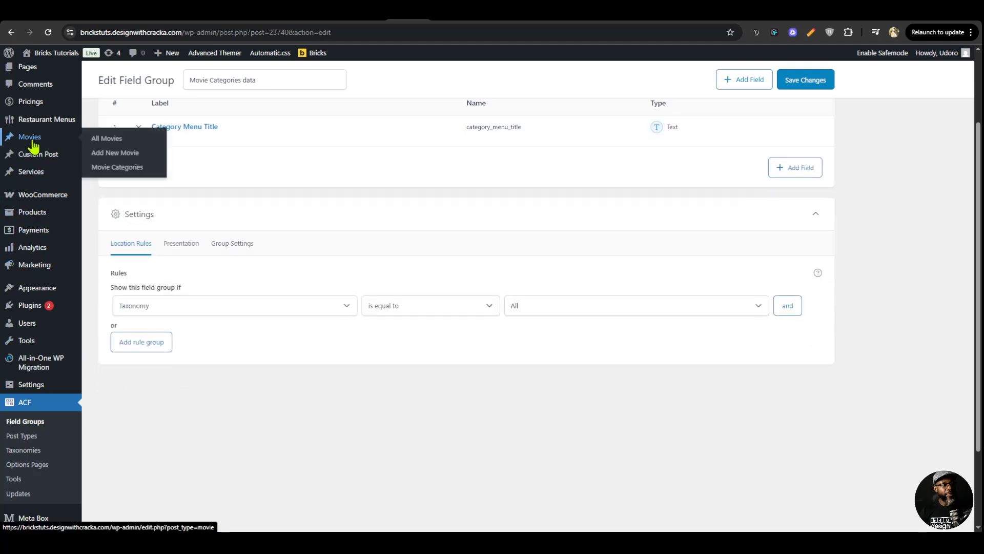
pyautogui.click(107, 169)
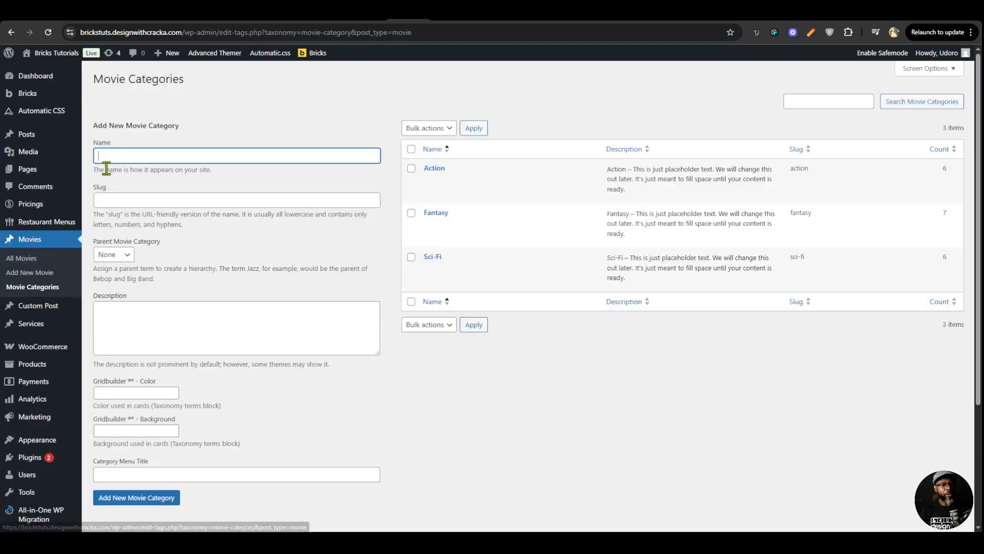
pyautogui.click(429, 180)
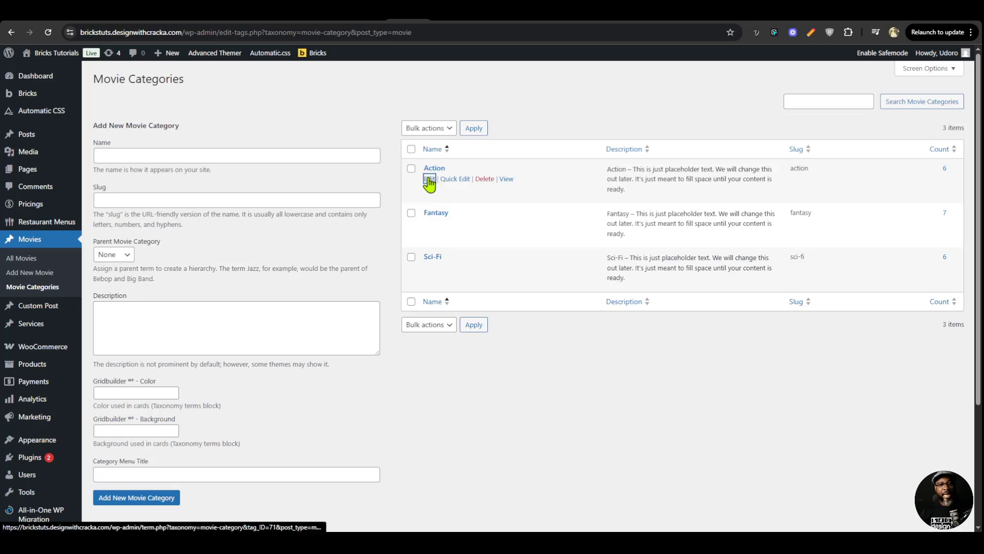
pyautogui.scroll(-3, 451, 308)
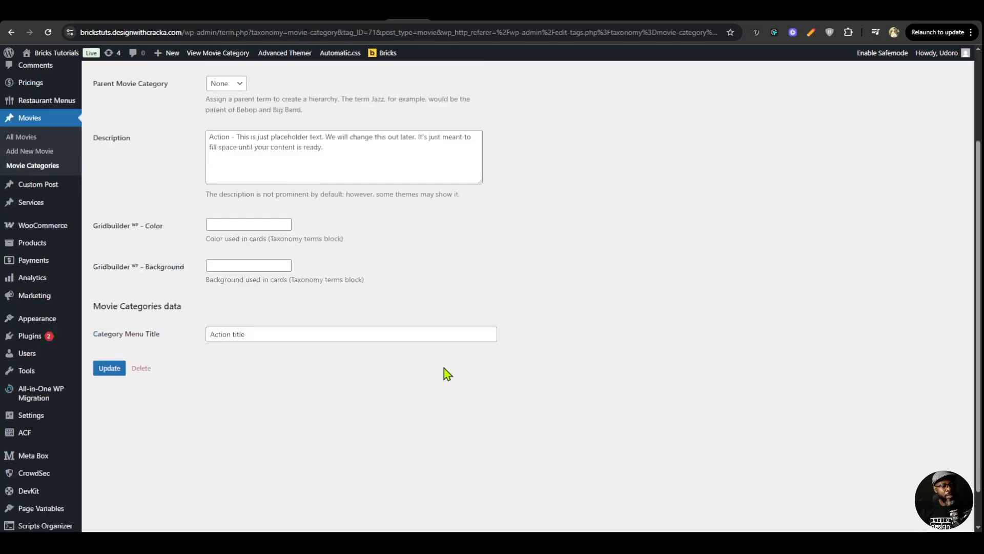
pyautogui.click(264, 290)
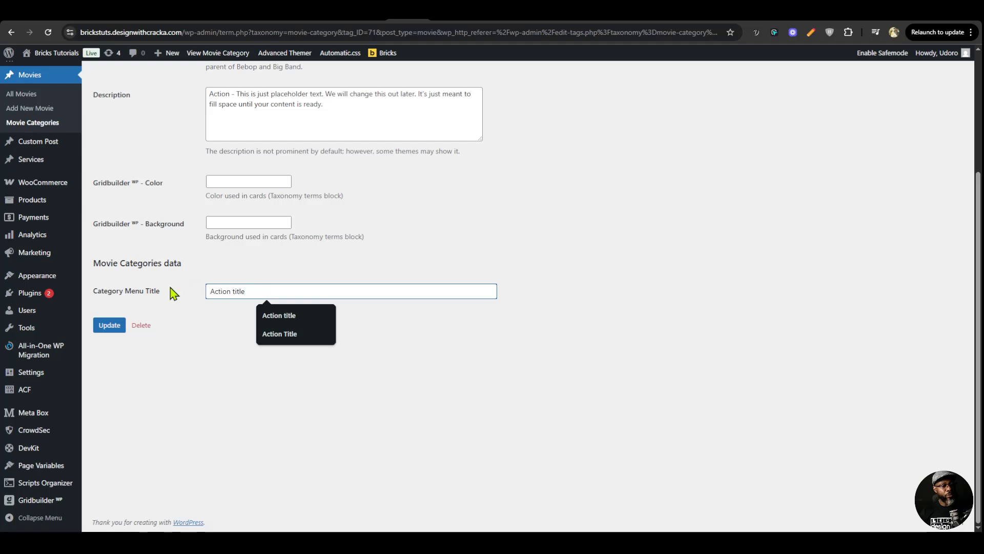
pyautogui.scroll(2, 263, 292)
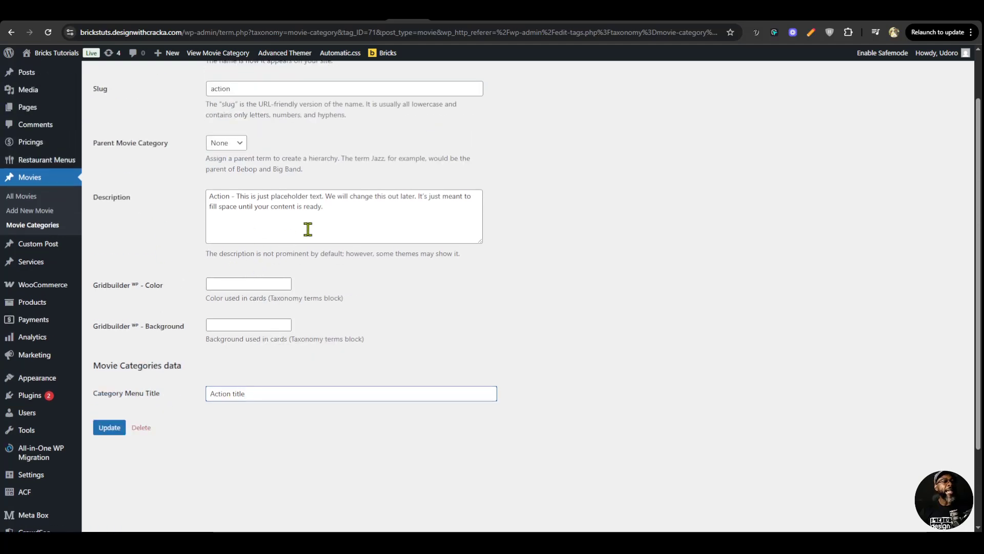
pyautogui.moveTo(326, 226); pyautogui.dragTo(195, 195)
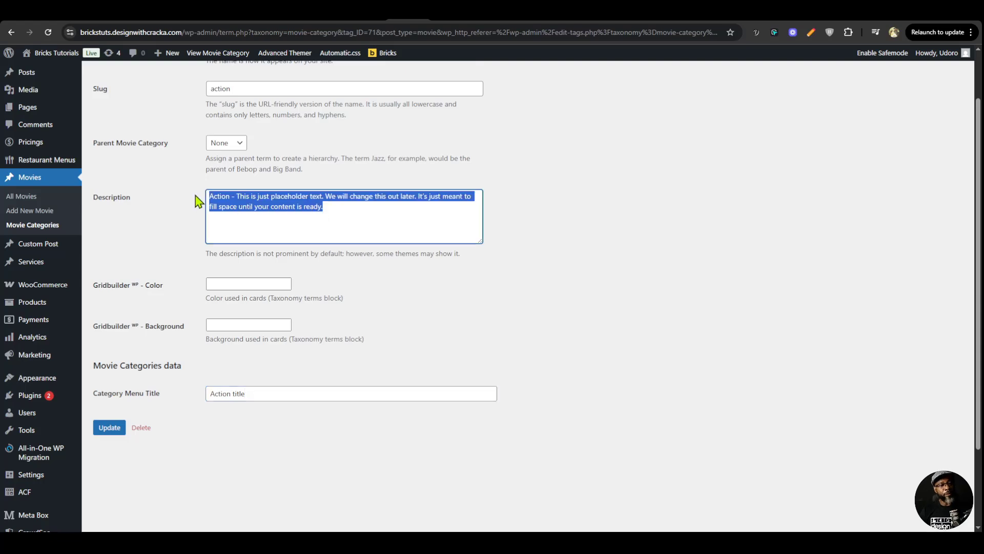
# Compare the Action category's description with the placeholder text in the live Action mega menu.
pyautogui.click(481, 20)
pyautogui.moveTo(514, 66)
pyautogui.tripleClick(316, 124)
pyautogui.click(269, 135)
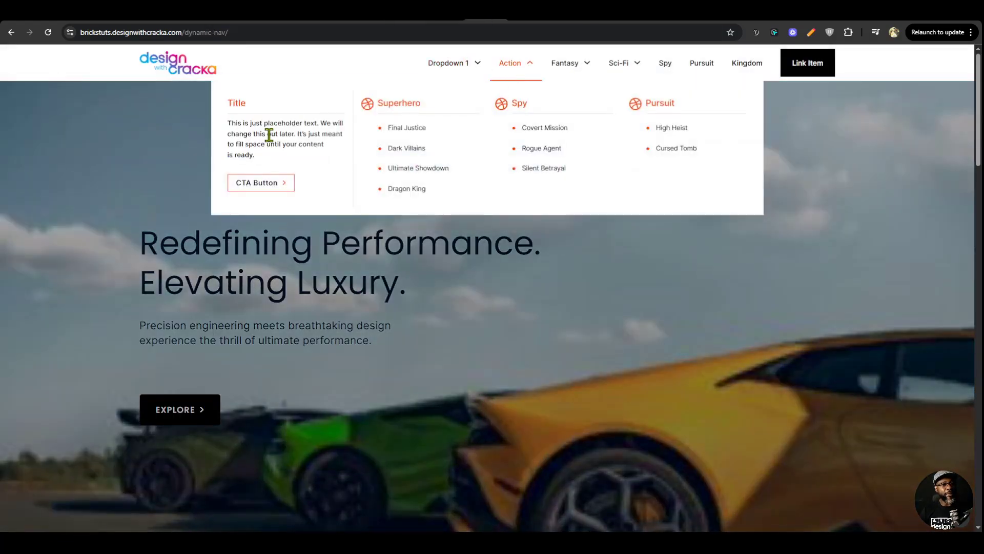
pyautogui.click(447, 19)
pyautogui.click(408, 20)
pyautogui.click(338, 228)
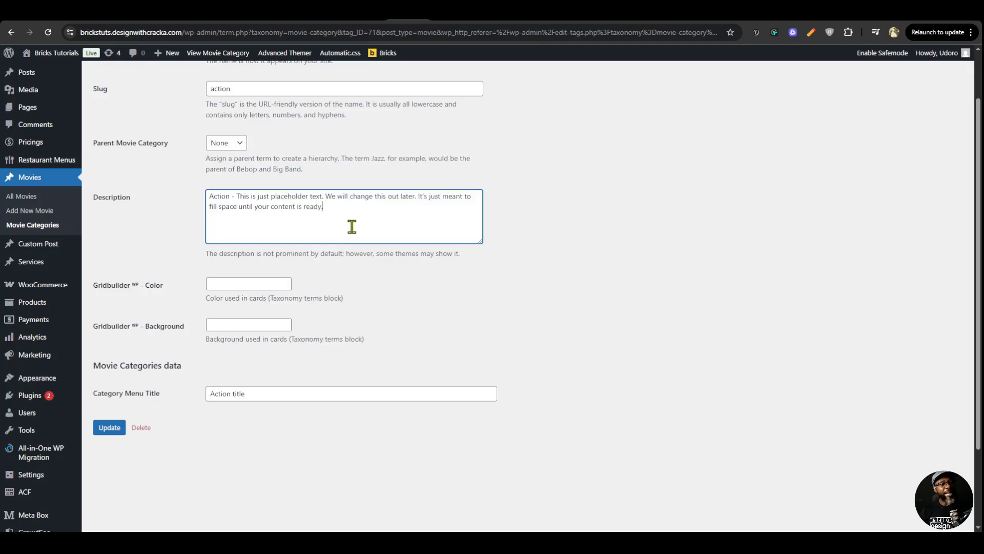
pyautogui.scroll(2, 422, 367)
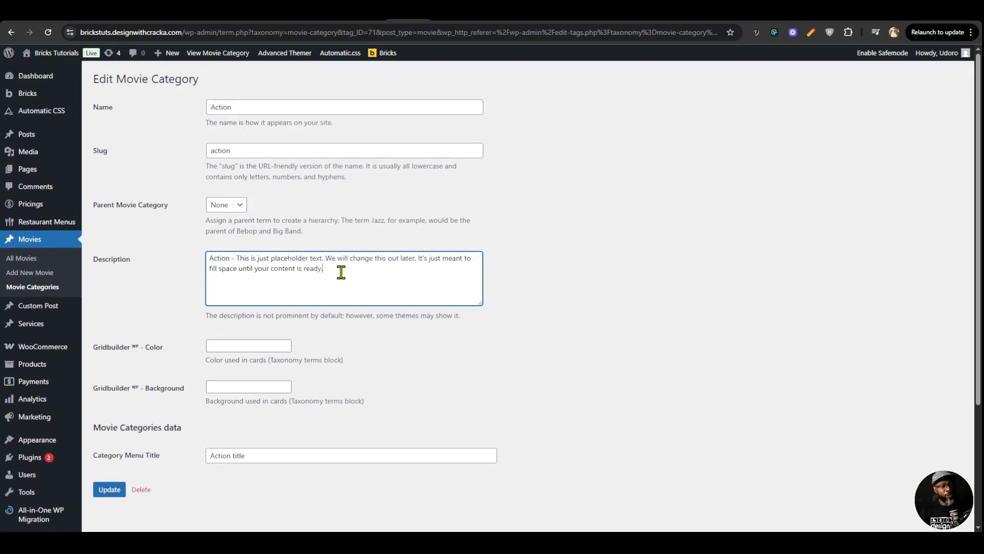
pyautogui.moveTo(341, 272); pyautogui.dragTo(226, 255)
pyautogui.click(305, 278)
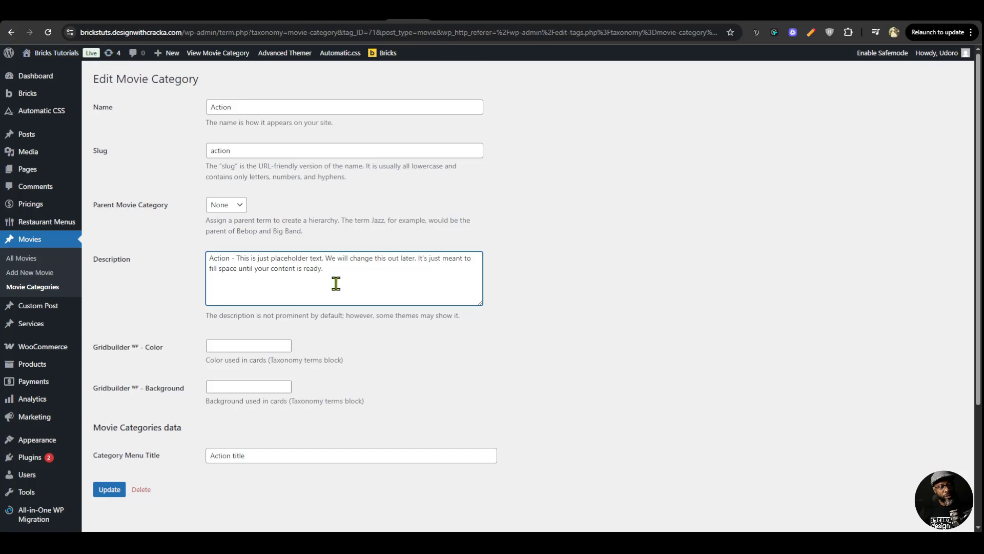
pyautogui.moveTo(336, 281); pyautogui.dragTo(196, 254)
# Open the Fantasy movie category from the Movie Categories list and check its Category Menu Title and Description.
pyautogui.click(12, 33)
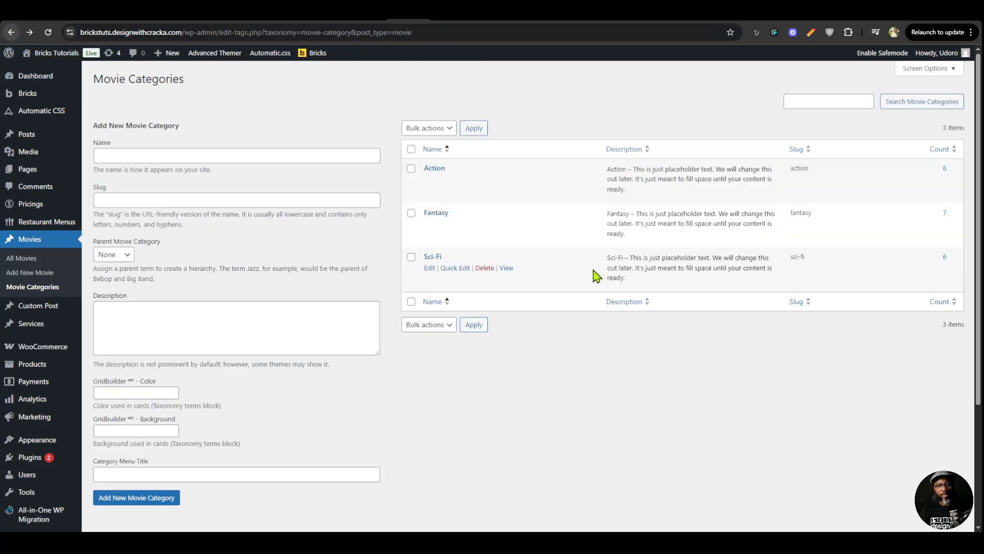
pyautogui.click(432, 224)
pyautogui.scroll(-4, 243, 409)
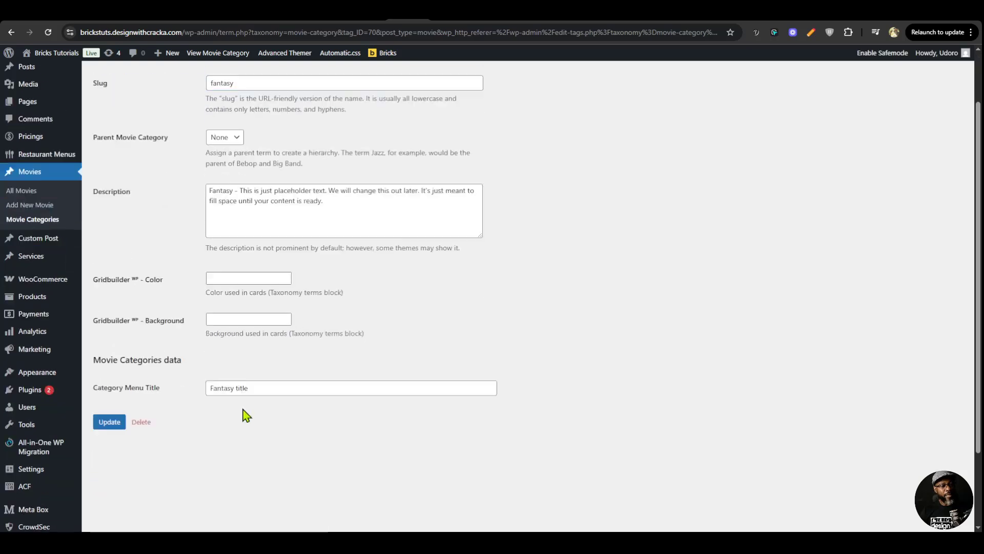
pyautogui.moveTo(275, 294); pyautogui.dragTo(200, 297)
pyautogui.scroll(4, 314, 378)
pyautogui.moveTo(303, 291); pyautogui.dragTo(195, 271)
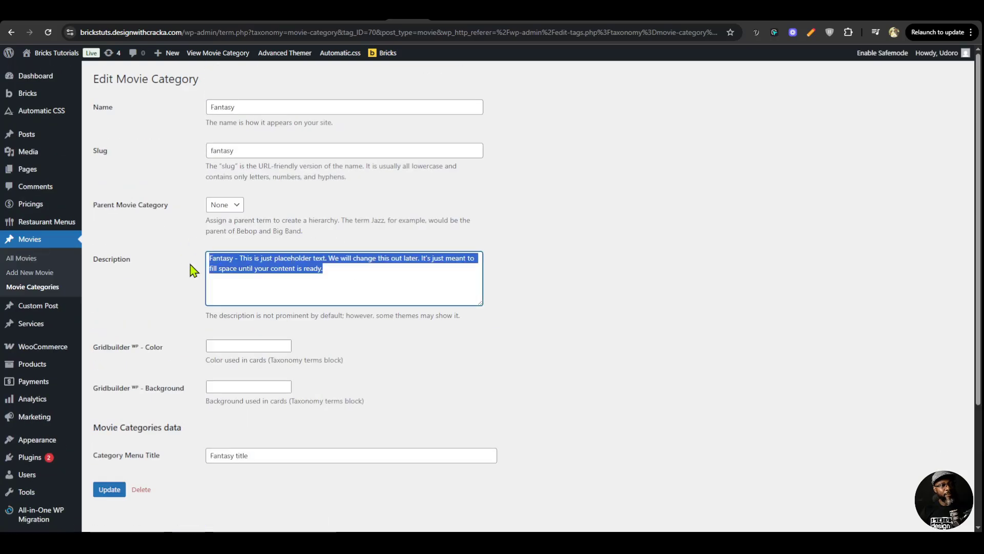
# Open the Sci-Fi movie category, check its Description and Category Menu Title, and return to the category list.
pyautogui.click(12, 34)
pyautogui.click(430, 273)
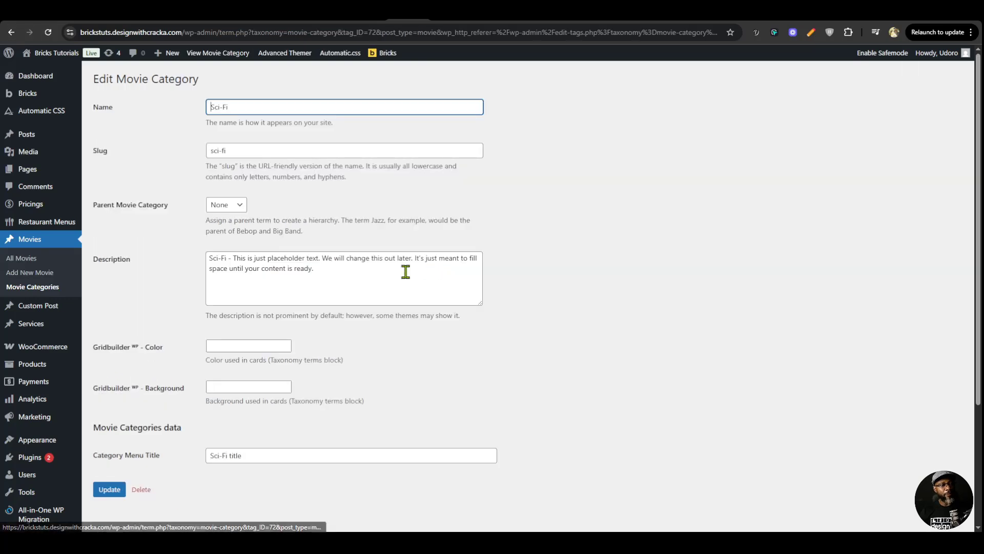
pyautogui.scroll(-3, 405, 272)
pyautogui.scroll(3, 292, 288)
pyautogui.hotkey('alt', 'Left')
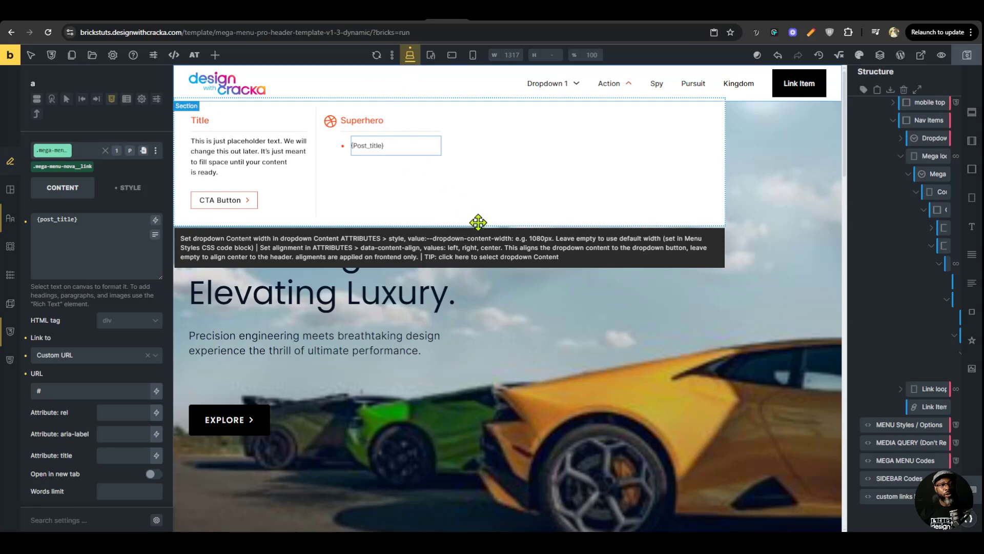
# Replace the mega menu's Title text with the ACF Category Menu Title dynamic tag.
pyautogui.click(198, 125)
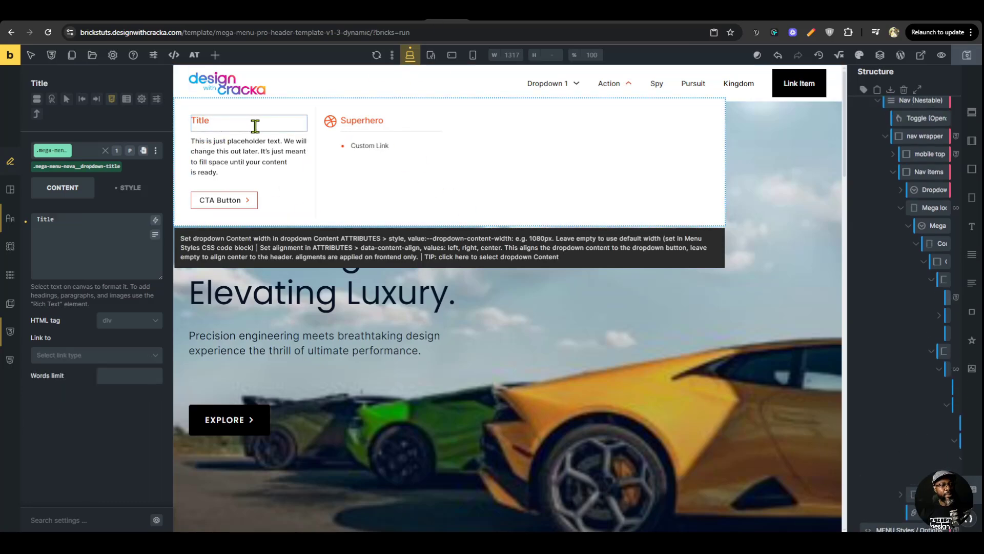
pyautogui.click(26, 221)
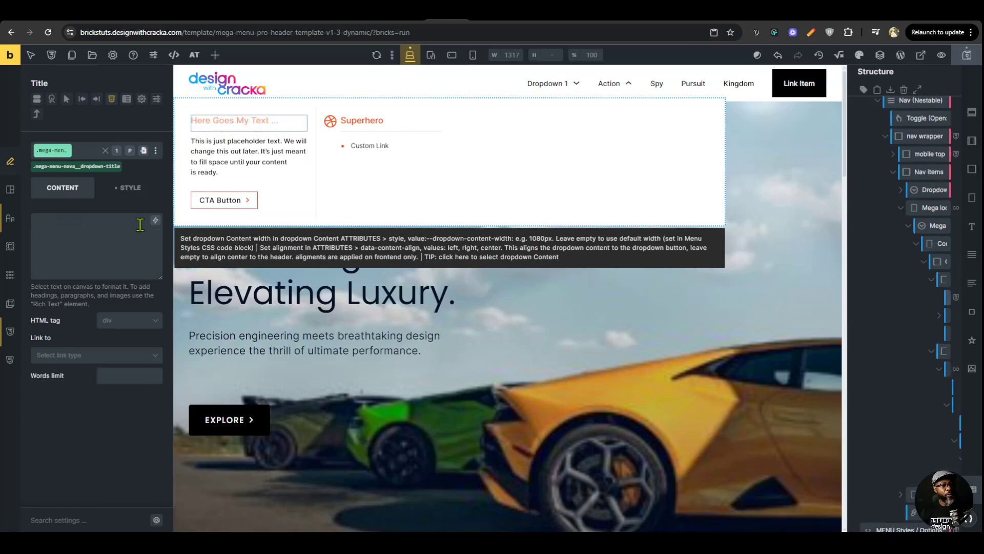
pyautogui.click(154, 220)
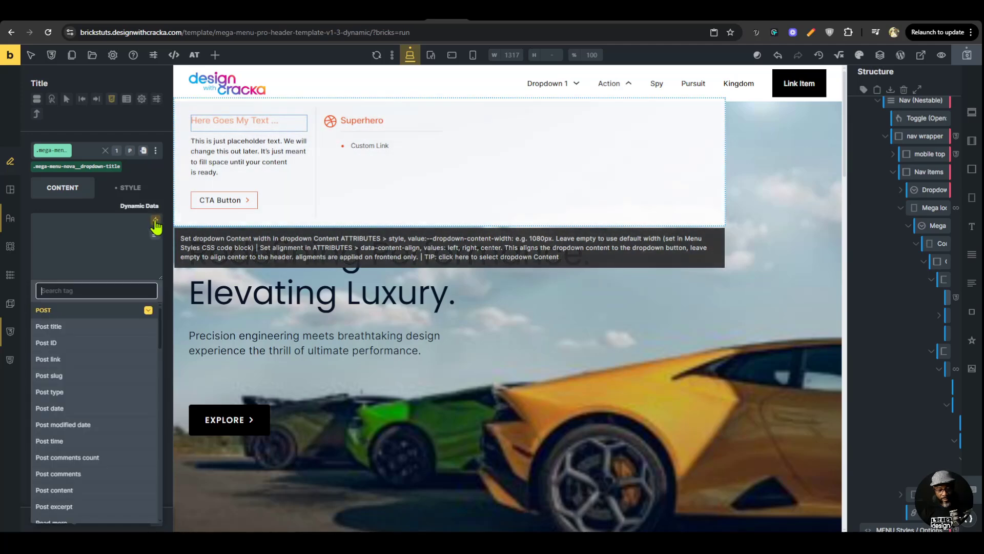
pyautogui.write('title')
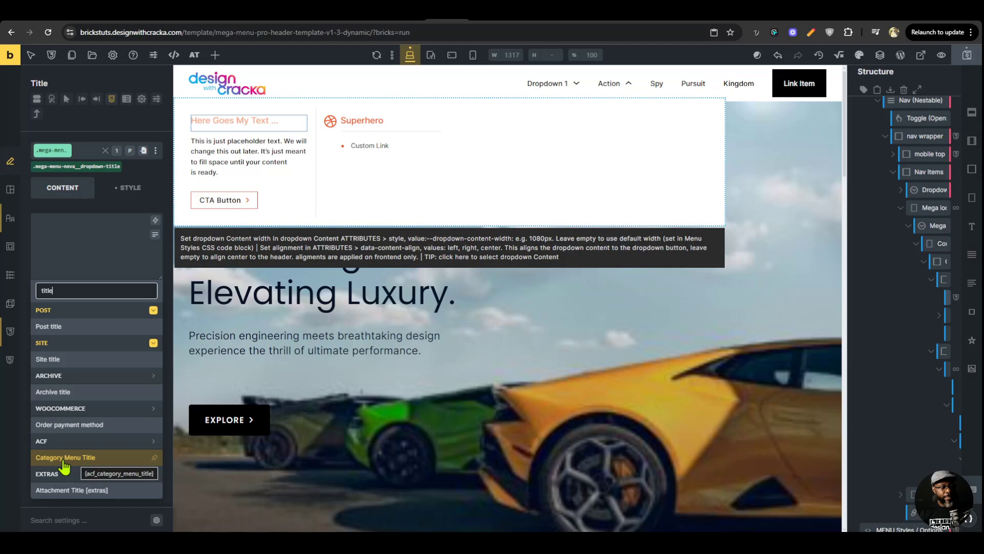
pyautogui.click(80, 464)
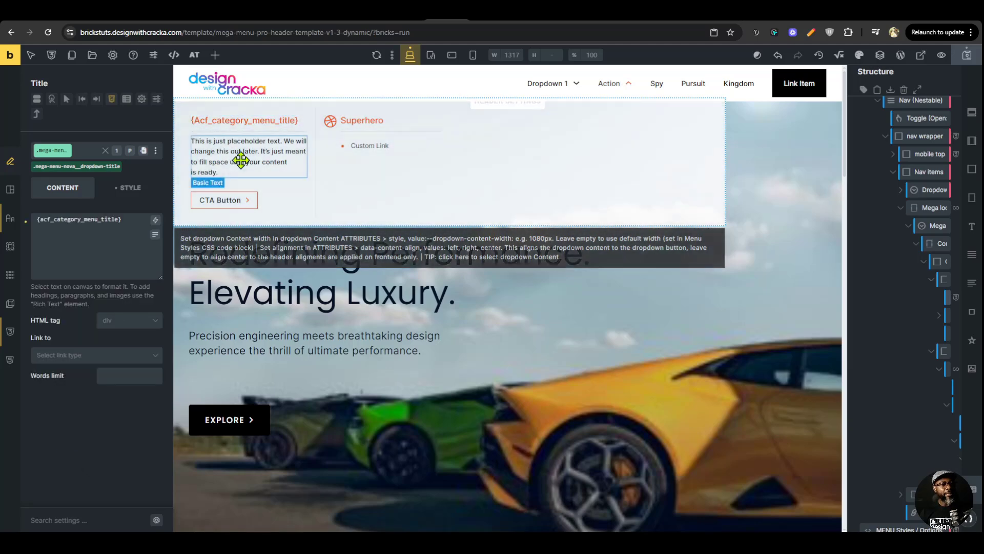
# Replace the placeholder paragraph under the mega menu title with the Term description dynamic tag.
pyautogui.click(240, 158)
pyautogui.click(26, 222)
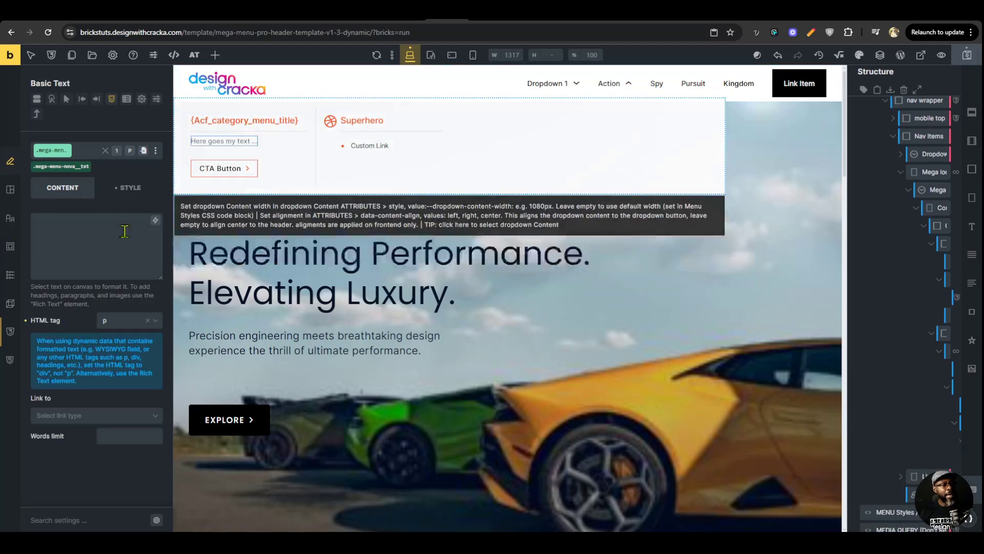
pyautogui.click(155, 220)
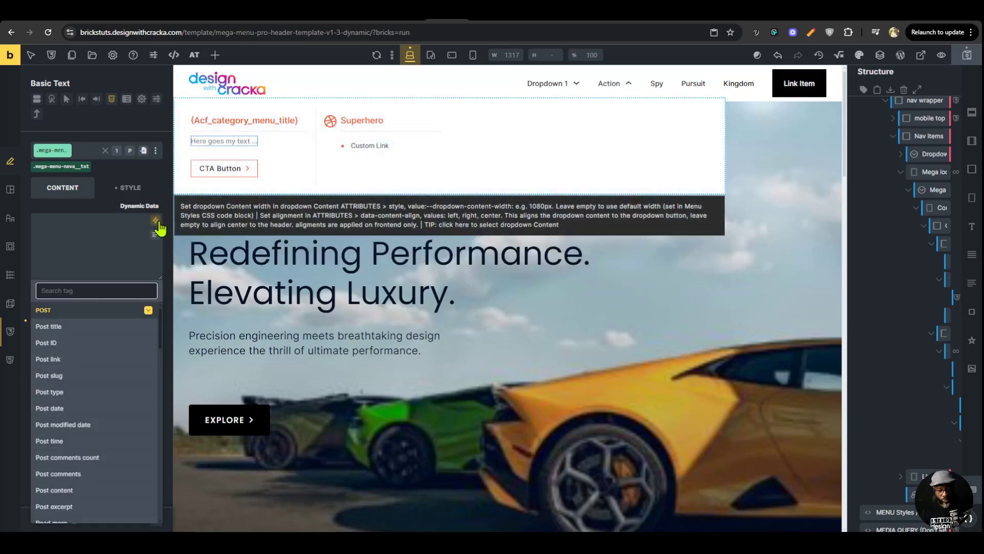
pyautogui.write('des')
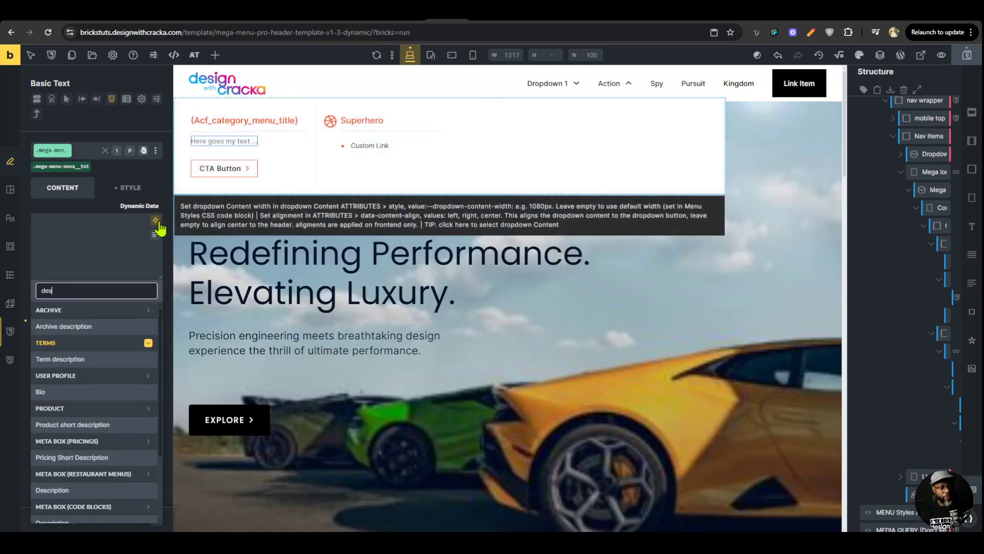
pyautogui.click(60, 359)
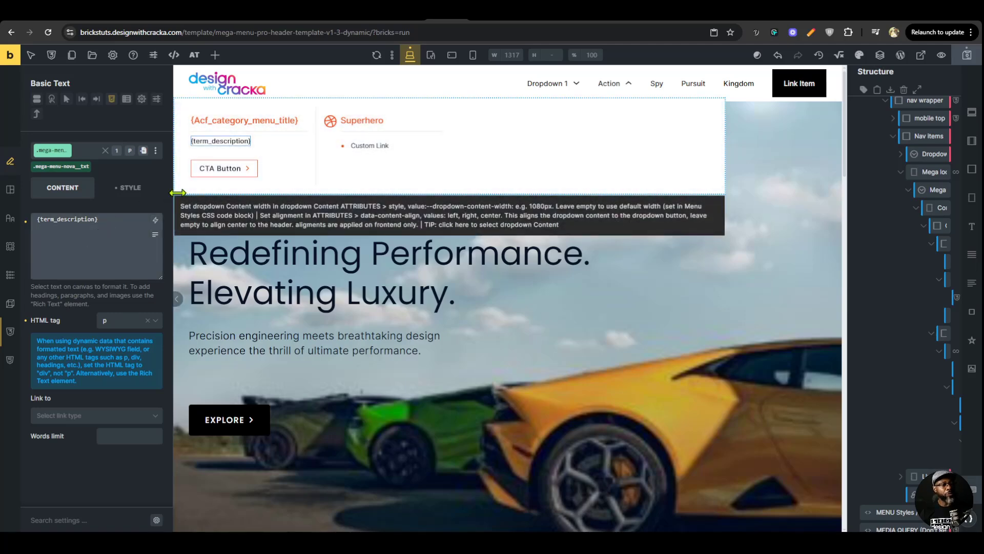
# Set the mega menu CTA button's text to "All {term_name} Movies" using the Term name dynamic tag.
pyautogui.click(220, 168)
pyautogui.tripleClick(87, 221)
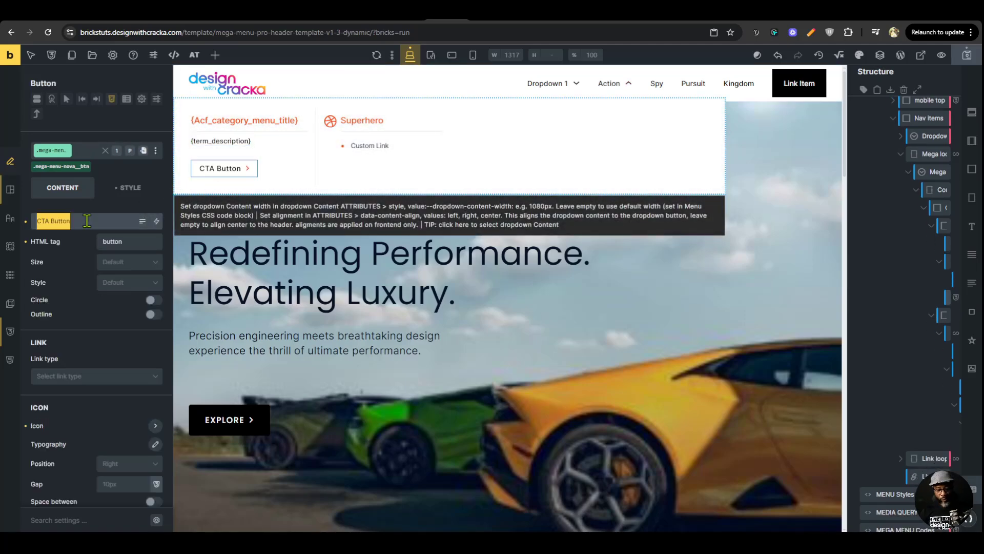
pyautogui.write('All')
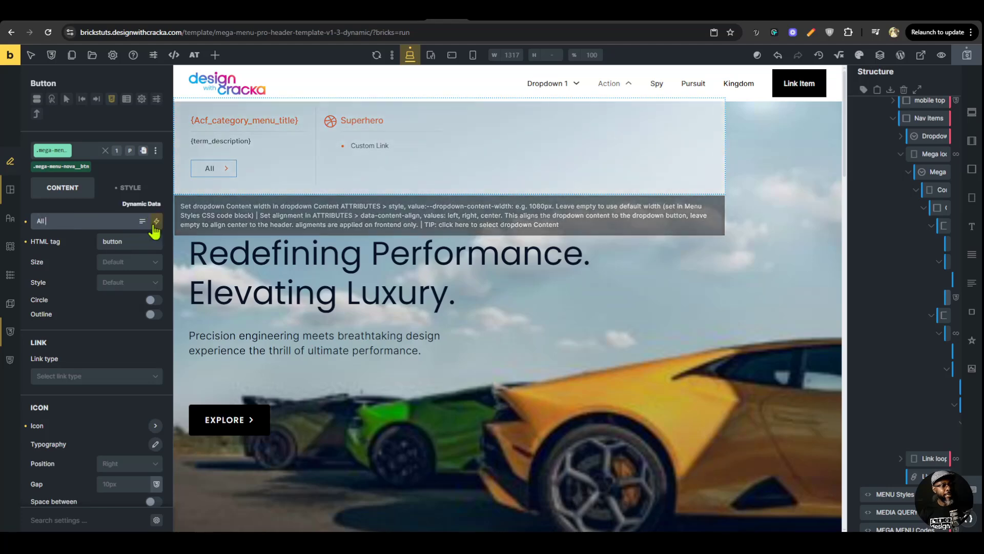
pyautogui.click(156, 222)
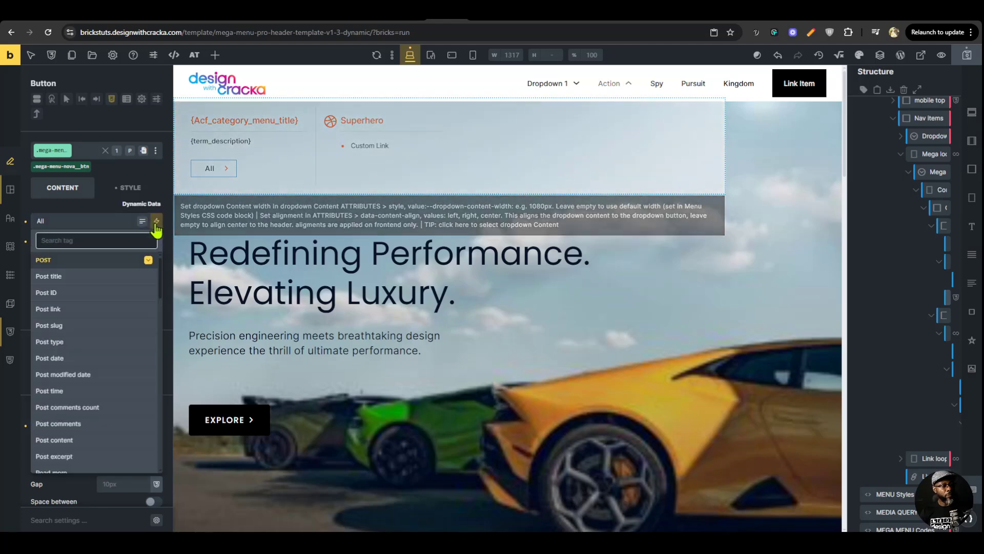
pyautogui.write('term')
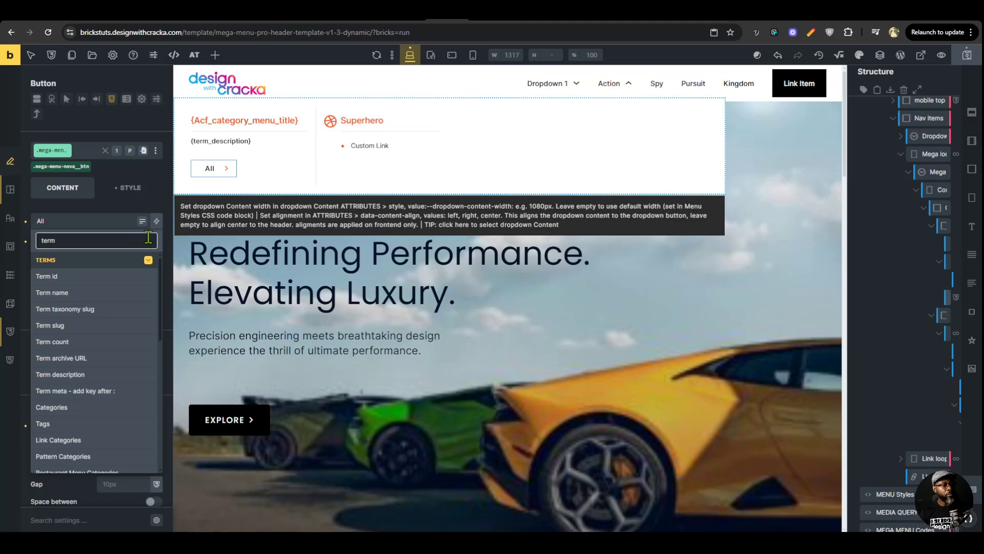
pyautogui.click(70, 293)
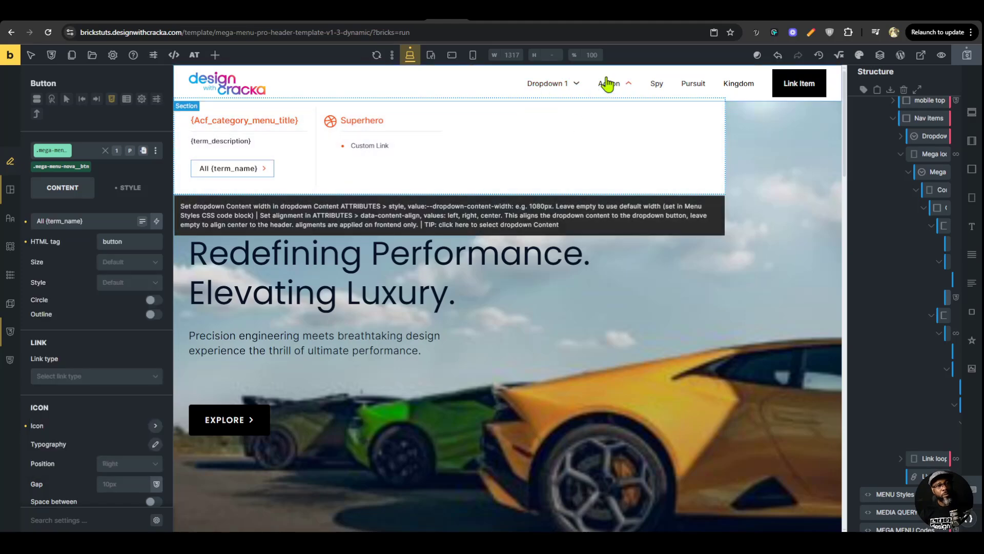
pyautogui.write('Movies')
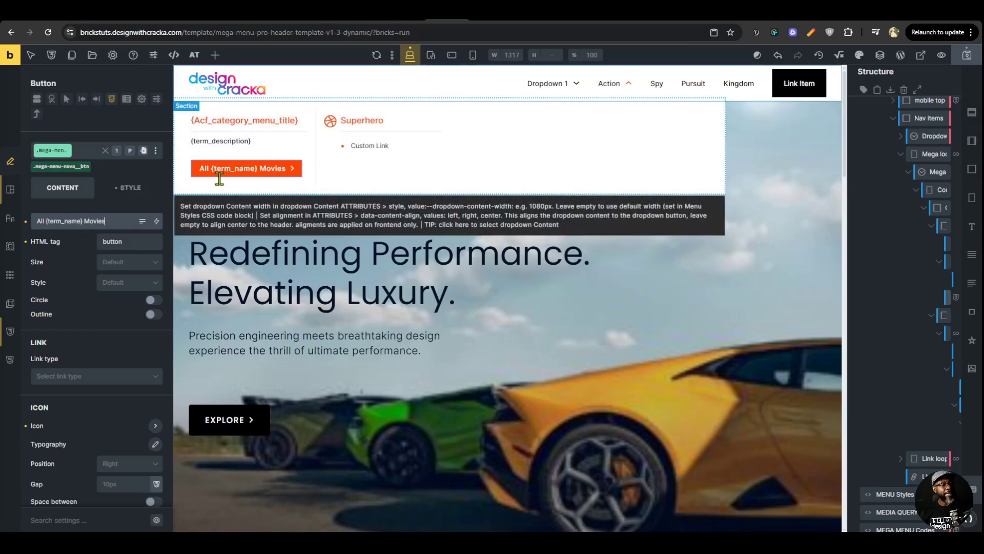
# Link the "All {term_name} Movies" button to the Term archive URL as dynamic data and save the template.
pyautogui.scroll(-1, 93, 365)
pyautogui.click(103, 367)
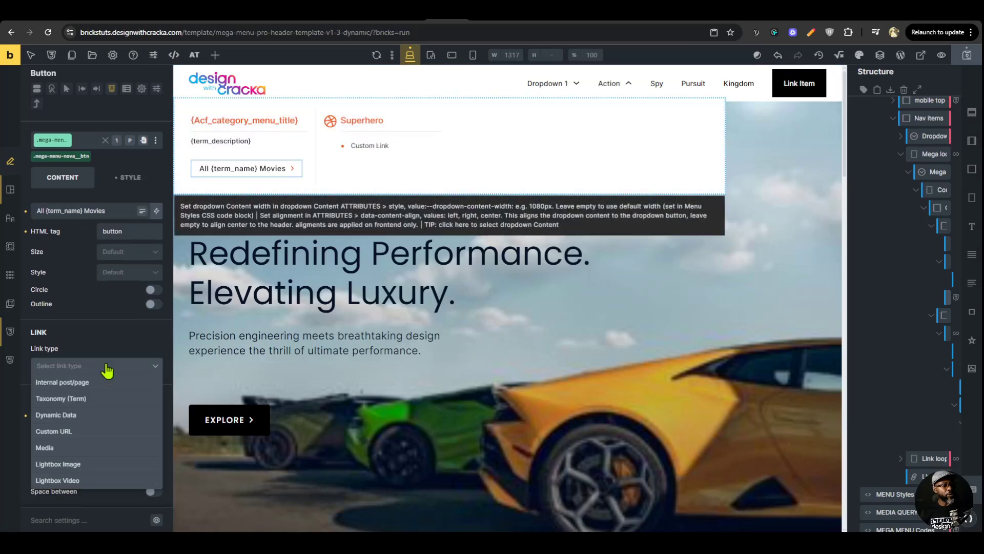
pyautogui.click(74, 425)
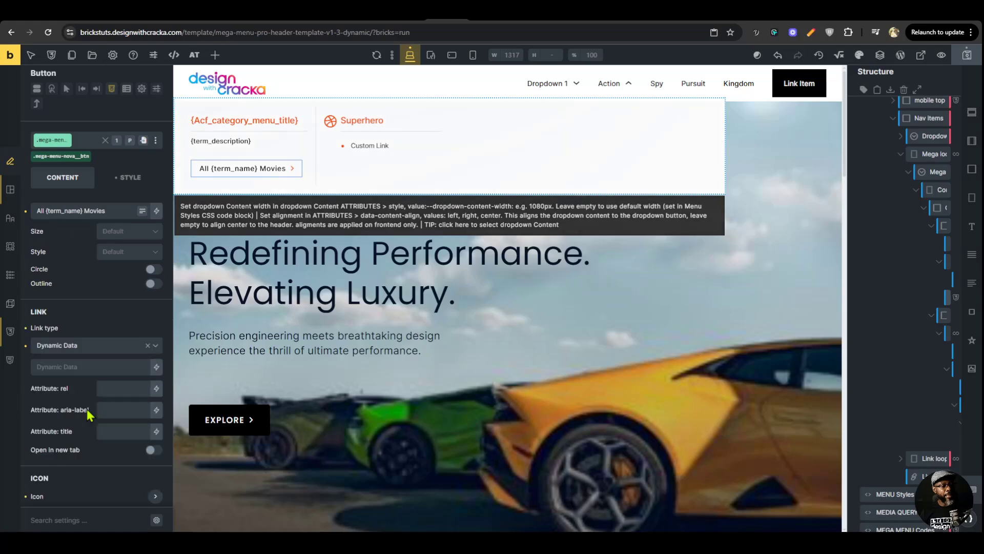
pyautogui.click(154, 368)
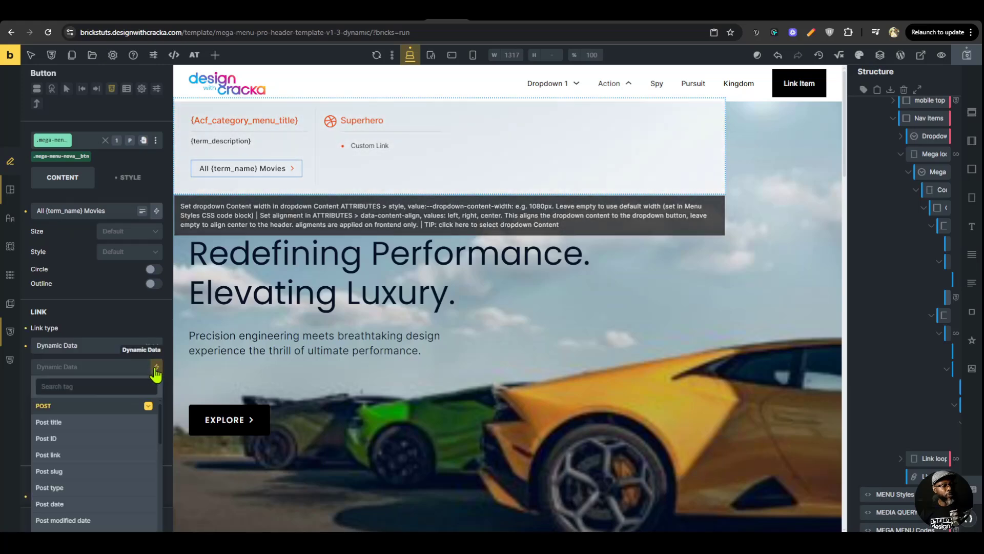
pyautogui.click(154, 368)
pyautogui.click(154, 368)
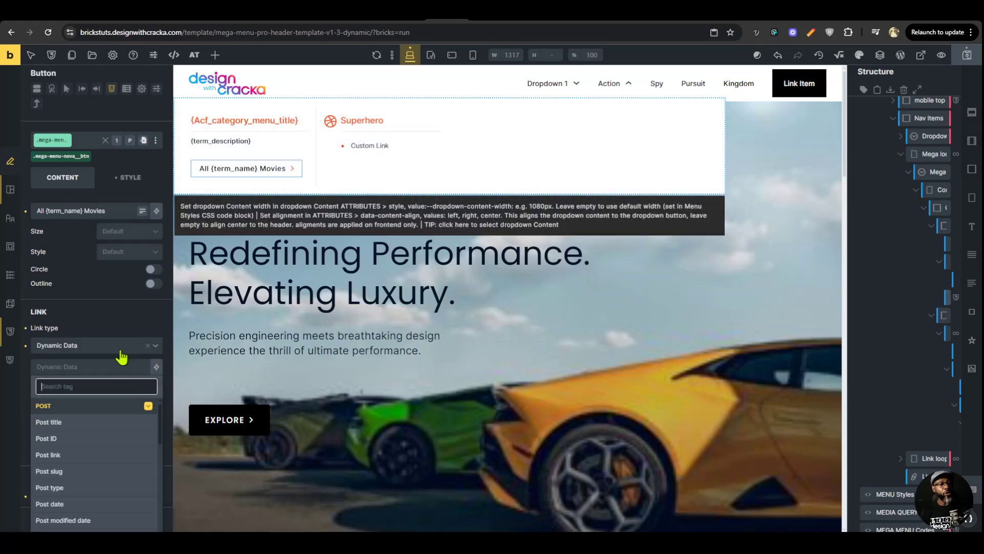
pyautogui.write('term')
pyautogui.scroll(-1, 103, 382)
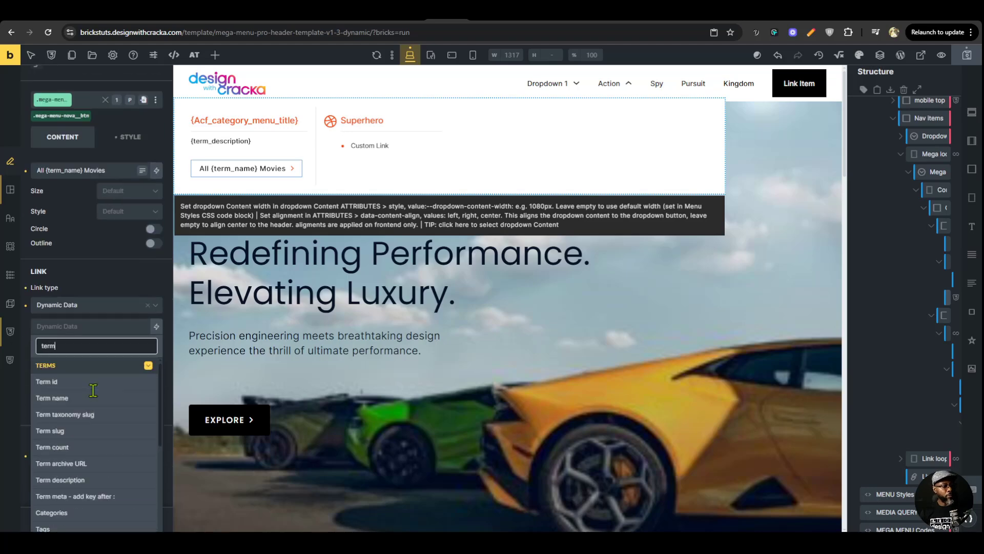
pyautogui.click(95, 464)
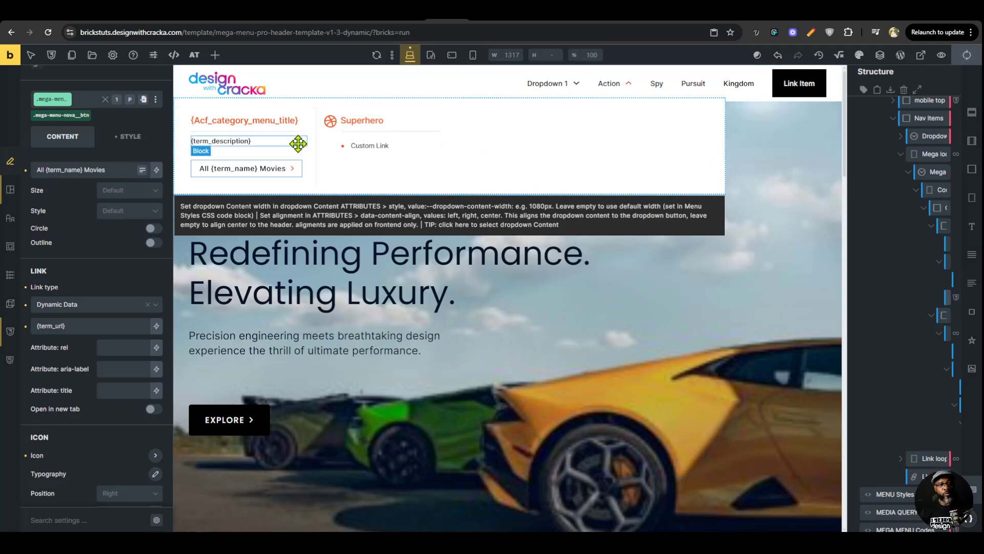
pyautogui.hotkey('ctrl', 's')
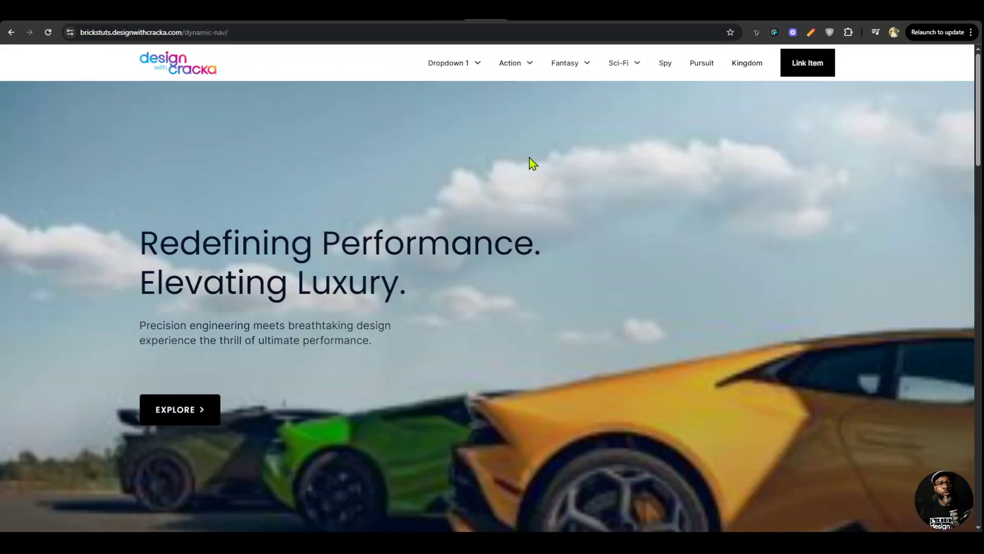
# Check the title, description and button in the Action, Sci-Fi and Fantasy mega menus on the live page.
pyautogui.moveTo(527, 72)
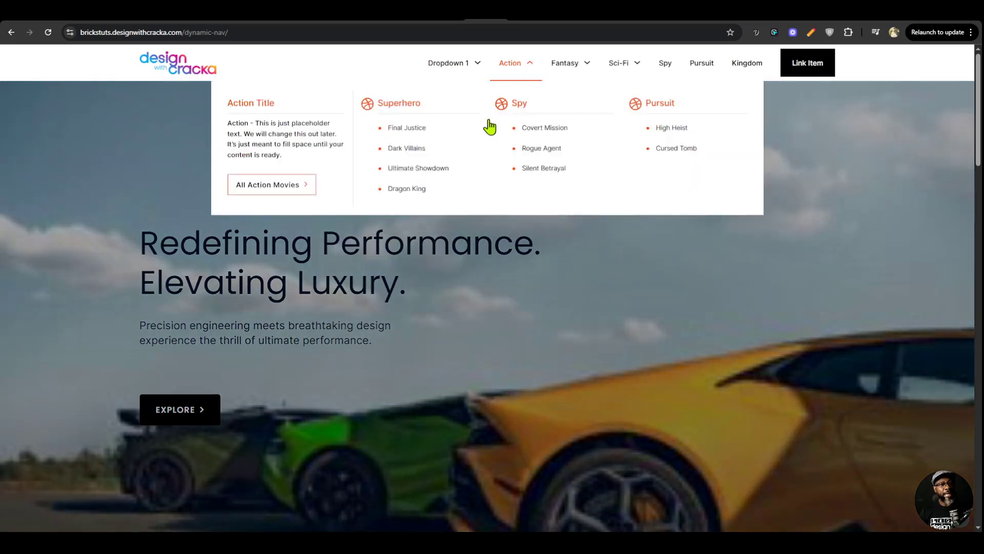
pyautogui.moveTo(622, 71)
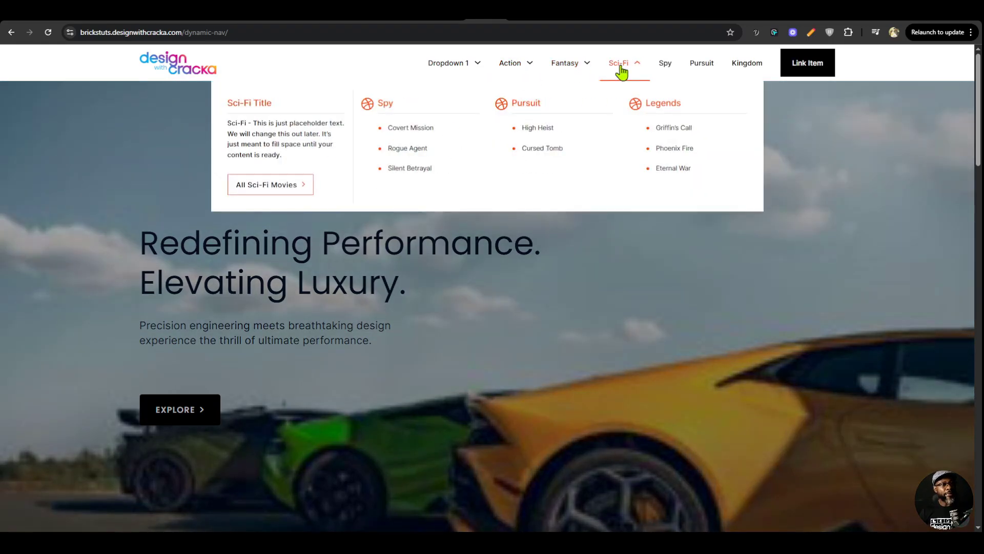
pyautogui.moveTo(514, 96)
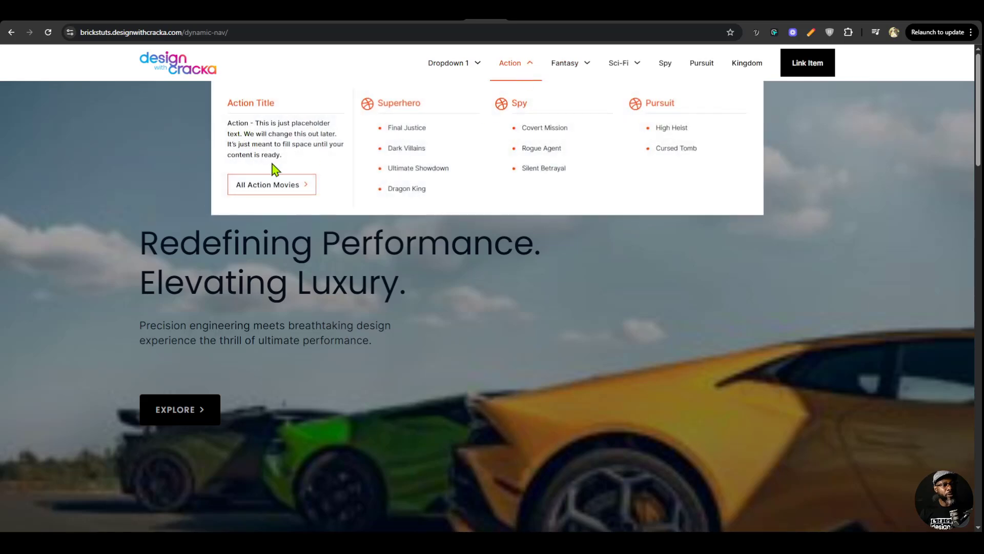
pyautogui.moveTo(576, 68)
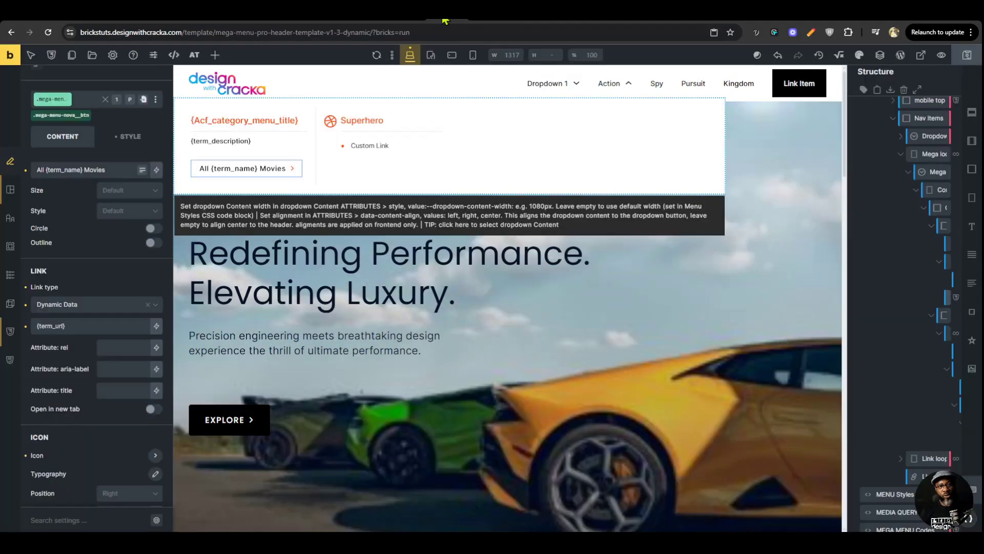
# Collapse the Mega loop in the structure, widen the structure area, and rename the Dropdown 1 nav item to Superhero.
pyautogui.click(551, 85)
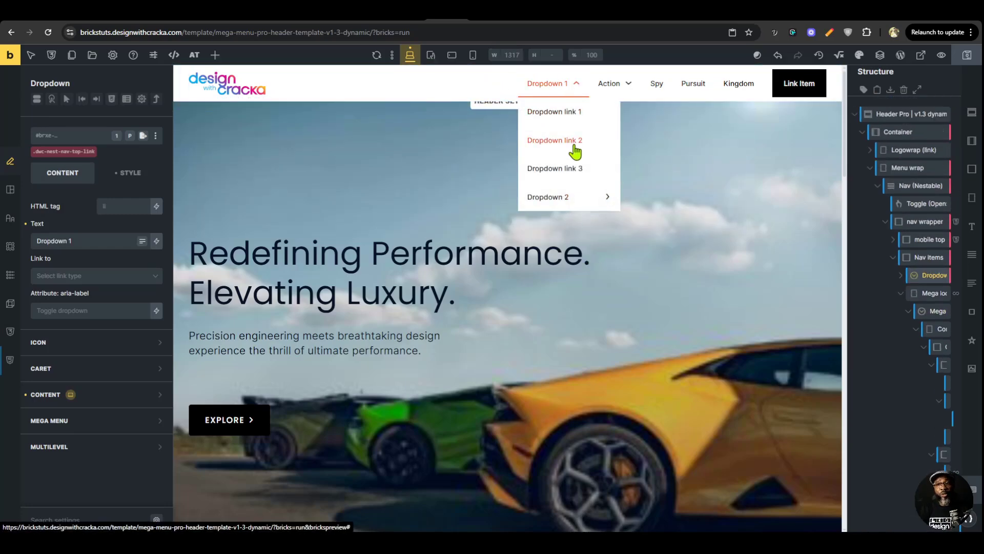
pyautogui.click(901, 294)
pyautogui.moveTo(847, 302); pyautogui.dragTo(824, 310)
pyautogui.click(898, 276)
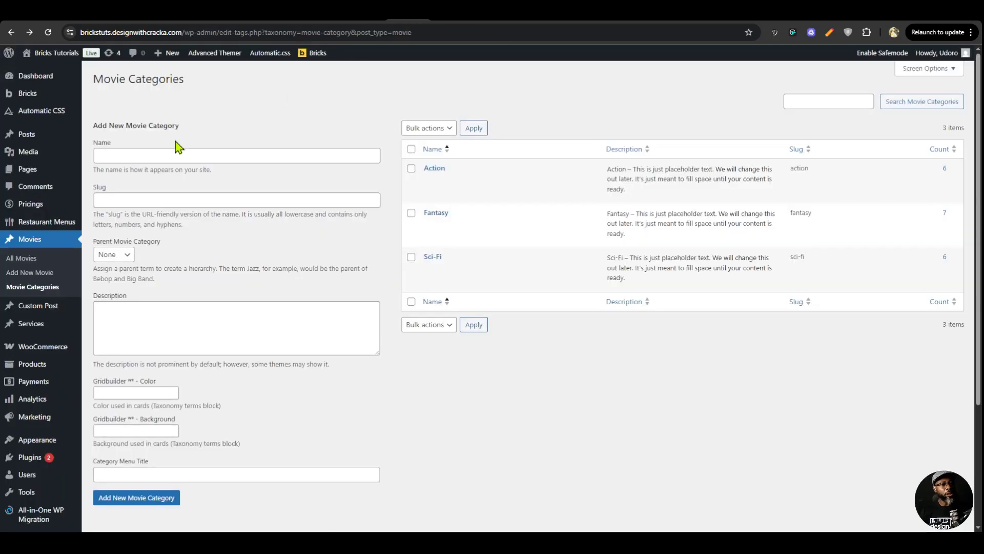
pyautogui.click(22, 261)
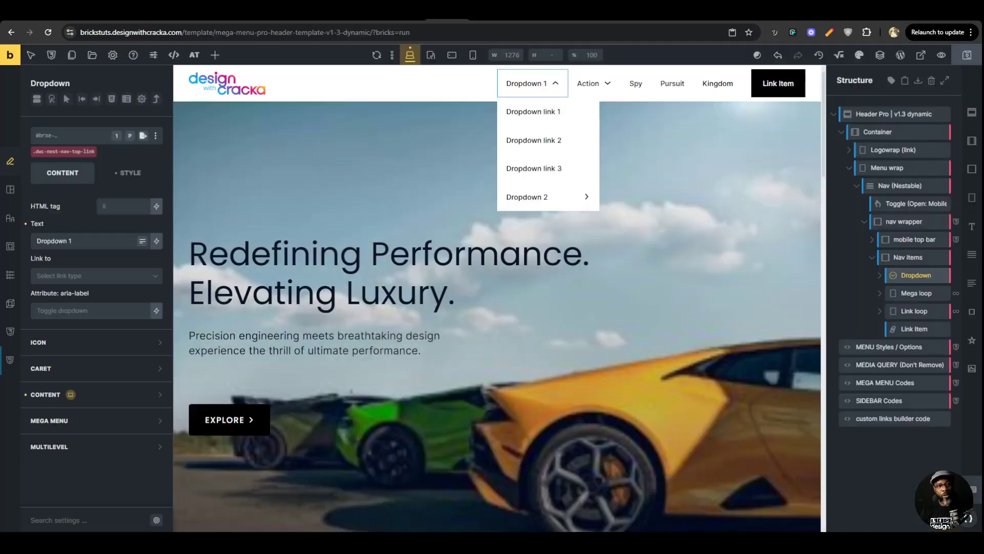
pyautogui.tripleClick(97, 237)
pyautogui.write('Superhero')
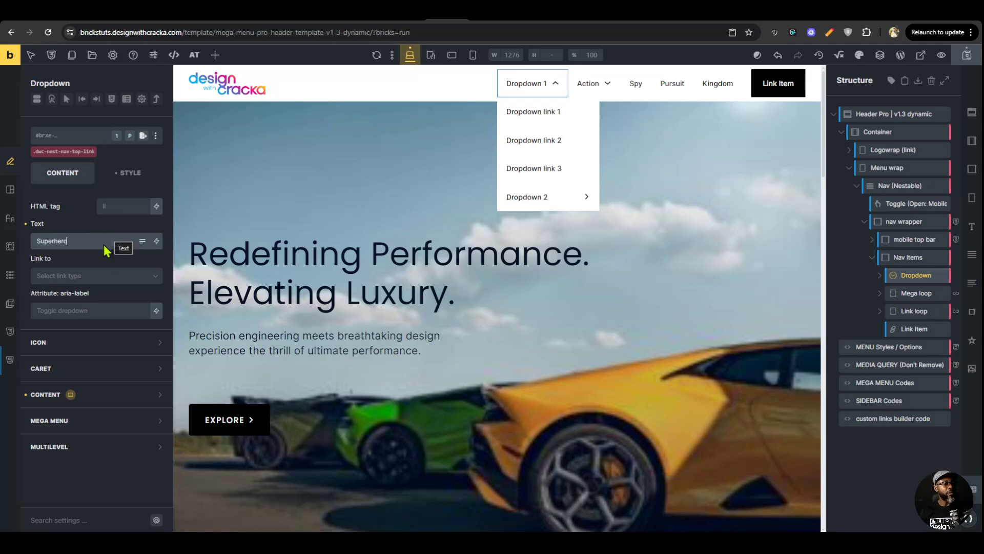
# Delete the nested Dropdown 2, Dropdown link 3 and Dropdown link 2 from the Superhero dropdown's content.
pyautogui.click(879, 277)
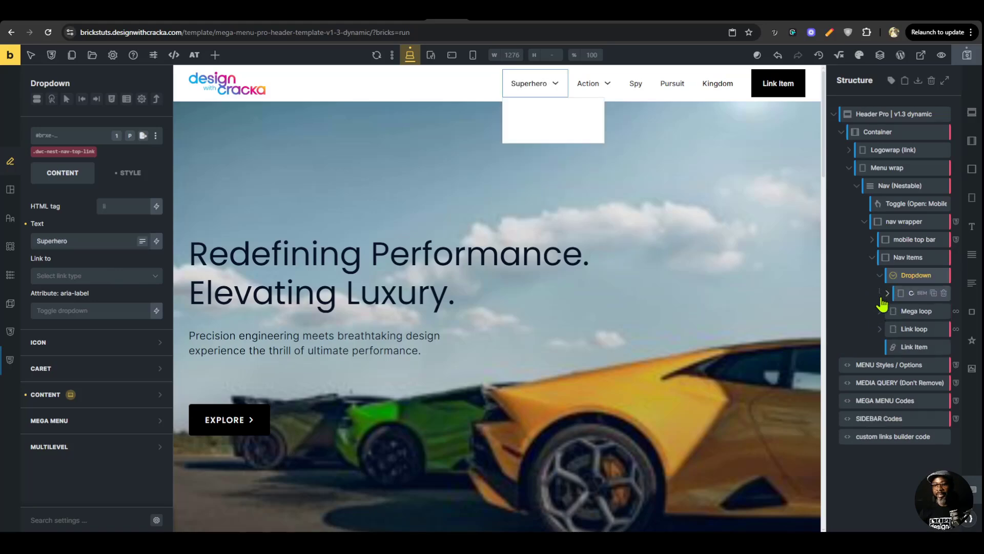
pyautogui.click(887, 292)
pyautogui.scroll(-1, 903, 345)
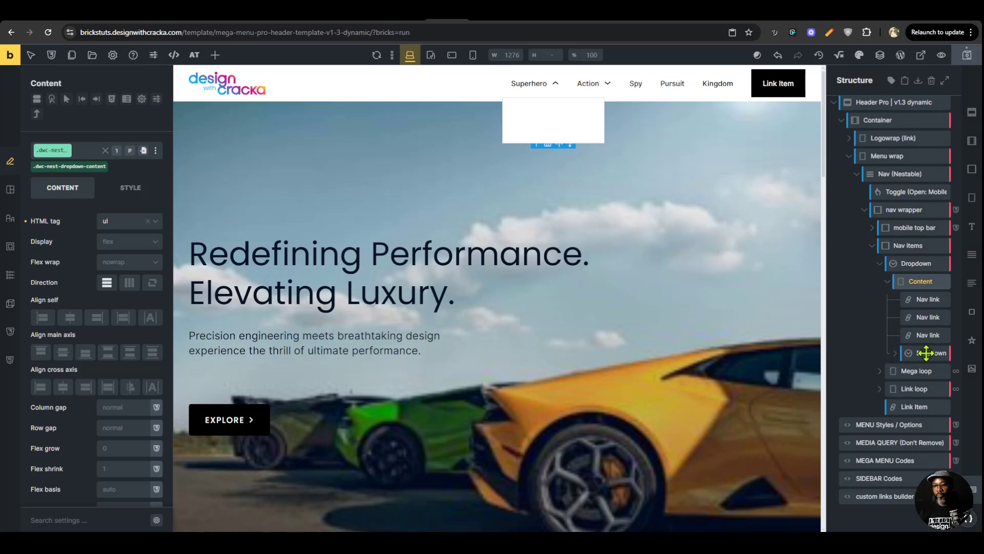
pyautogui.click(944, 354)
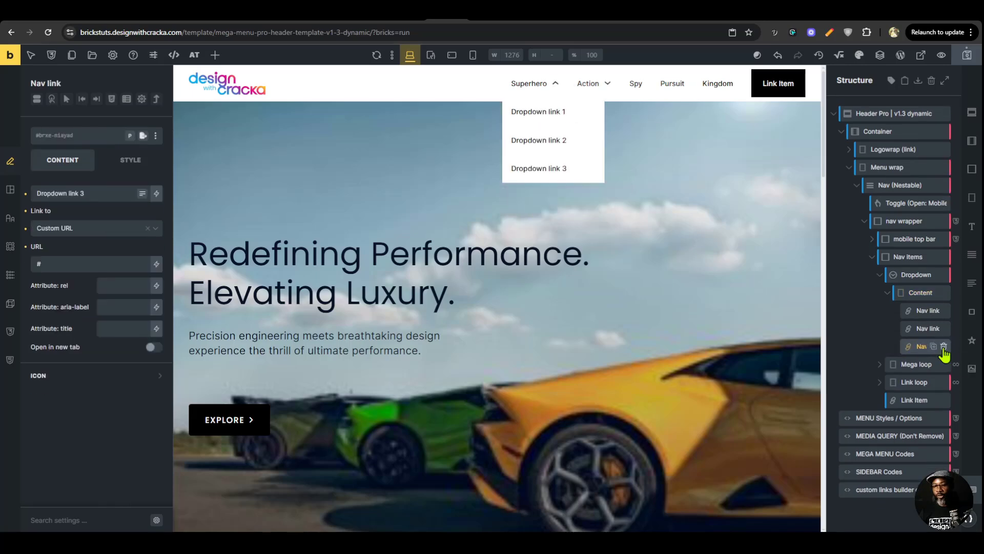
pyautogui.click(944, 347)
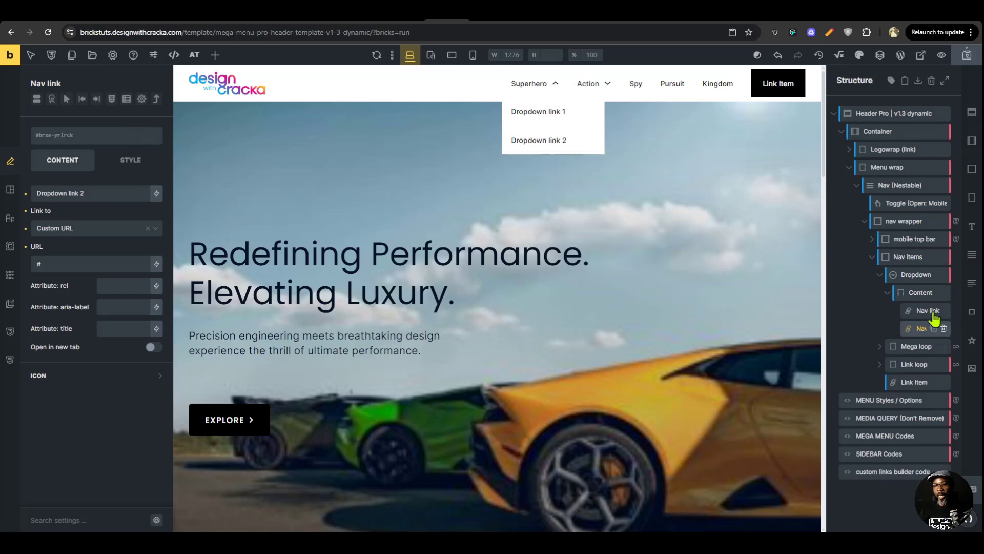
pyautogui.click(943, 329)
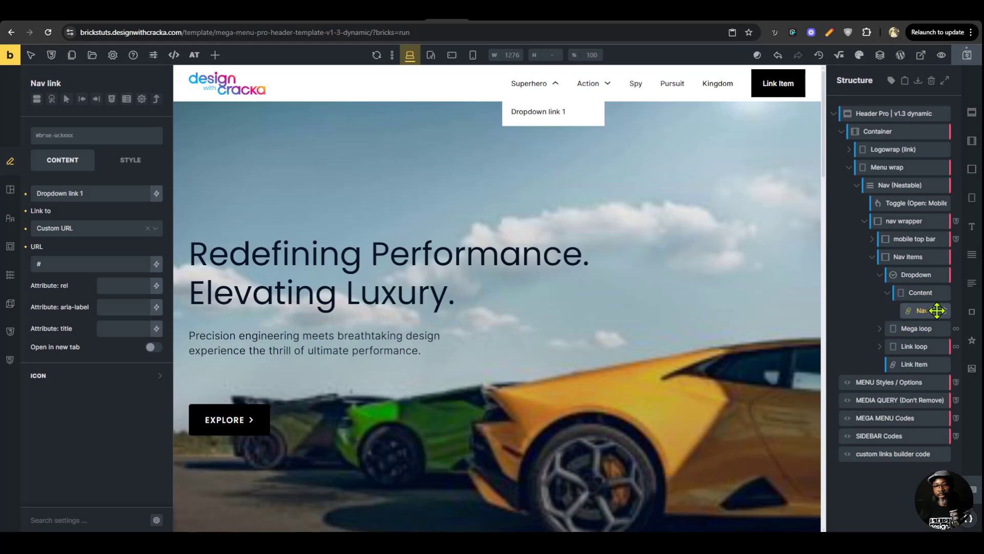
# Copy the top-level Link loop into the Superhero dropdown's Content and delete the Dropdown link 1 nav link there.
pyautogui.click(902, 347)
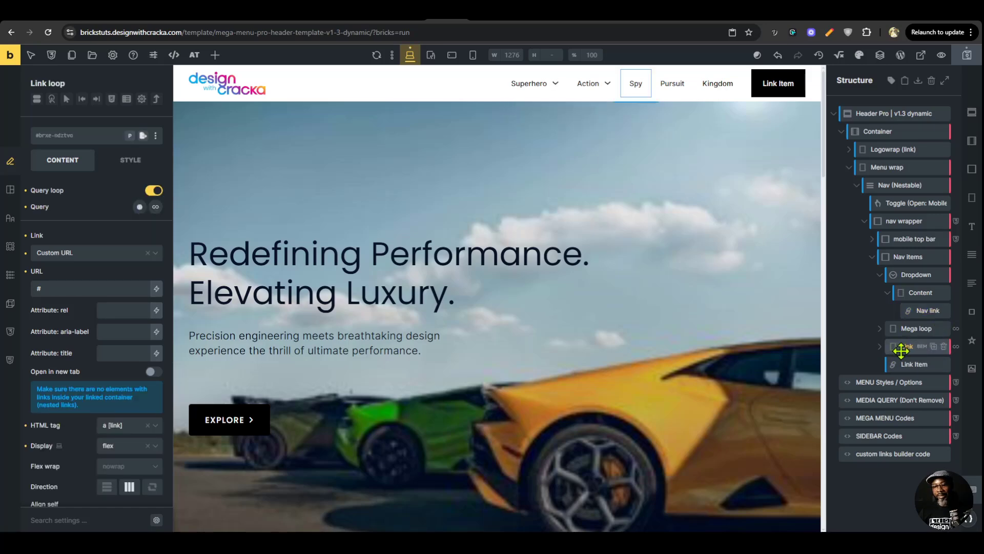
pyautogui.rightClick(900, 346)
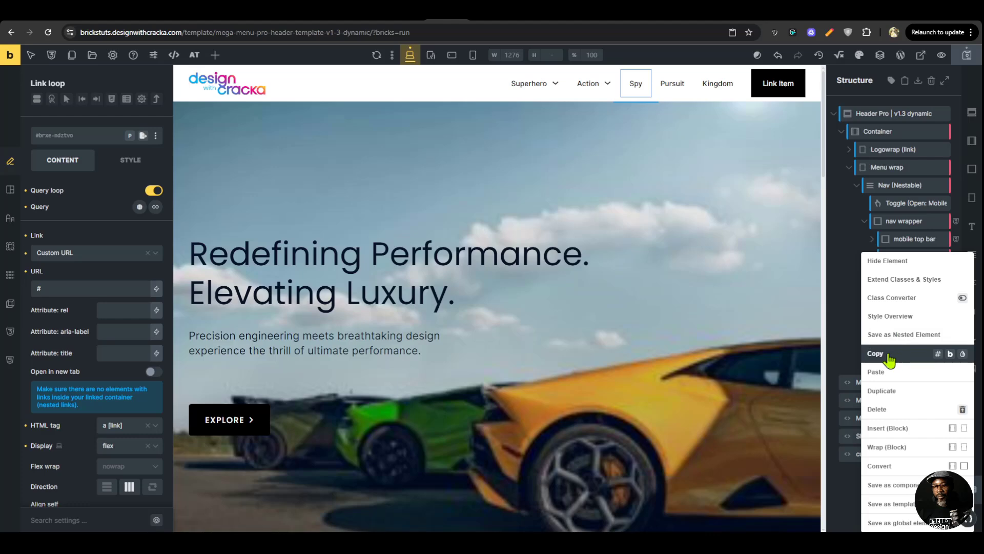
pyautogui.click(893, 354)
pyautogui.click(909, 292)
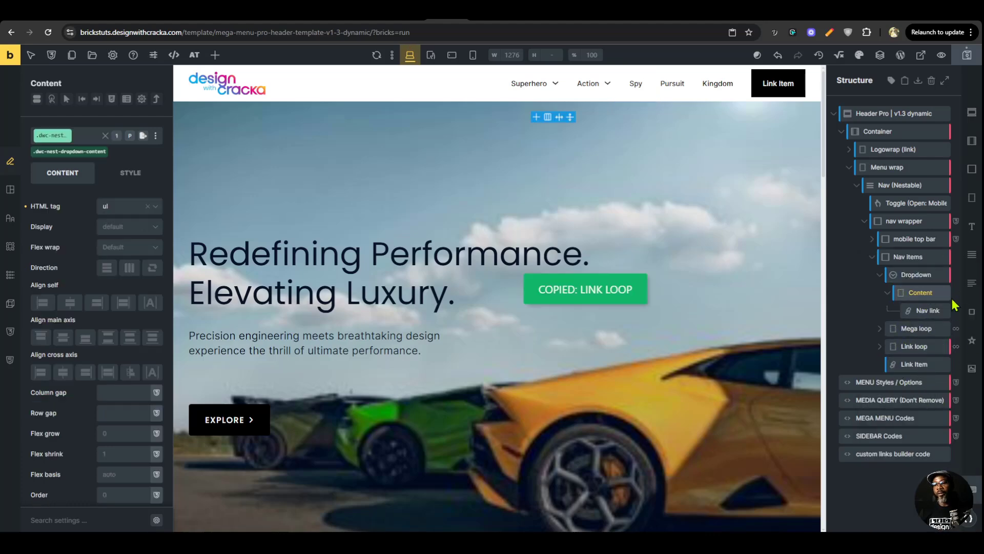
pyautogui.hotkey('ctrl', 'v')
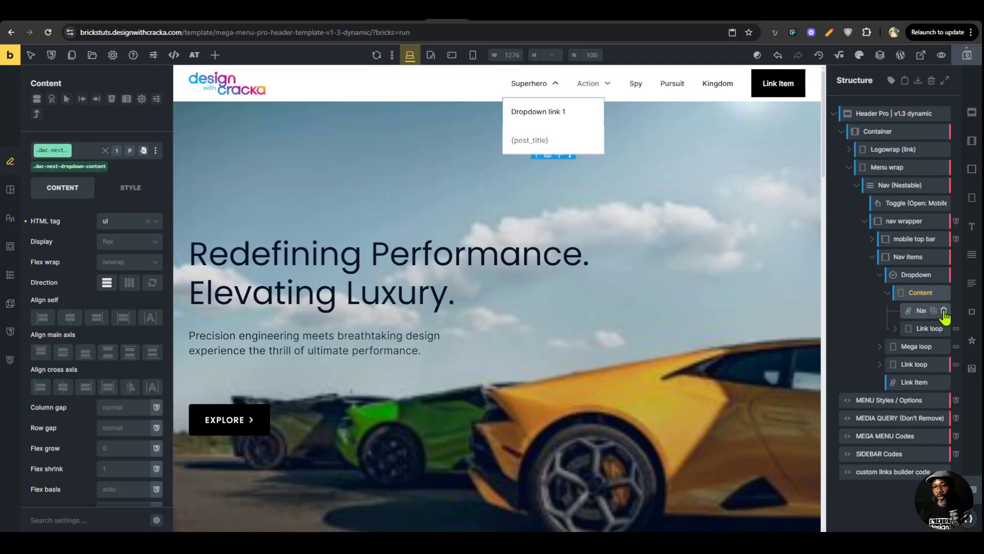
pyautogui.click(944, 311)
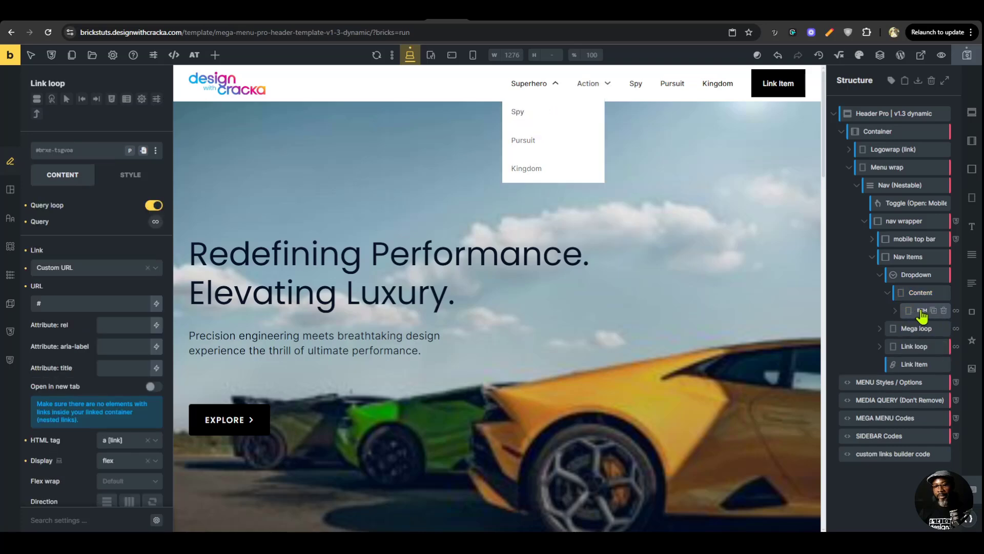
# Set Child of in the copied loop's query to the Superhero movie's post ID 13672, and clear Posts per page.
pyautogui.click(956, 311)
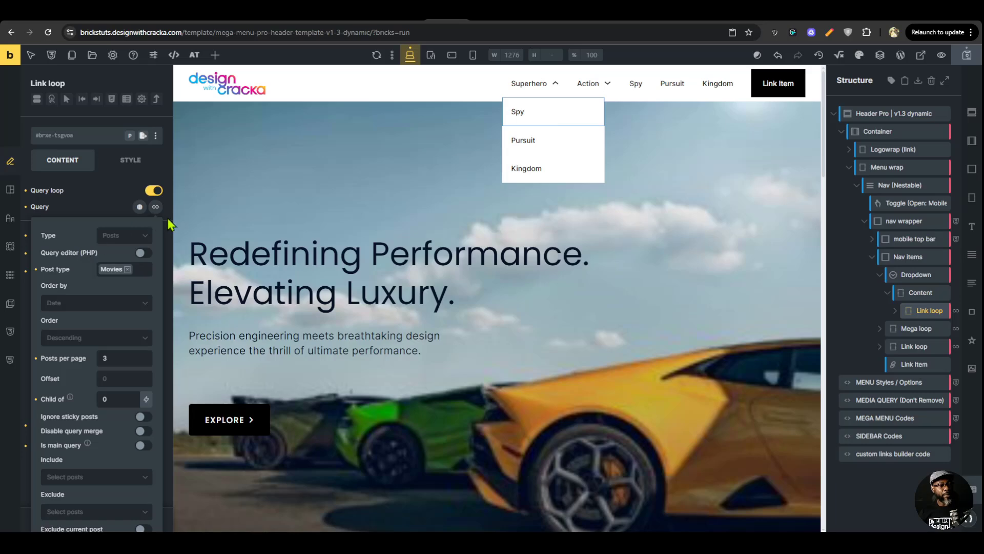
pyautogui.scroll(-1, 123, 290)
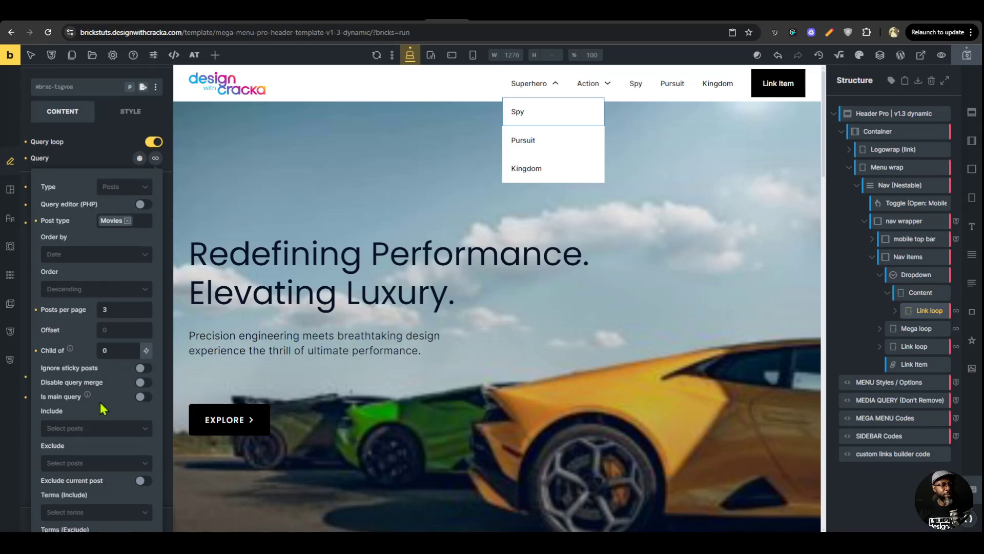
pyautogui.scroll(1, 117, 281)
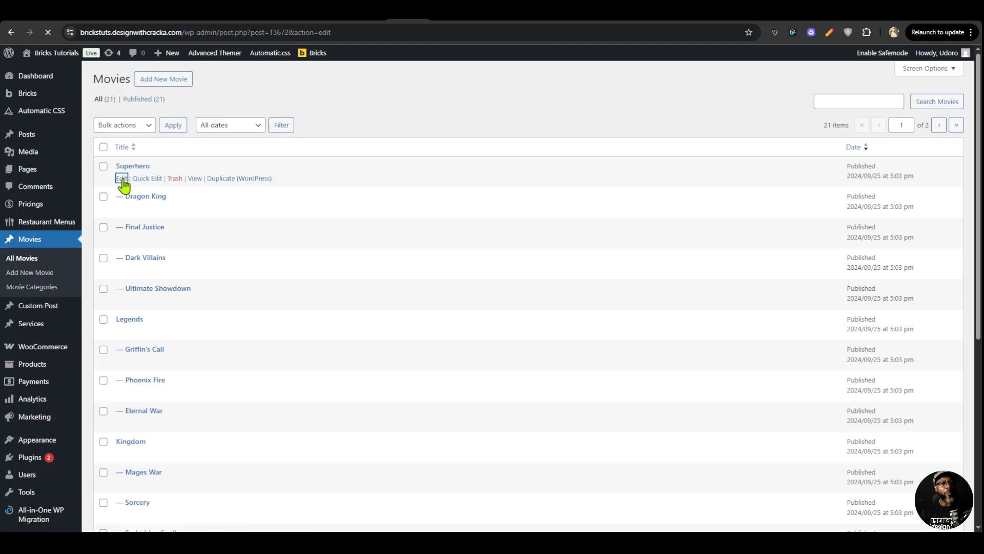
pyautogui.moveTo(271, 32); pyautogui.dragTo(288, 32)
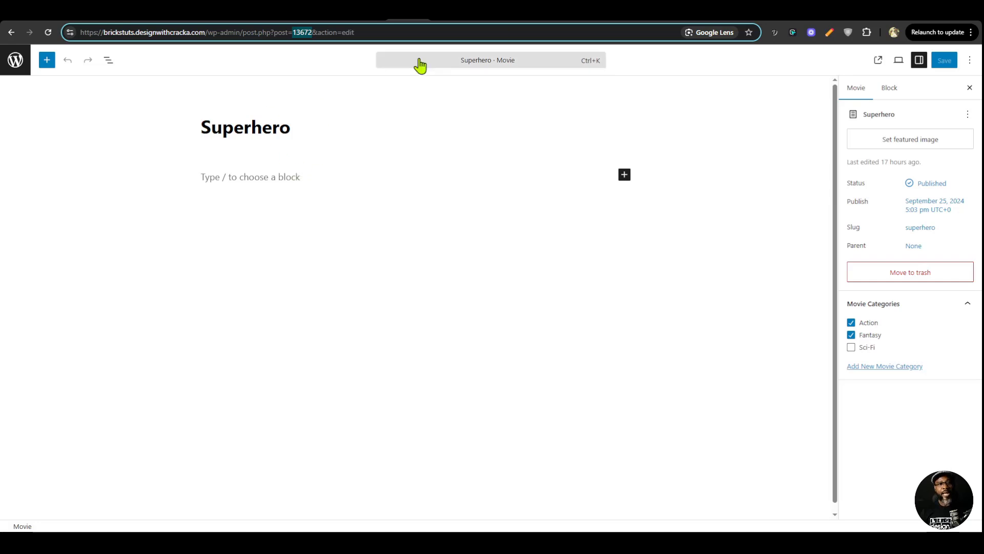
pyautogui.click(445, 11)
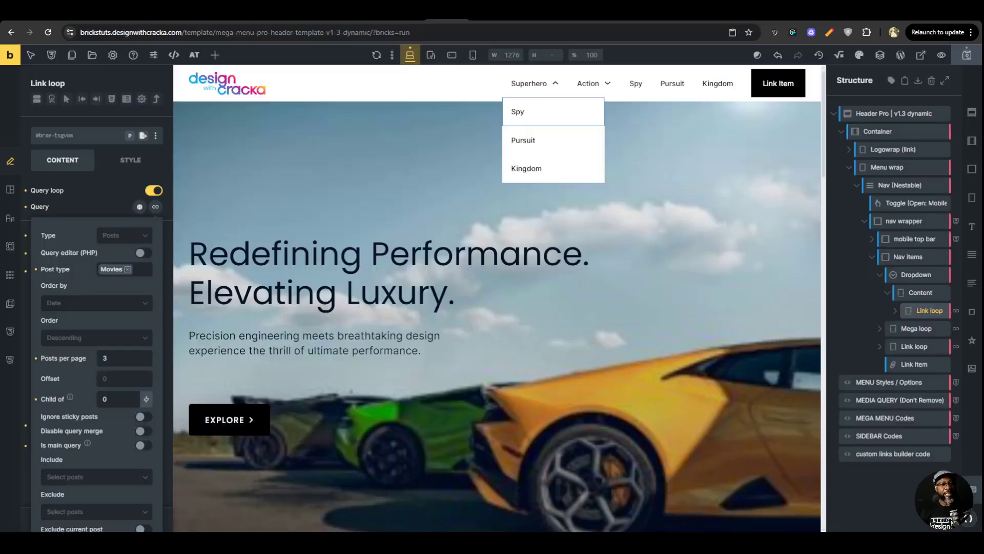
pyautogui.doubleClick(119, 399)
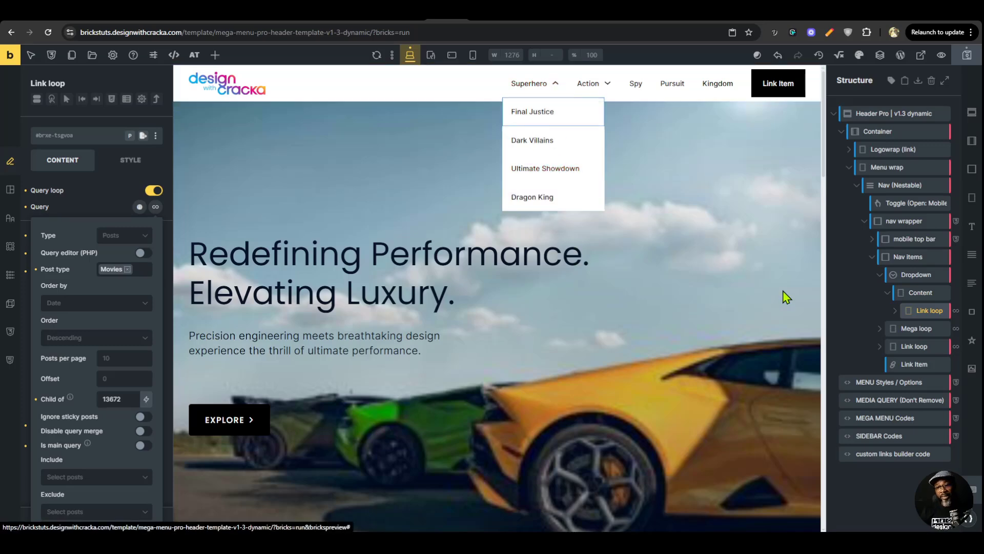
# Duplicate the Superhero dropdown within Nav Items and select the copy.
pyautogui.click(879, 275)
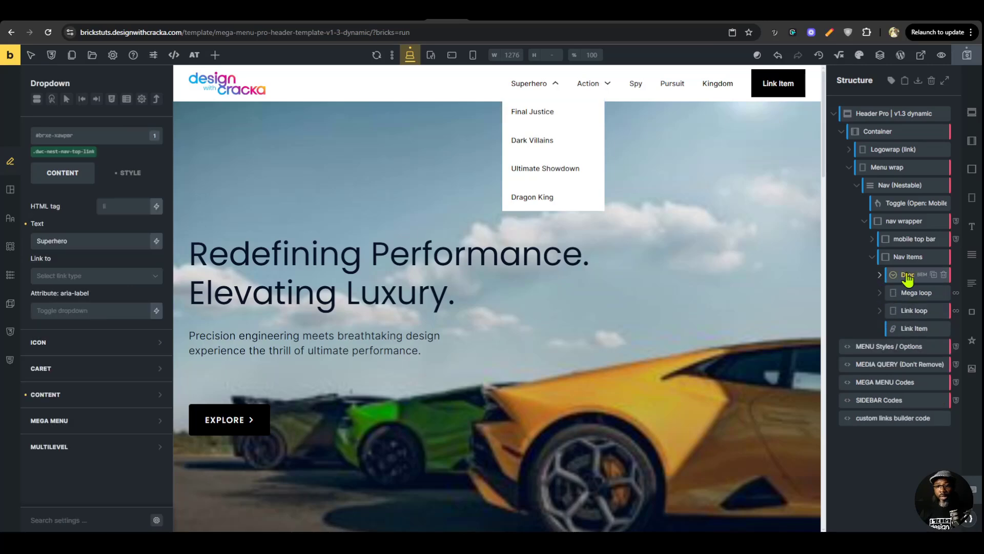
pyautogui.click(933, 275)
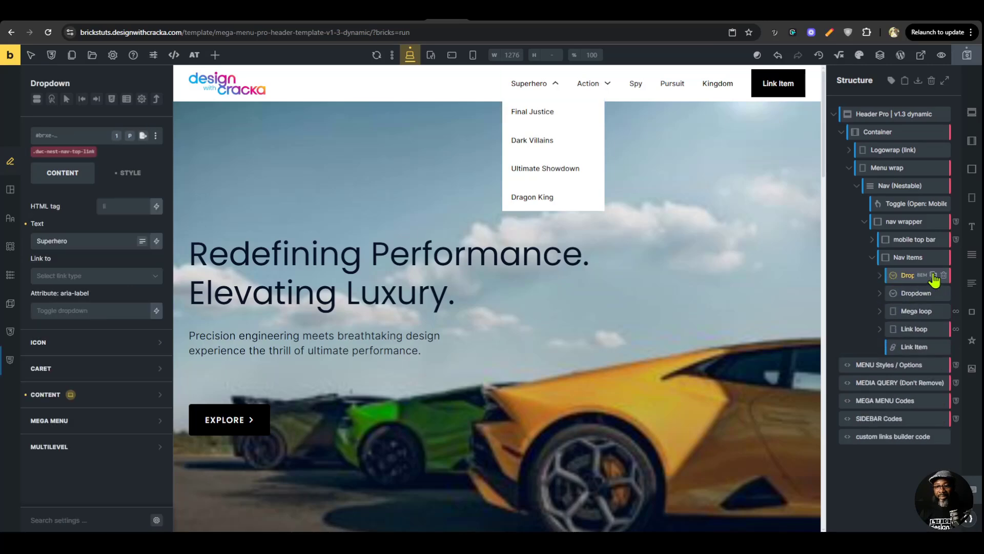
pyautogui.click(902, 293)
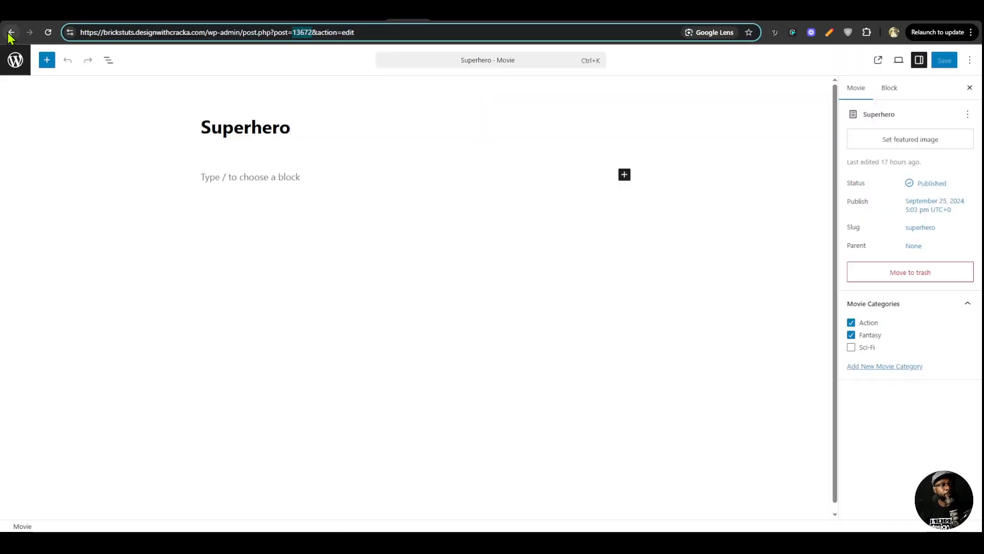
# Open the Legends movie for editing in the WordPress admin and copy its post ID from the page address.
pyautogui.click(11, 34)
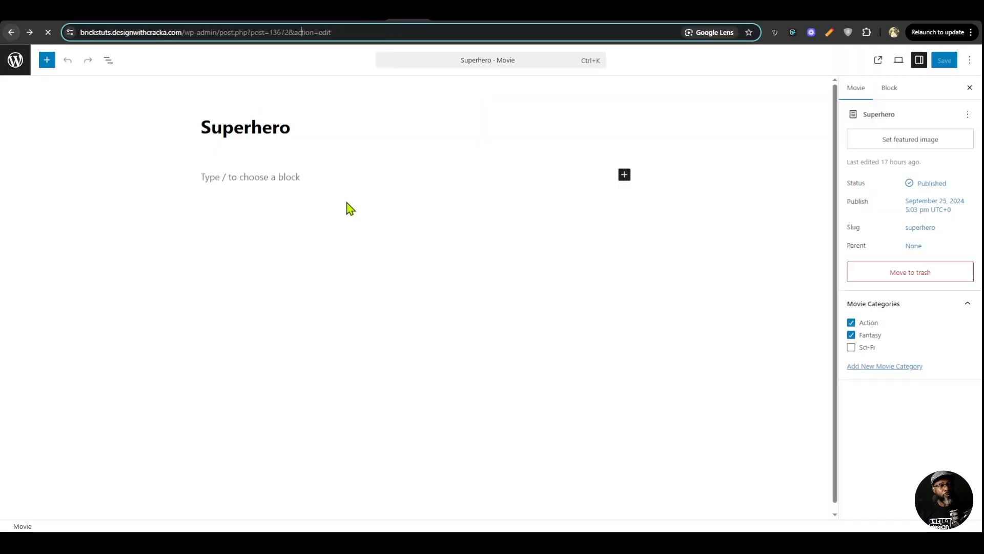
pyautogui.scroll(-2, 349, 255)
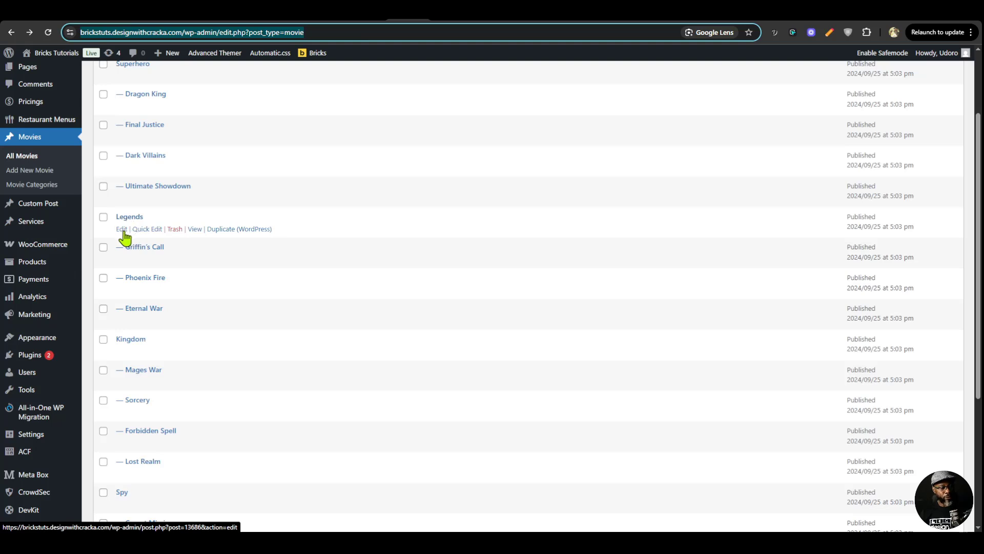
pyautogui.click(122, 230)
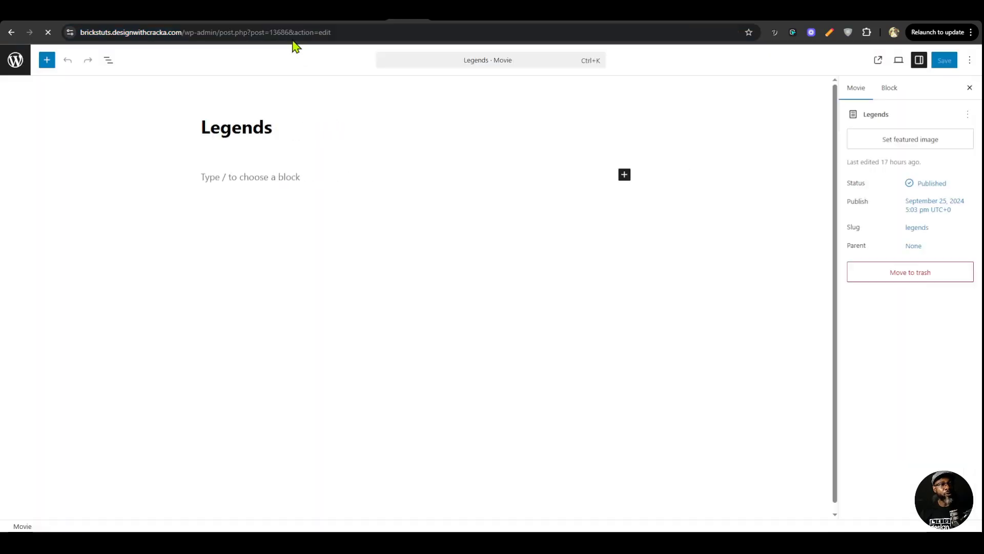
pyautogui.moveTo(269, 32); pyautogui.dragTo(290, 33)
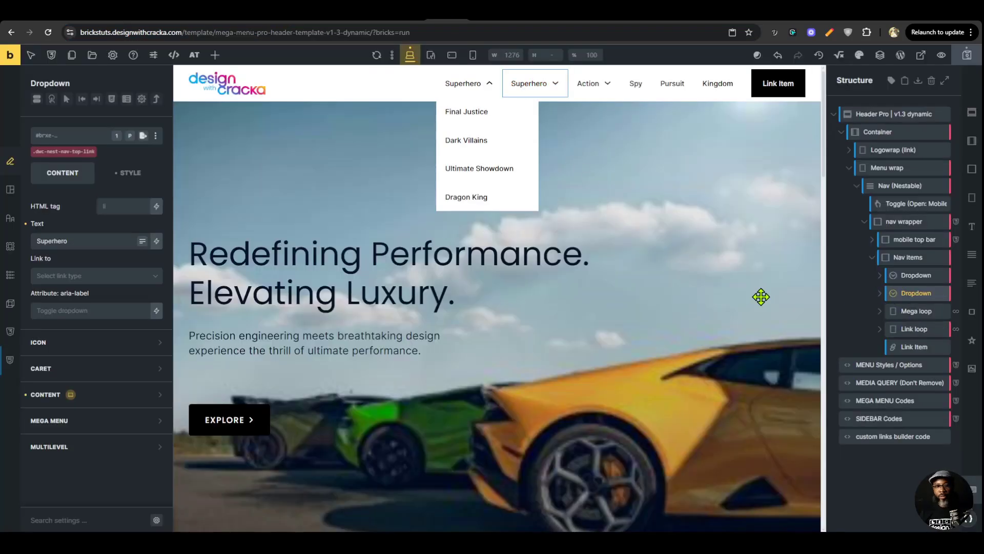
# Rename the duplicated dropdown Legends and set Child of in its Link loop query to 13686.
pyautogui.doubleClick(85, 241)
pyautogui.write('Legends')
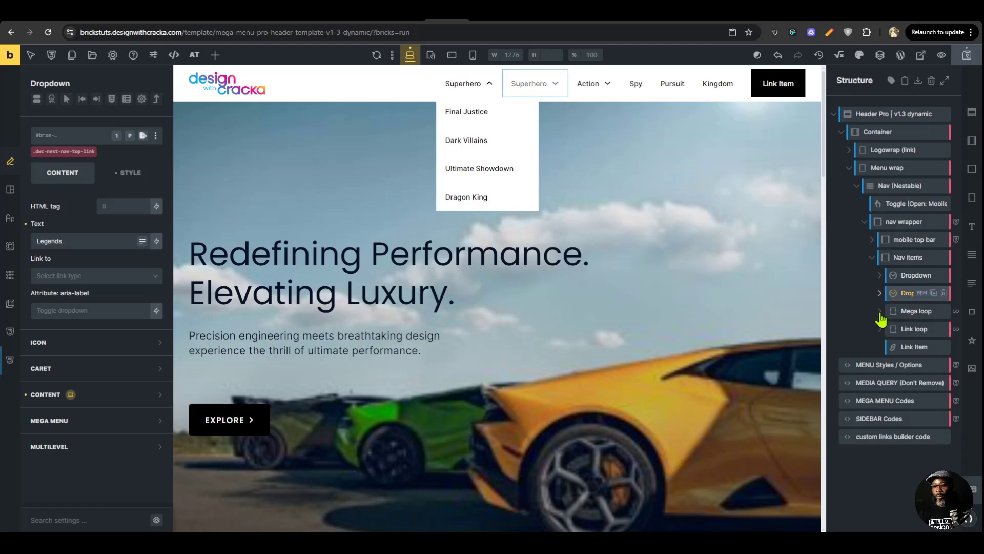
pyautogui.click(879, 294)
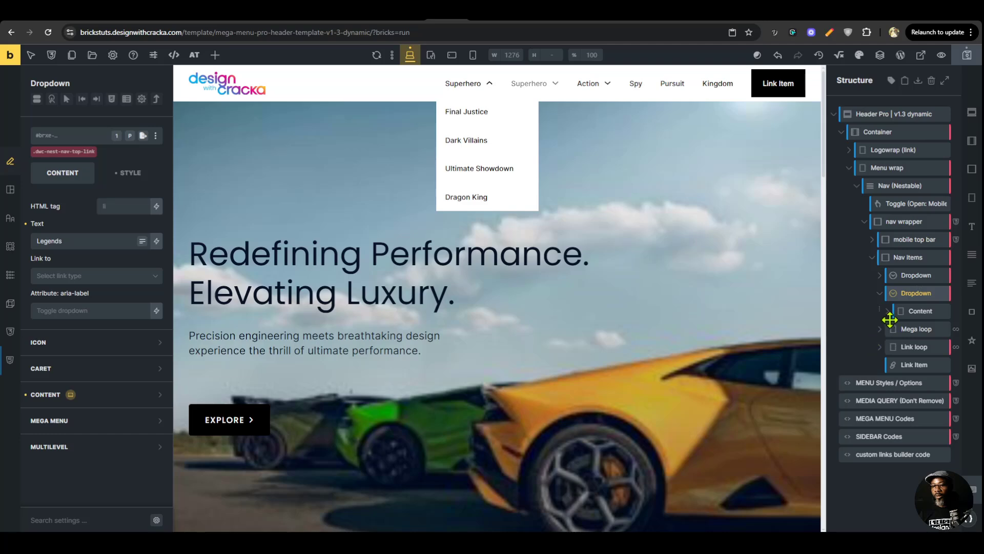
pyautogui.click(888, 311)
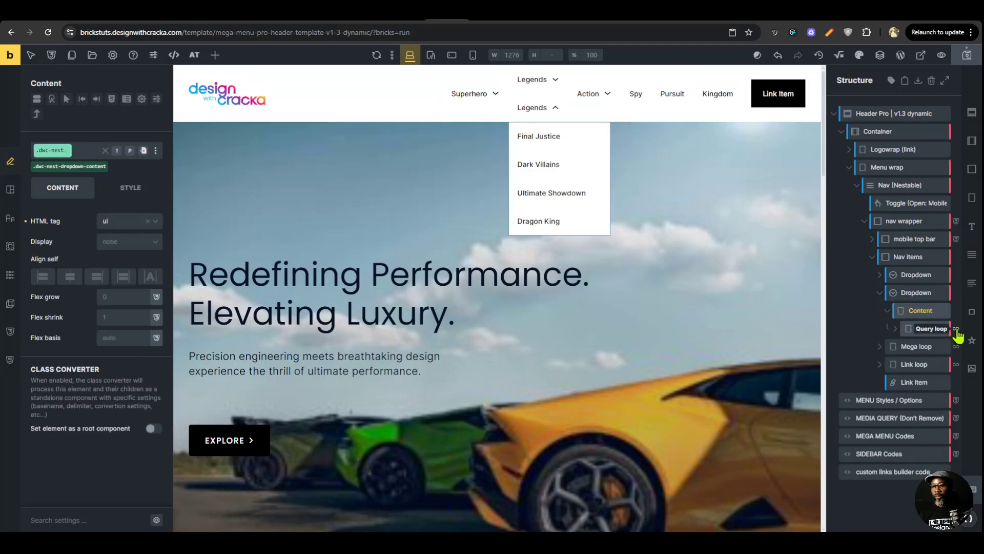
pyautogui.click(956, 331)
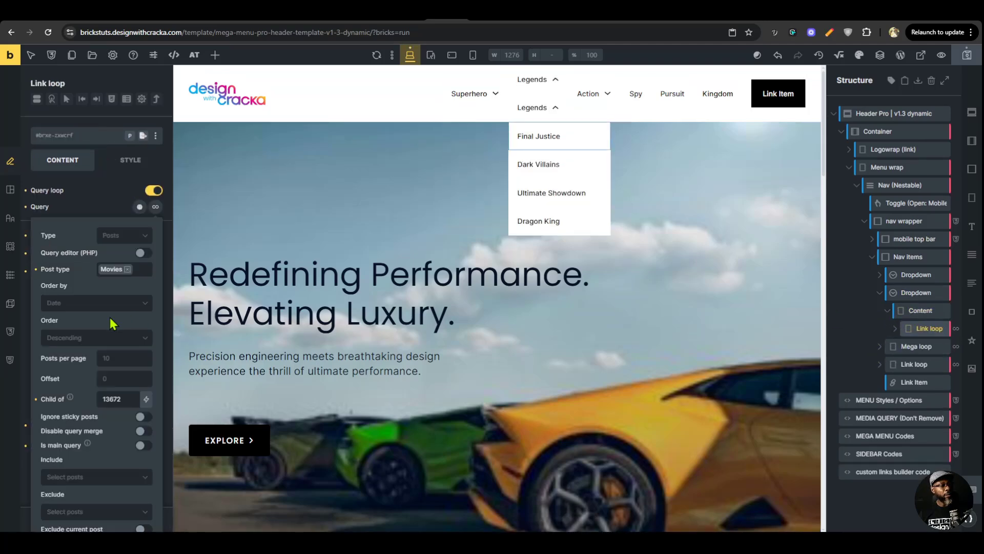
pyautogui.doubleClick(122, 397)
pyautogui.hotkey('ctrl', 'v')
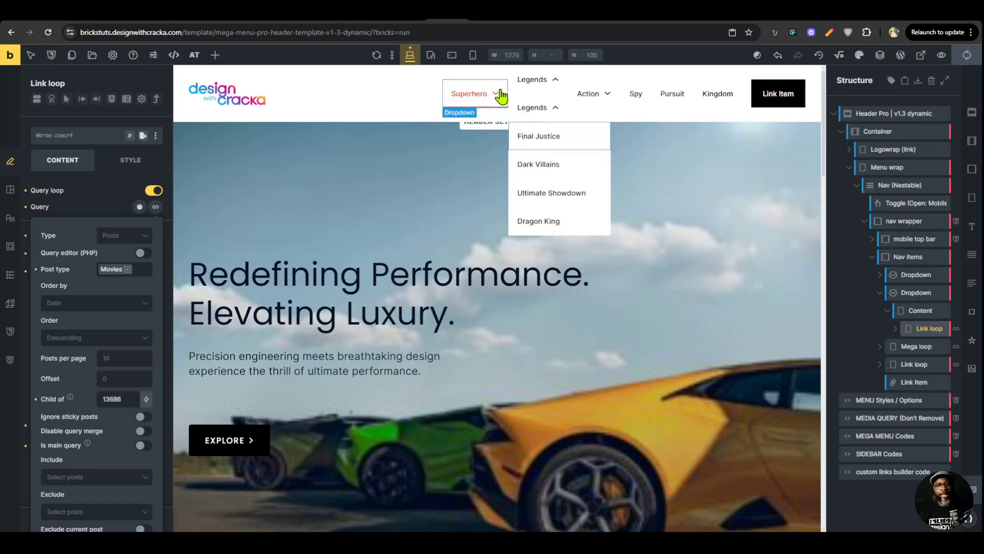
# Reload the live dynamic-nav page and check the header's dropdowns and mega menus.
pyautogui.click(485, 14)
pyautogui.hotkey('ctrl', 'r')
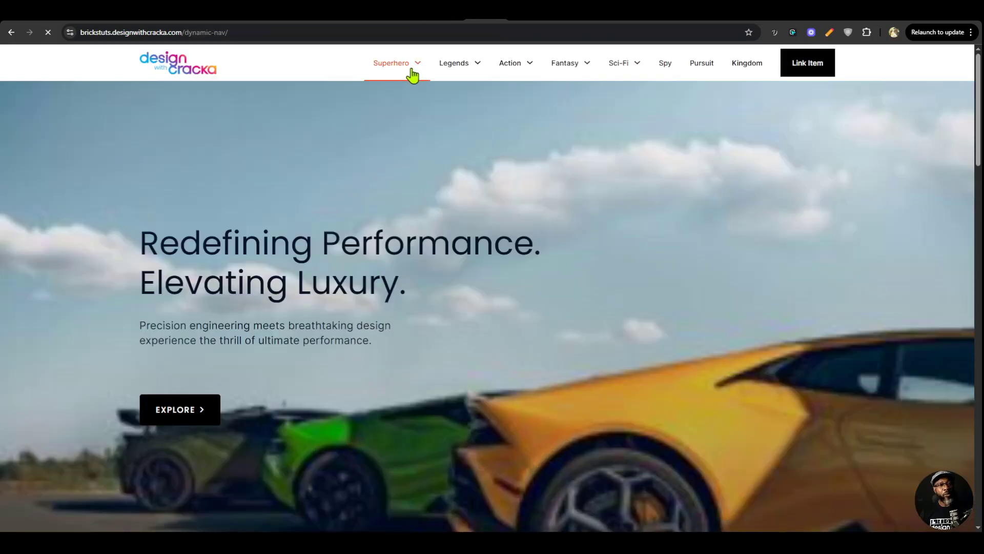
pyautogui.moveTo(411, 64)
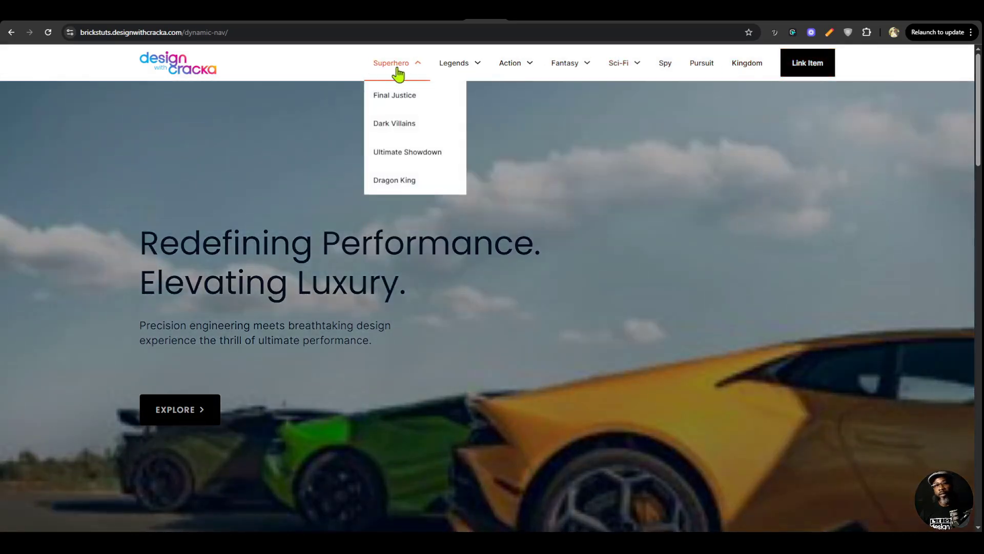
pyautogui.moveTo(571, 70)
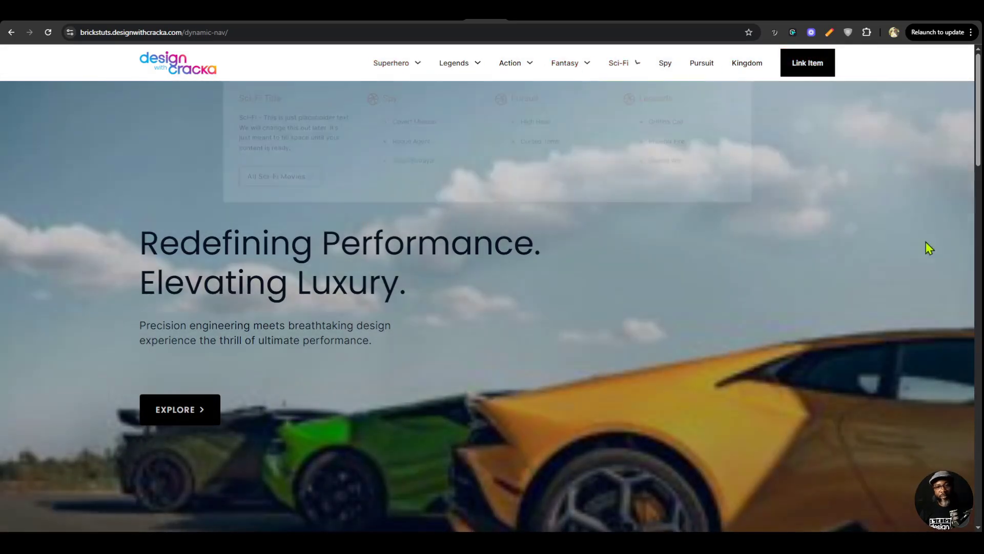
# Show the live page in the developer tools' mobile device view and check the Superhero and Legends submenus.
pyautogui.hotkey('ctrl', 'shift', 'j')
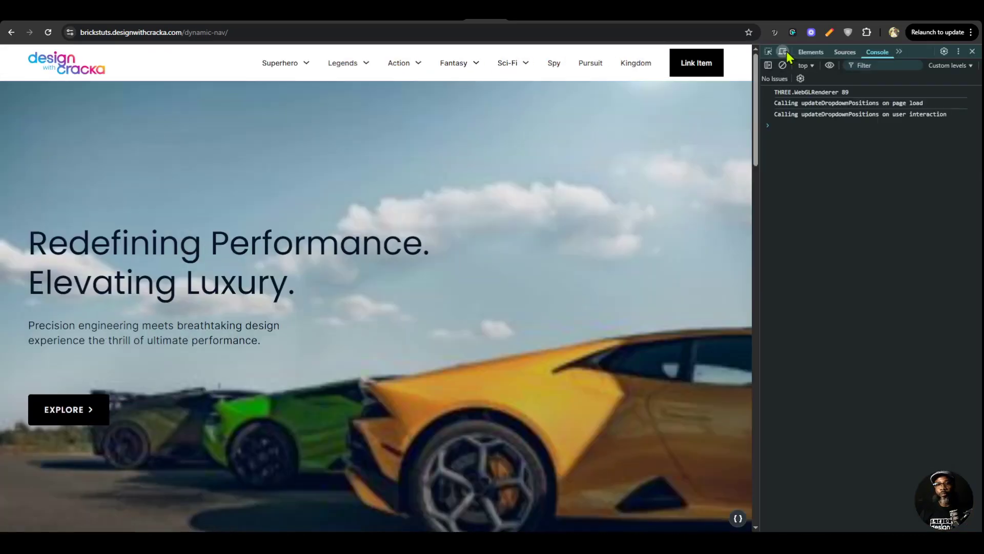
pyautogui.click(782, 52)
pyautogui.click(460, 98)
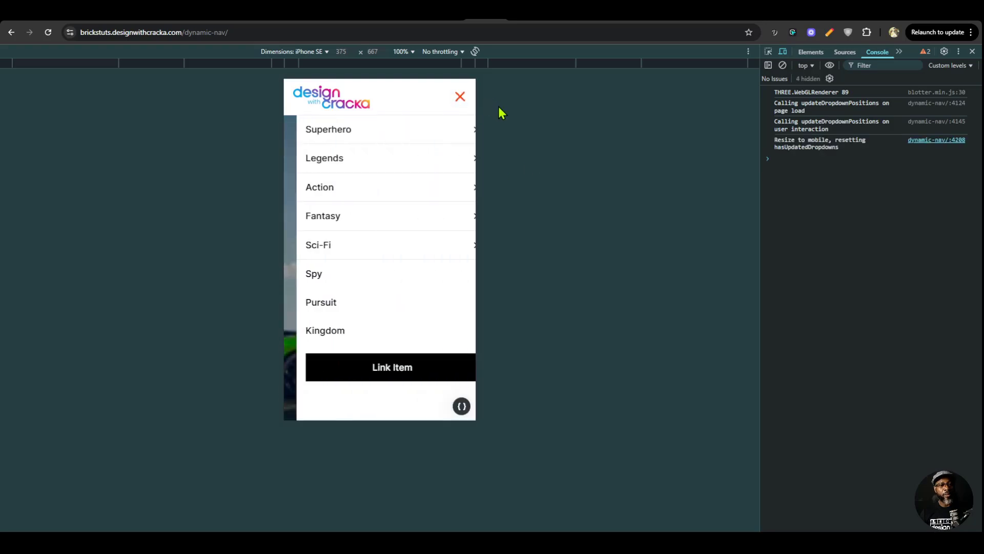
pyautogui.click(443, 129)
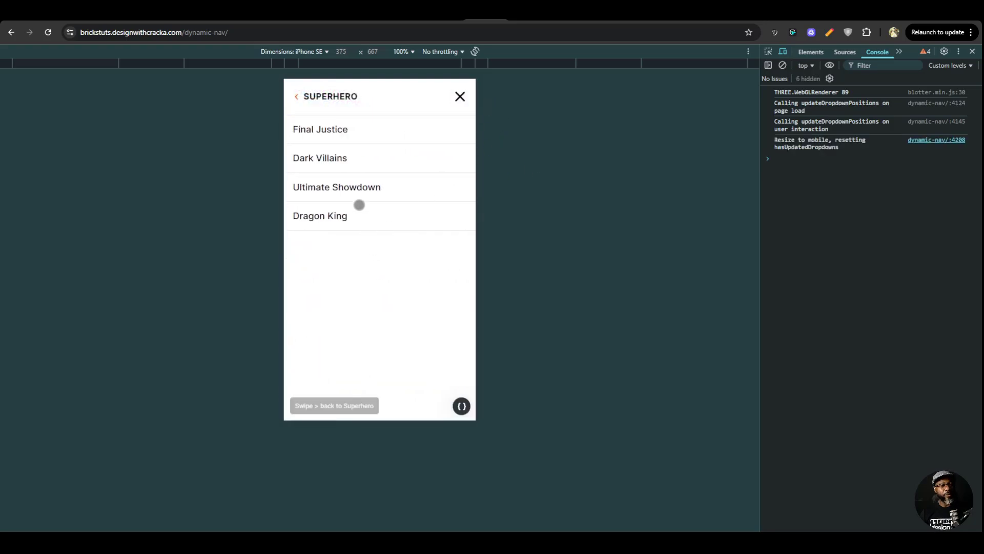
pyautogui.click(334, 96)
pyautogui.click(422, 158)
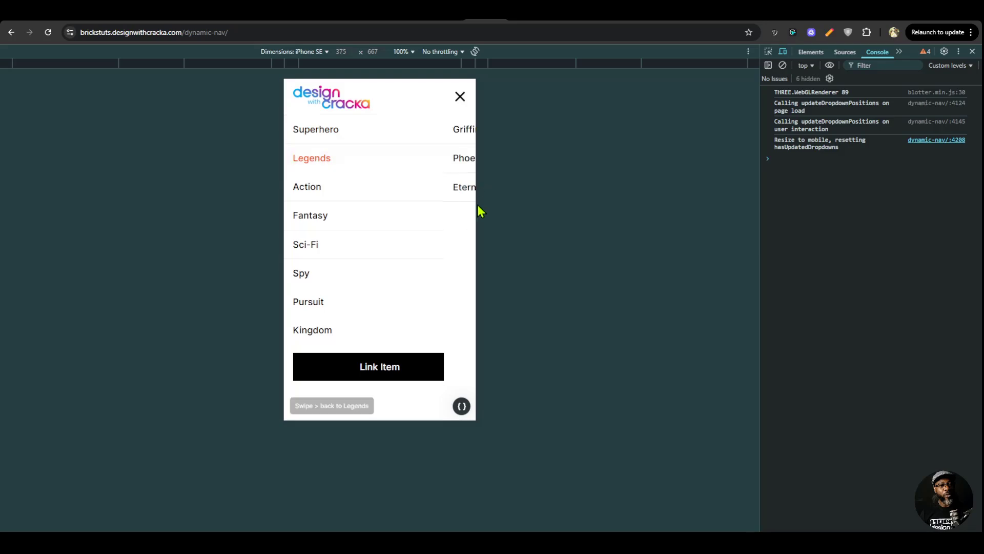
pyautogui.click(330, 101)
# Check the Action and Sci-Fi mega menus in the mobile menu, and close the menu and developer tools.
pyautogui.click(424, 187)
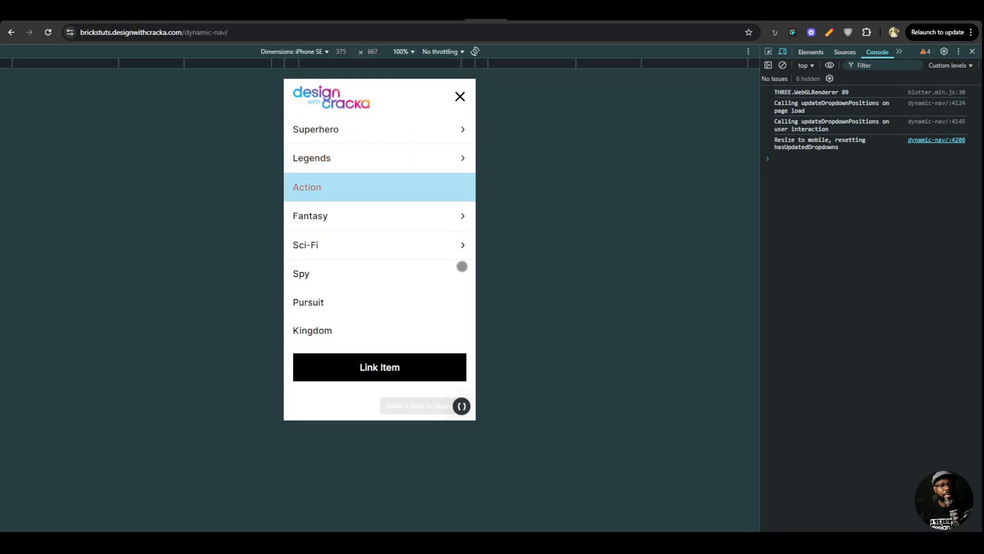
pyautogui.scroll(-3, 344, 205)
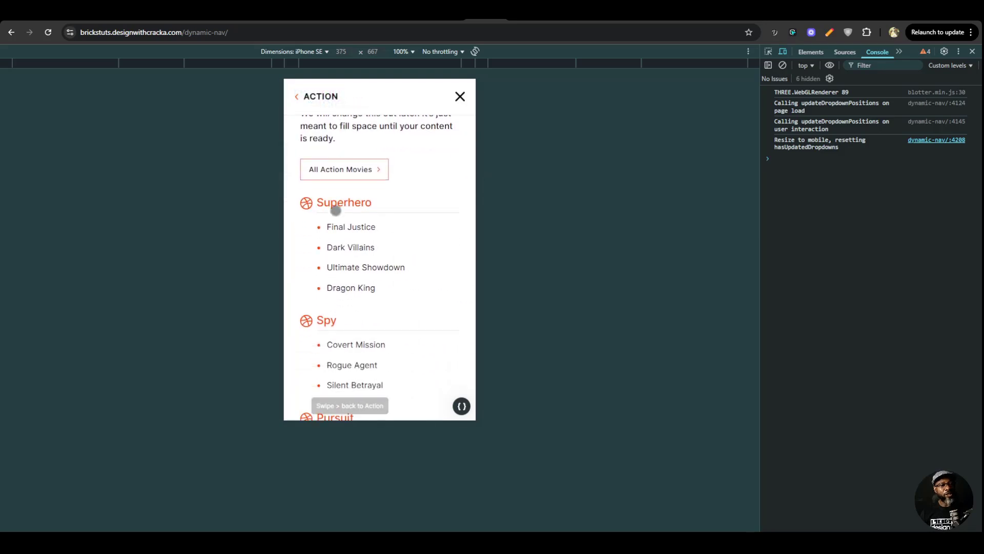
pyautogui.scroll(3, 359, 271)
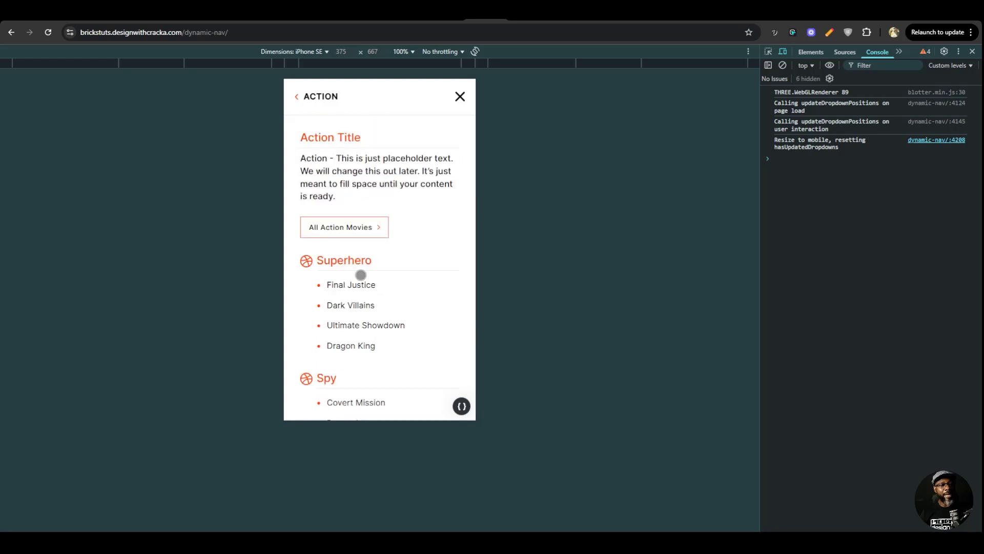
pyautogui.click(317, 98)
pyautogui.click(420, 244)
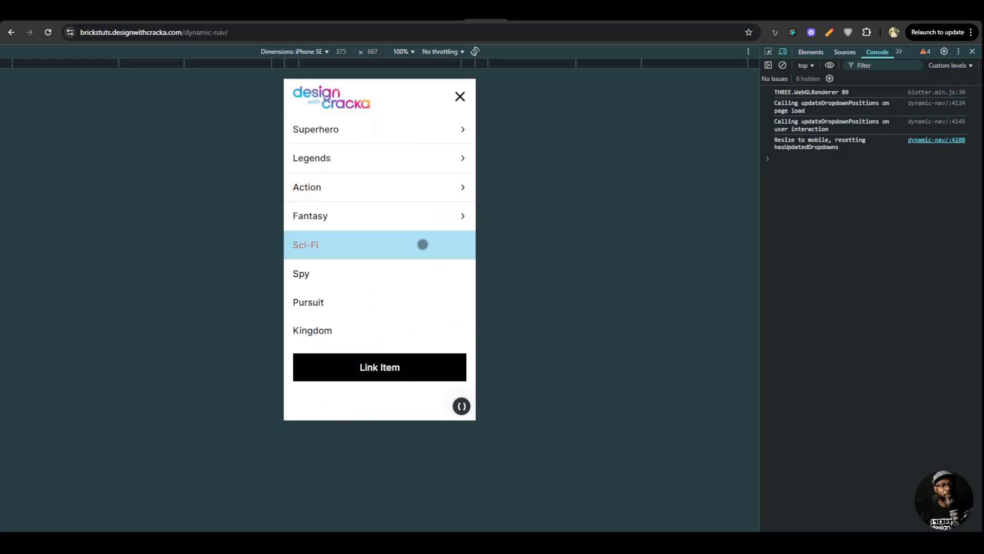
pyautogui.scroll(-3, 405, 260)
pyautogui.scroll(3, 401, 261)
pyautogui.click(460, 96)
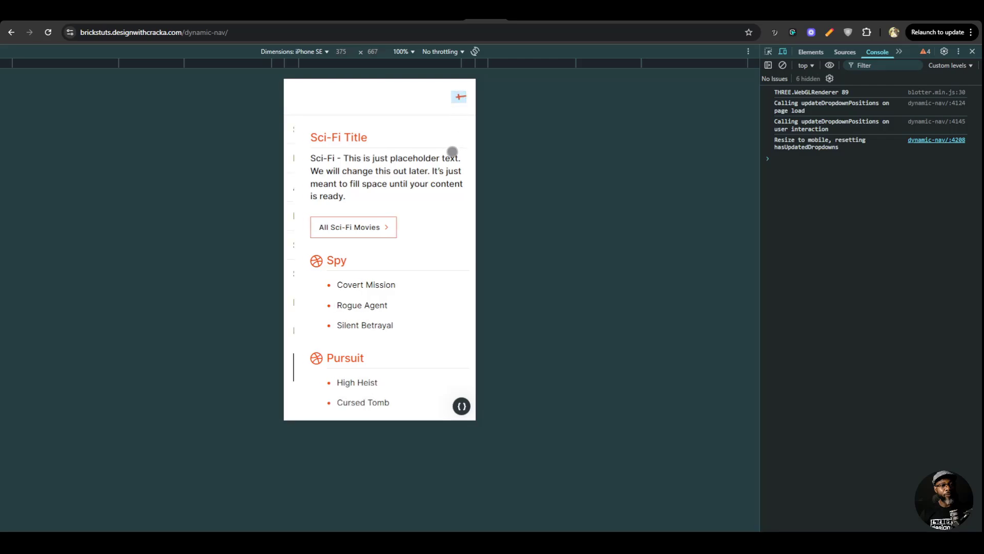
pyautogui.click(972, 52)
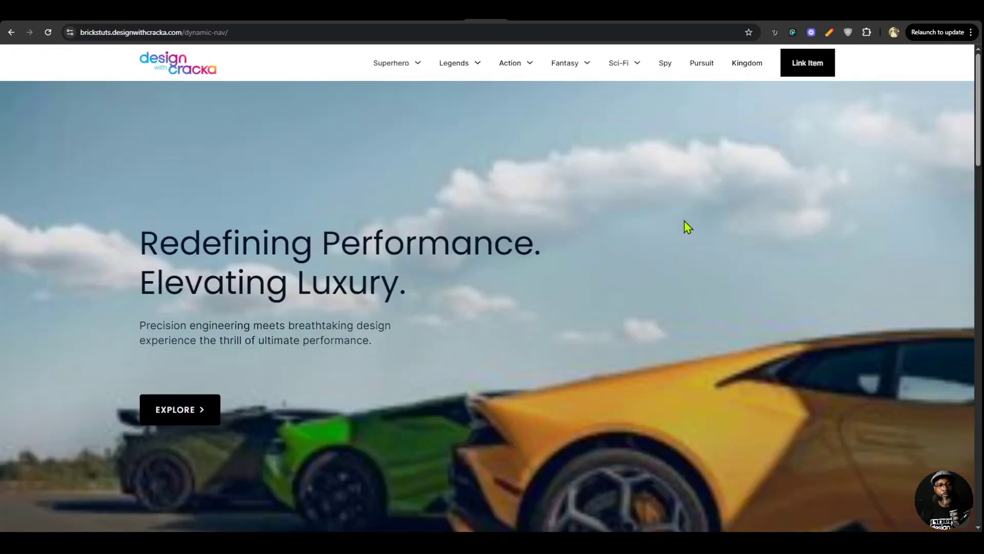